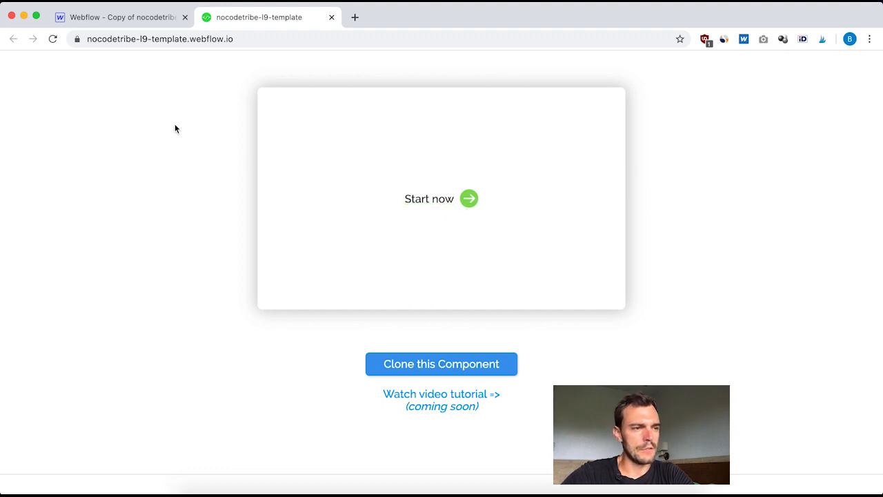
Switch to the Webflow Designer project and examine the TEMPLATE section's Link-9 block with its text wrapper, text and underline elements.
{"action": "left_click", "coordinate": [124, 18]}
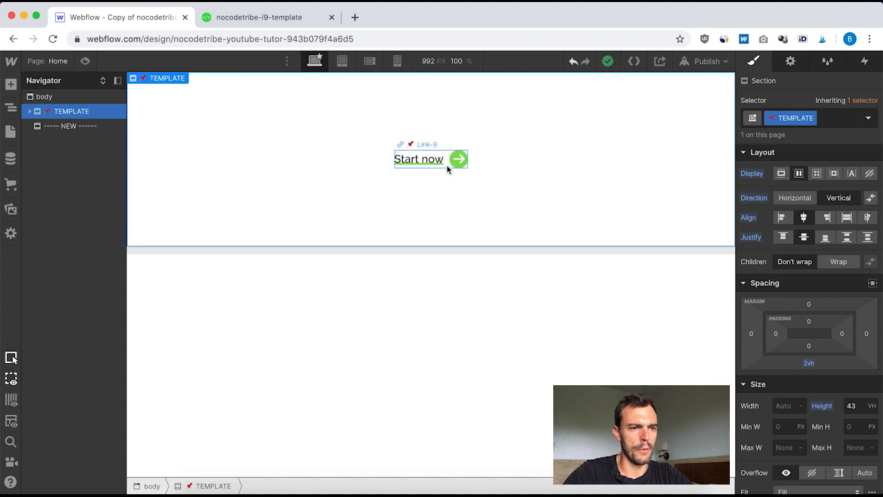
{"action": "left_click", "coordinate": [411, 344]}
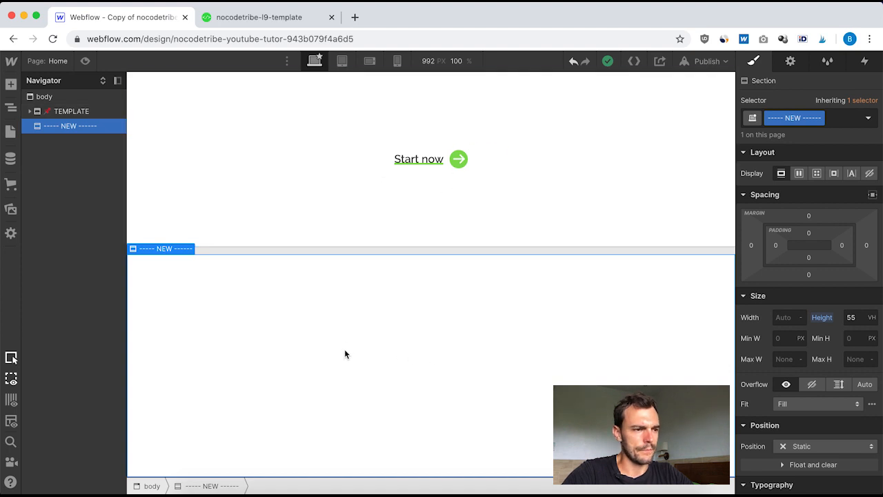
{"action": "left_click", "coordinate": [30, 111]}
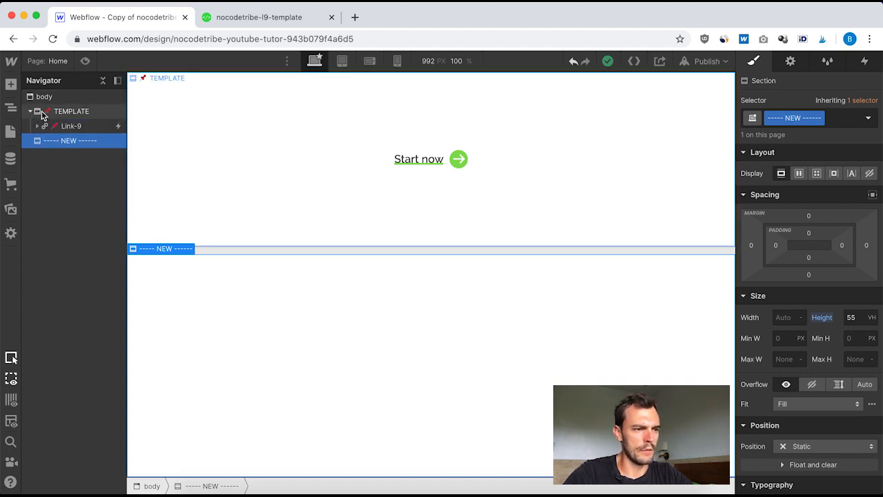
{"action": "left_click", "coordinate": [72, 126]}
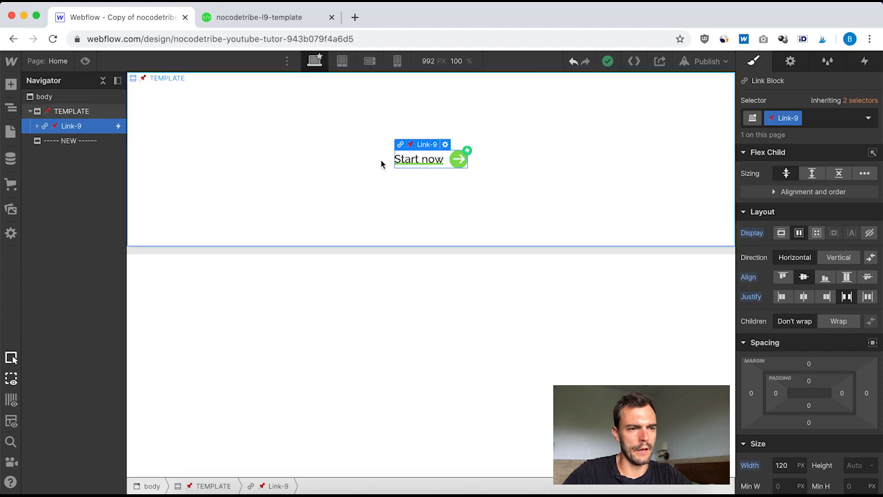
{"action": "left_click", "coordinate": [38, 127]}
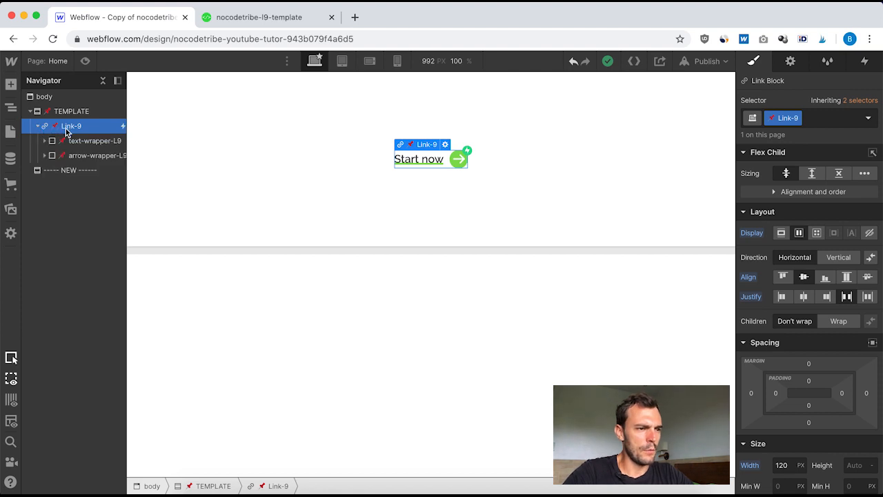
{"action": "left_click", "coordinate": [87, 142]}
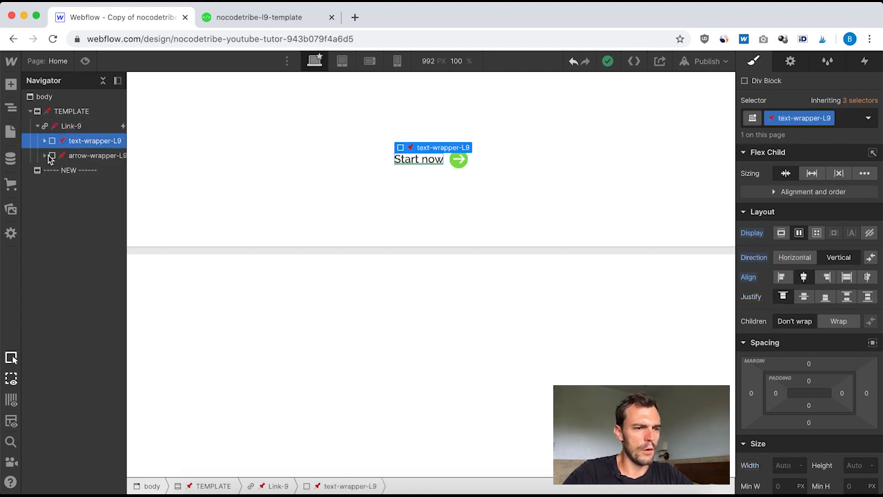
{"action": "left_click", "coordinate": [44, 141]}
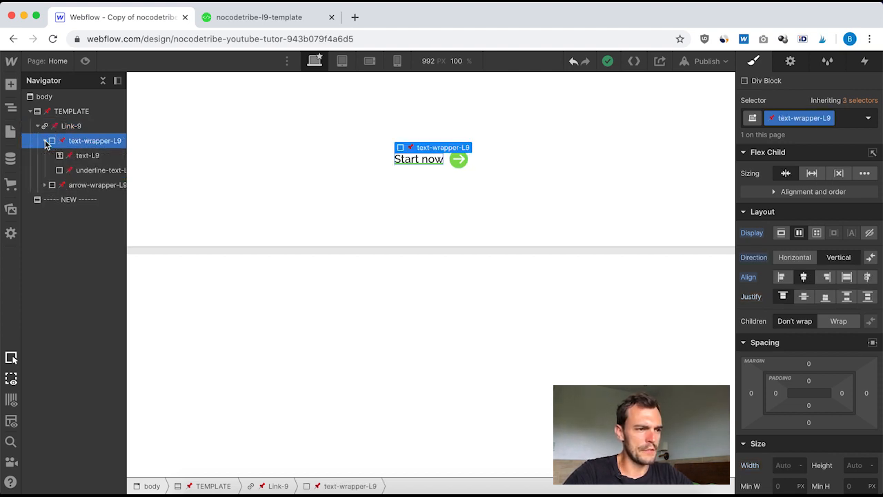
{"action": "left_click", "coordinate": [90, 160]}
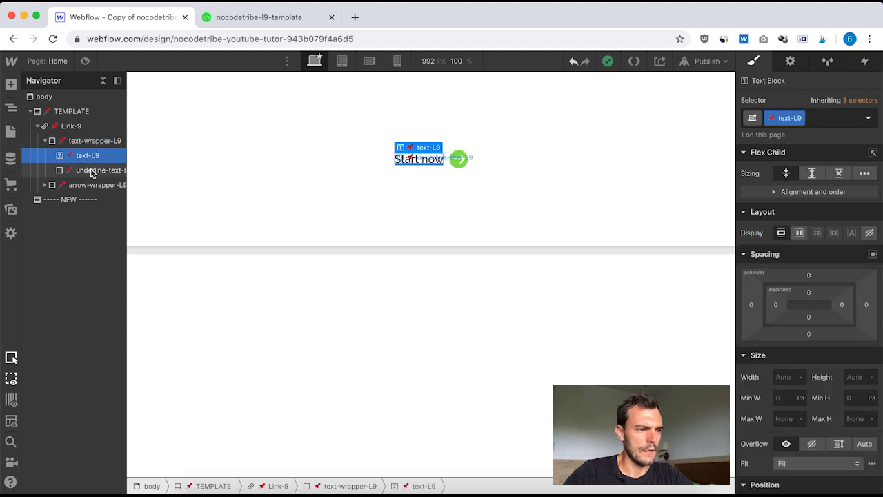
{"action": "left_click", "coordinate": [91, 173]}
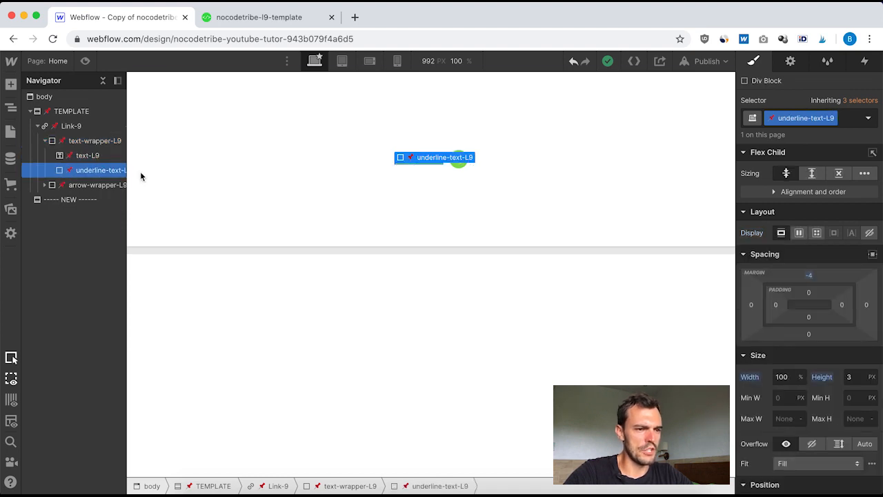
{"action": "left_click", "coordinate": [408, 180]}
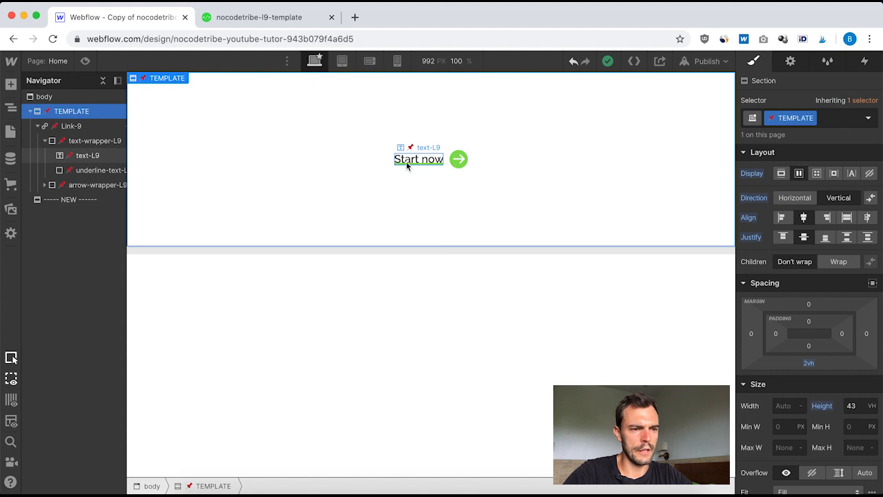
Examine the template's arrow-wrapper-L9 contents: the background div, the arrow image and the first bubble.
{"action": "left_click", "coordinate": [69, 186]}
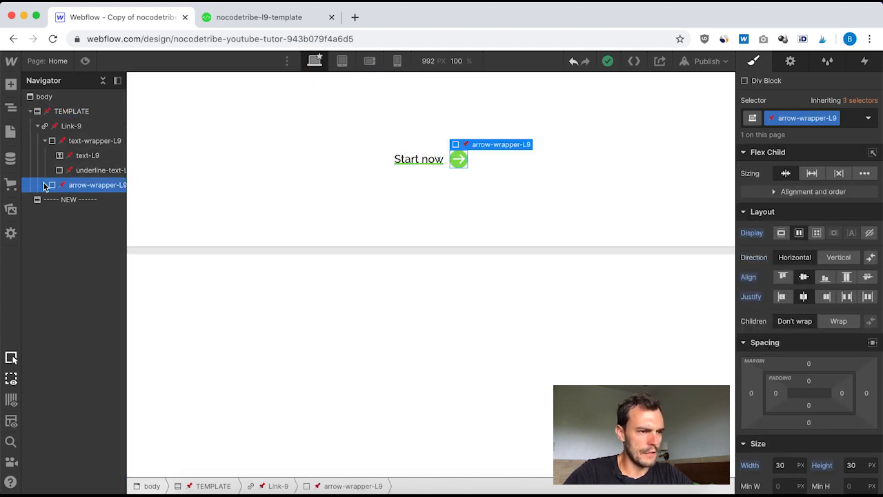
{"action": "left_click", "coordinate": [45, 186]}
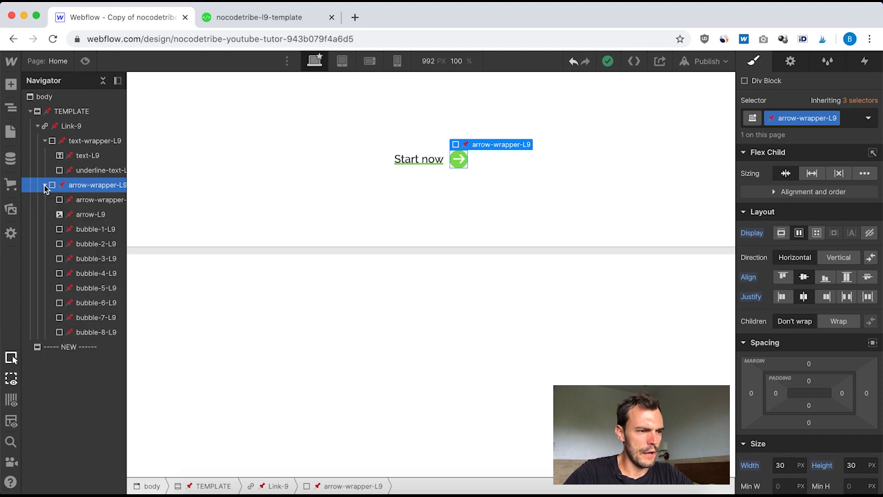
{"action": "left_click", "coordinate": [96, 200]}
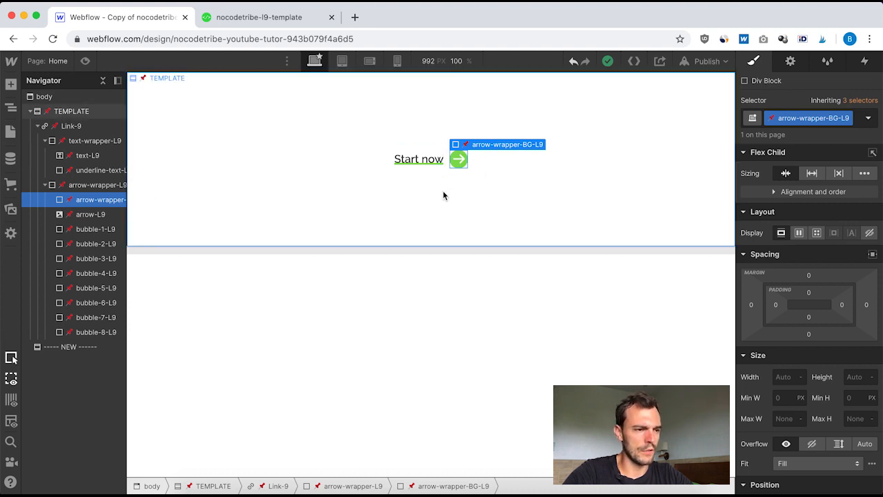
{"action": "left_click", "coordinate": [86, 216]}
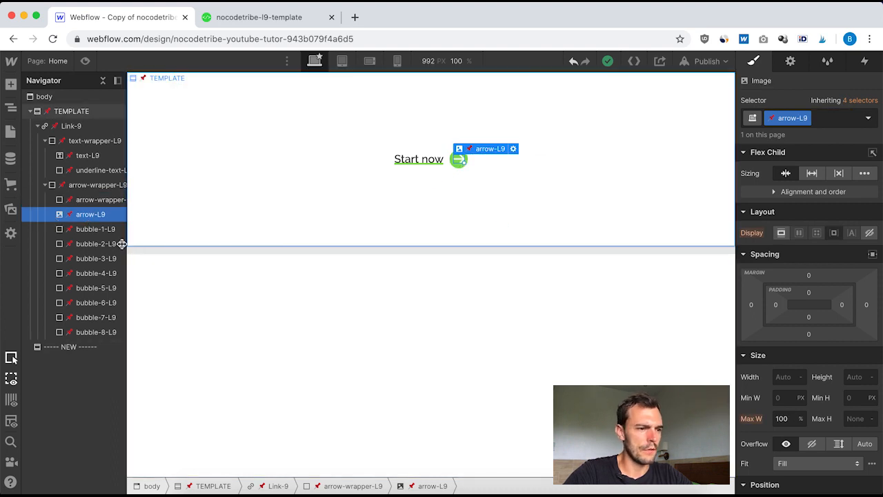
{"action": "left_click", "coordinate": [88, 231]}
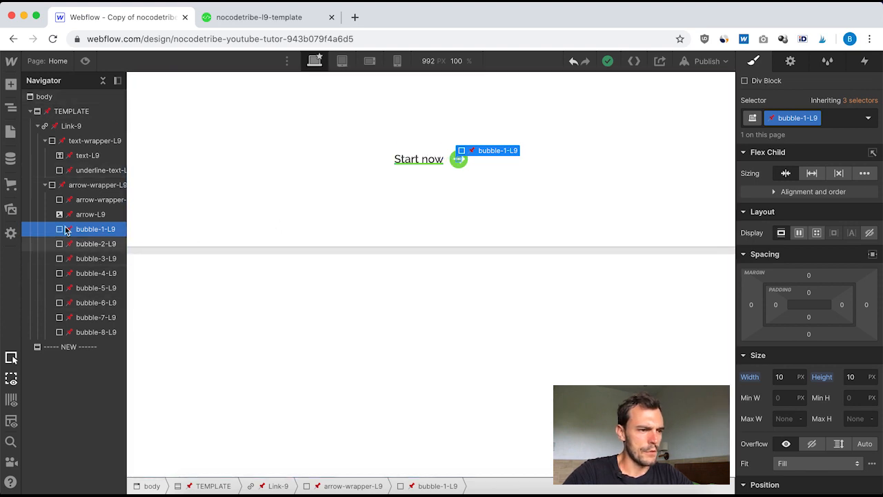
Add a Link Block inside the NEW section, keeping its default link settings.
{"action": "left_click", "coordinate": [67, 347]}
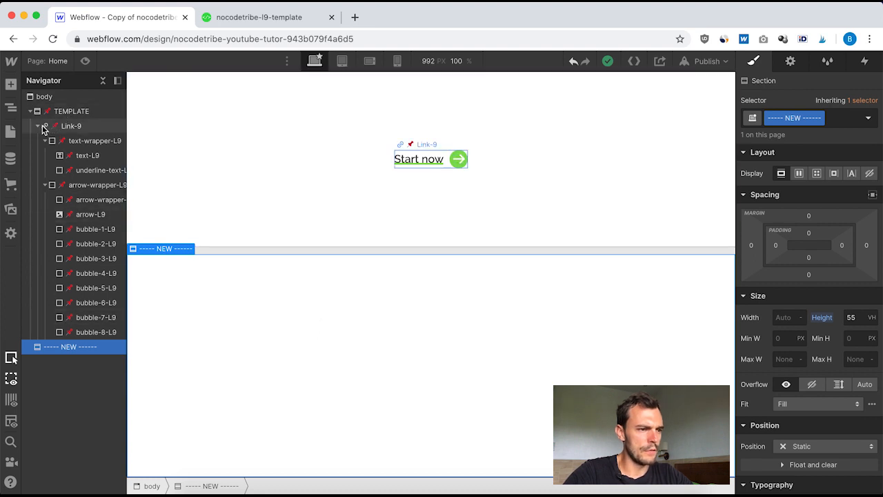
{"action": "left_click", "coordinate": [10, 84]}
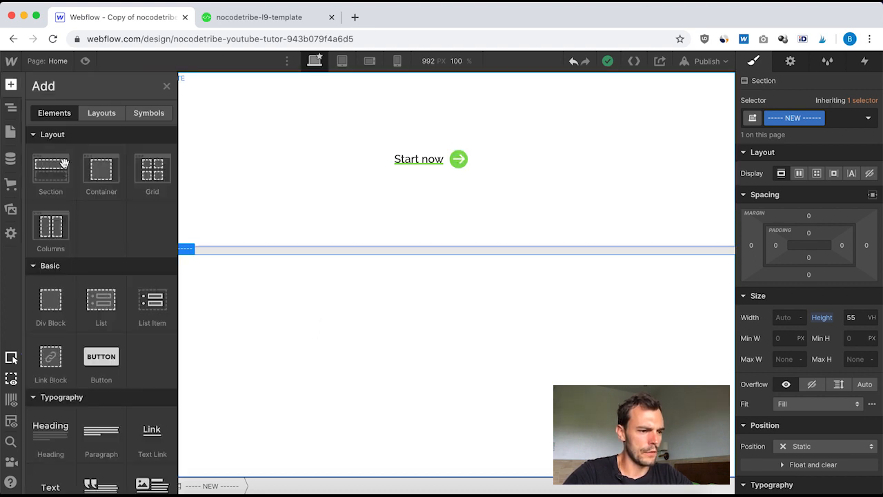
{"action": "left_click", "coordinate": [50, 356]}
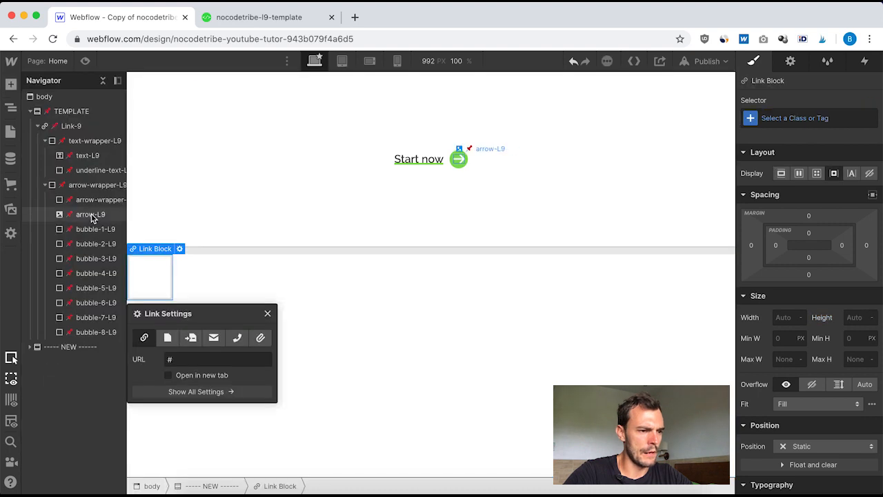
{"action": "left_click", "coordinate": [268, 313]}
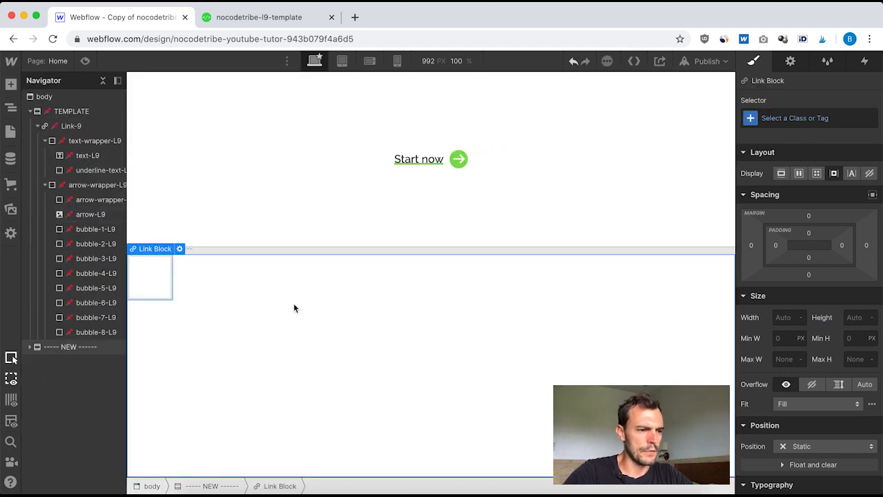
Show the new link block in the NEW section's element tree and give it a new class named "link".
{"action": "left_click", "coordinate": [32, 348]}
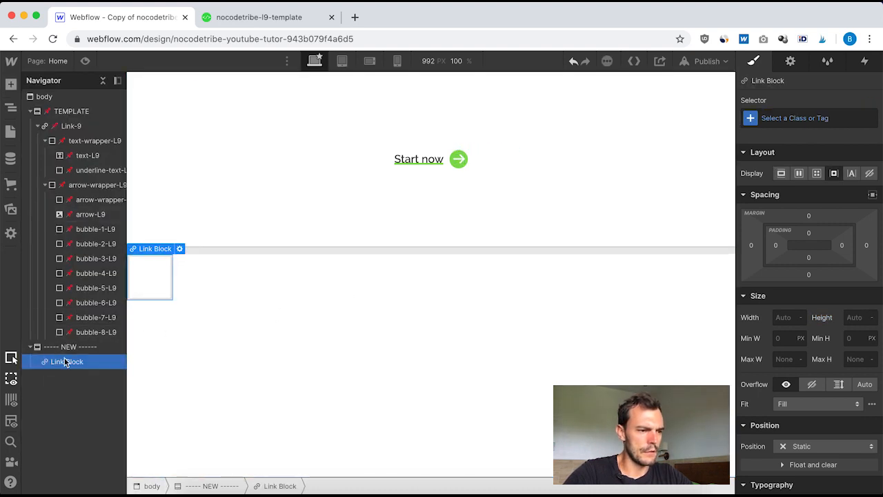
{"action": "left_click", "coordinate": [771, 118]}
{"action": "type", "text": "link"}
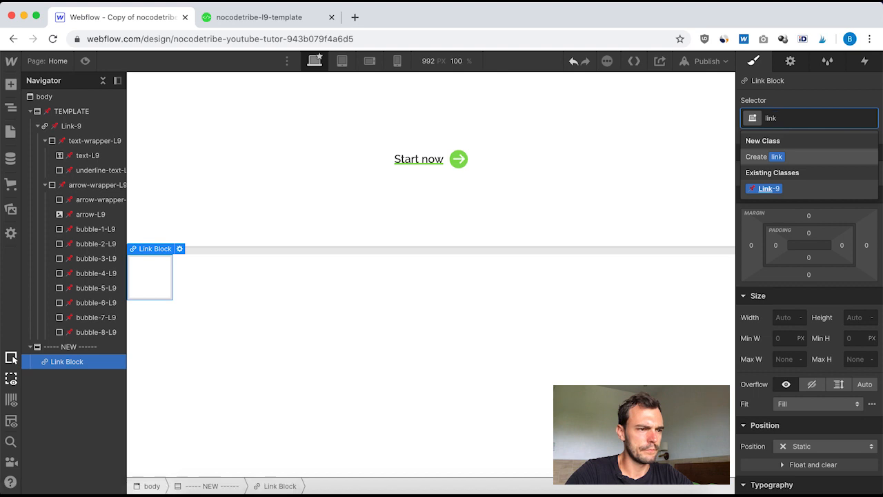
{"action": "key", "text": "Return"}
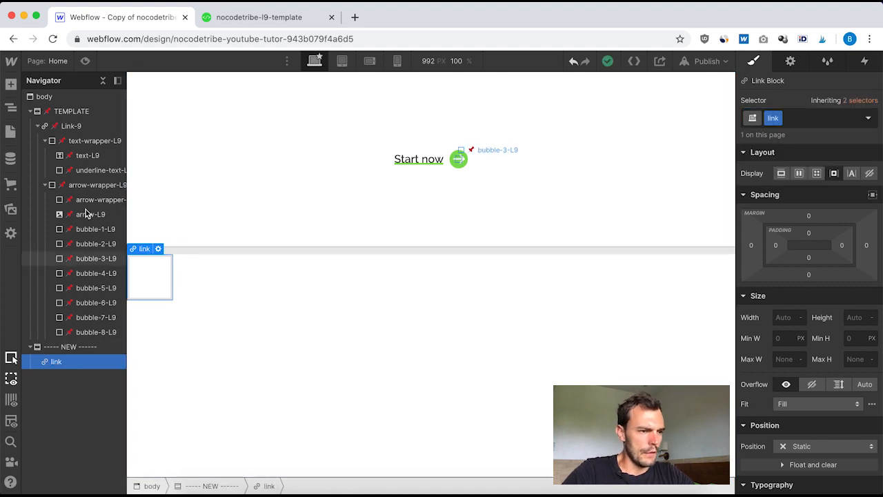
Match the template link's layout on the new link block: horizontal flex, children aligned center and justified with space between.
{"action": "left_click", "coordinate": [65, 128]}
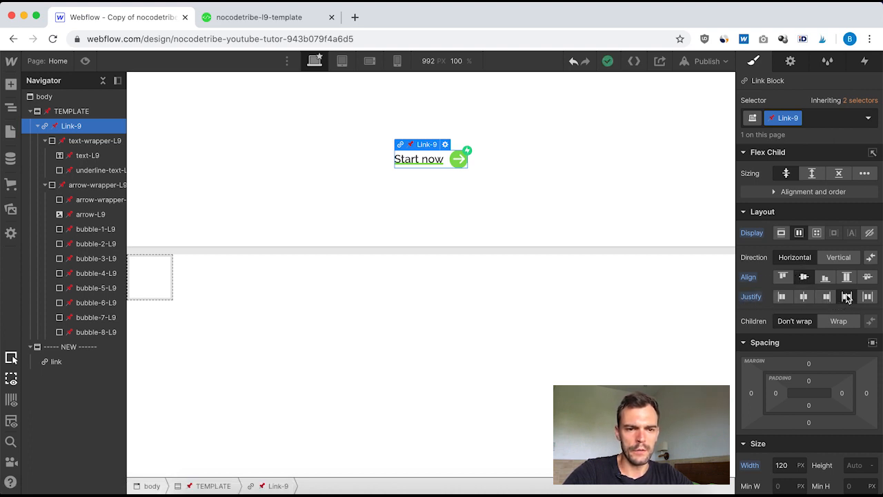
{"action": "left_click", "coordinate": [58, 363]}
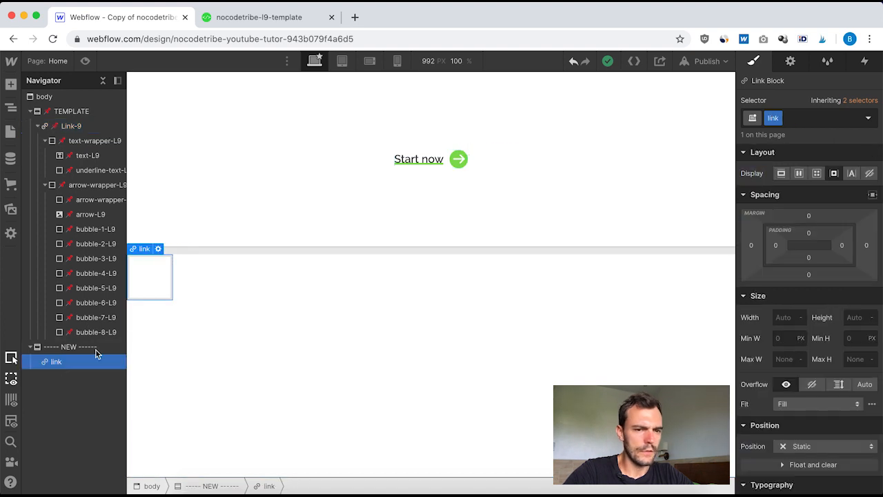
{"action": "left_click", "coordinate": [798, 173]}
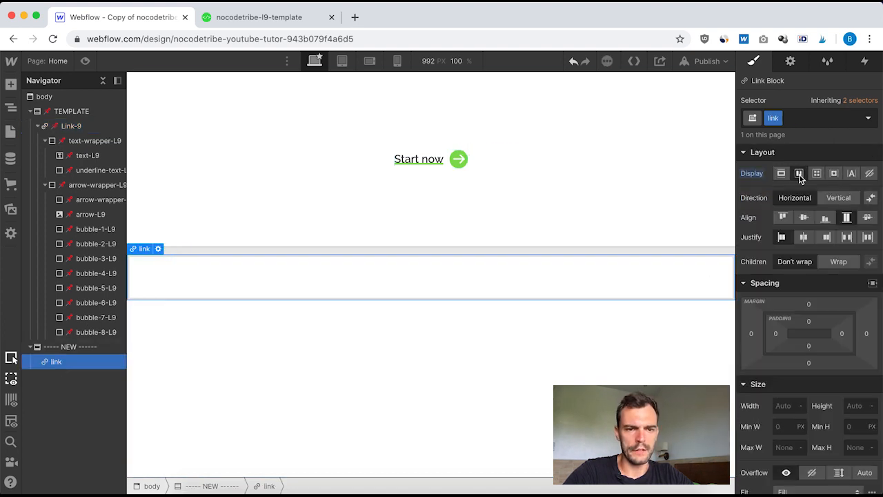
{"action": "left_click", "coordinate": [804, 216]}
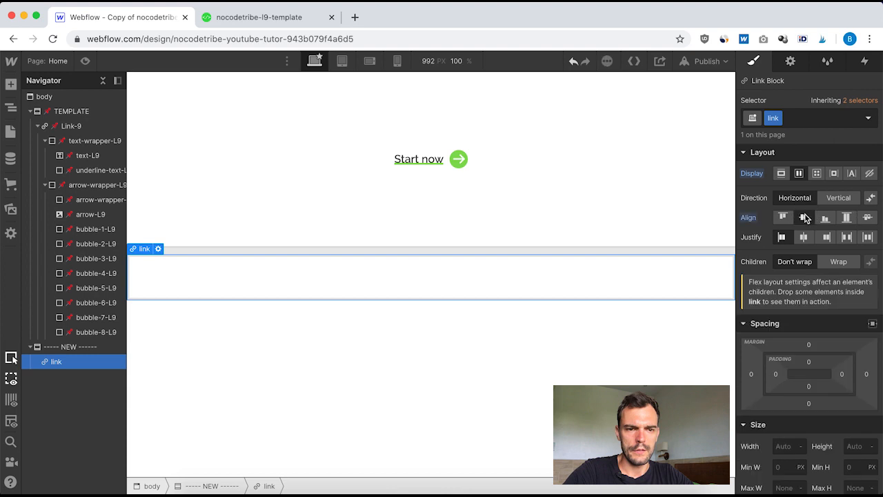
{"action": "left_click", "coordinate": [848, 237]}
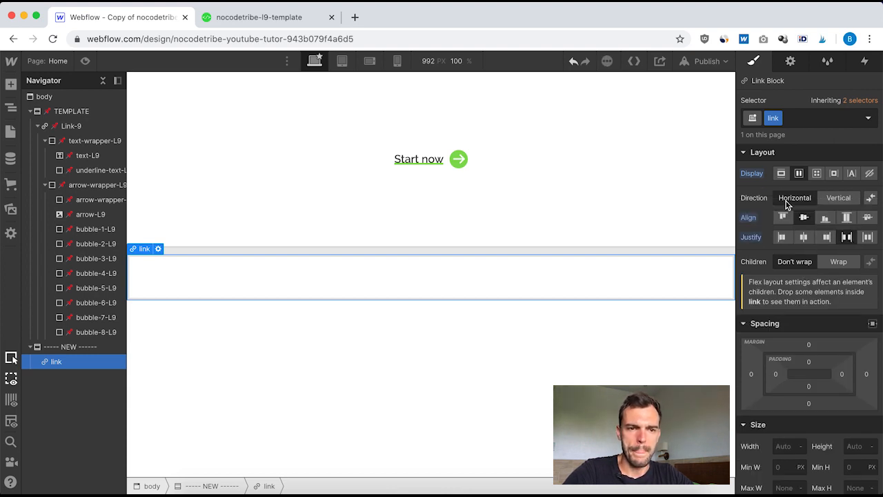
Check the template link's size, position and typography styles, and set the new link block's width to 120 px.
{"action": "left_click", "coordinate": [76, 127]}
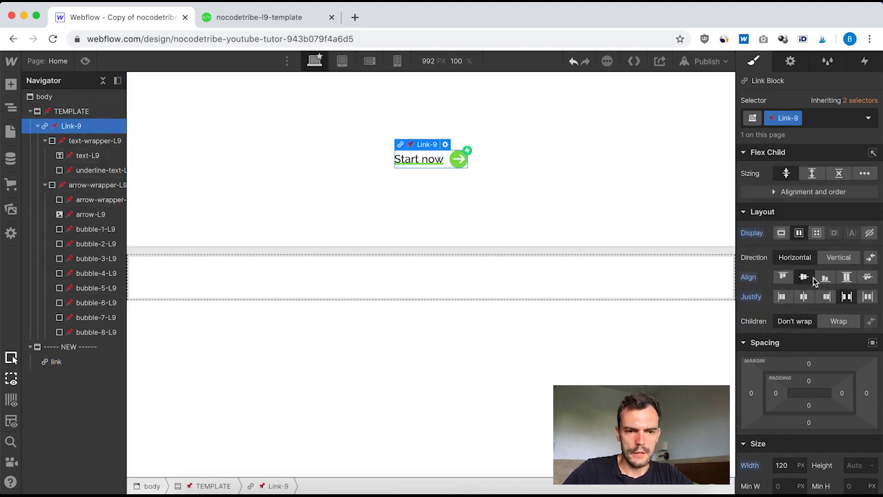
{"action": "scroll", "coordinate": [784, 331], "scroll_direction": "down", "scroll_amount": 5}
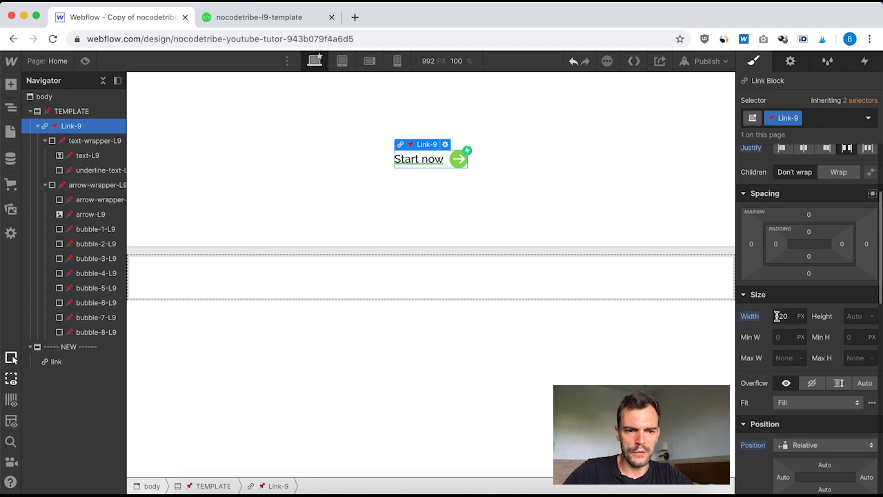
{"action": "scroll", "coordinate": [789, 332], "scroll_direction": "down", "scroll_amount": 8}
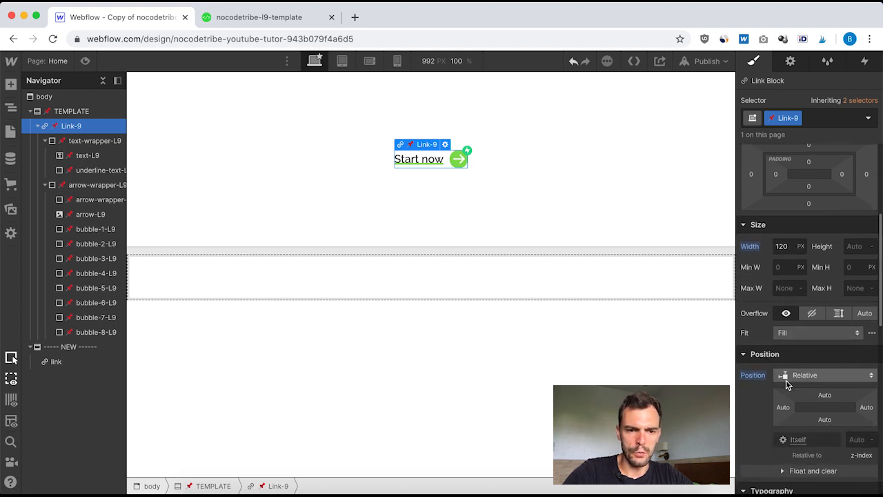
{"action": "scroll", "coordinate": [786, 385], "scroll_direction": "down", "scroll_amount": 3}
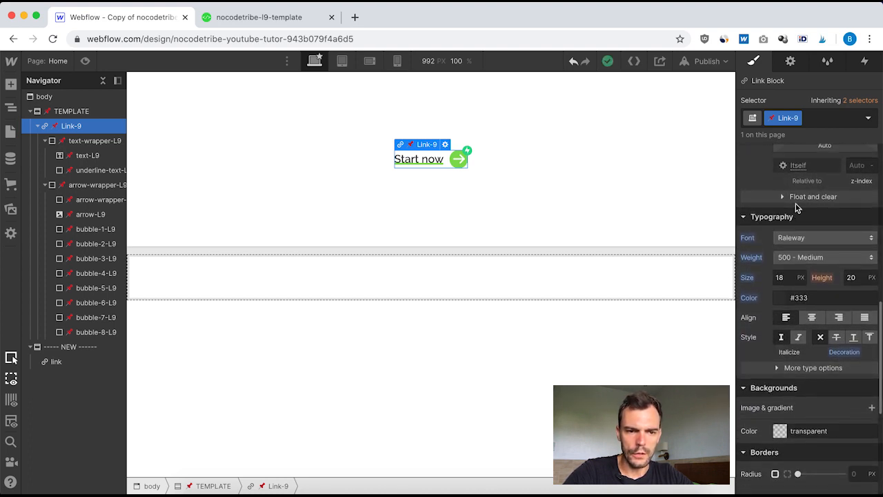
{"action": "left_click", "coordinate": [57, 361]}
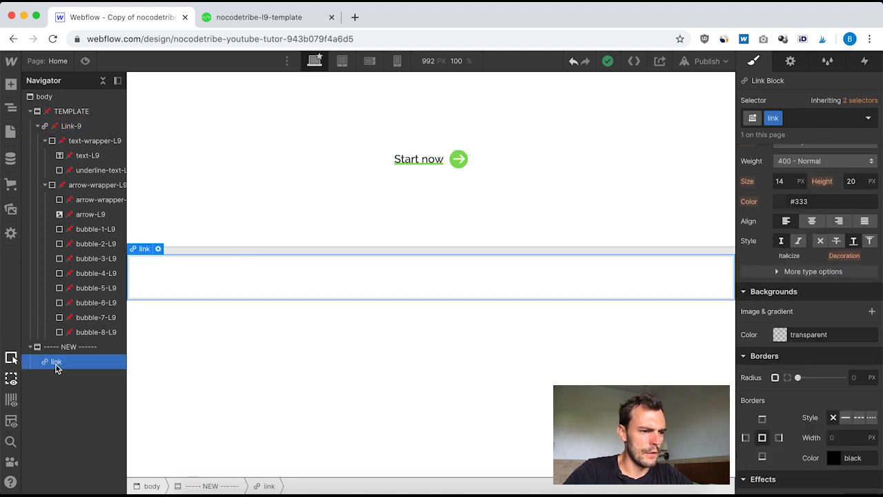
{"action": "scroll", "coordinate": [804, 274], "scroll_direction": "up", "scroll_amount": 8}
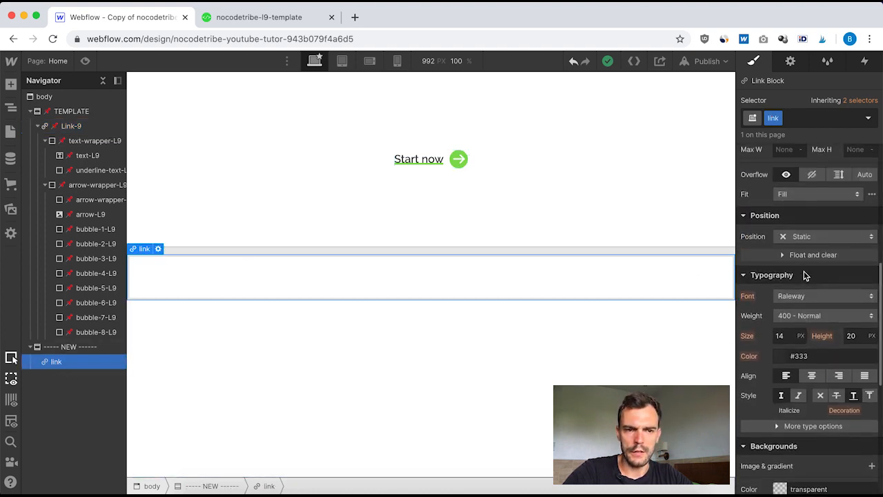
{"action": "left_click", "coordinate": [781, 289]}
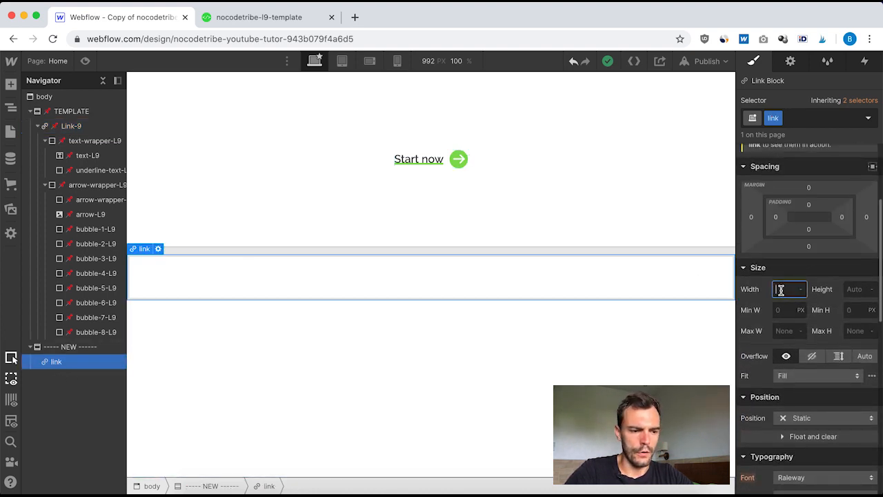
{"action": "type", "text": "120"}
{"action": "key", "text": "Return"}
{"action": "scroll", "coordinate": [804, 357], "scroll_direction": "down", "scroll_amount": 3}
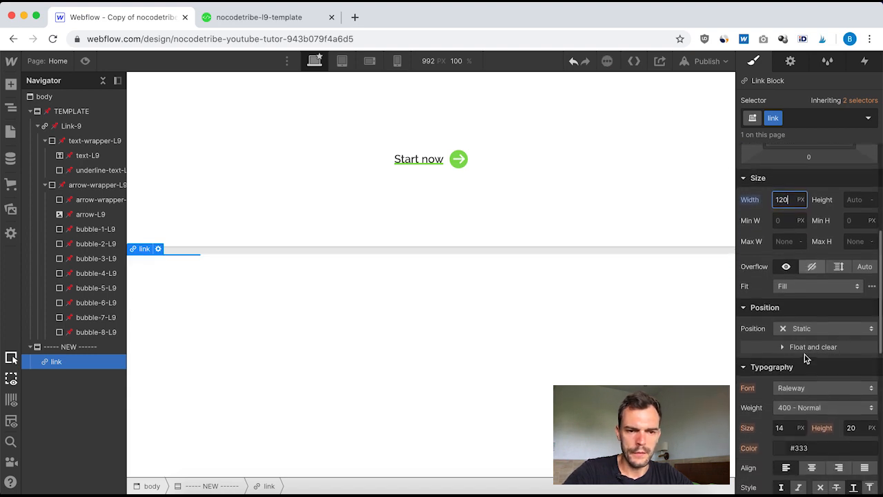
Set the new link block's position to Relative and check the typography styles of the template's Link-9.
{"action": "left_click", "coordinate": [827, 327]}
{"action": "left_click", "coordinate": [804, 343]}
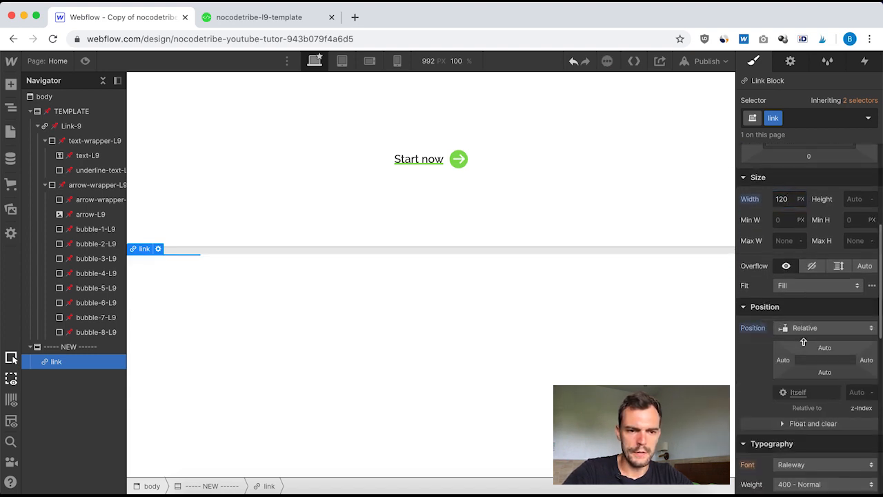
{"action": "left_click", "coordinate": [72, 126]}
{"action": "scroll", "coordinate": [826, 317], "scroll_direction": "down", "scroll_amount": 5}
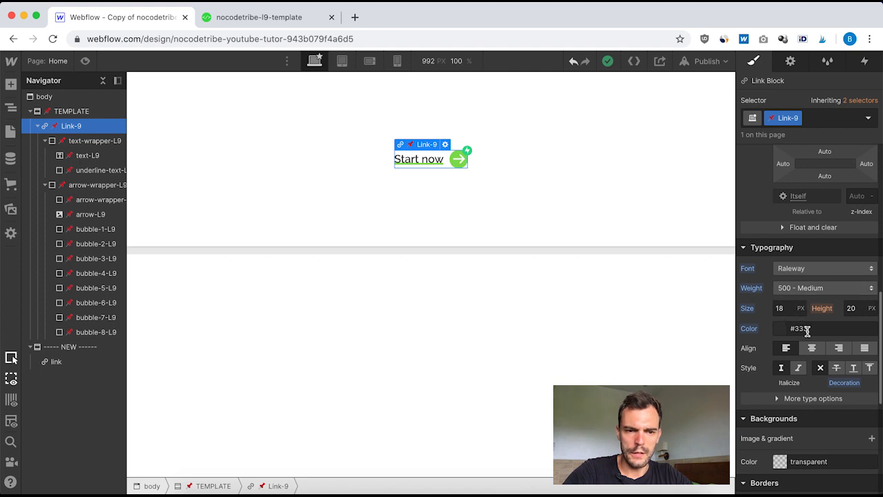
{"action": "scroll", "coordinate": [800, 341], "scroll_direction": "down", "scroll_amount": 1}
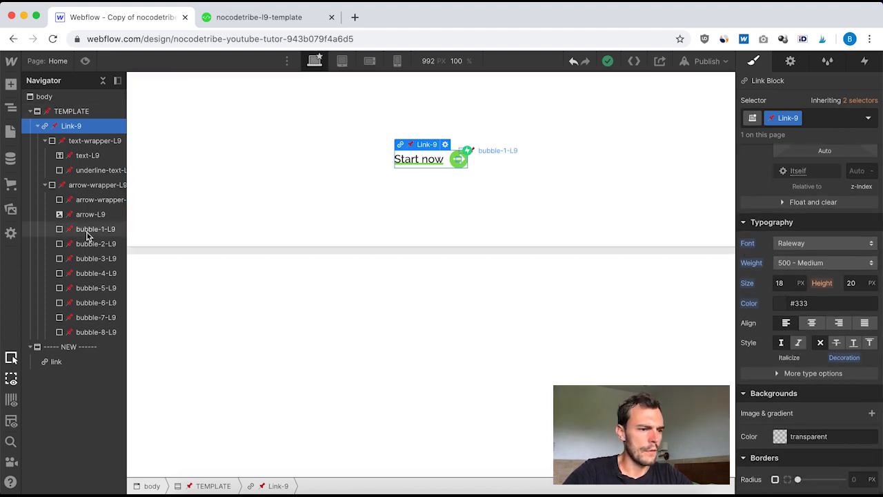
Set the new link block's font weight to 500 - Medium and its font size to 18 px.
{"action": "left_click", "coordinate": [58, 361]}
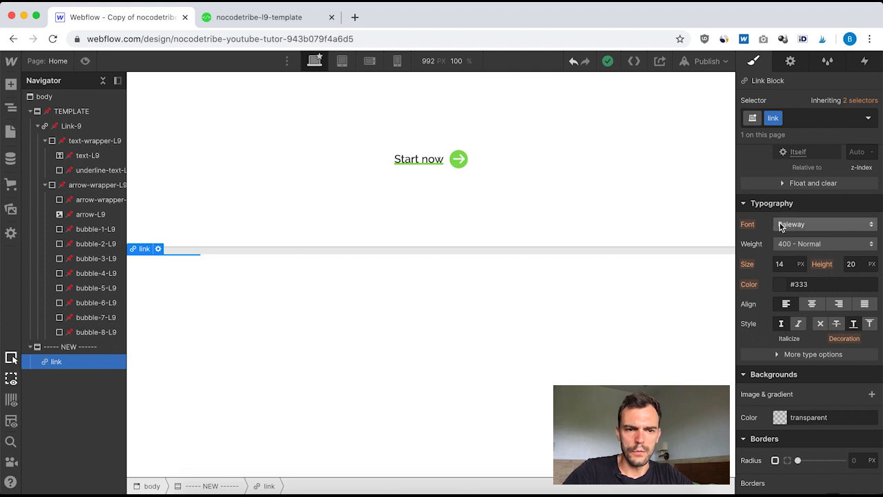
{"action": "left_click", "coordinate": [802, 244]}
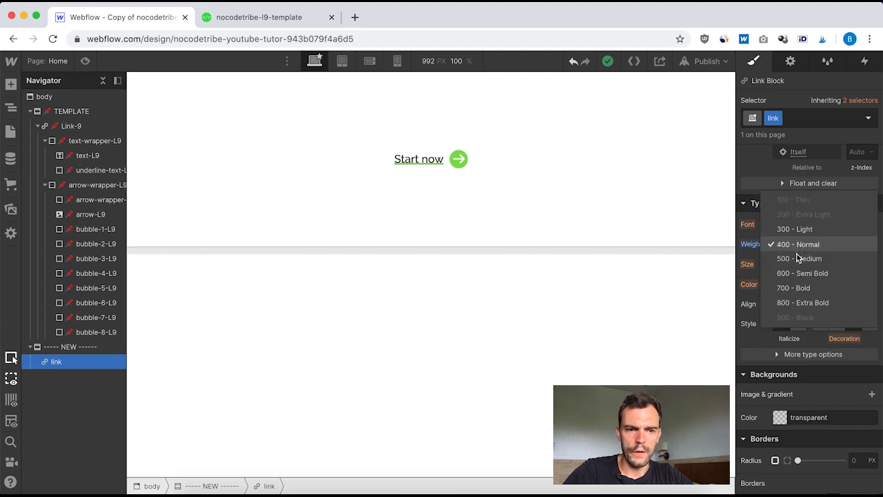
{"action": "left_click", "coordinate": [807, 259]}
{"action": "left_click", "coordinate": [788, 264]}
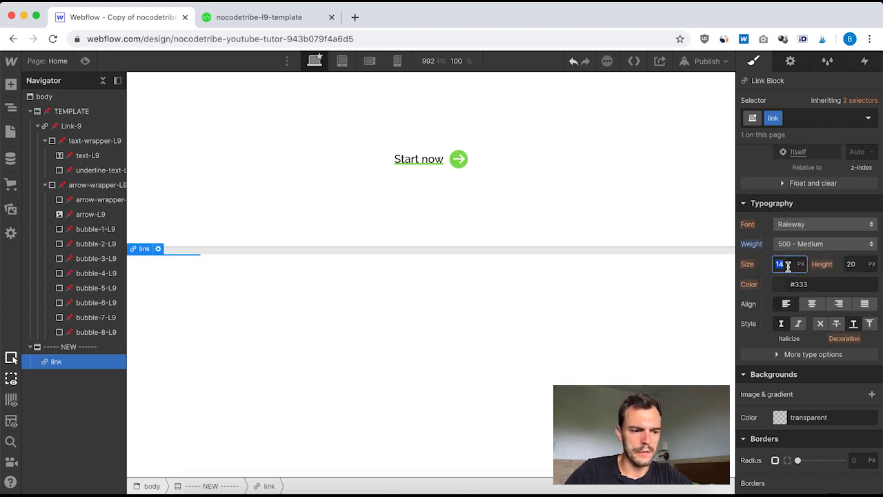
{"action": "type", "text": "1"}
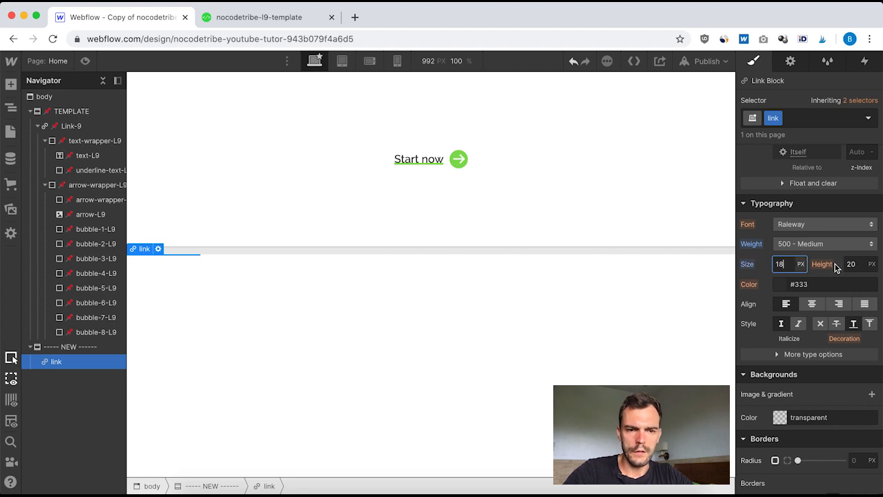
Set the new link block's text color to #333 and remove its text decoration.
{"action": "left_click", "coordinate": [784, 286]}
{"action": "left_click_drag", "start_coordinate": [753, 365], "coordinate": [729, 373]}
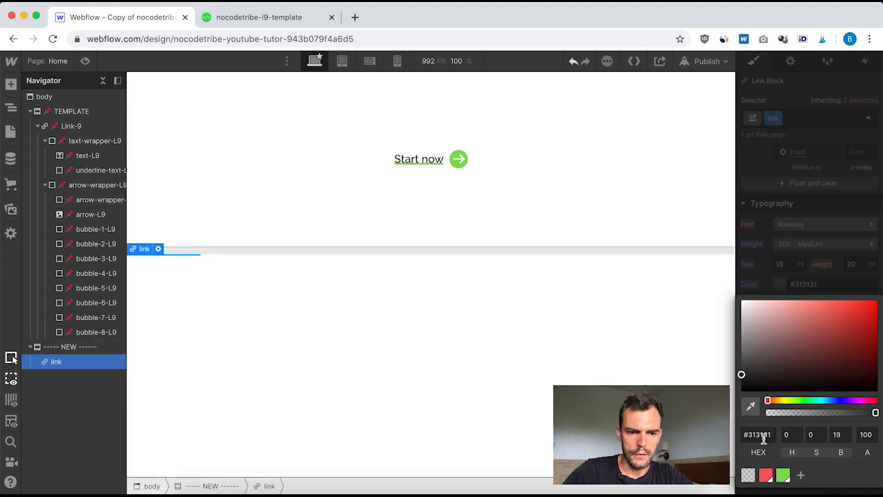
{"action": "left_click", "coordinate": [763, 435]}
{"action": "type", "text": "#333"}
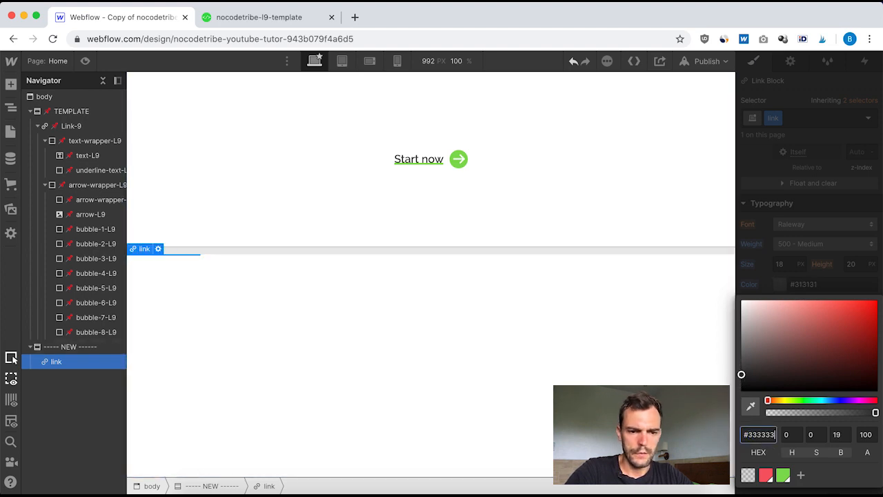
{"action": "key", "text": "Return"}
{"action": "left_click", "coordinate": [814, 267]}
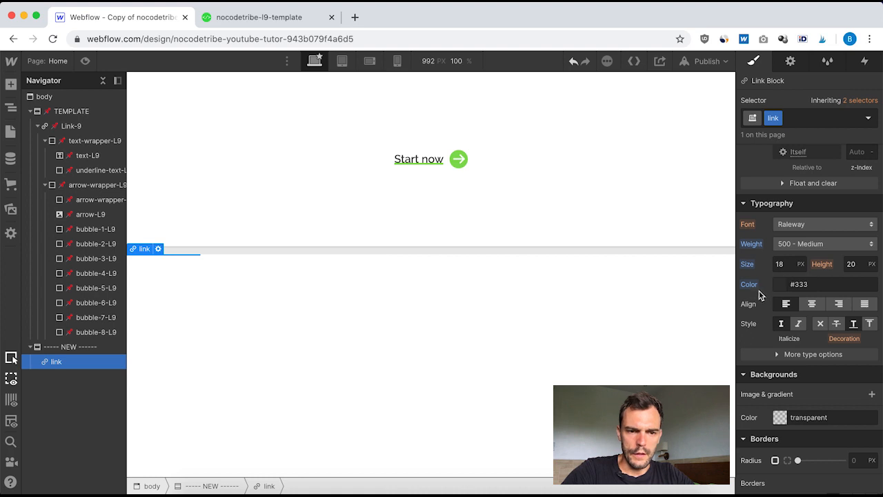
{"action": "left_click", "coordinate": [821, 326]}
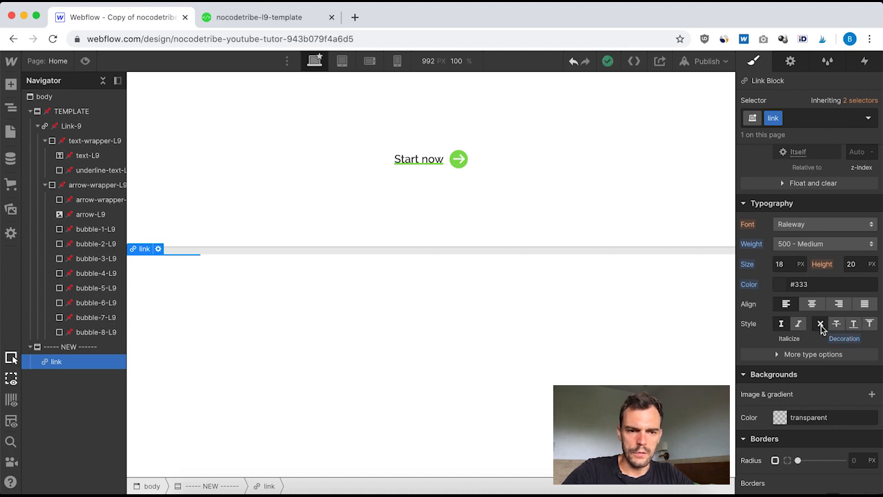
Review the remaining styles of the template's Link-9 and collapse its text and arrow wrappers in the element tree.
{"action": "left_click", "coordinate": [71, 127]}
{"action": "scroll", "coordinate": [807, 312], "scroll_direction": "down", "scroll_amount": 5}
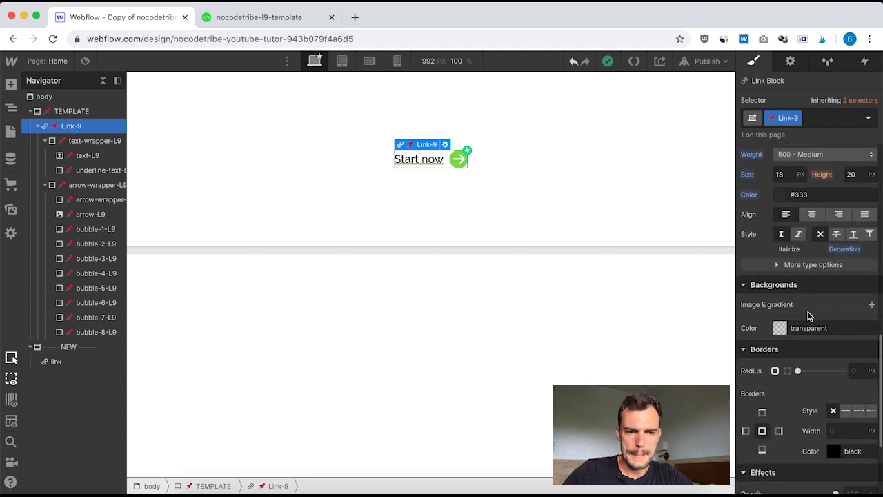
{"action": "scroll", "coordinate": [808, 312], "scroll_direction": "up", "scroll_amount": 10}
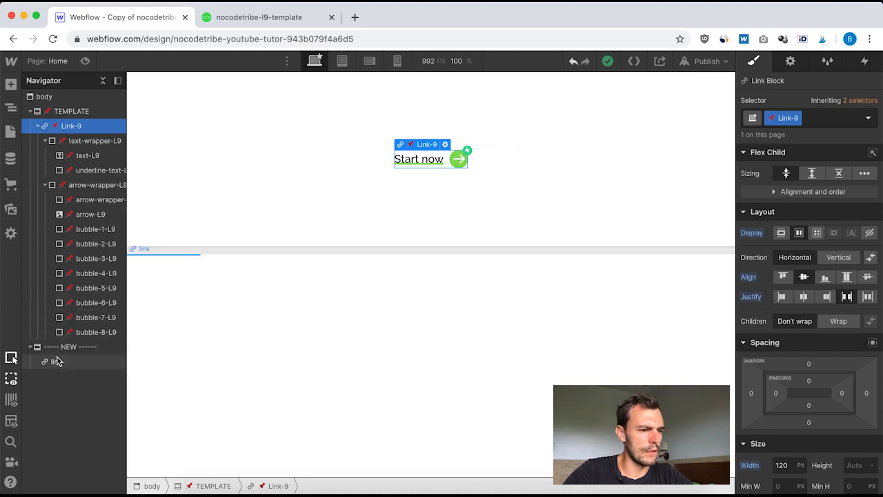
{"action": "left_click", "coordinate": [45, 141]}
{"action": "left_click", "coordinate": [45, 156]}
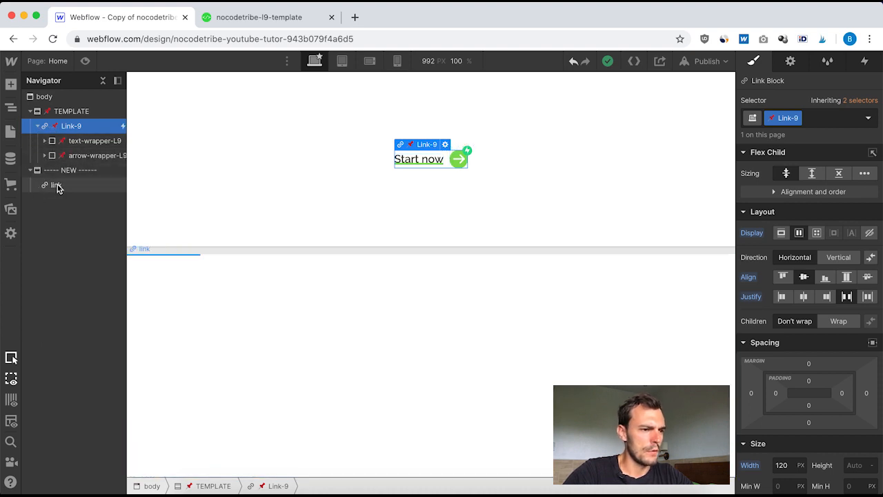
Add a Div Block inside the new link block and duplicate it to get two sibling divs.
{"action": "left_click", "coordinate": [57, 186]}
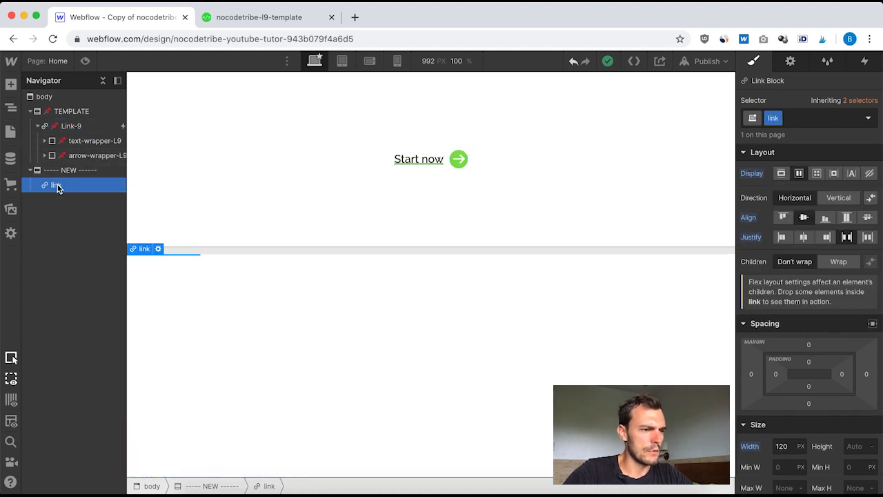
{"action": "left_click", "coordinate": [11, 85]}
{"action": "left_click", "coordinate": [60, 309]}
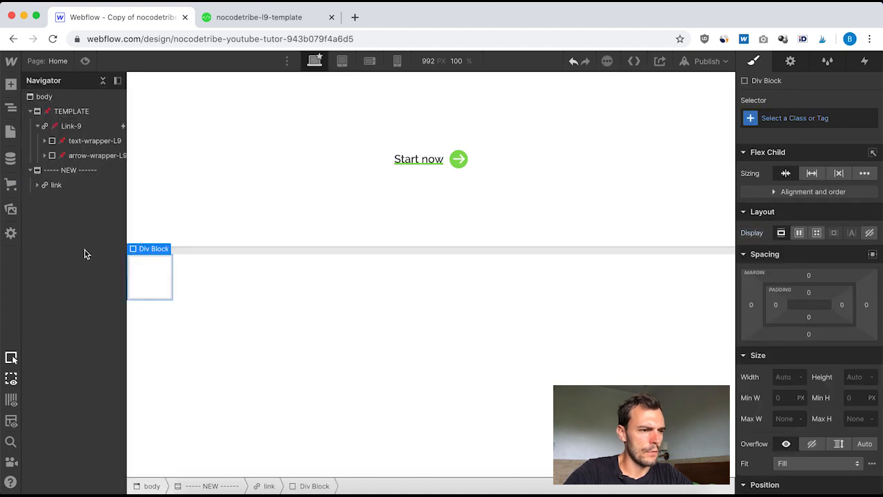
{"action": "left_click", "coordinate": [37, 186]}
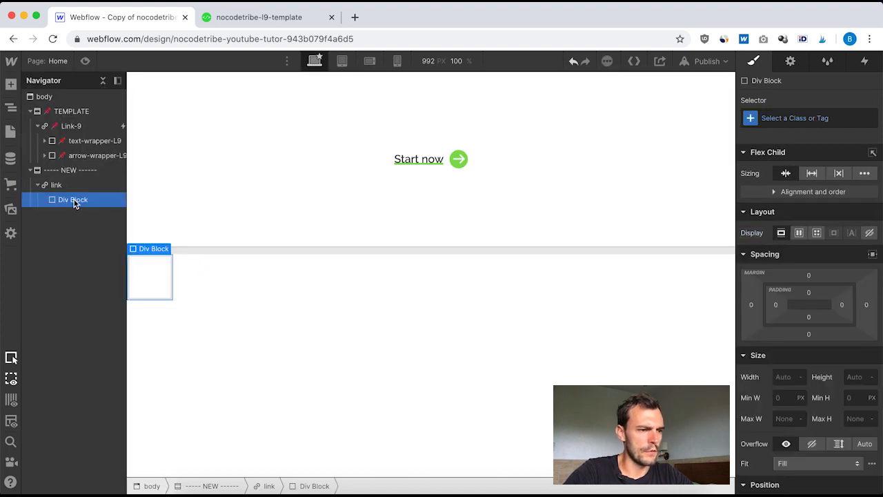
{"action": "key", "text": "super+d"}
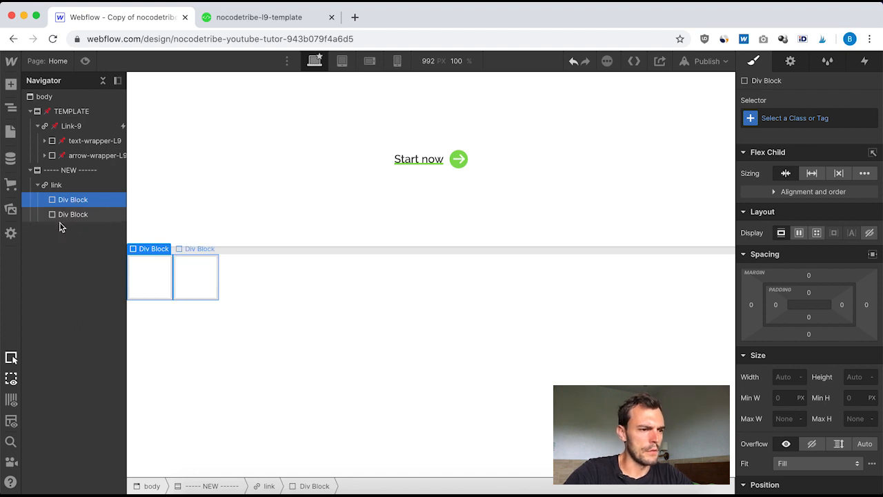
{"action": "left_click", "coordinate": [73, 215]}
{"action": "left_click", "coordinate": [65, 200]}
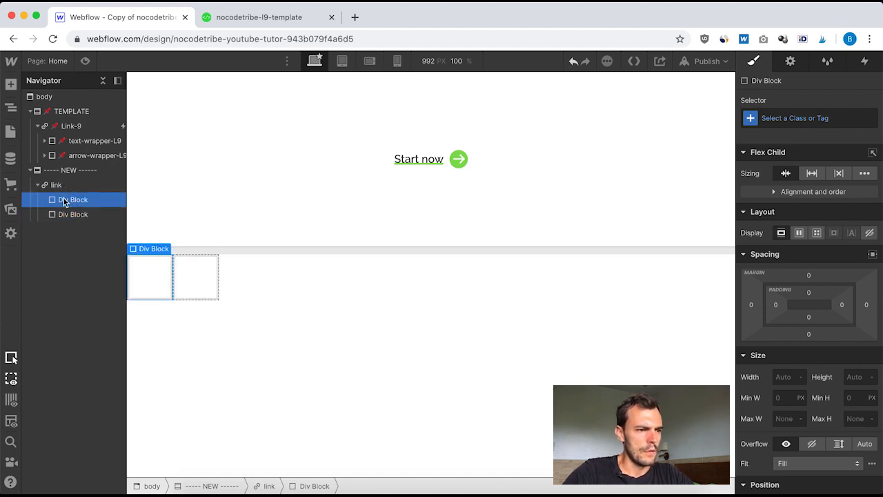
Following the template's text wrapper, add a Text Block and a Div Block inside the new link's first div.
{"action": "left_click", "coordinate": [45, 142]}
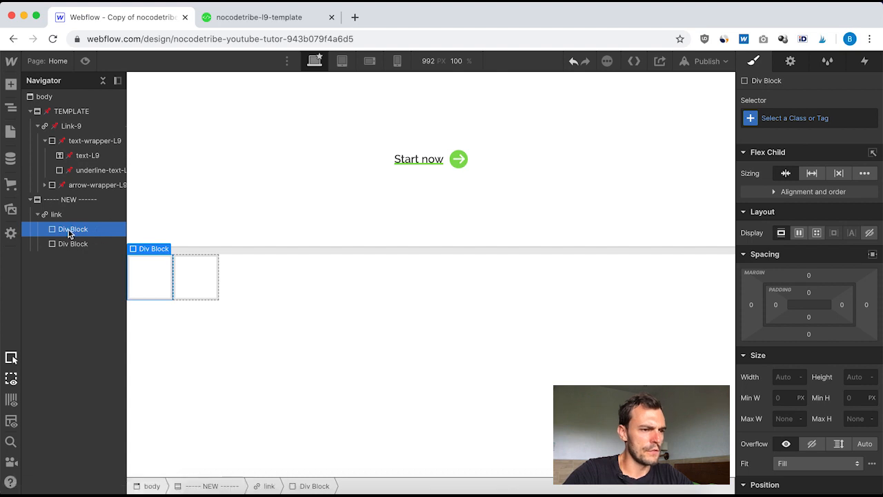
{"action": "left_click", "coordinate": [10, 83]}
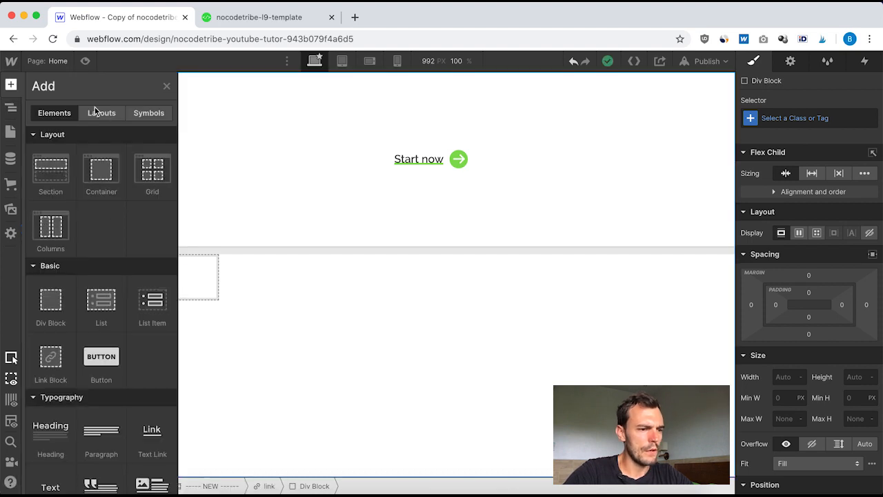
{"action": "scroll", "coordinate": [62, 400], "scroll_direction": "down", "scroll_amount": 3}
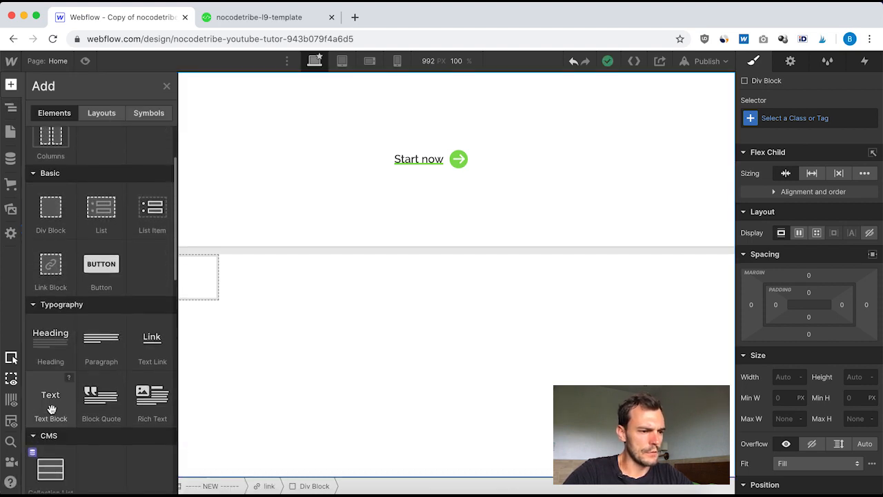
{"action": "left_click", "coordinate": [50, 397]}
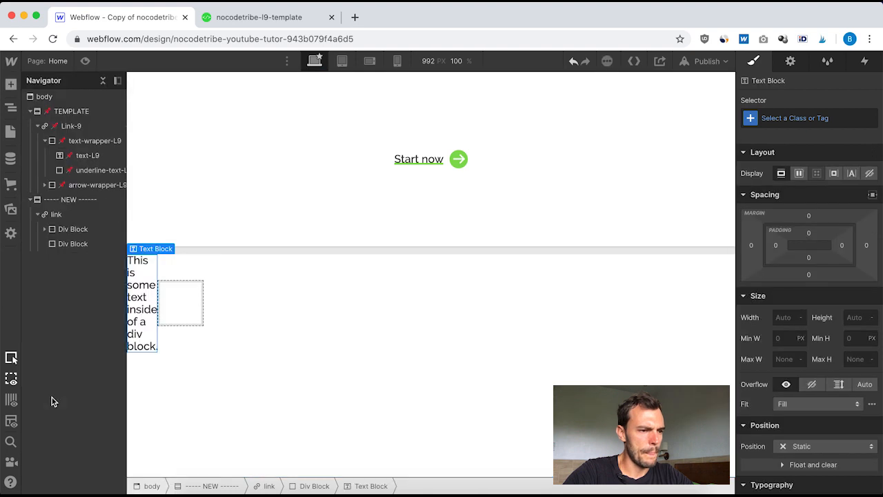
{"action": "left_click", "coordinate": [45, 229]}
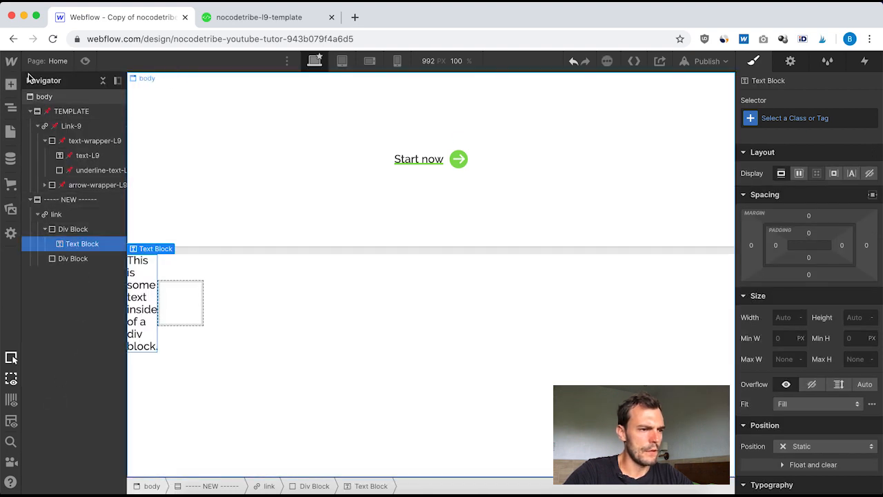
{"action": "left_click", "coordinate": [11, 84]}
{"action": "left_click", "coordinate": [53, 304]}
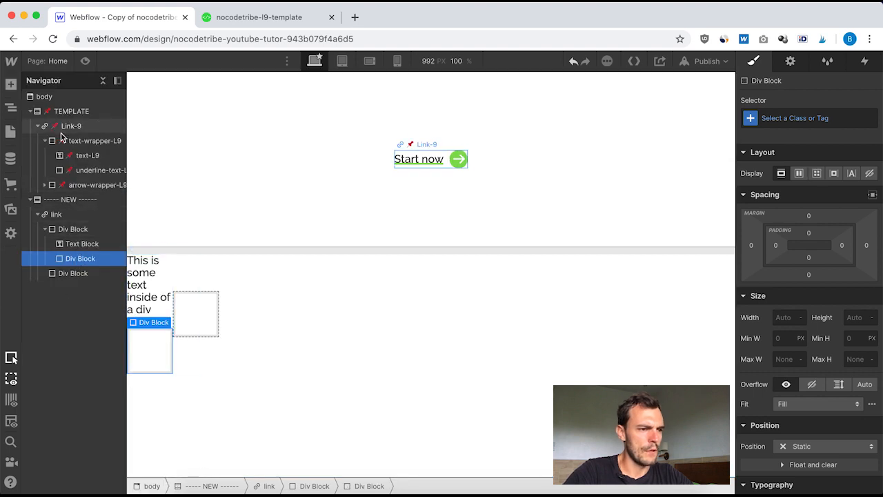
Give the new link's first div block a new class named "text wrapper".
{"action": "left_click", "coordinate": [71, 229]}
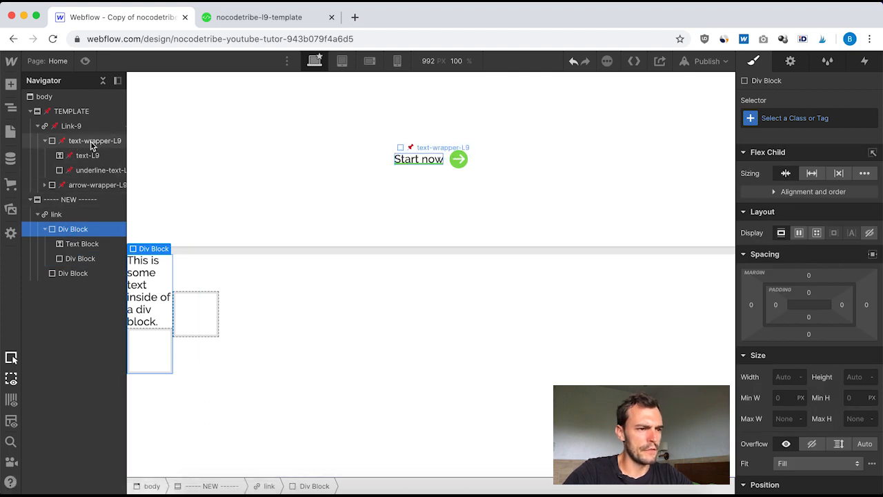
{"action": "left_click", "coordinate": [778, 118]}
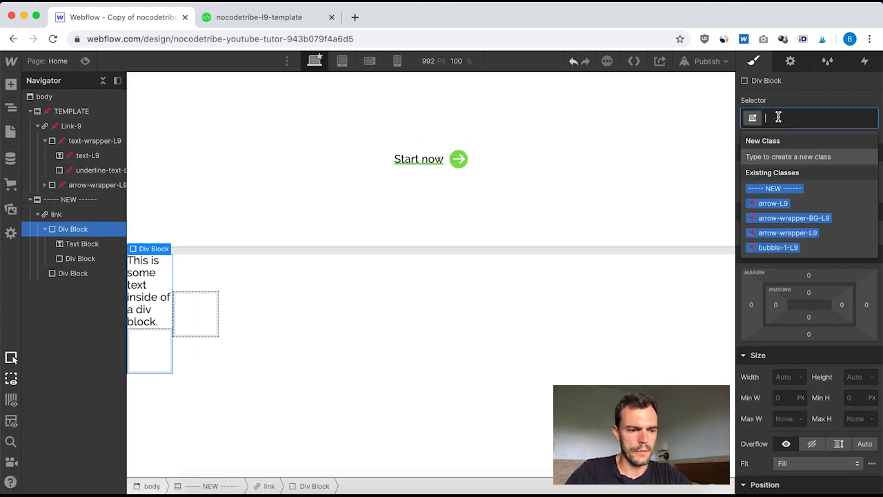
{"action": "type", "text": "text wrapper"}
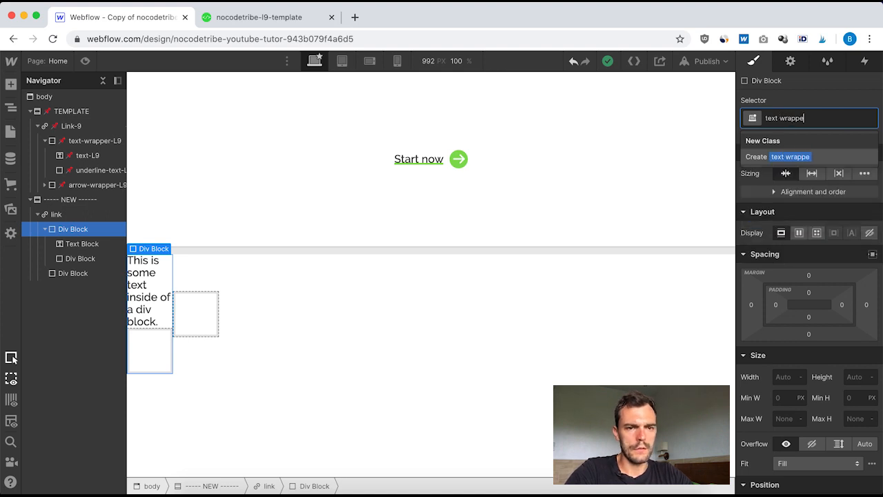
{"action": "key", "text": "Return"}
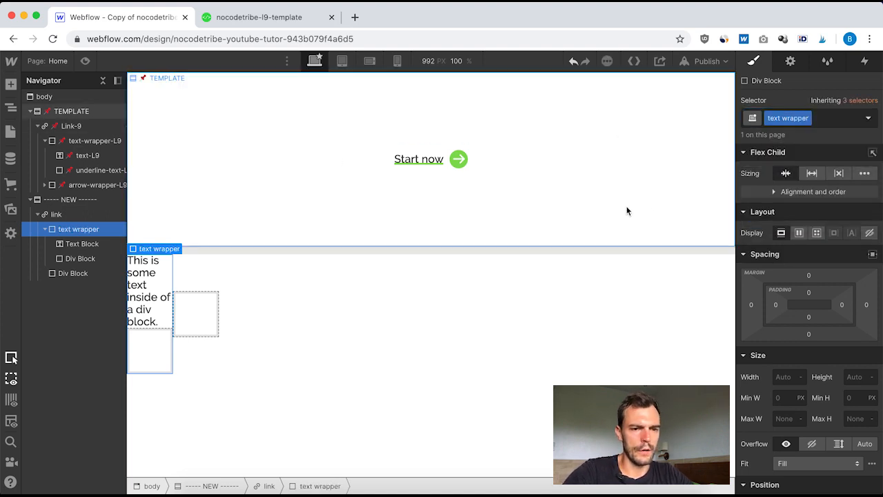
Following the template's text-wrapper-L9, set the new text wrapper to a vertical flex layout with centered alignment.
{"action": "left_click", "coordinate": [88, 146]}
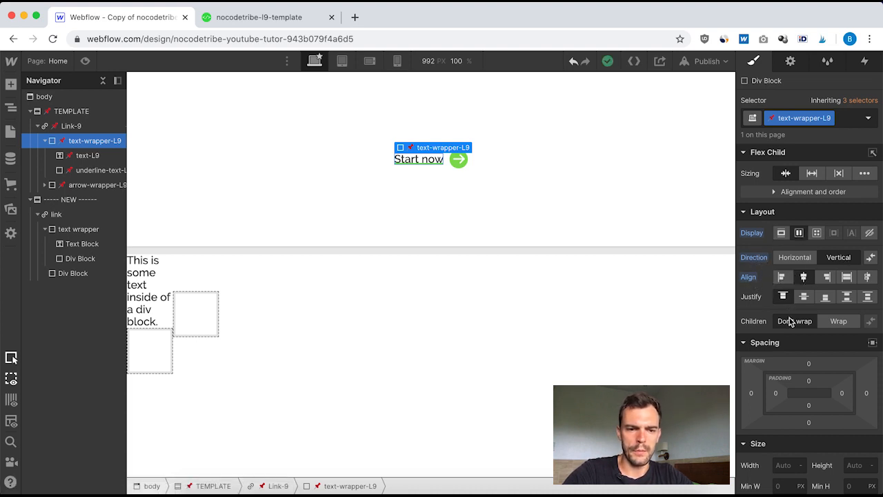
{"action": "scroll", "coordinate": [790, 322], "scroll_direction": "down", "scroll_amount": 10}
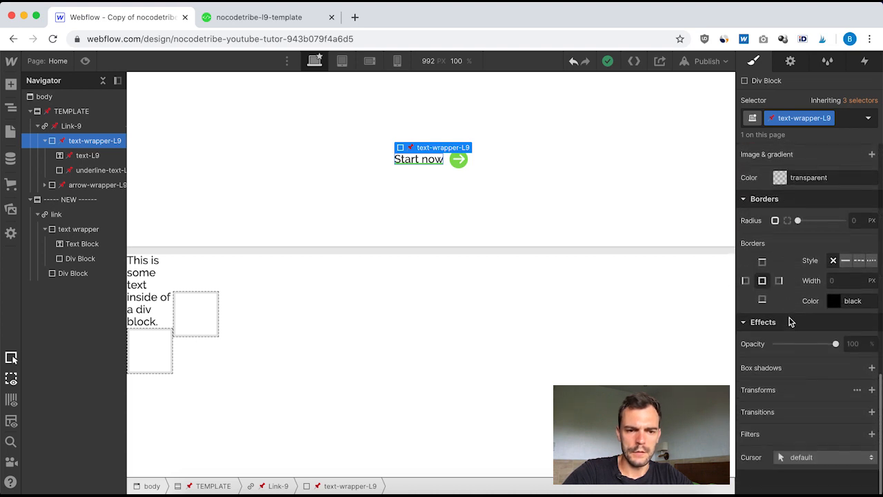
{"action": "scroll", "coordinate": [789, 321], "scroll_direction": "up", "scroll_amount": 10}
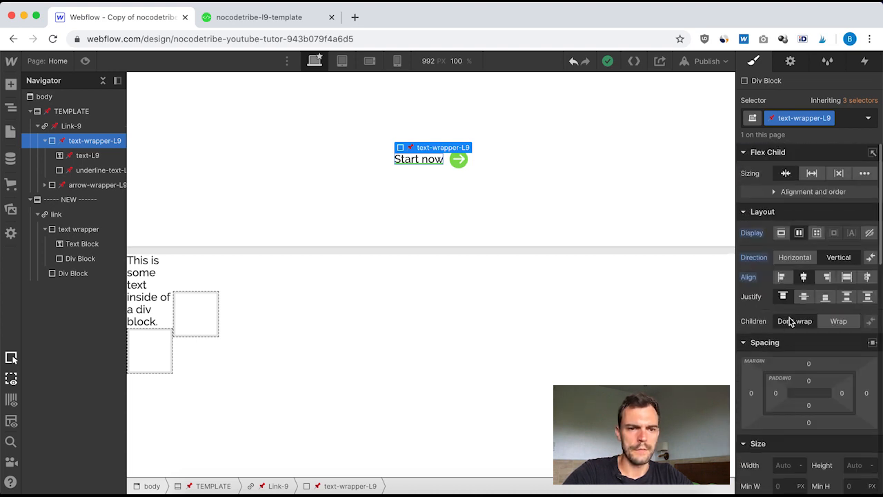
{"action": "left_click", "coordinate": [72, 230]}
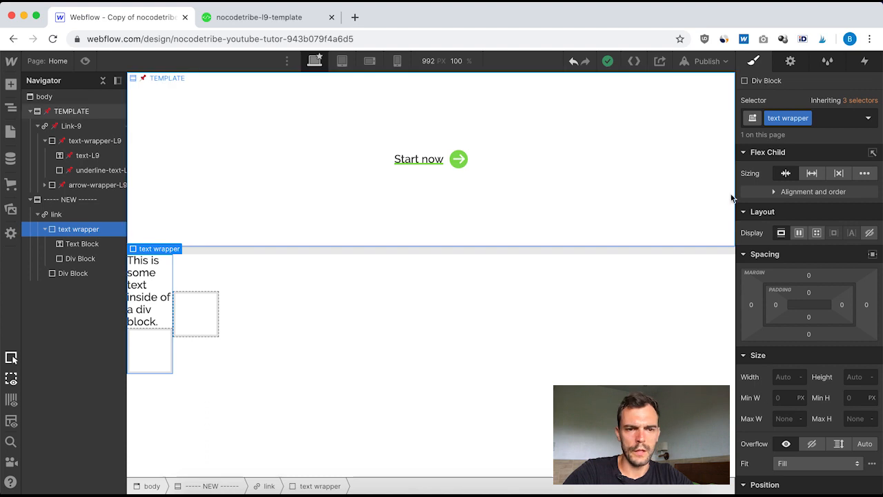
{"action": "left_click", "coordinate": [799, 234]}
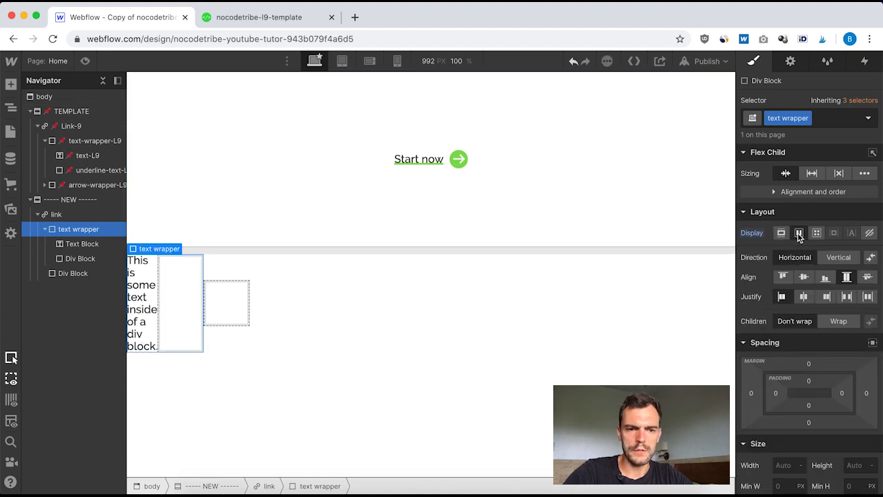
{"action": "left_click", "coordinate": [836, 258]}
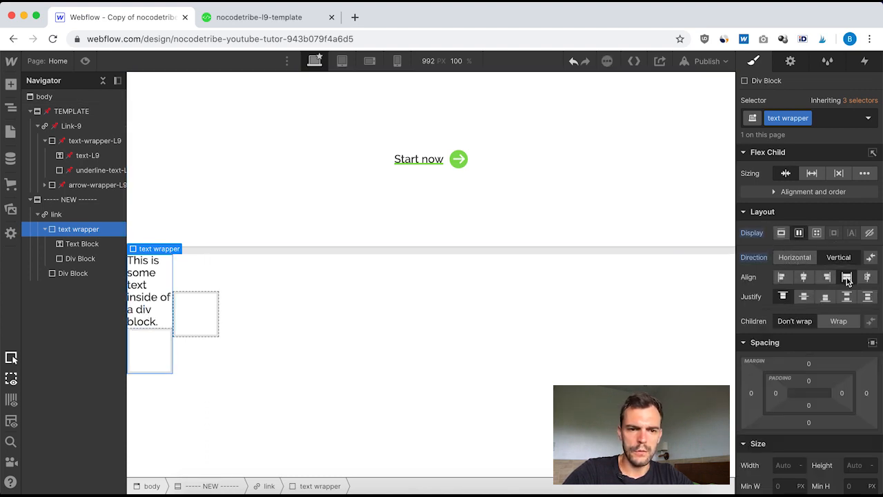
{"action": "left_click", "coordinate": [803, 276]}
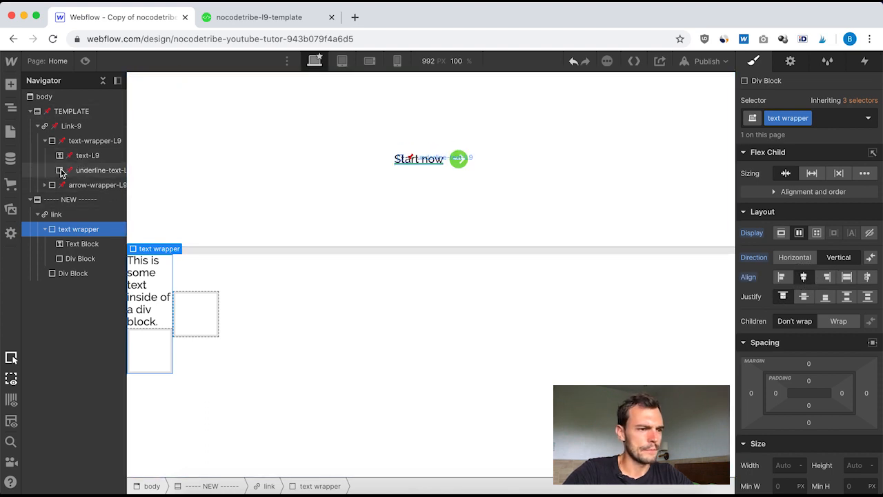
{"action": "left_click", "coordinate": [93, 141]}
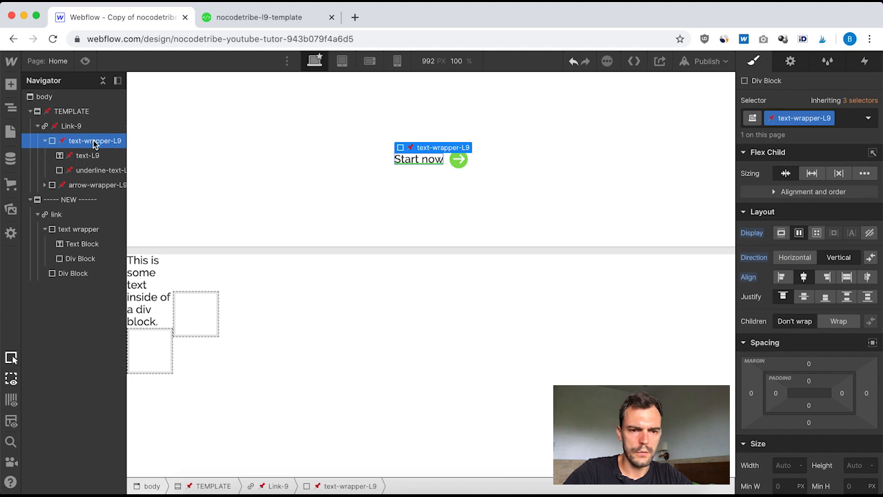
{"action": "left_click", "coordinate": [81, 231]}
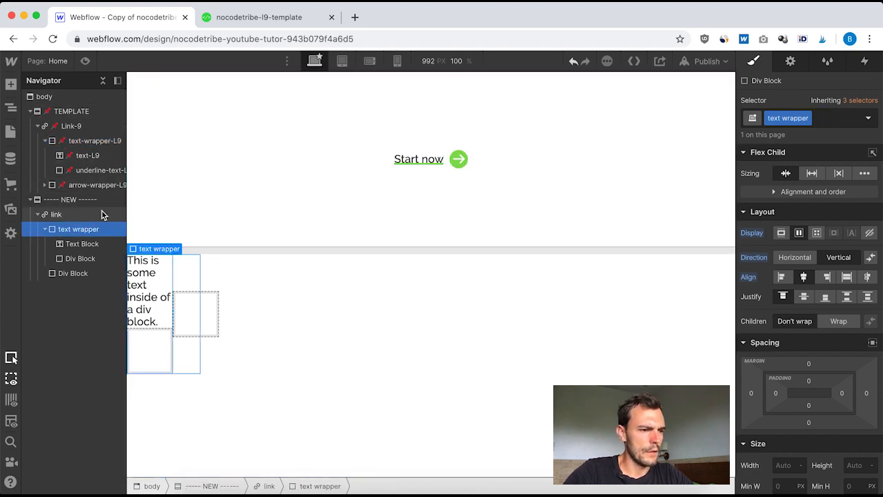
Check the styles of the template's text-L9 and give the new link's Text Block a new class named "text".
{"action": "left_click", "coordinate": [86, 156]}
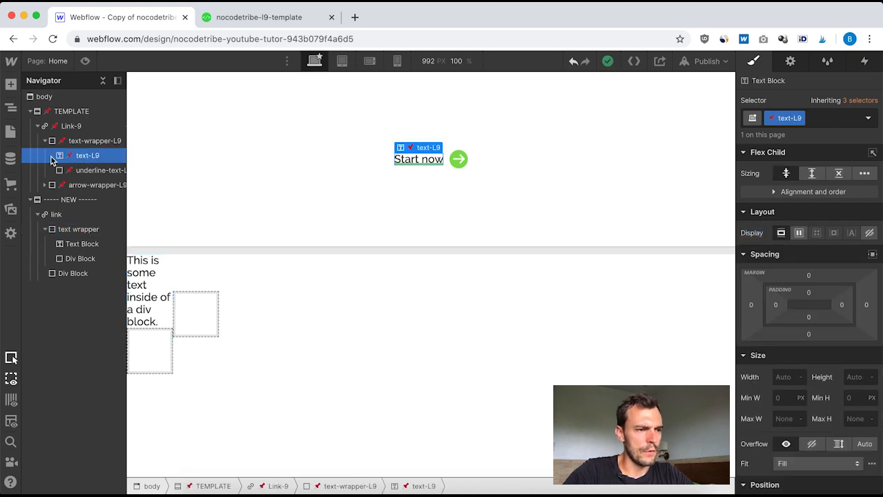
{"action": "scroll", "coordinate": [818, 238], "scroll_direction": "down", "scroll_amount": 10}
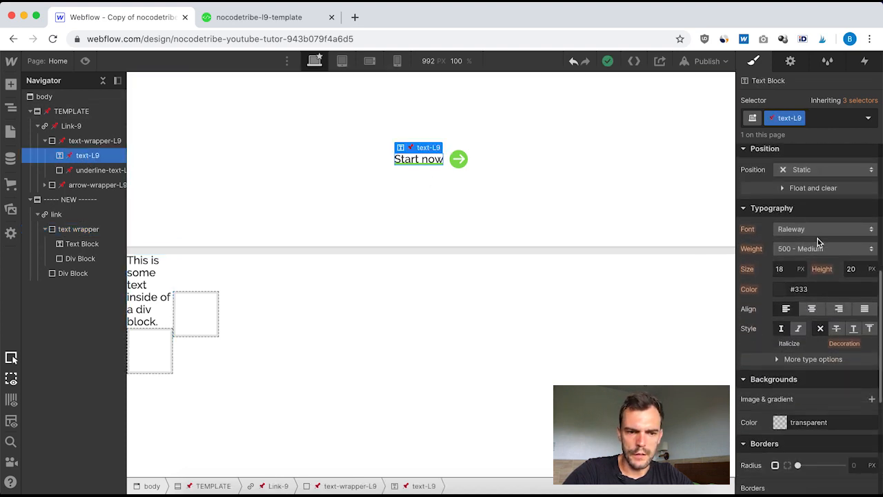
{"action": "scroll", "coordinate": [819, 242], "scroll_direction": "up", "scroll_amount": 10}
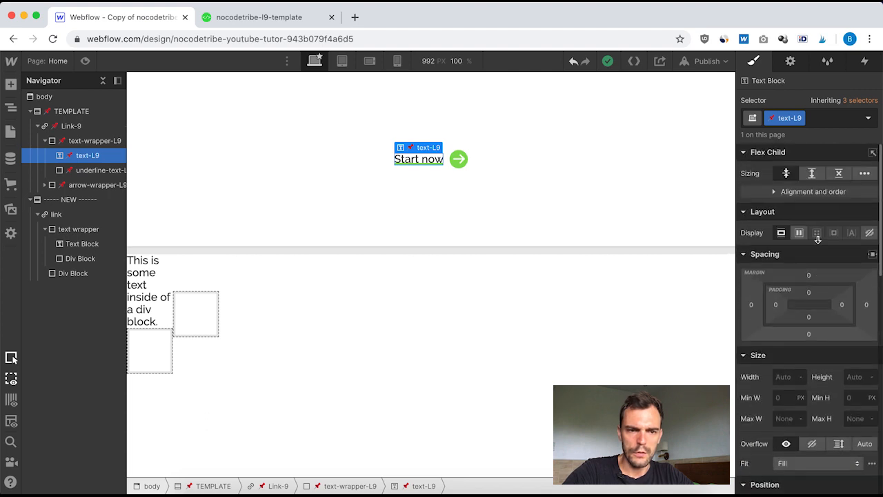
{"action": "left_click", "coordinate": [82, 244]}
{"action": "left_click", "coordinate": [782, 117]}
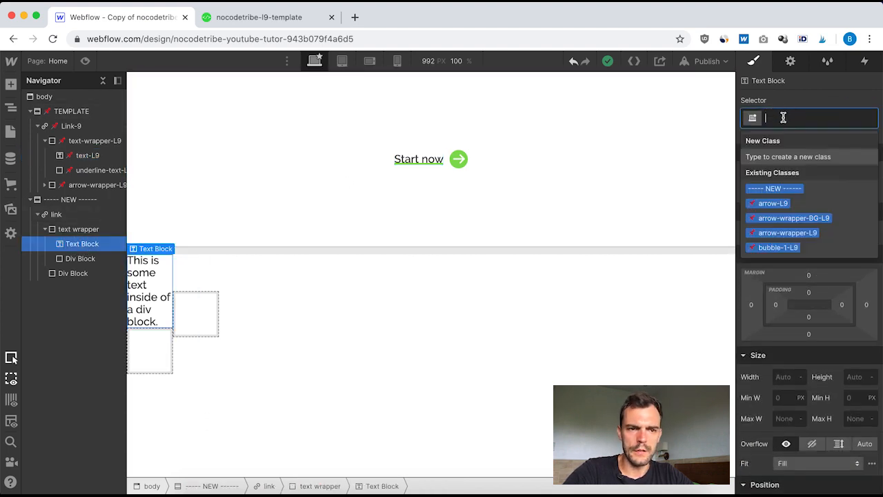
{"action": "type", "text": "text"}
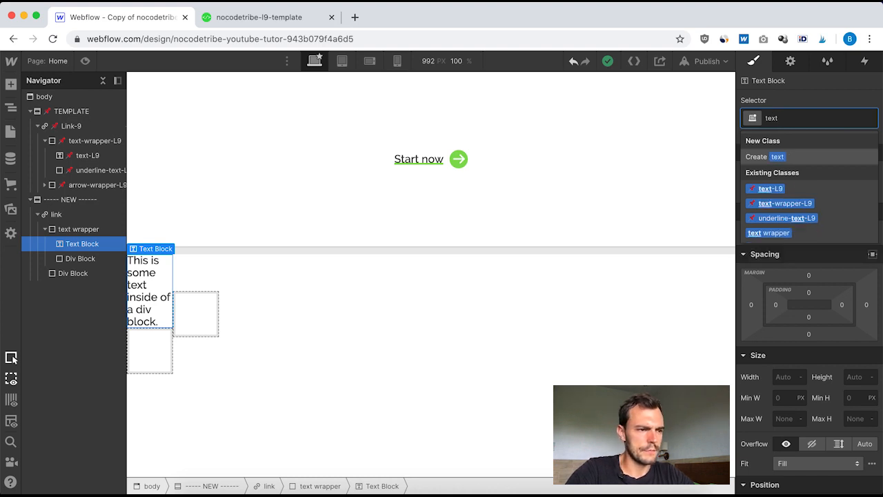
{"action": "key", "text": "Return"}
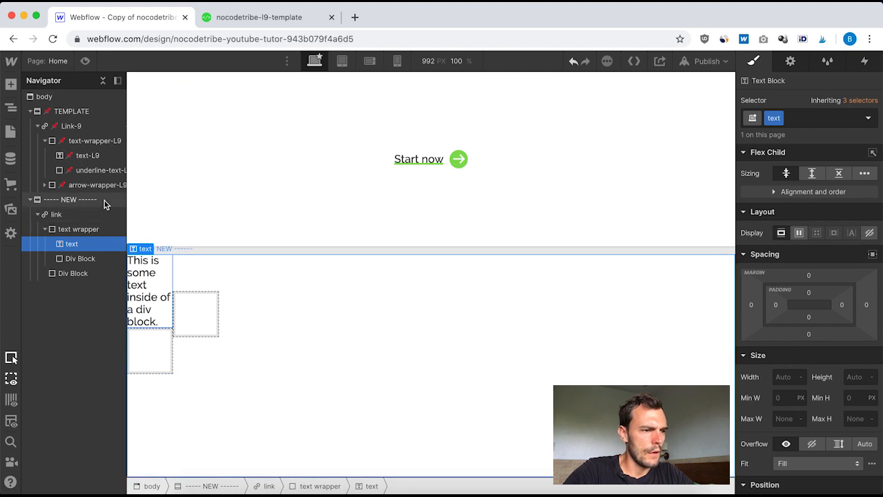
Review the spacing, size and other styles of the template's underline-text-L9 and copy its background color code.
{"action": "left_click", "coordinate": [79, 174]}
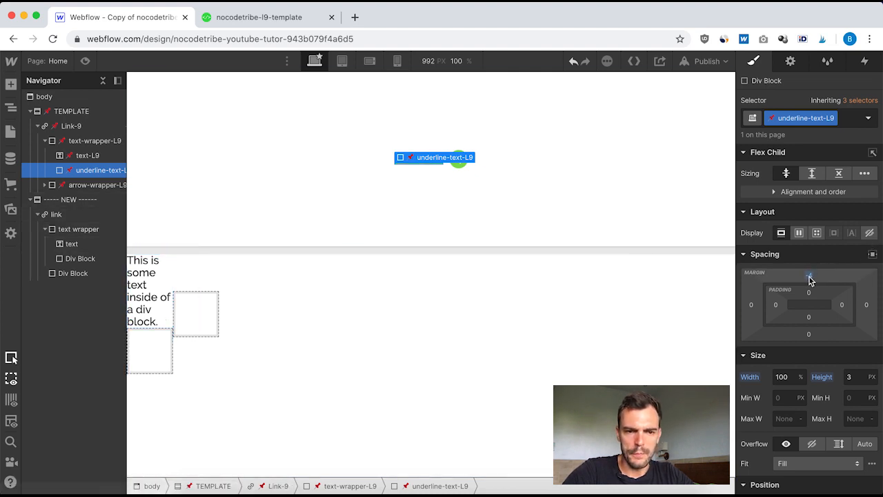
{"action": "left_click_drag", "start_coordinate": [809, 277], "coordinate": [817, 306]}
{"action": "scroll", "coordinate": [817, 306], "scroll_direction": "down", "scroll_amount": 1}
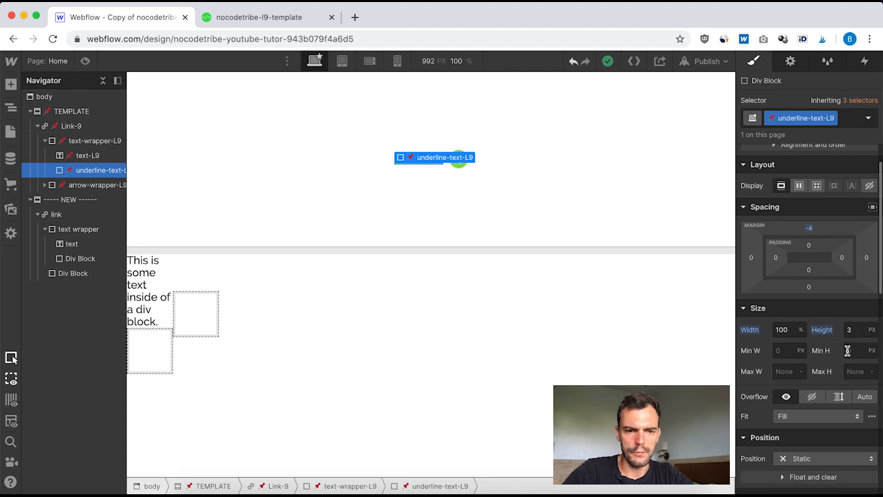
{"action": "scroll", "coordinate": [846, 351], "scroll_direction": "down", "scroll_amount": 8}
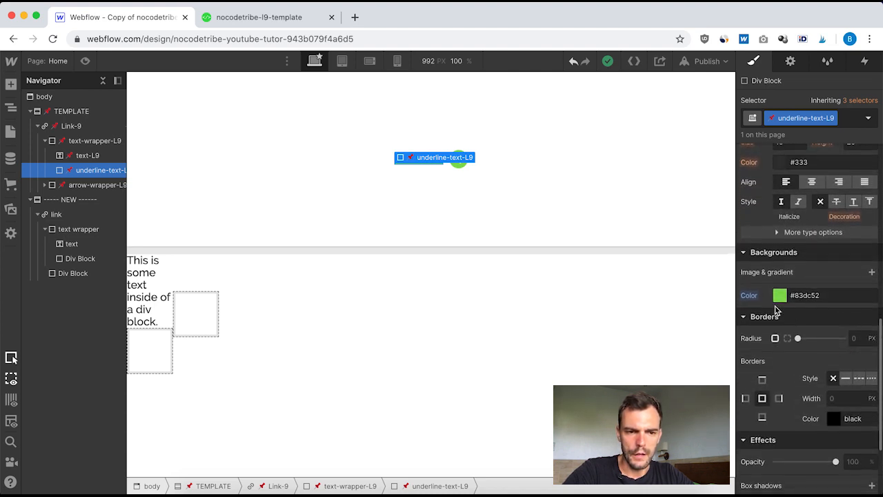
{"action": "left_click", "coordinate": [802, 294]}
{"action": "key", "text": "super+c"}
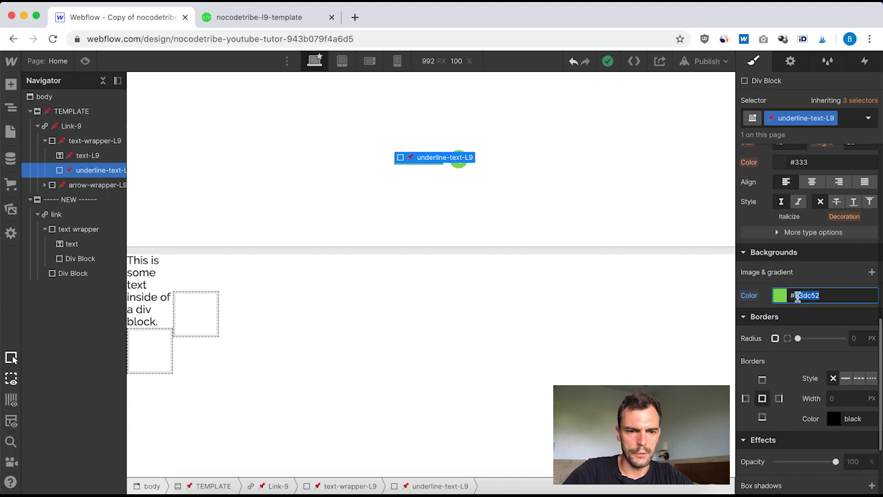
{"action": "scroll", "coordinate": [825, 321], "scroll_direction": "down", "scroll_amount": 4}
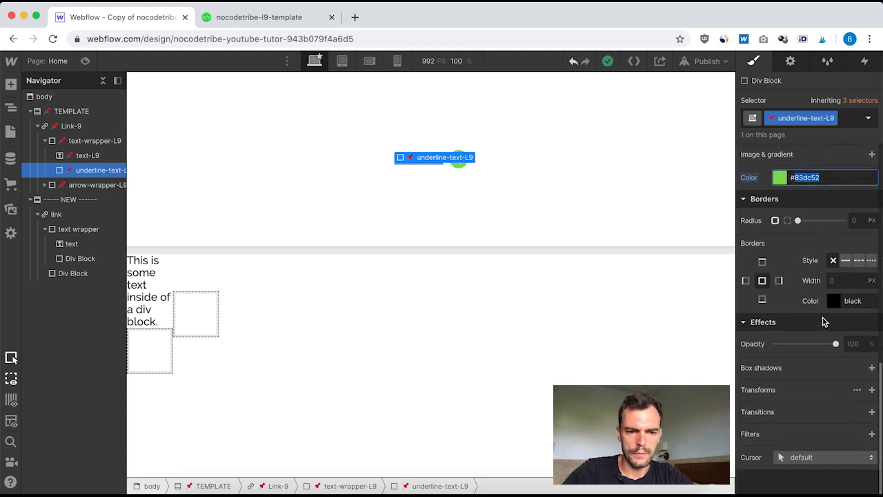
{"action": "scroll", "coordinate": [807, 307], "scroll_direction": "up", "scroll_amount": 3}
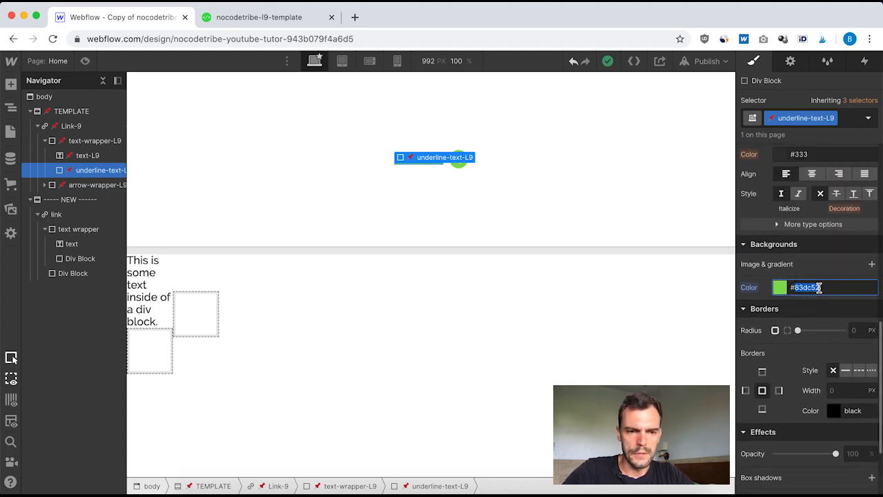
{"action": "scroll", "coordinate": [849, 304], "scroll_direction": "up", "scroll_amount": 5}
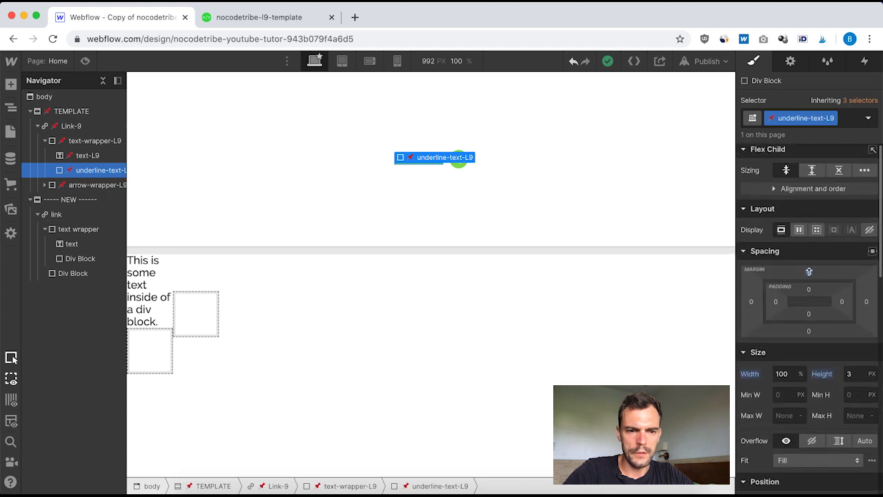
{"action": "left_click_drag", "start_coordinate": [808, 271], "coordinate": [767, 363]}
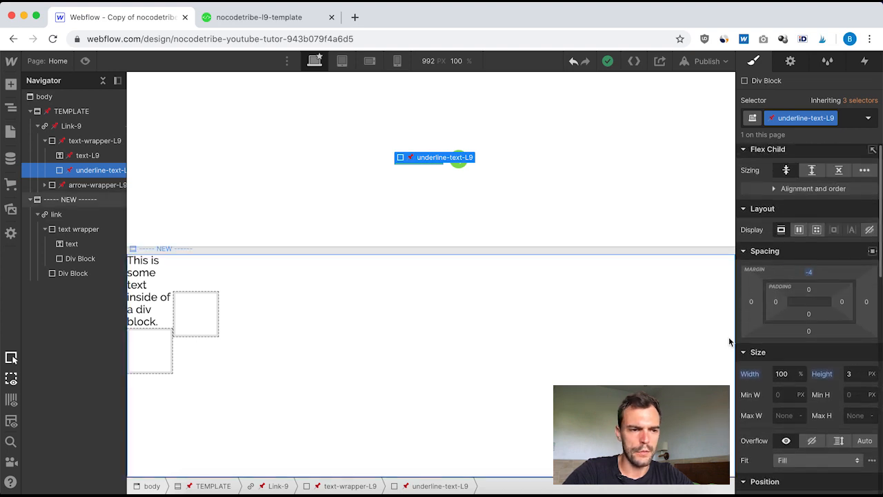
Give the Div Block inside the new text wrapper a new class named "underline text".
{"action": "left_click", "coordinate": [79, 259]}
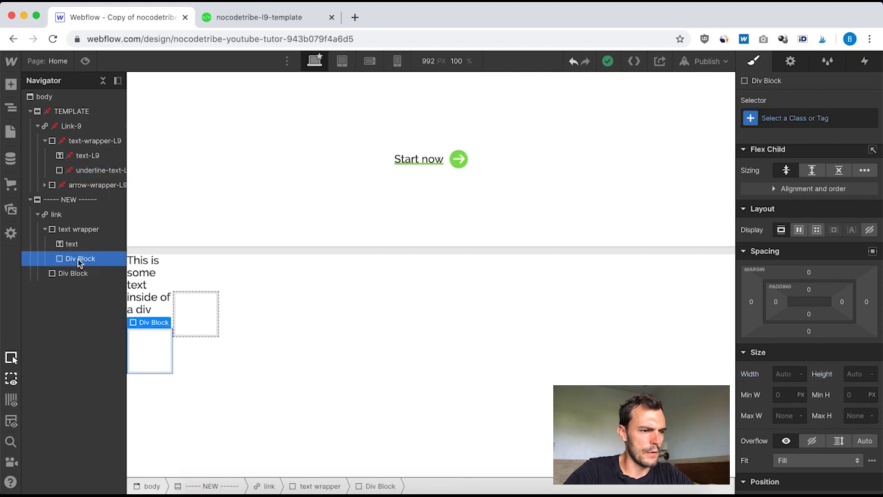
{"action": "left_click", "coordinate": [793, 118]}
{"action": "type", "text": "underlin"}
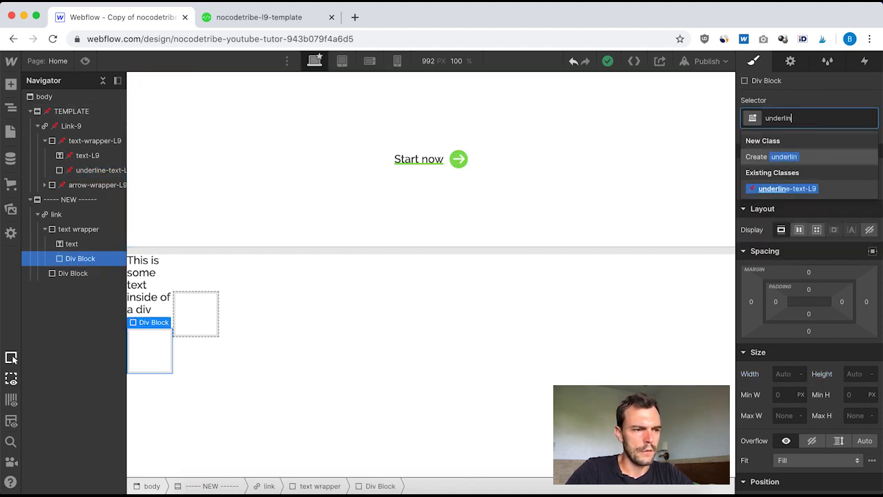
{"action": "type", "text": "e text"}
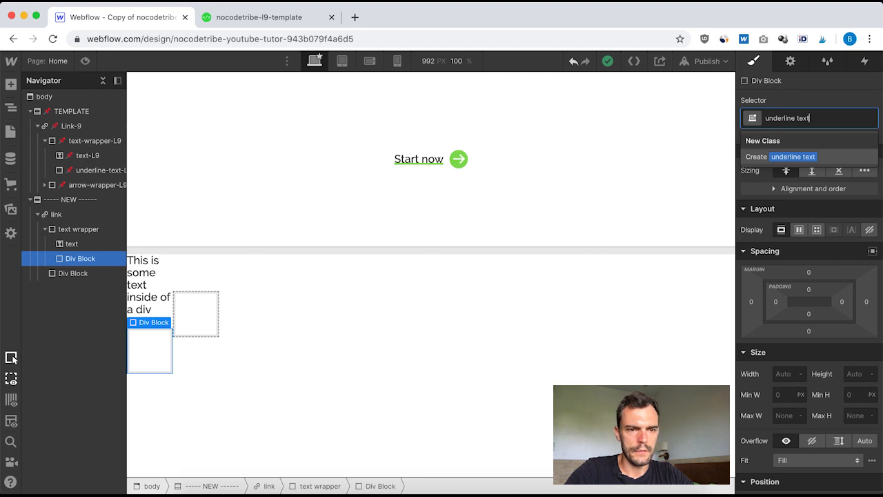
{"action": "key", "text": "Return"}
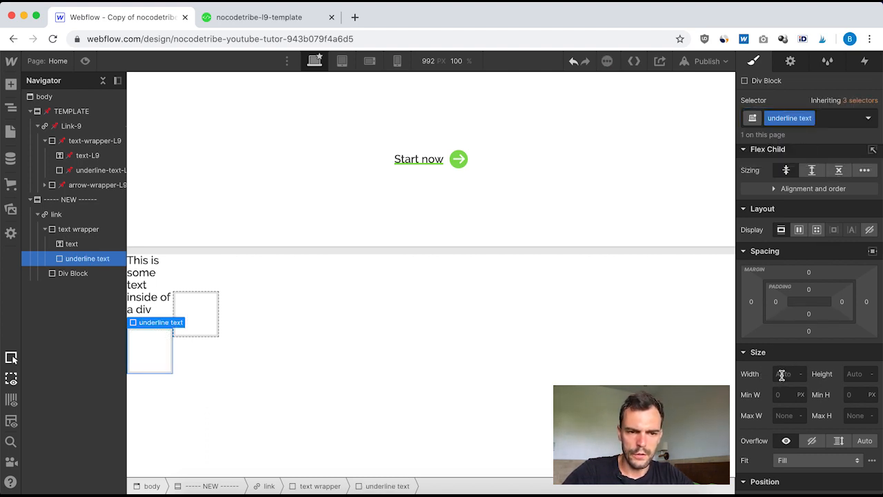
Set the underline text div's top margin to -4 px and its size to 100% width and 3 px height.
{"action": "left_click", "coordinate": [809, 272]}
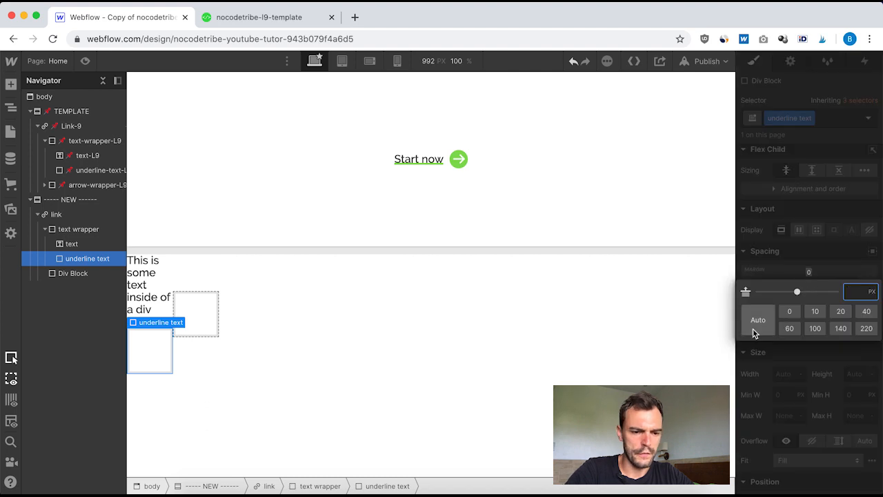
{"action": "type", "text": "-4"}
{"action": "key", "text": "Return"}
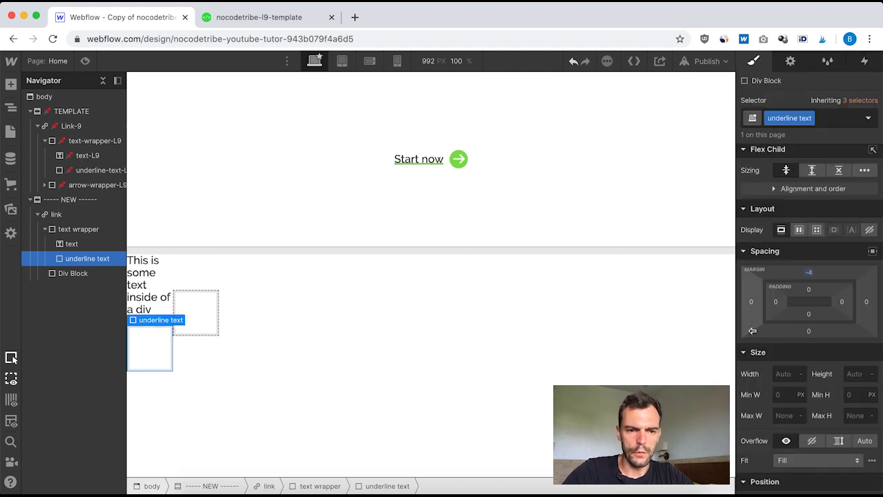
{"action": "left_click", "coordinate": [785, 374]}
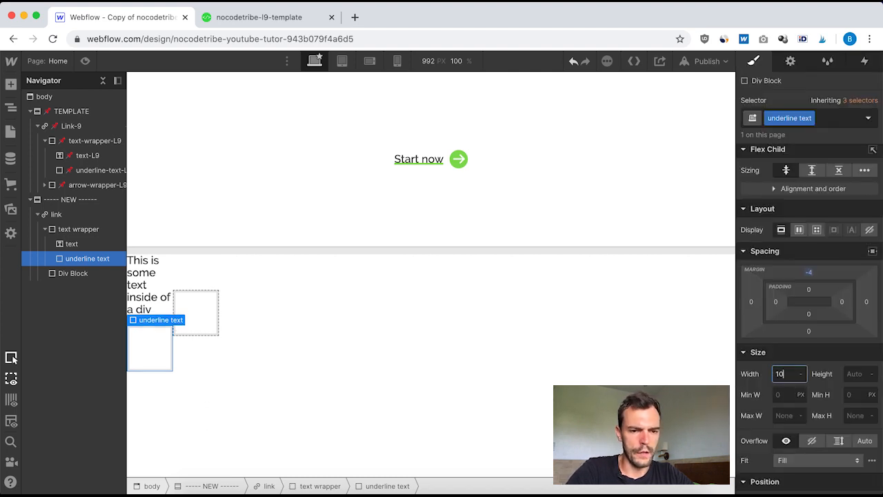
{"action": "type", "text": "100%"}
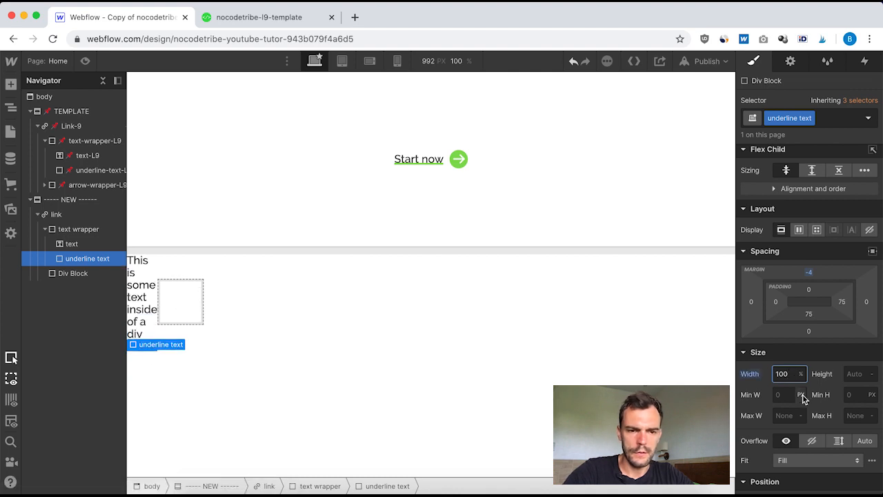
{"action": "left_click", "coordinate": [857, 375]}
{"action": "type", "text": "3"}
{"action": "key", "text": "Return"}
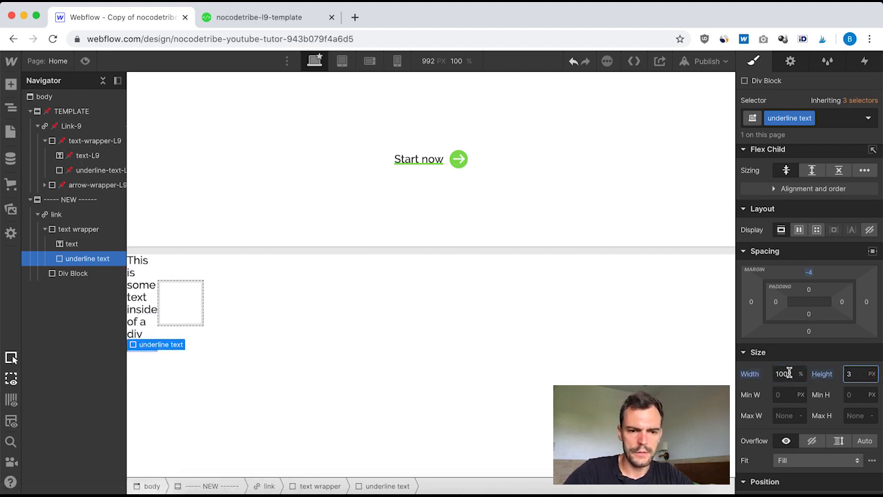
Set the underline text div's background color to the copied green #83dc52.
{"action": "scroll", "coordinate": [775, 353], "scroll_direction": "down", "scroll_amount": 4}
{"action": "scroll", "coordinate": [776, 354], "scroll_direction": "down", "scroll_amount": 5}
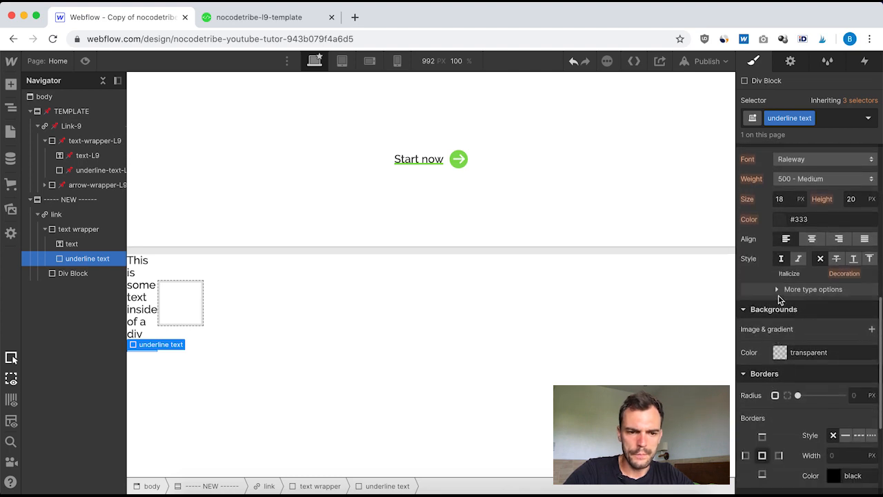
{"action": "left_click", "coordinate": [780, 353]}
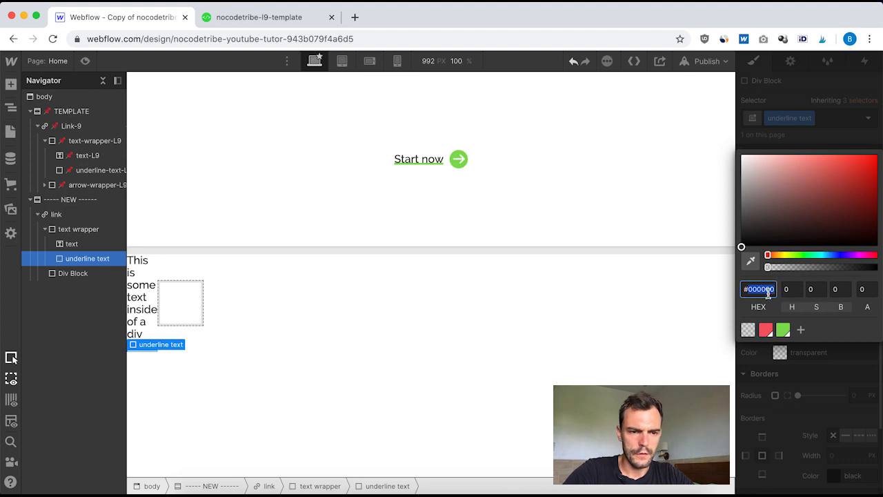
{"action": "key", "text": "super+v"}
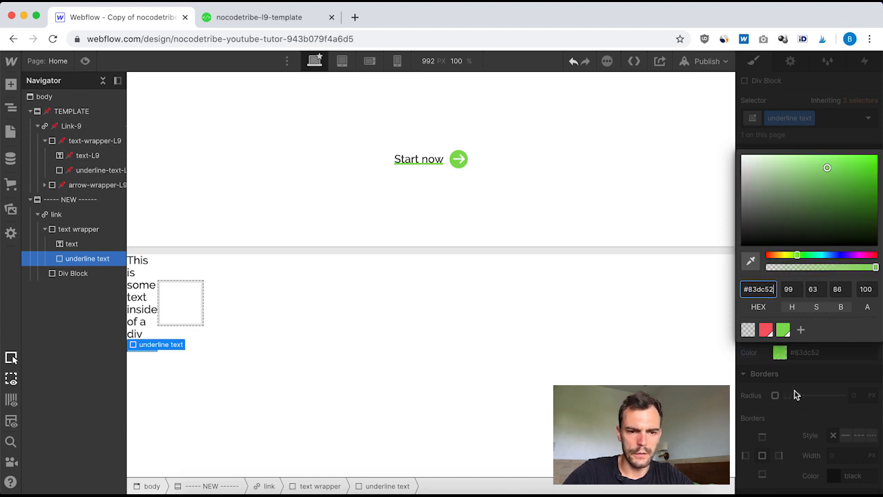
Recheck the template's underline-text-L9 styles, including its layout, spacing and size, against the new underline text div.
{"action": "left_click", "coordinate": [816, 387]}
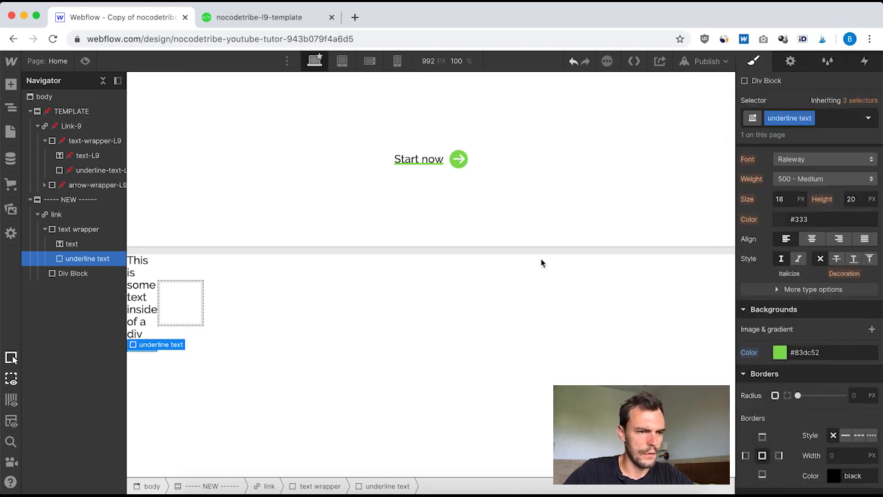
{"action": "left_click", "coordinate": [85, 171]}
{"action": "scroll", "coordinate": [818, 232], "scroll_direction": "up", "scroll_amount": 5}
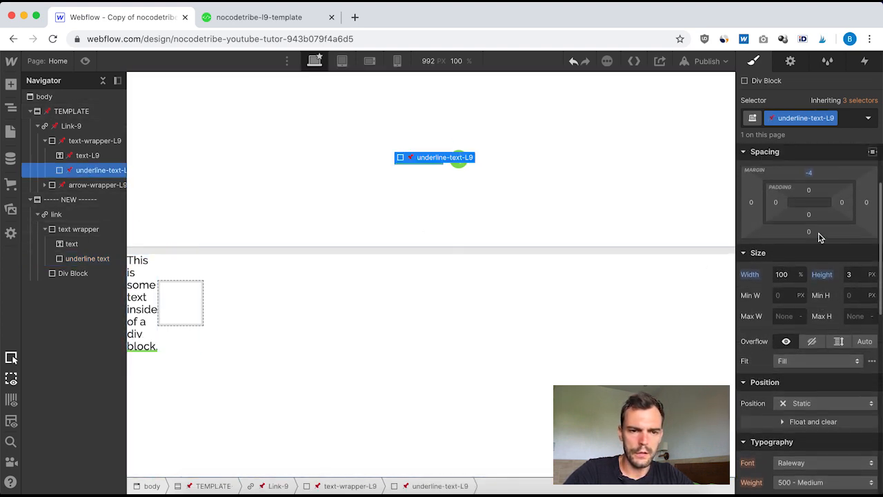
{"action": "scroll", "coordinate": [818, 236], "scroll_direction": "up", "scroll_amount": 2}
{"action": "scroll", "coordinate": [793, 316], "scroll_direction": "up", "scroll_amount": 2}
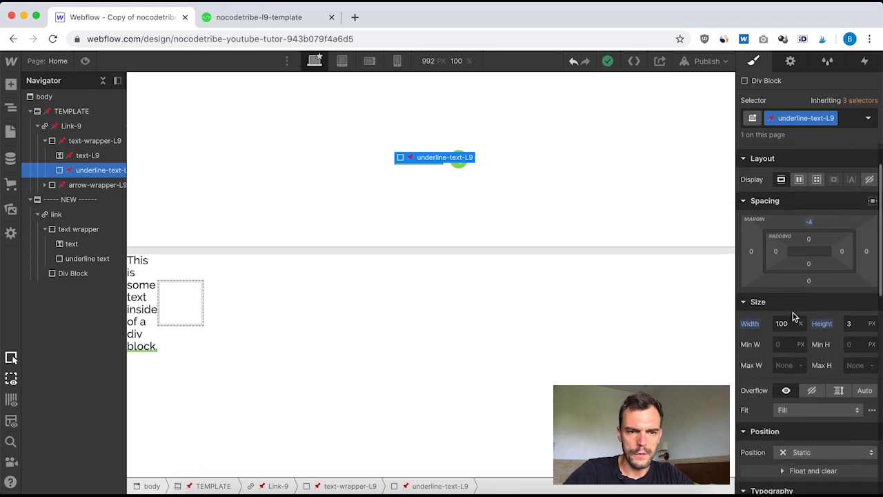
{"action": "scroll", "coordinate": [793, 315], "scroll_direction": "down", "scroll_amount": 10}
{"action": "scroll", "coordinate": [793, 314], "scroll_direction": "up", "scroll_amount": 12}
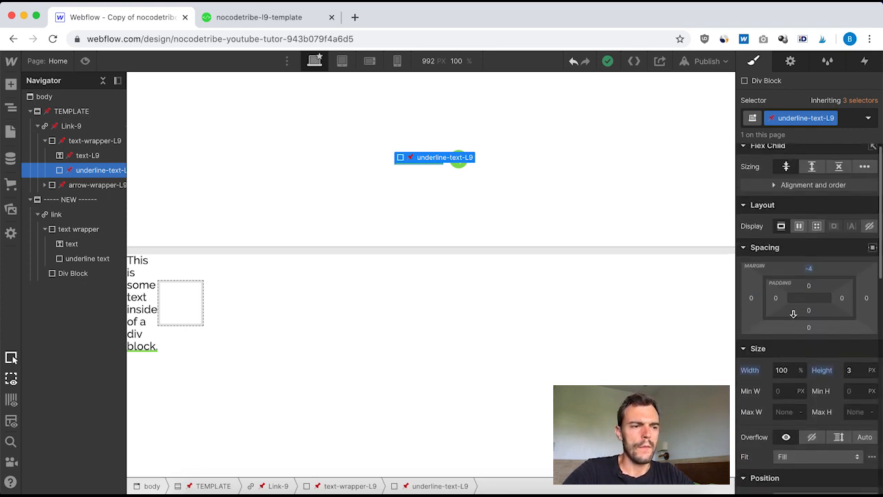
{"action": "scroll", "coordinate": [794, 314], "scroll_direction": "up", "scroll_amount": 1}
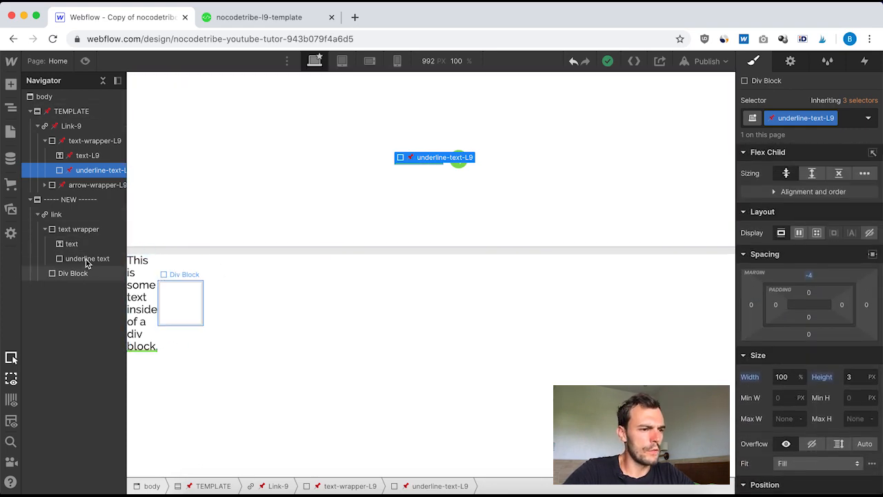
Expand the template's arrow-wrapper-L9 to examine its children, and add a div block inside the Div Block below the new text wrapper.
{"action": "left_click", "coordinate": [76, 187]}
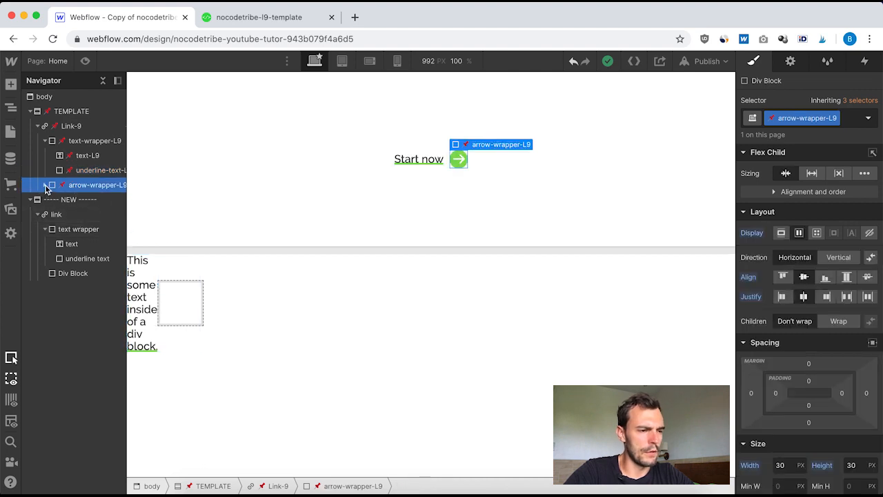
{"action": "left_click", "coordinate": [46, 185]}
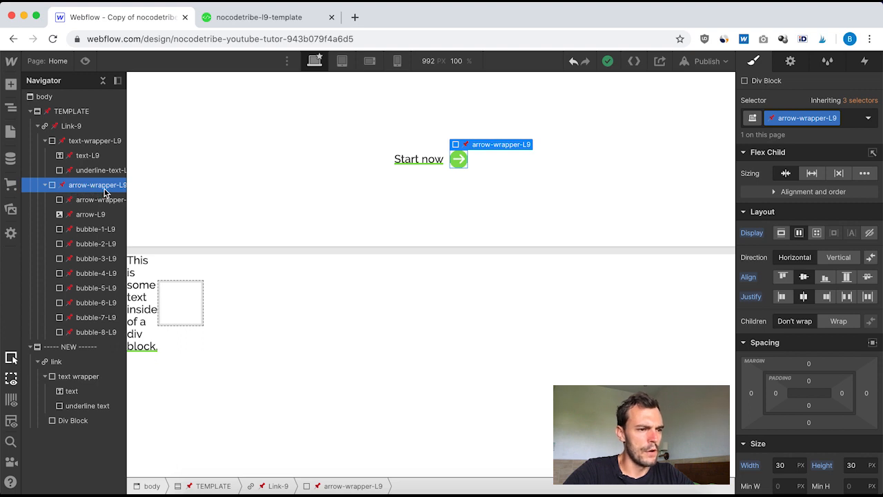
{"action": "scroll", "coordinate": [82, 199], "scroll_direction": "right", "scroll_amount": 2}
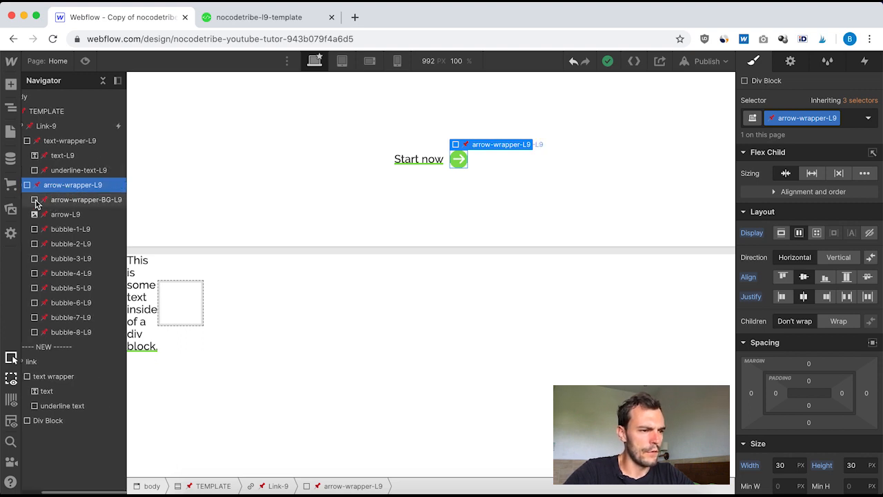
{"action": "scroll", "coordinate": [65, 205], "scroll_direction": "left", "scroll_amount": 2}
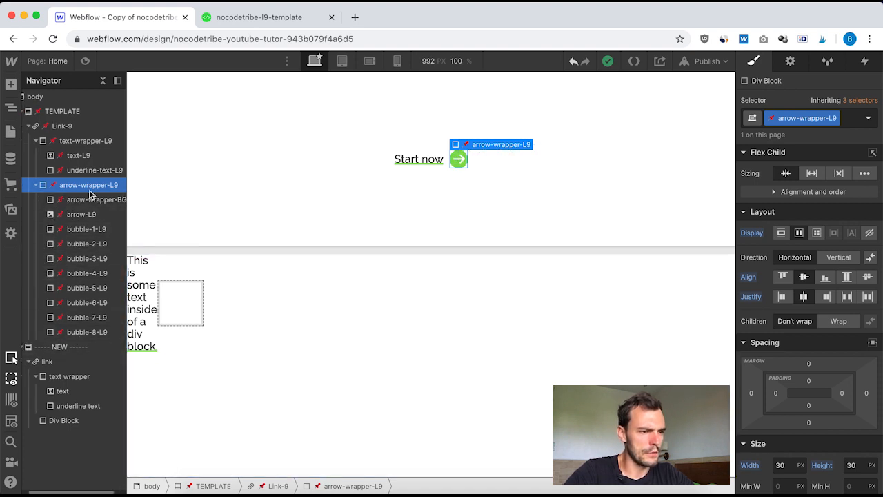
{"action": "scroll", "coordinate": [79, 386], "scroll_direction": "left", "scroll_amount": 1}
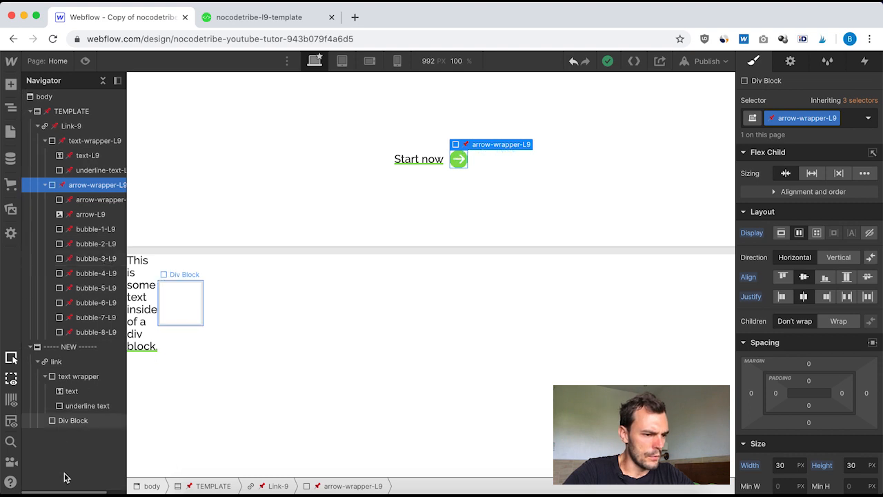
{"action": "left_click", "coordinate": [68, 422]}
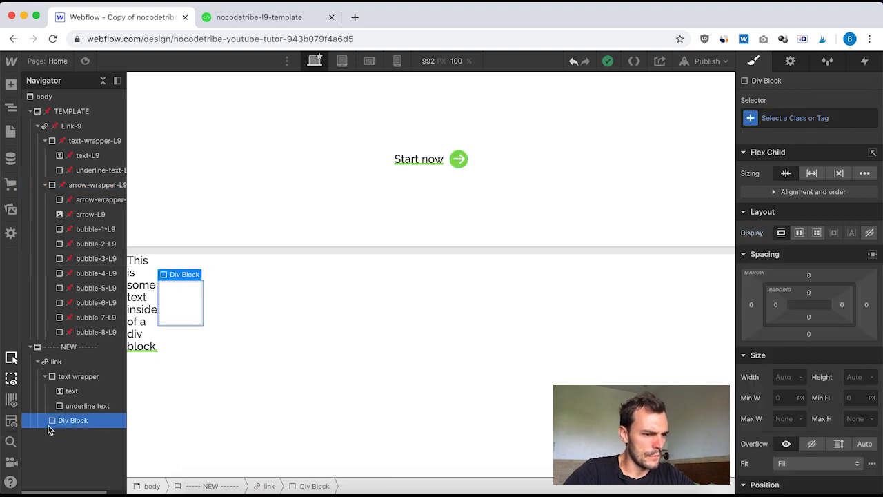
{"action": "left_click", "coordinate": [11, 84]}
{"action": "left_click", "coordinate": [51, 304]}
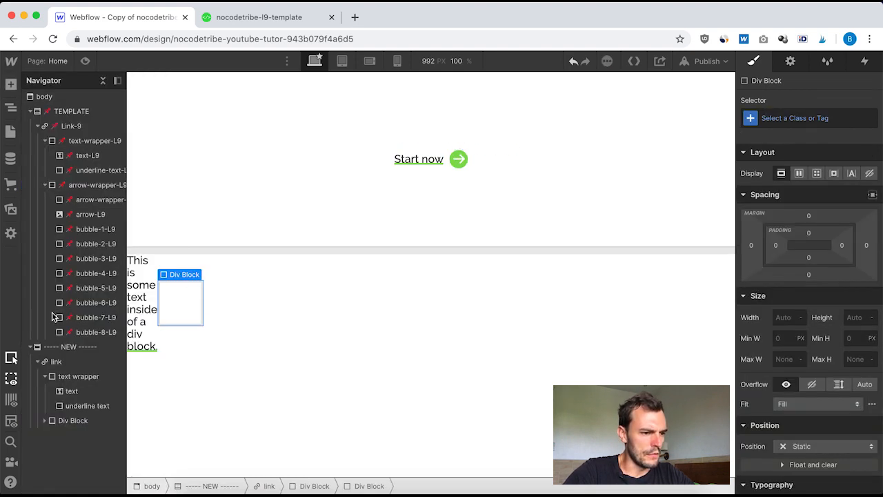
{"action": "left_click", "coordinate": [45, 422]}
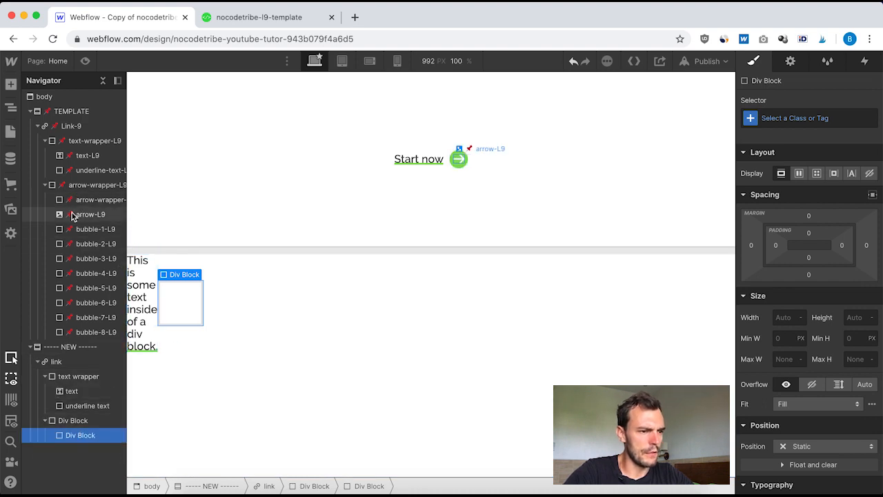
Add an image with the default placeholder and move it out of the inner Div Block, directly below it in the outer Div Block.
{"action": "left_click", "coordinate": [11, 85]}
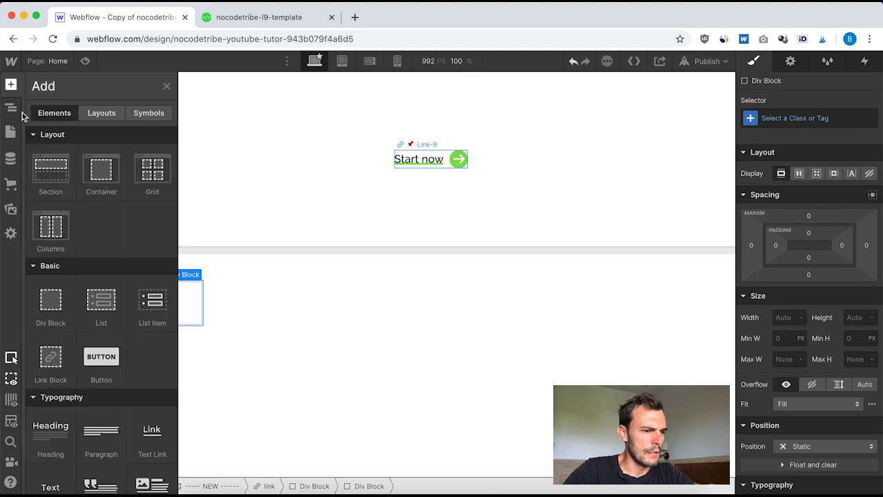
{"action": "scroll", "coordinate": [43, 359], "scroll_direction": "down", "scroll_amount": 5}
{"action": "scroll", "coordinate": [49, 438], "scroll_direction": "down", "scroll_amount": 4}
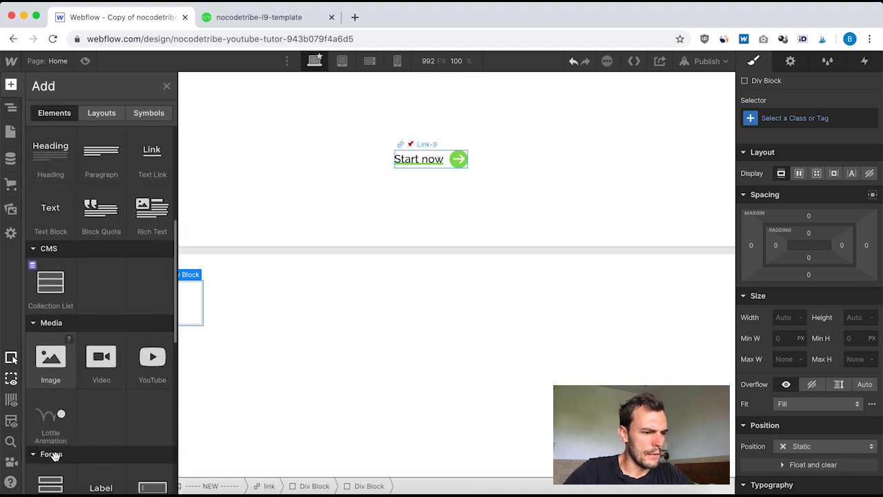
{"action": "left_click", "coordinate": [51, 371]}
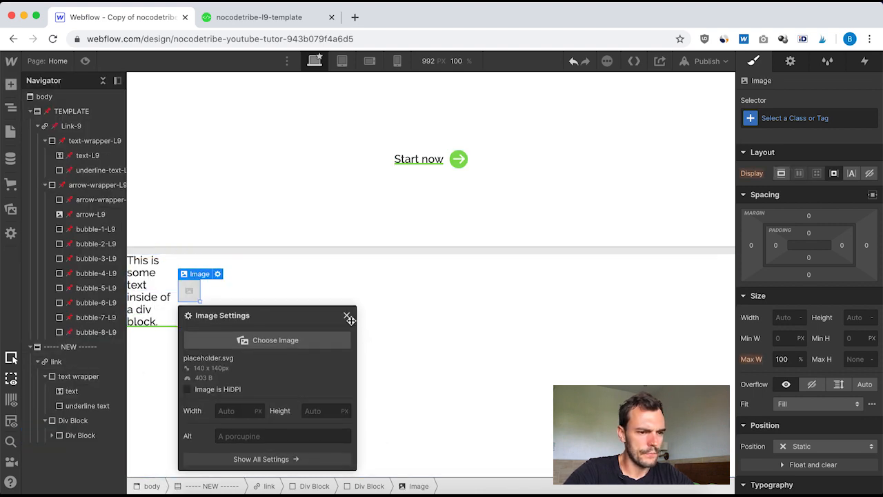
{"action": "left_click", "coordinate": [346, 315]}
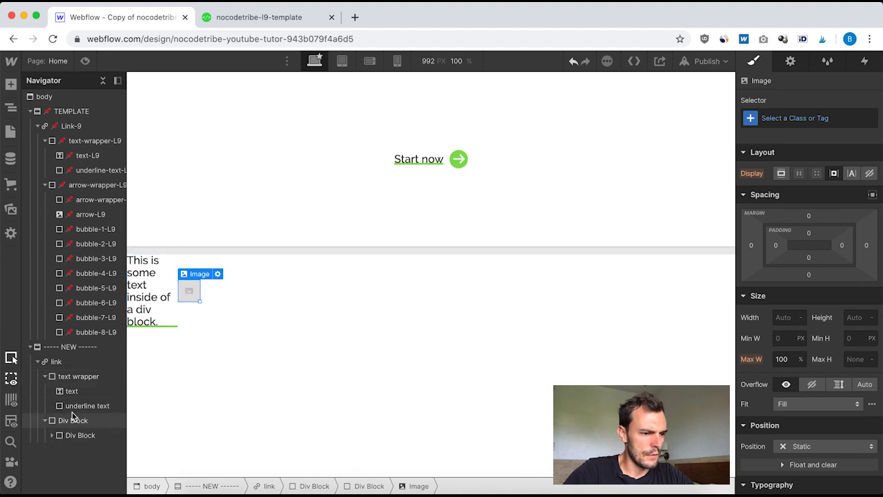
{"action": "left_click", "coordinate": [51, 436]}
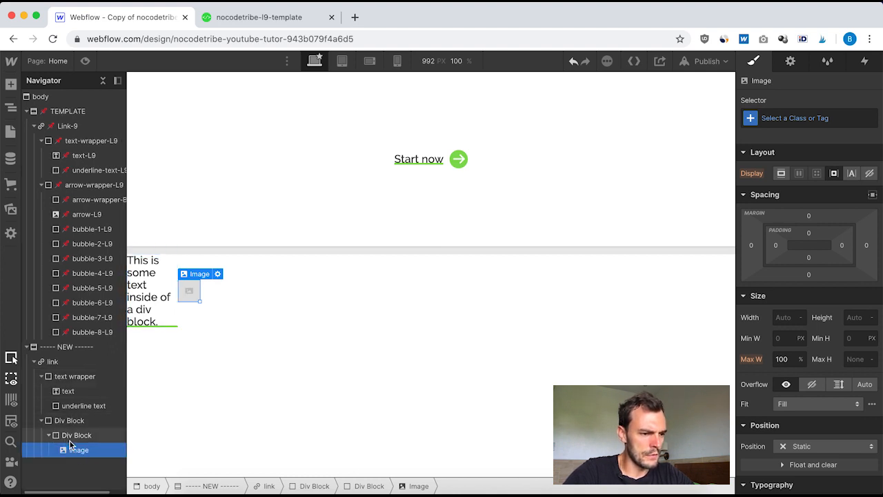
{"action": "mouse_move", "coordinate": [83, 450]}
{"action": "left_mouse_down"}
{"action": "mouse_move", "coordinate": [69, 449]}
{"action": "mouse_move", "coordinate": [52, 427]}
{"action": "mouse_move", "coordinate": [61, 423]}
{"action": "mouse_move", "coordinate": [73, 452]}
{"action": "left_mouse_up"}
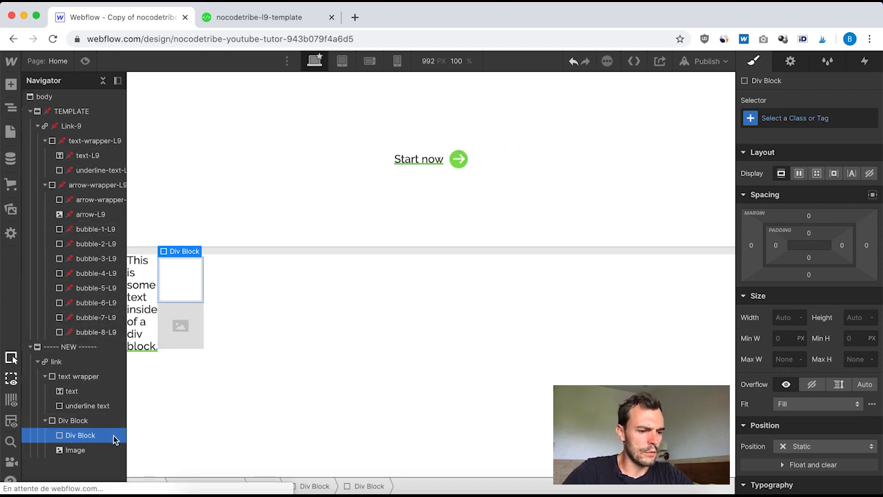
Paste eight copies of the inner Div Block below the image, matching the template's eight bubble divs.
{"action": "left_click", "coordinate": [73, 450]}
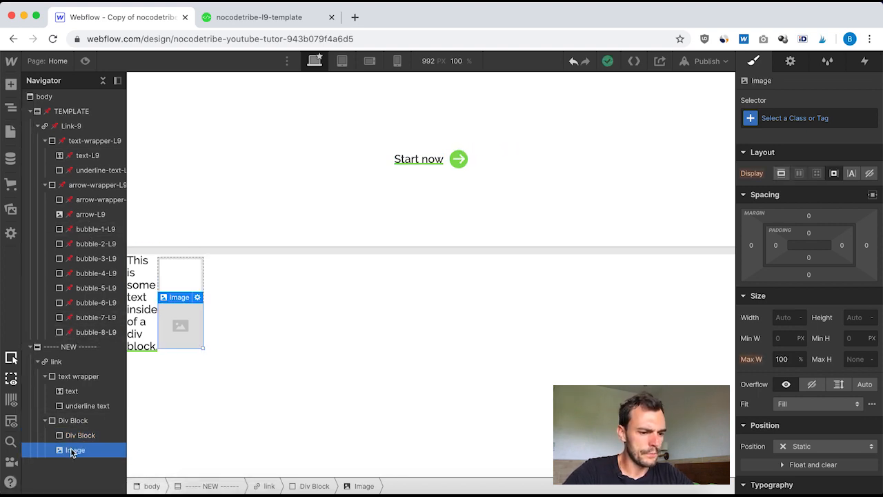
{"action": "key", "text": "super+v"}
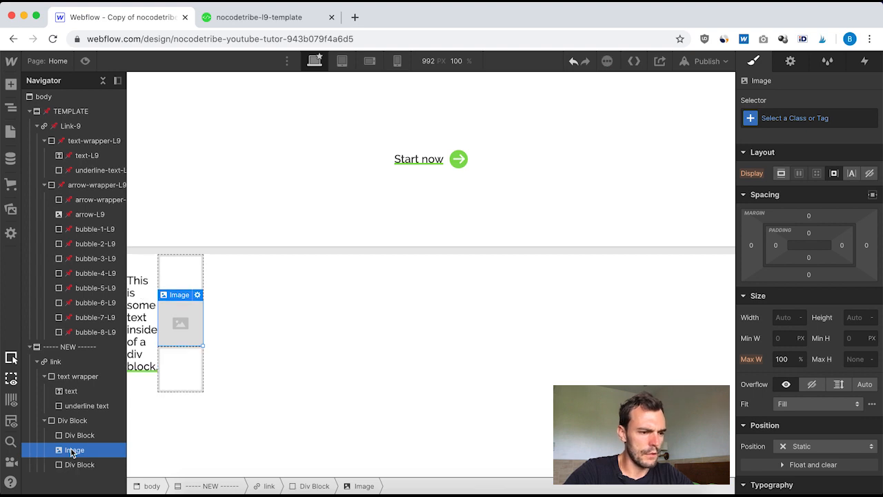
{"action": "key", "text": "super+v"}
{"action": "key", "text": "super+v"}
{"action": "key", "text": "super+v"}
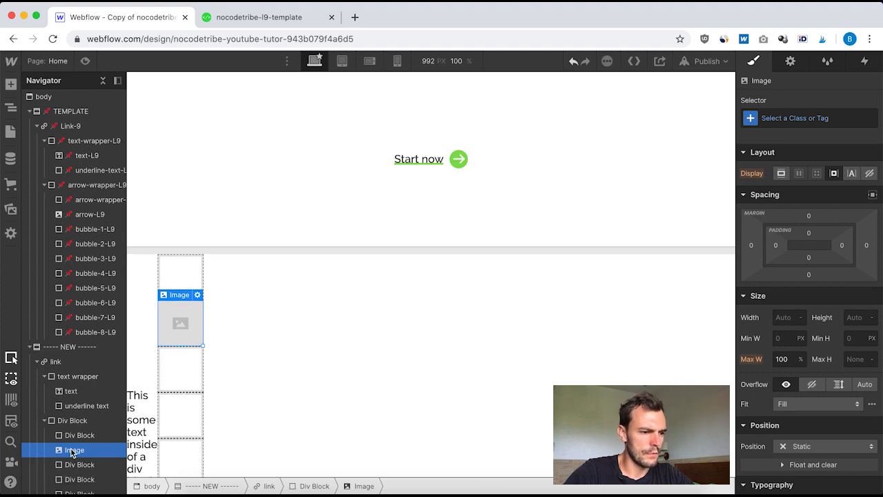
{"action": "key", "text": "super+v"}
{"action": "scroll", "coordinate": [71, 413], "scroll_direction": "down", "scroll_amount": 3}
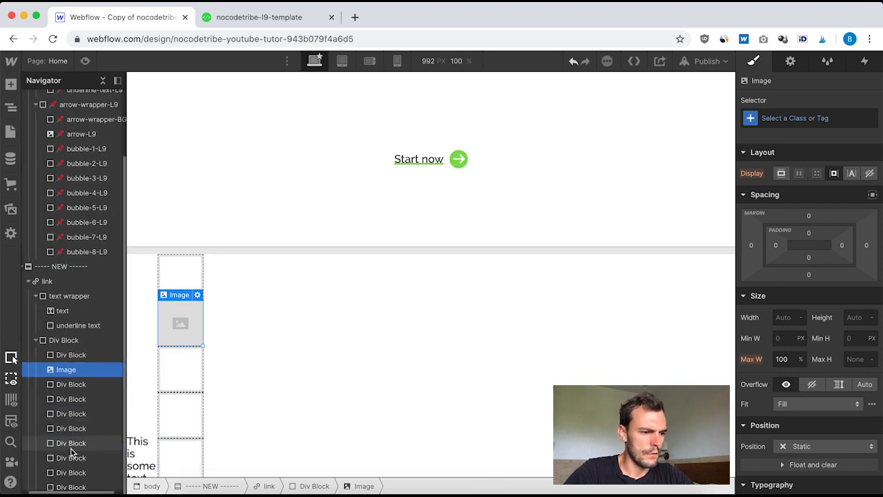
{"action": "left_click", "coordinate": [71, 386]}
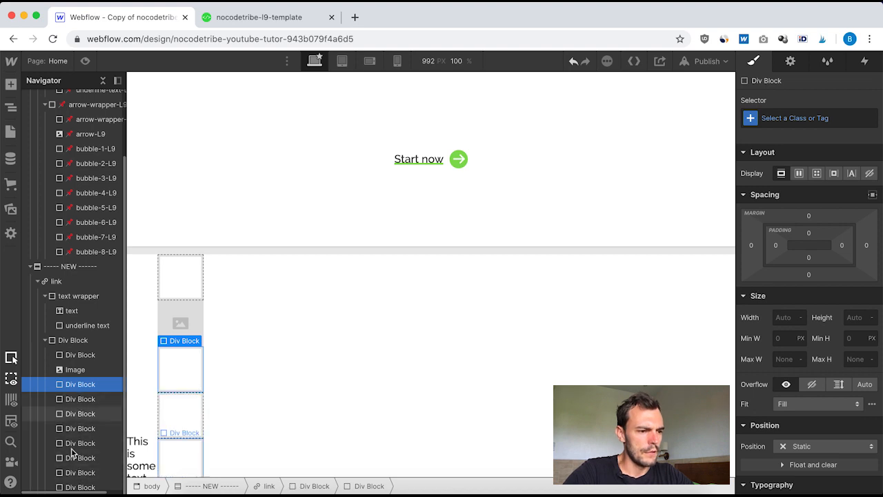
{"action": "scroll", "coordinate": [76, 459], "scroll_direction": "right", "scroll_amount": 1}
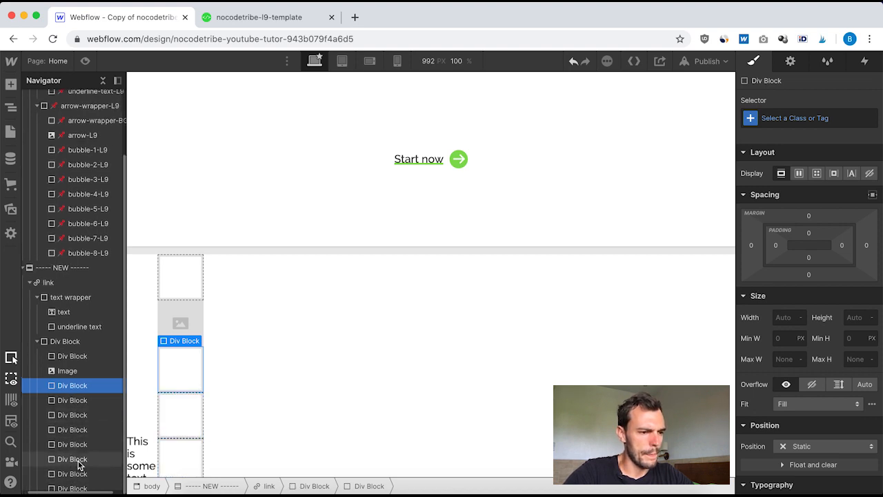
Give the outer Div Block holding the image and the pasted divs a new class named "arrow wrapper".
{"action": "scroll", "coordinate": [78, 466], "scroll_direction": "up", "scroll_amount": 2}
{"action": "scroll", "coordinate": [78, 465], "scroll_direction": "left", "scroll_amount": 1}
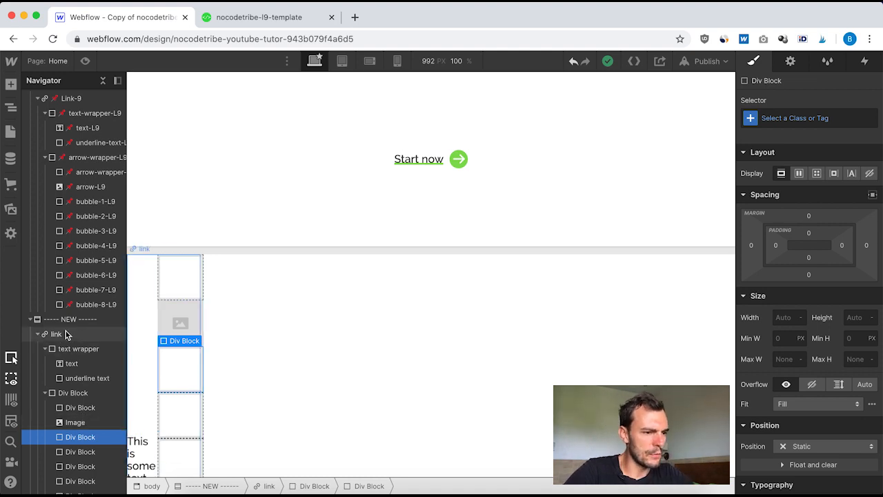
{"action": "left_click", "coordinate": [74, 393]}
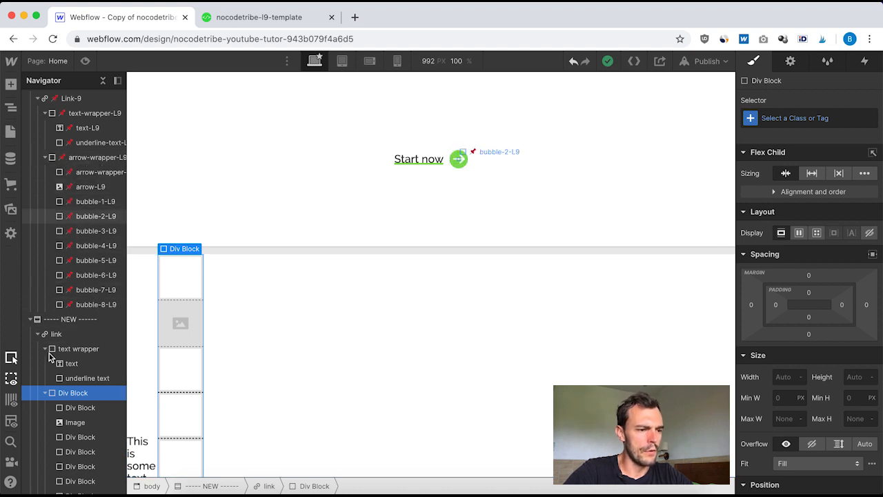
{"action": "left_click", "coordinate": [786, 120]}
{"action": "type", "text": "arrow wrapper"}
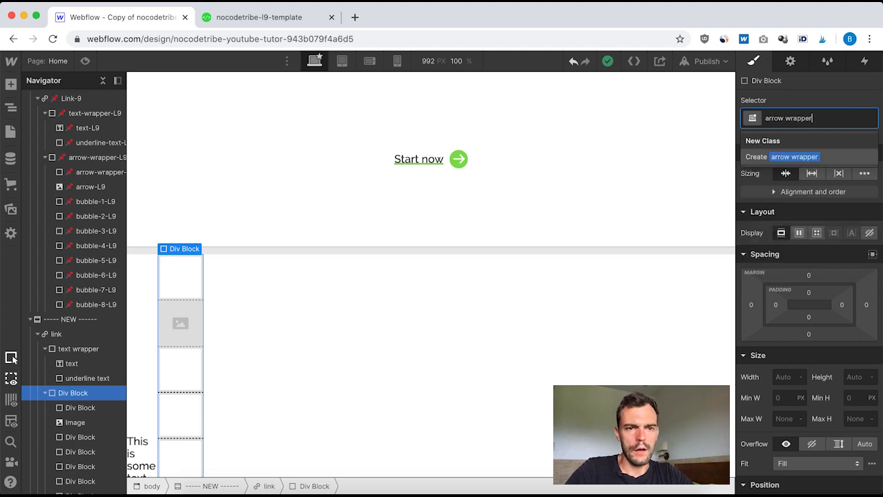
{"action": "key", "text": "Return"}
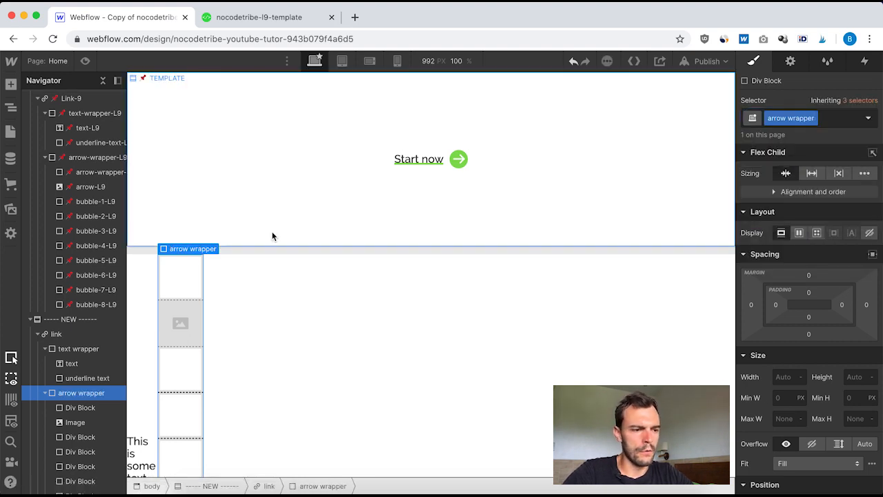
Following the template's arrow-wrapper-L9, set the new arrow wrapper to horizontal flex with align and justify both centered.
{"action": "left_click", "coordinate": [84, 157]}
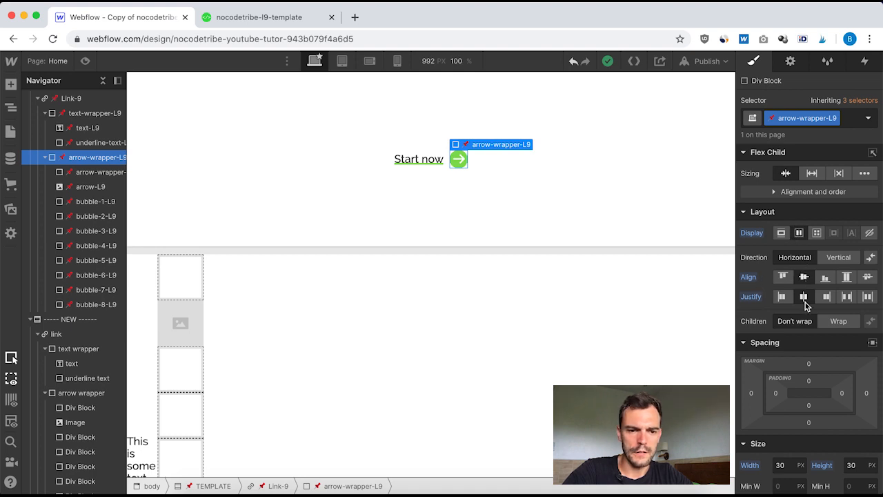
{"action": "left_click", "coordinate": [77, 396]}
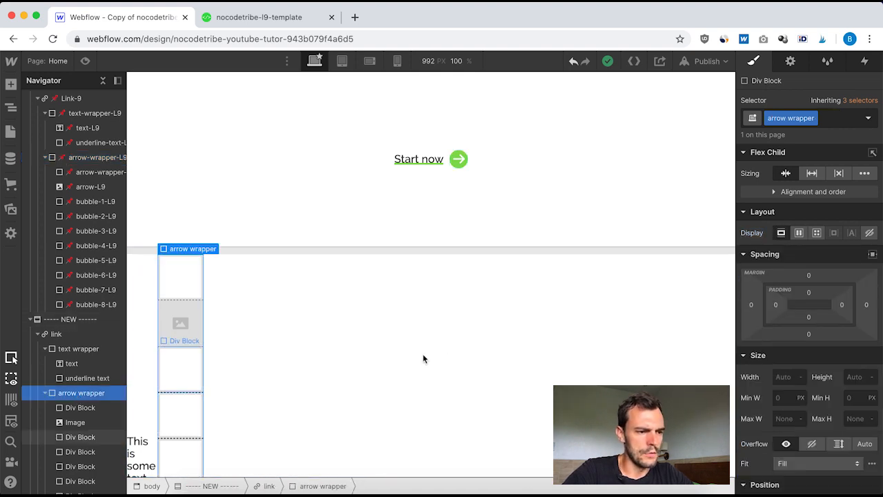
{"action": "left_click", "coordinate": [799, 233]}
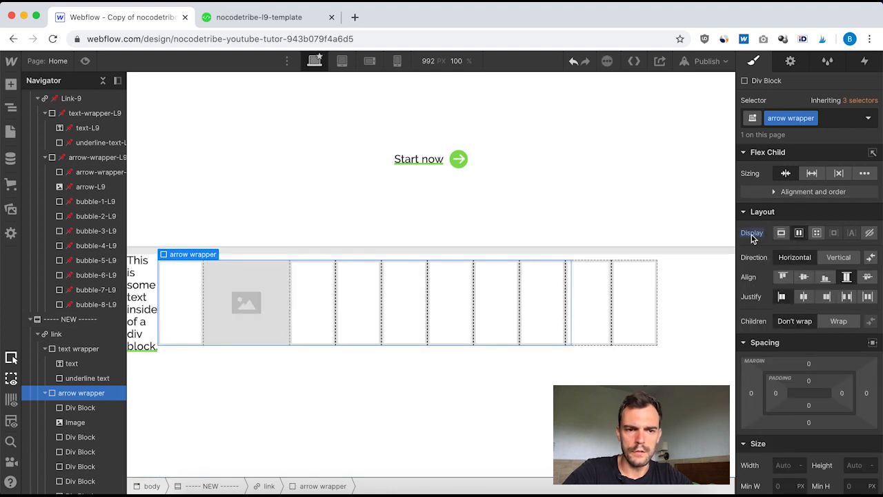
{"action": "left_click", "coordinate": [803, 277]}
{"action": "left_click", "coordinate": [804, 297]}
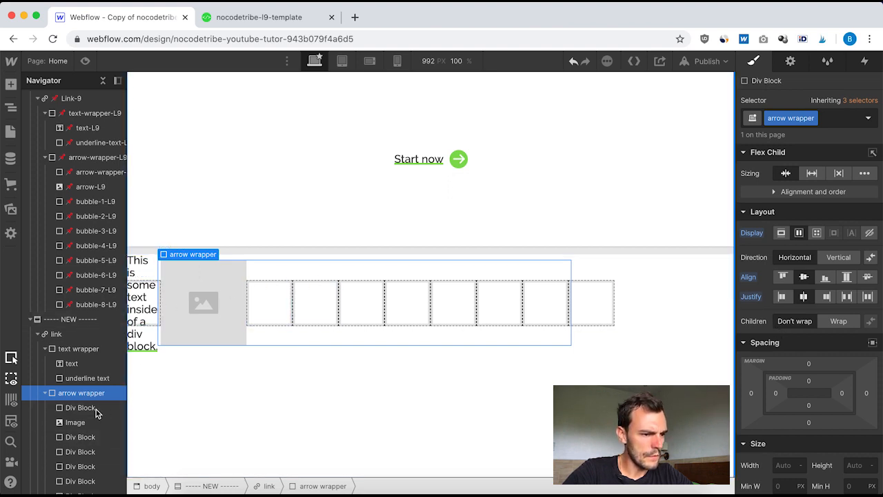
Following the template's arrow-wrapper-L9, set the new arrow wrapper's width and height to 30 px each.
{"action": "left_click", "coordinate": [89, 157]}
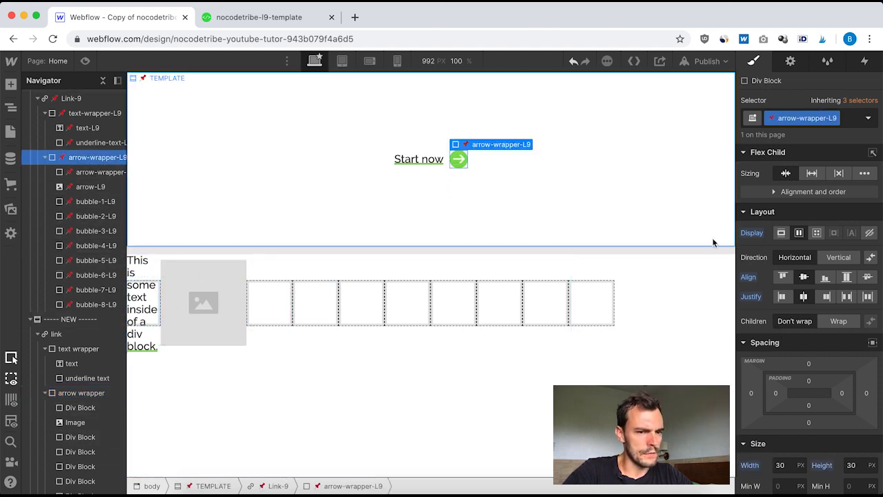
{"action": "scroll", "coordinate": [814, 322], "scroll_direction": "down", "scroll_amount": 5}
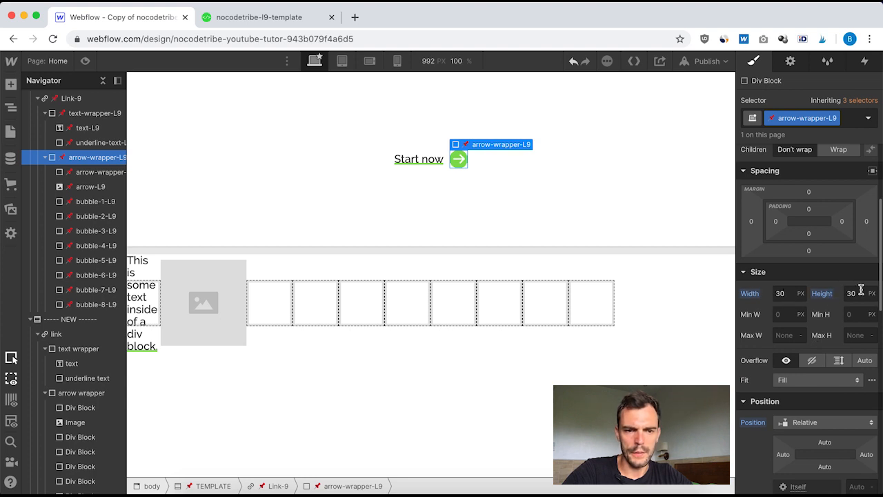
{"action": "scroll", "coordinate": [814, 345], "scroll_direction": "down", "scroll_amount": 1}
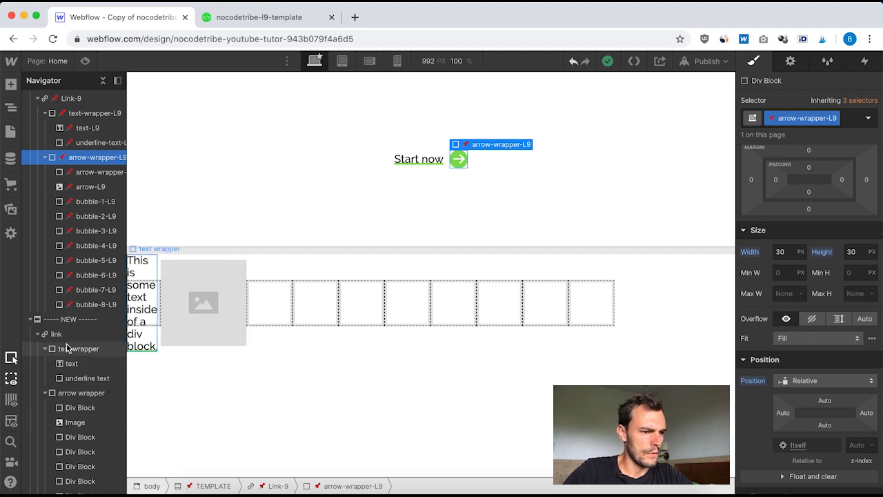
{"action": "left_click", "coordinate": [68, 394]}
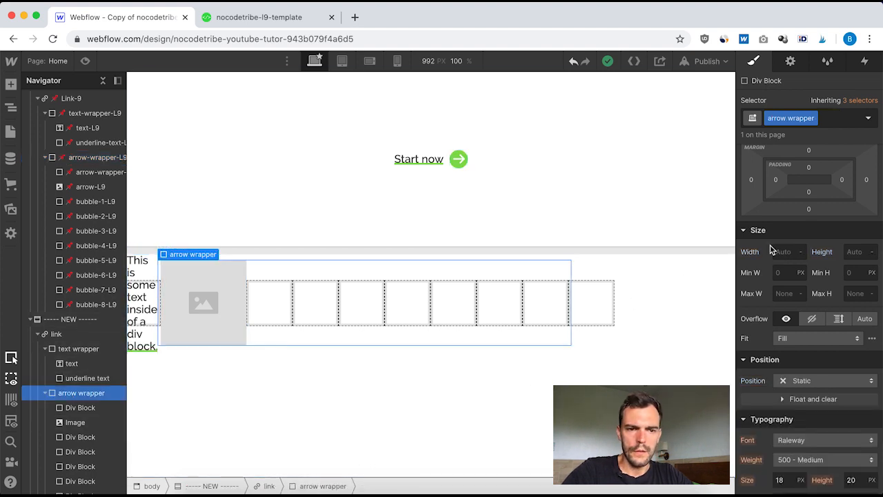
{"action": "key", "text": "Return"}
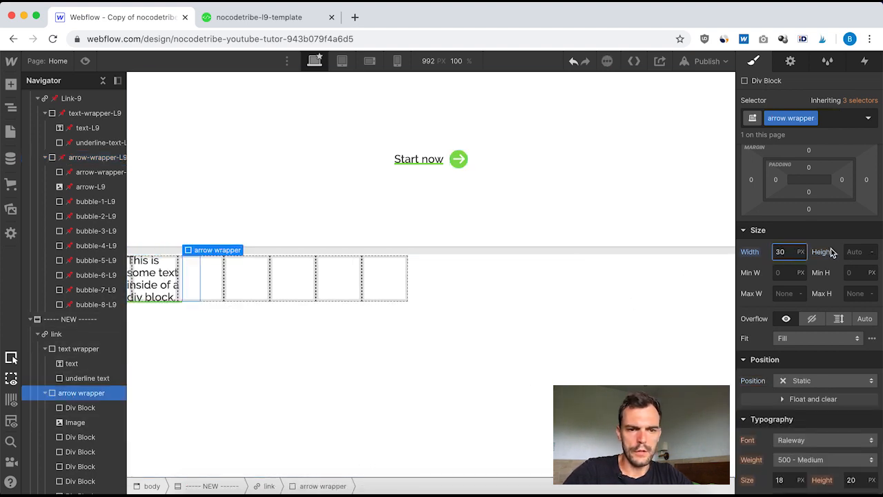
{"action": "left_click", "coordinate": [855, 251]}
{"action": "type", "text": "30"}
{"action": "key", "text": "Return"}
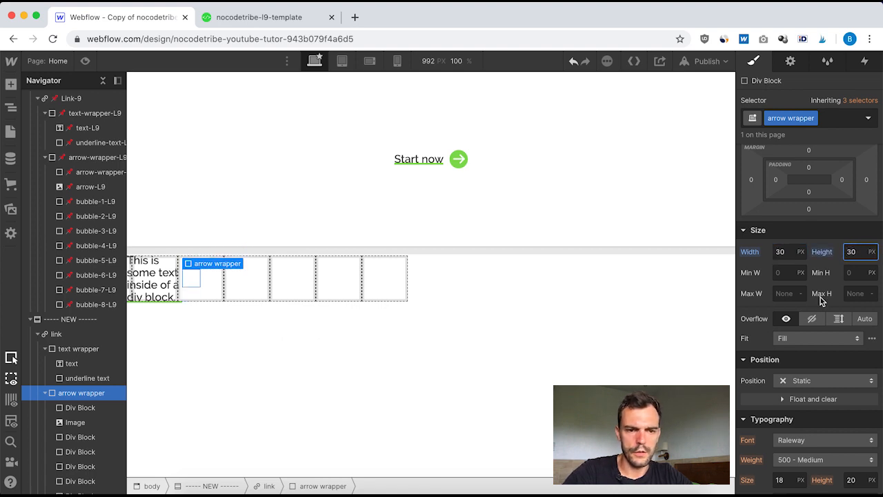
Set the new arrow wrapper's position to Relative and compare its remaining styles with the template's arrow-wrapper-L9.
{"action": "left_click", "coordinate": [807, 379]}
{"action": "left_click", "coordinate": [804, 389]}
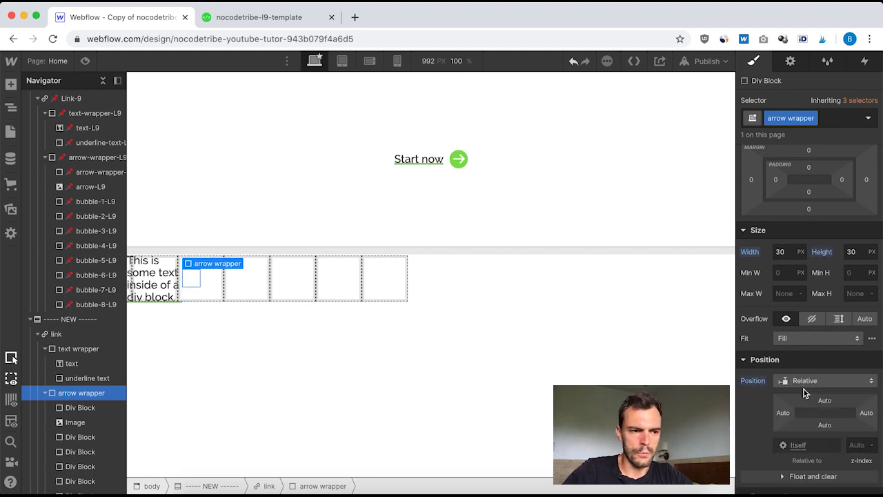
{"action": "left_click", "coordinate": [88, 158]}
{"action": "scroll", "coordinate": [772, 378], "scroll_direction": "down", "scroll_amount": 10}
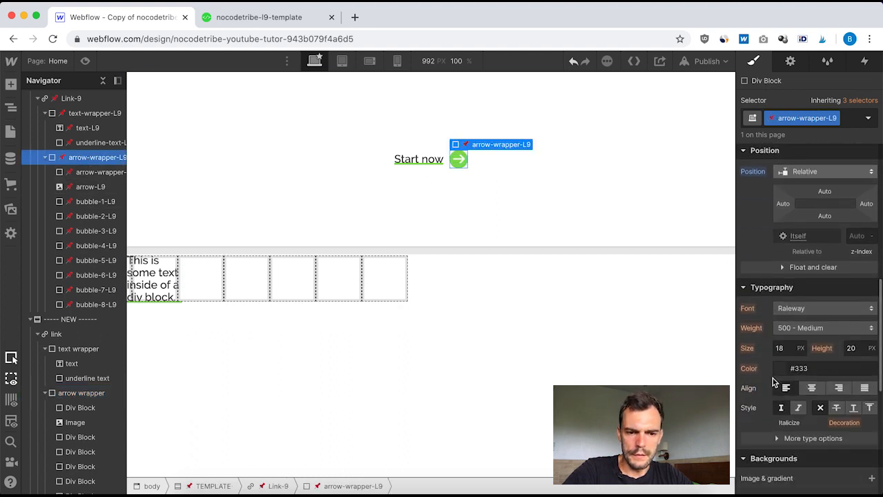
{"action": "scroll", "coordinate": [773, 378], "scroll_direction": "up", "scroll_amount": 10}
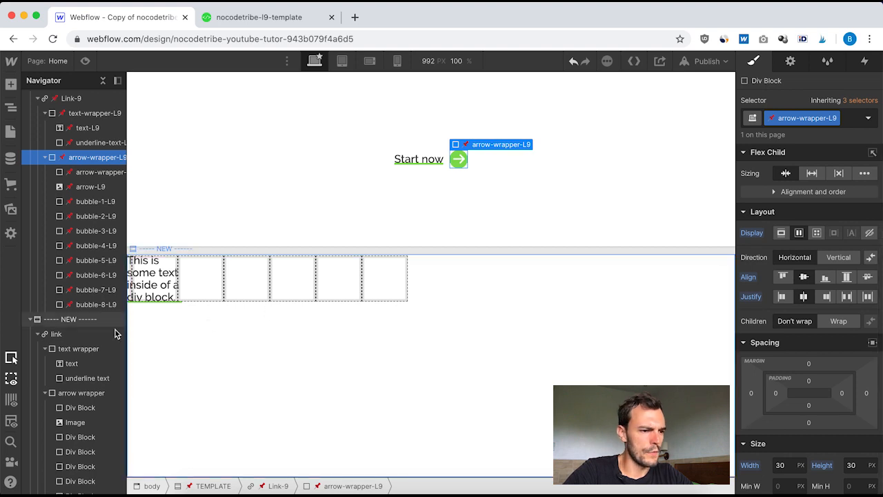
{"action": "left_click", "coordinate": [81, 393]}
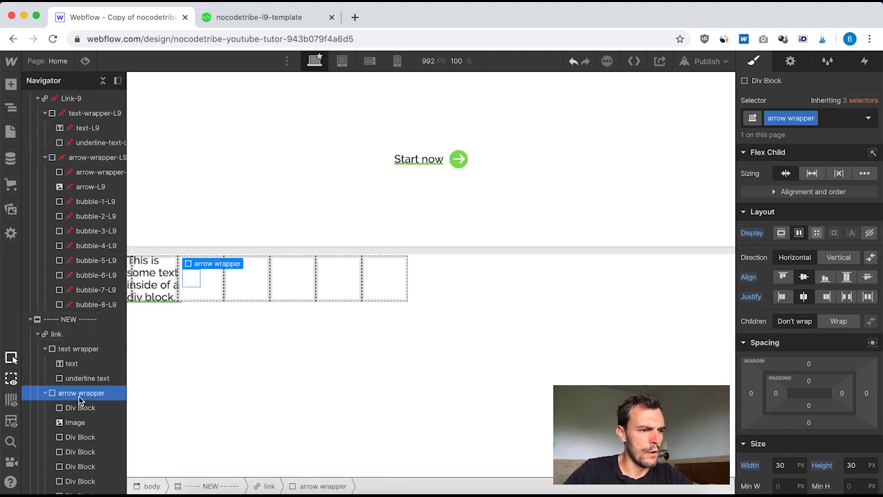
Following the template's arrow-wrapper-BG-L9, give the first Div Block inside the new arrow wrapper a new class named "arrow wrapper BG".
{"action": "scroll", "coordinate": [54, 246], "scroll_direction": "right", "scroll_amount": 1}
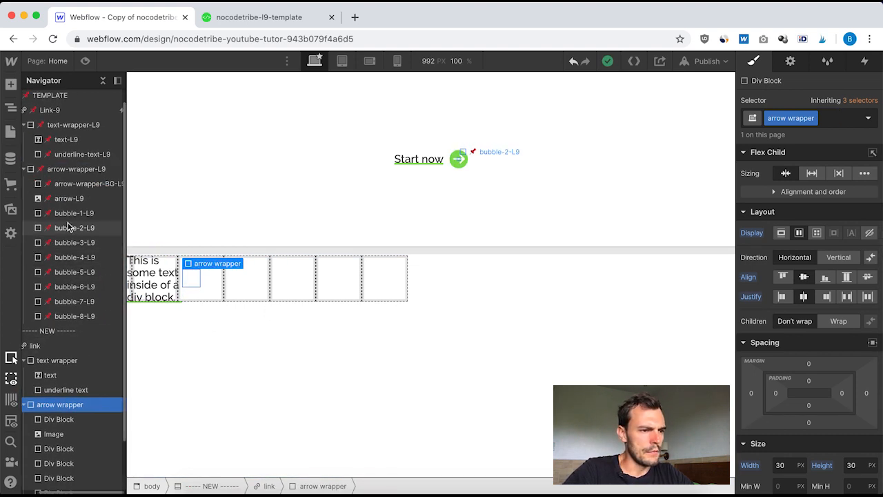
{"action": "left_click", "coordinate": [67, 185]}
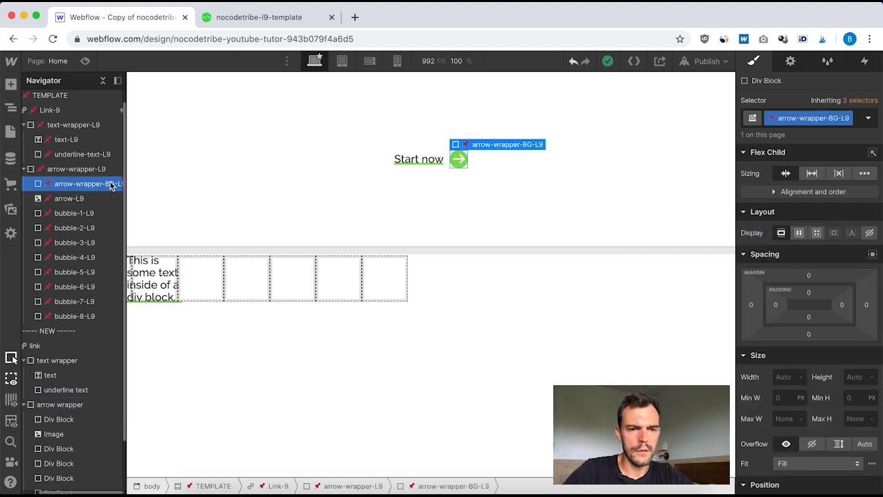
{"action": "scroll", "coordinate": [838, 245], "scroll_direction": "down", "scroll_amount": 5}
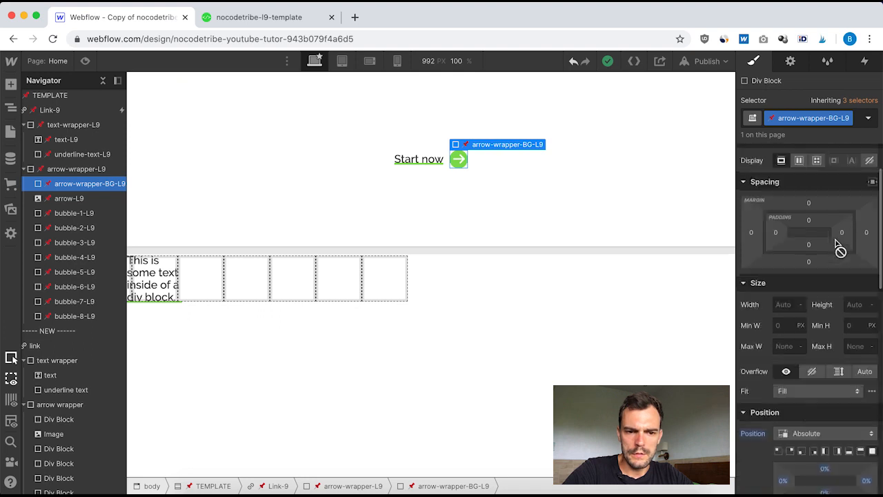
{"action": "scroll", "coordinate": [821, 290], "scroll_direction": "down", "scroll_amount": 6}
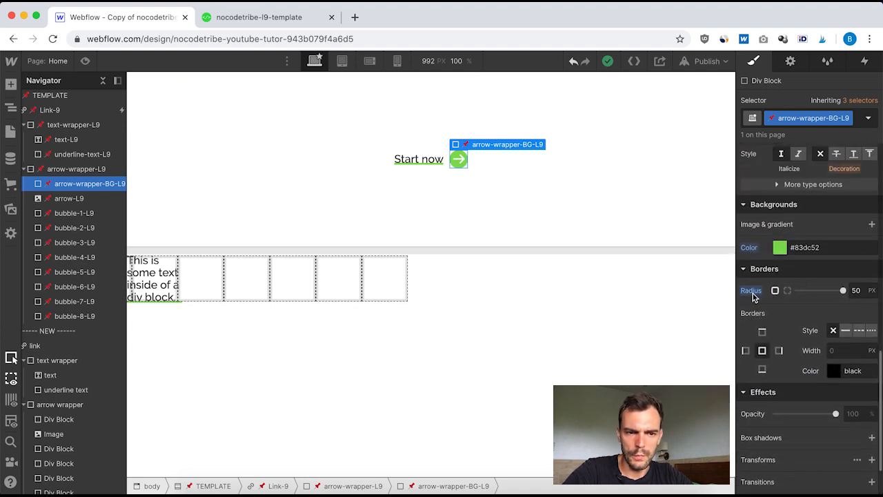
{"action": "scroll", "coordinate": [76, 395], "scroll_direction": "down", "scroll_amount": 2}
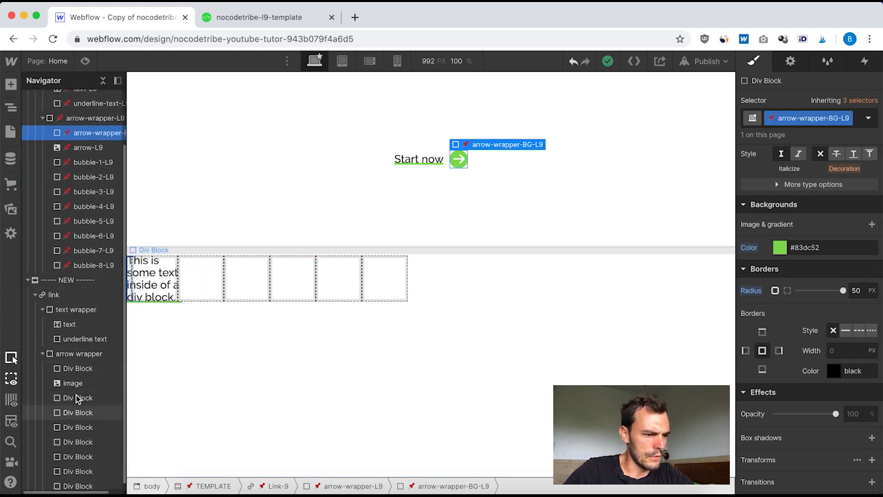
{"action": "left_click", "coordinate": [82, 370]}
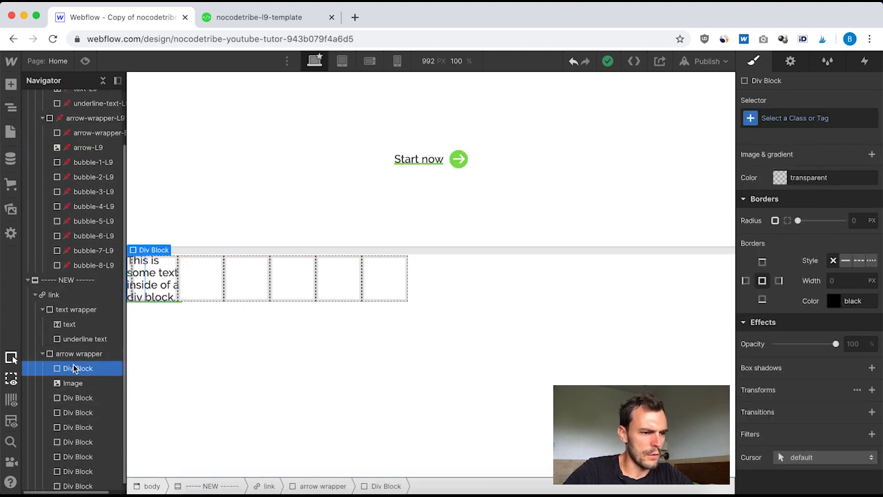
{"action": "left_click", "coordinate": [772, 119]}
{"action": "type", "text": "arrow w"}
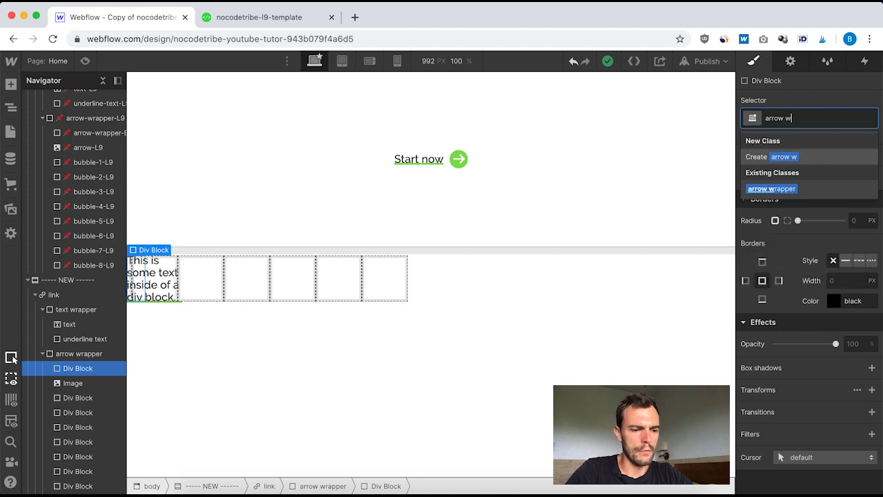
{"action": "type", "text": "rapper"}
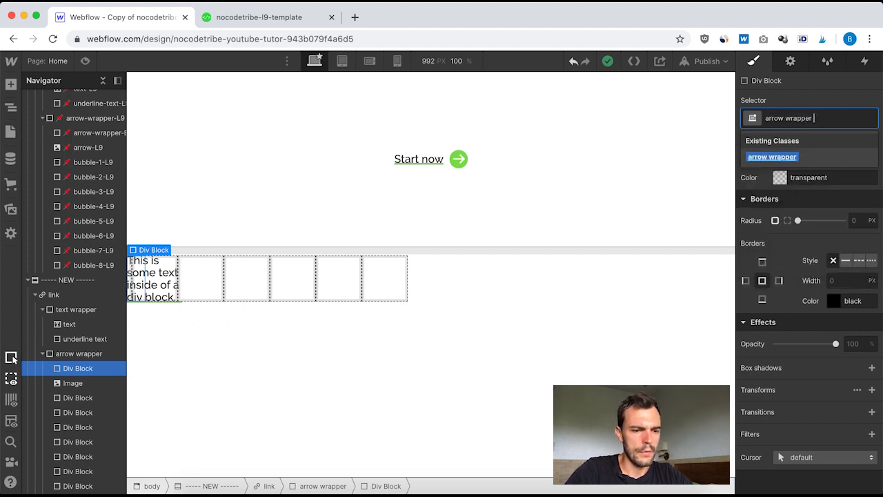
{"action": "type", "text": " BG"}
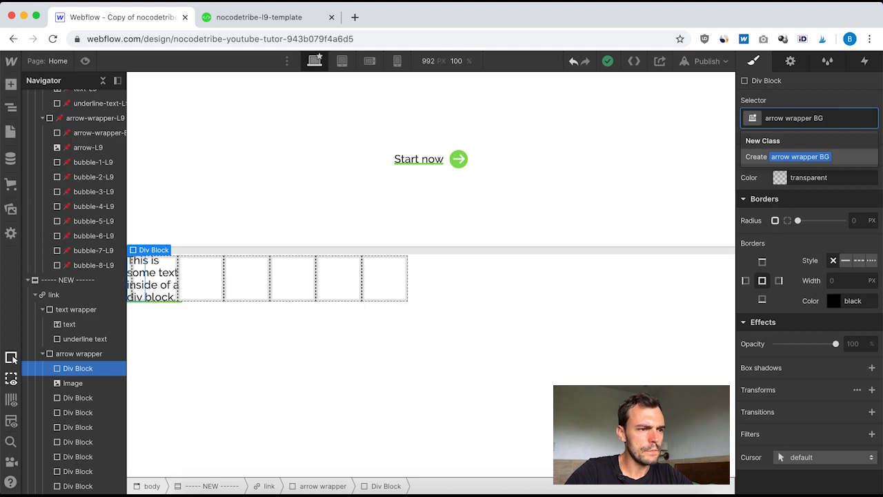
{"action": "key", "text": "Return"}
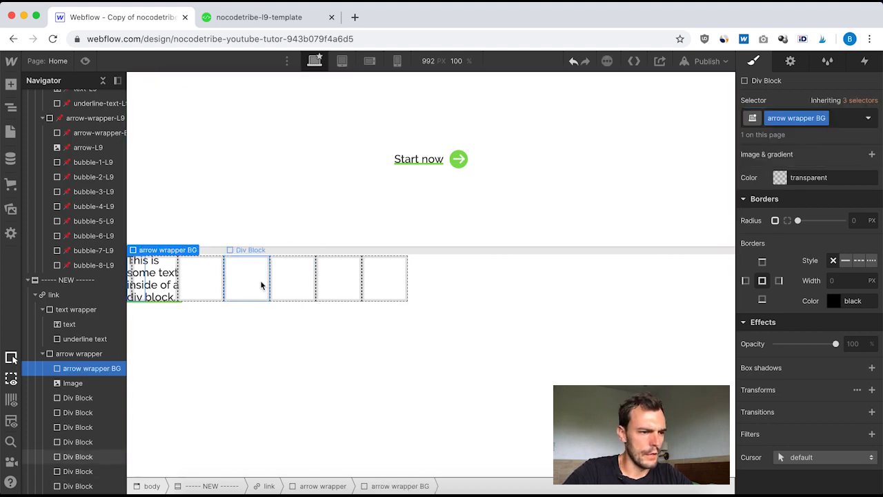
Review the styles of the template's arrow-wrapper-BG-L9 and copy its background color value, 83dc52.
{"action": "scroll", "coordinate": [72, 238], "scroll_direction": "up", "scroll_amount": 2}
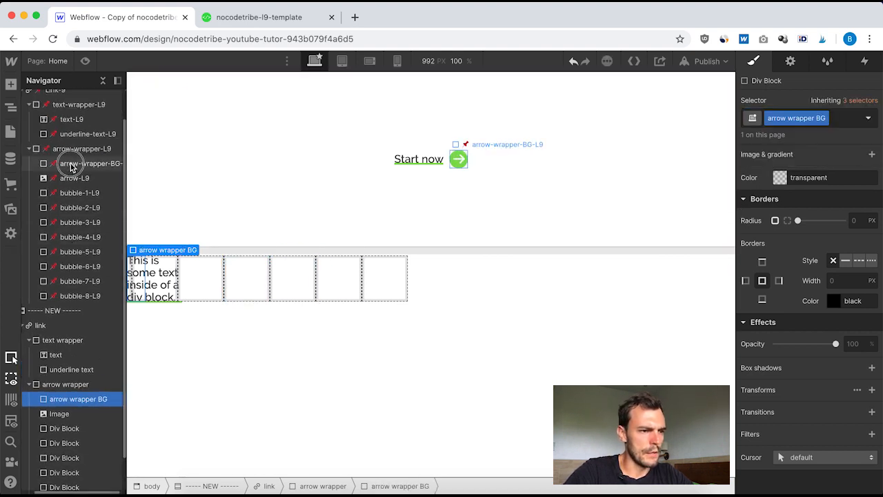
{"action": "left_click", "coordinate": [73, 164]}
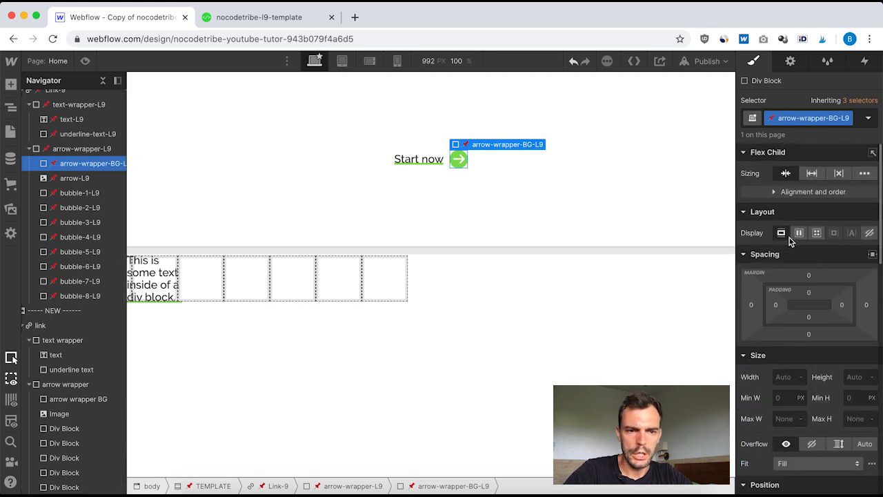
{"action": "scroll", "coordinate": [790, 240], "scroll_direction": "down", "scroll_amount": 8}
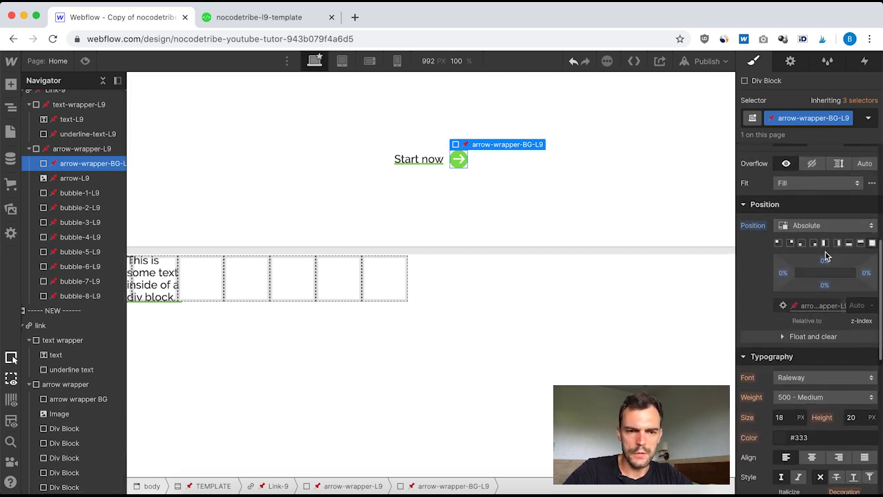
{"action": "scroll", "coordinate": [800, 272], "scroll_direction": "down", "scroll_amount": 4}
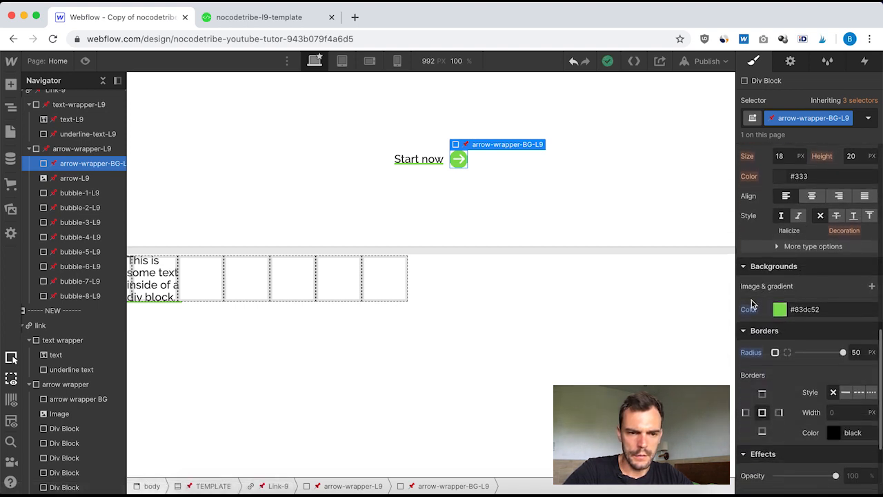
{"action": "left_click", "coordinate": [811, 309]}
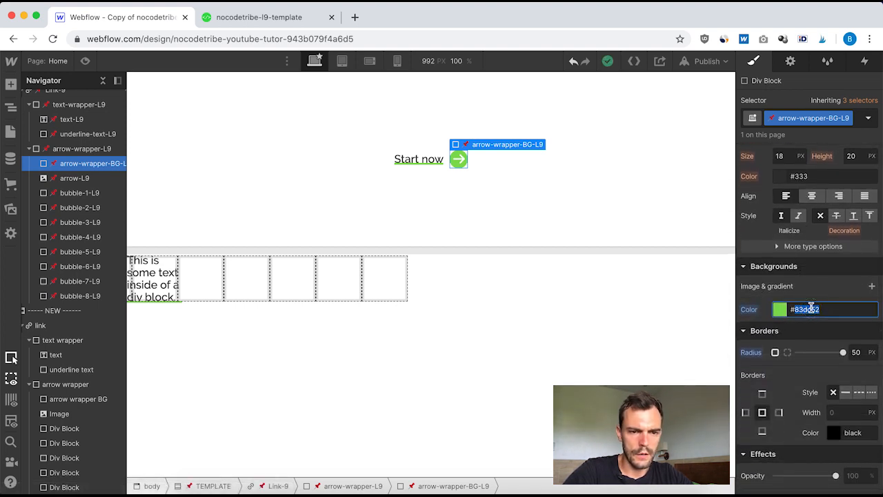
{"action": "scroll", "coordinate": [763, 285], "scroll_direction": "down", "scroll_amount": 1}
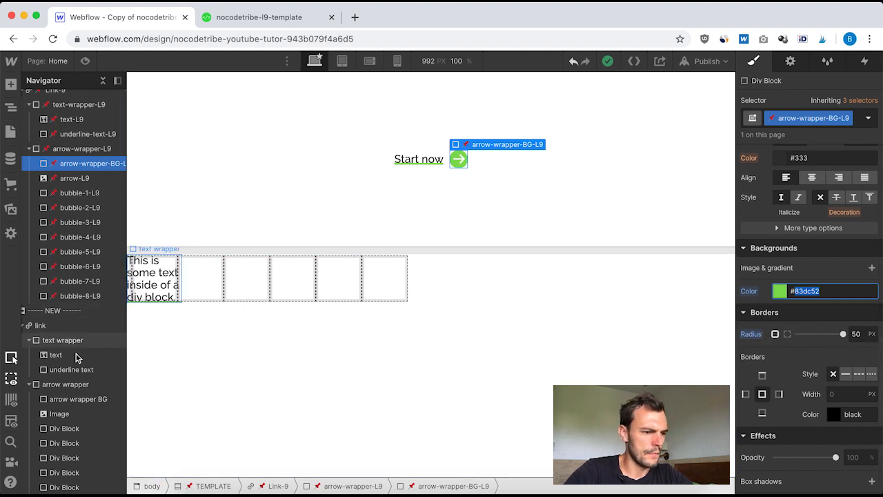
Set the new arrow wrapper BG's position to Absolute with top, left, right and bottom offsets of 0.
{"action": "left_click", "coordinate": [64, 399]}
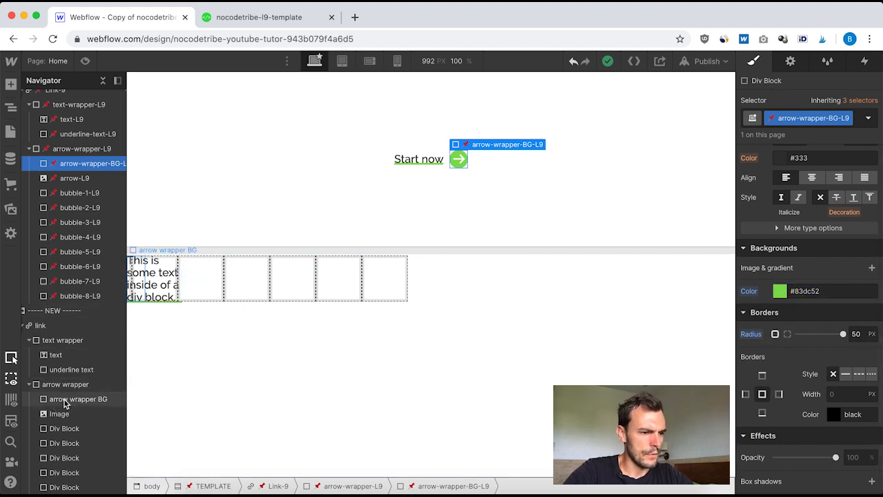
{"action": "scroll", "coordinate": [843, 184], "scroll_direction": "up", "scroll_amount": 4}
{"action": "scroll", "coordinate": [843, 187], "scroll_direction": "up", "scroll_amount": 5}
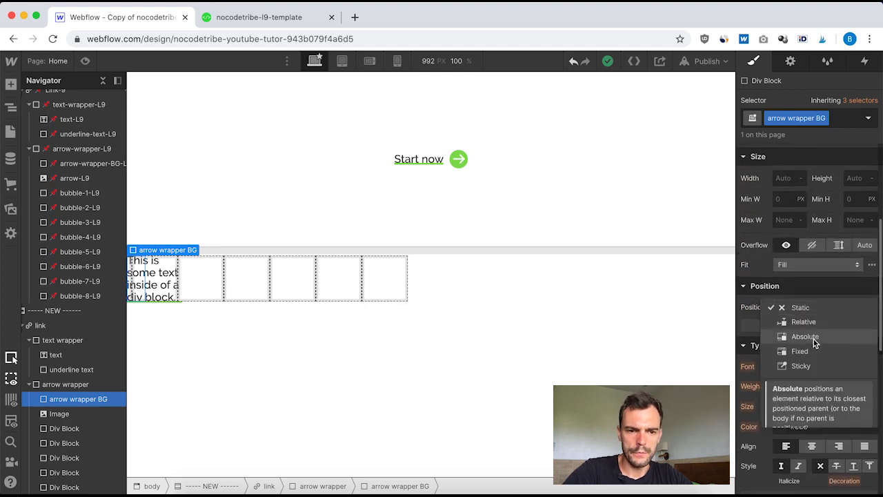
{"action": "left_click", "coordinate": [824, 336]}
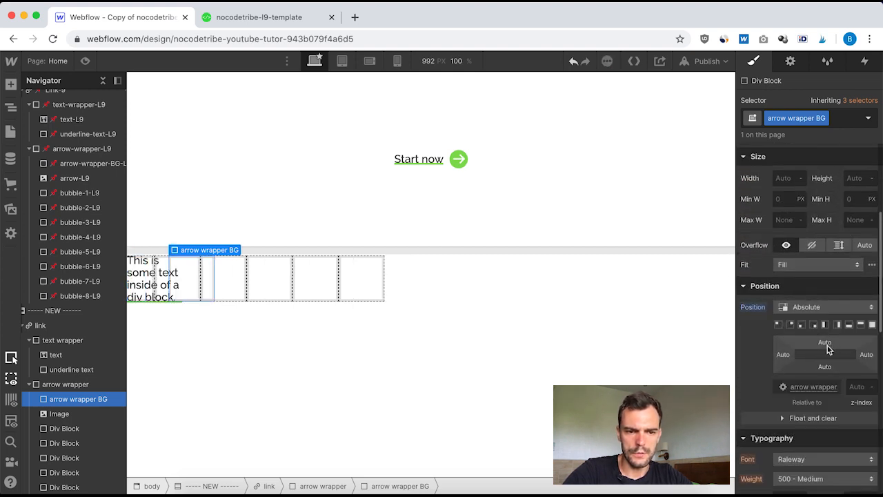
{"action": "left_click", "coordinate": [826, 342]}
{"action": "left_click", "coordinate": [790, 381]}
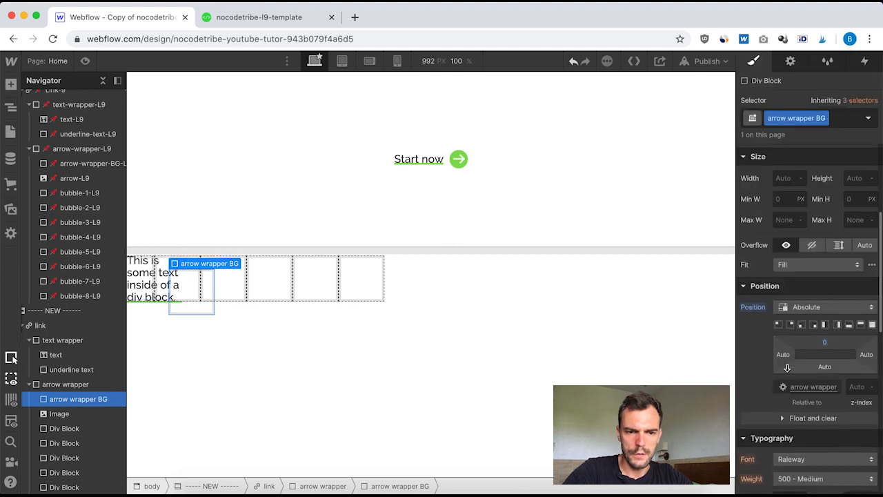
{"action": "left_click", "coordinate": [784, 356]}
{"action": "left_click", "coordinate": [789, 392]}
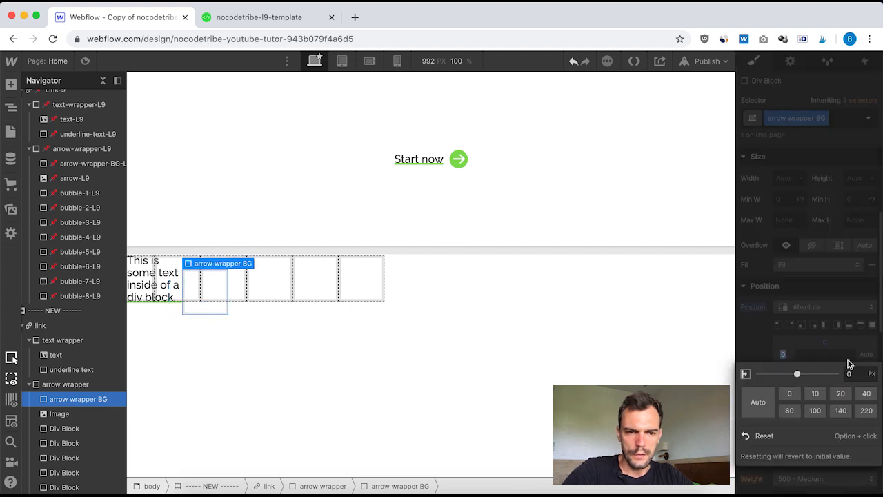
{"action": "left_click", "coordinate": [867, 355]}
{"action": "left_click", "coordinate": [790, 392]}
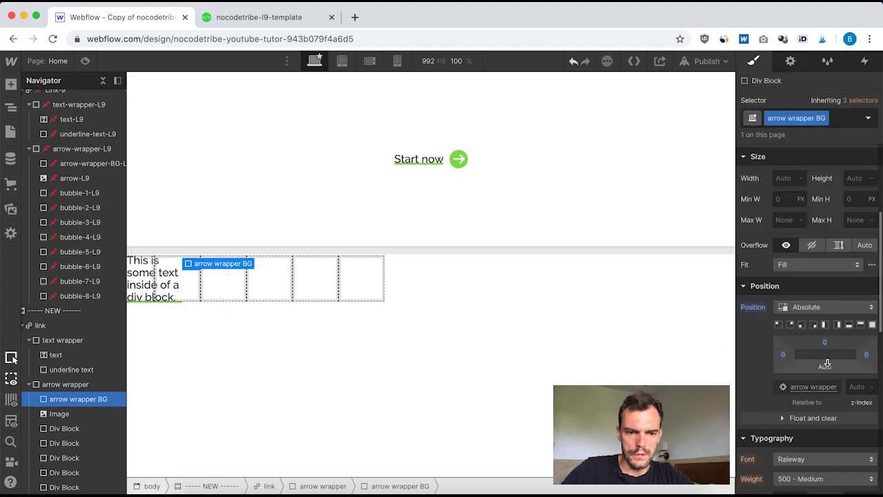
{"action": "left_click", "coordinate": [826, 366]}
{"action": "left_click", "coordinate": [785, 400]}
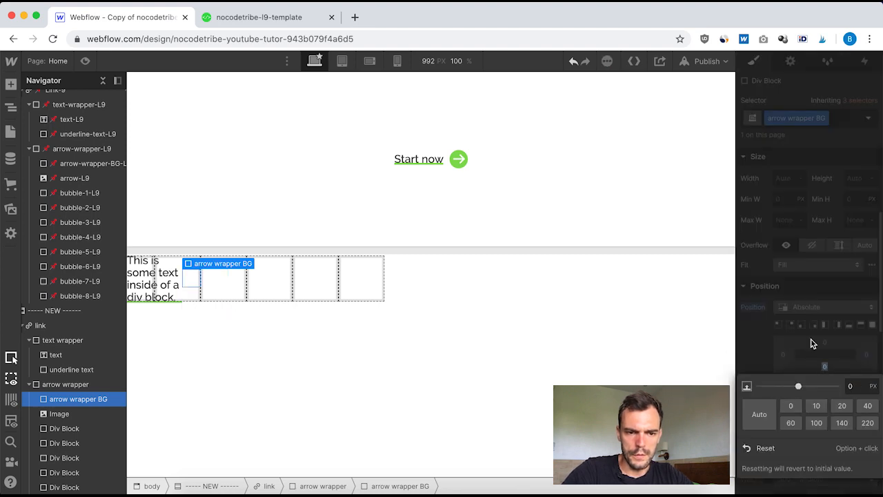
Set the new arrow wrapper BG's background color to #83dc52 and its border radius to 50 px.
{"action": "scroll", "coordinate": [813, 364], "scroll_direction": "down", "scroll_amount": 2}
{"action": "scroll", "coordinate": [812, 364], "scroll_direction": "down", "scroll_amount": 5}
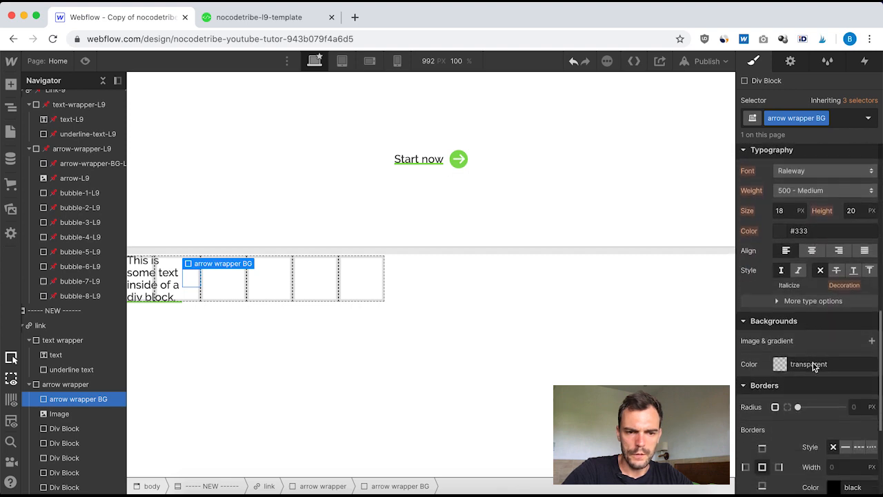
{"action": "left_click", "coordinate": [811, 296]}
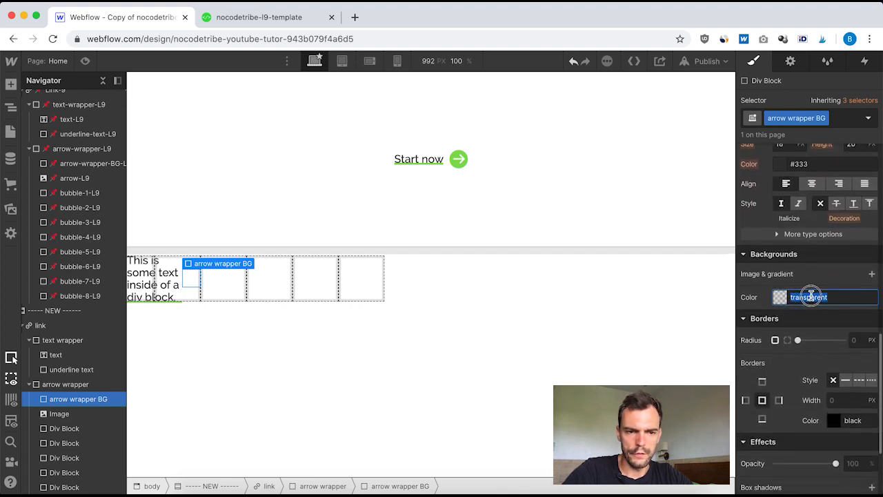
{"action": "type", "text": "#83dc52"}
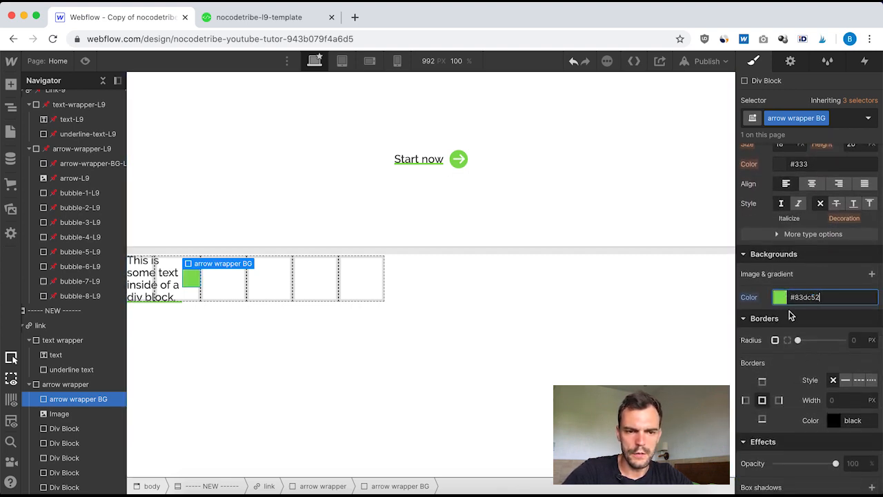
{"action": "left_click", "coordinate": [859, 341]}
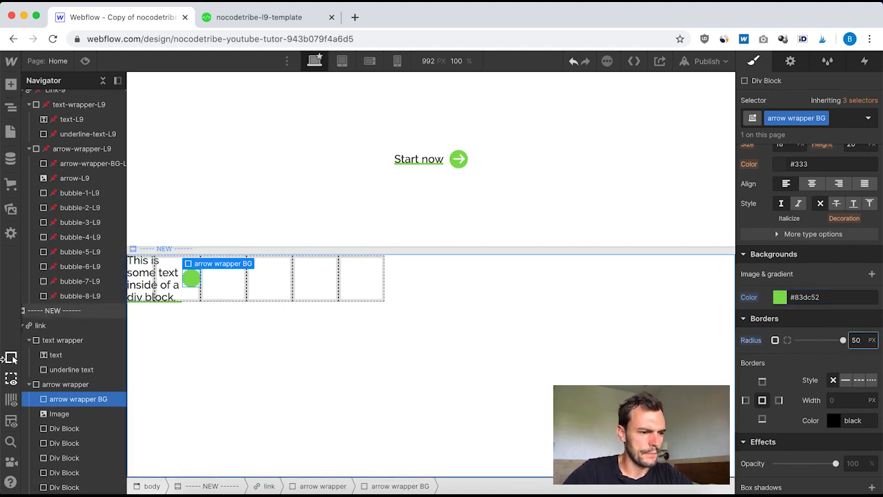
Compare the new background's styling with the effects, background, border, position and spacing styles of the template's arrow-wrapper-BG-L9.
{"action": "left_click", "coordinate": [80, 164]}
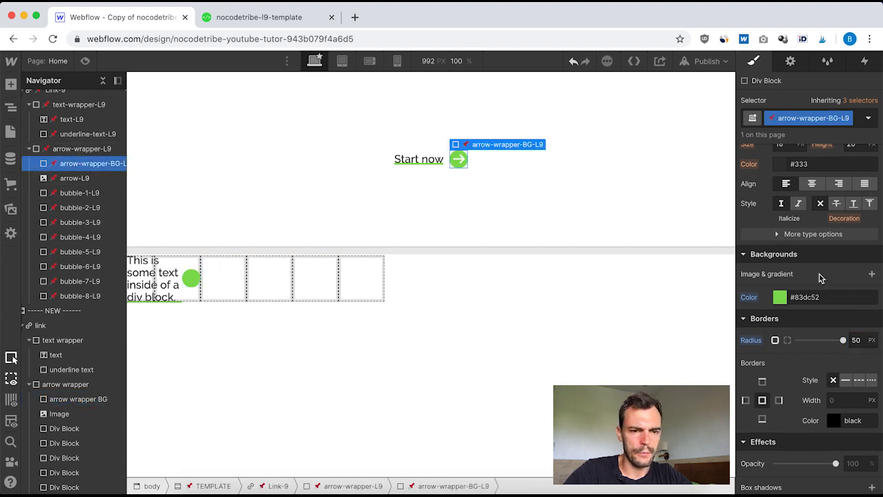
{"action": "scroll", "coordinate": [816, 382], "scroll_direction": "down", "scroll_amount": 3}
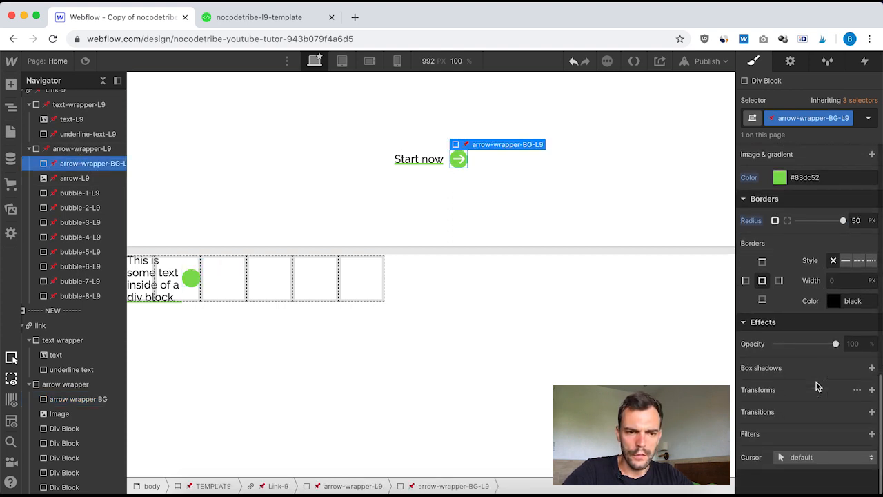
{"action": "scroll", "coordinate": [816, 382], "scroll_direction": "up", "scroll_amount": 4}
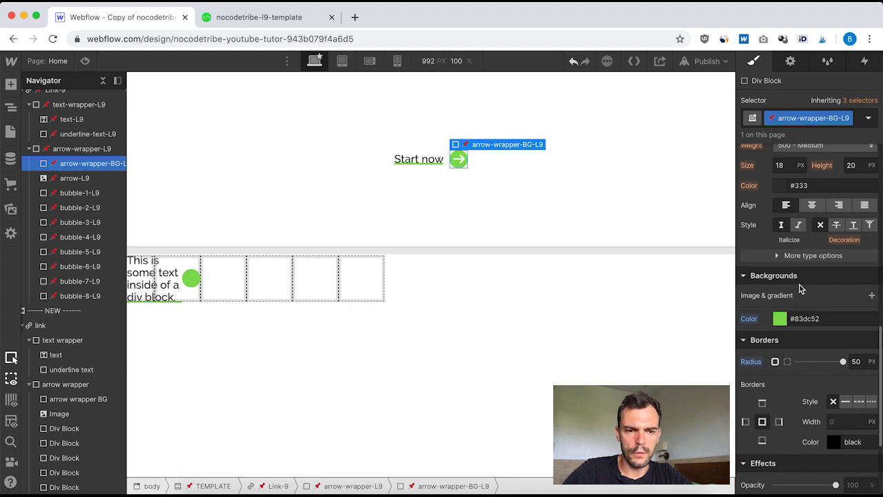
{"action": "scroll", "coordinate": [809, 366], "scroll_direction": "up", "scroll_amount": 7}
{"action": "scroll", "coordinate": [810, 366], "scroll_direction": "down", "scroll_amount": 2}
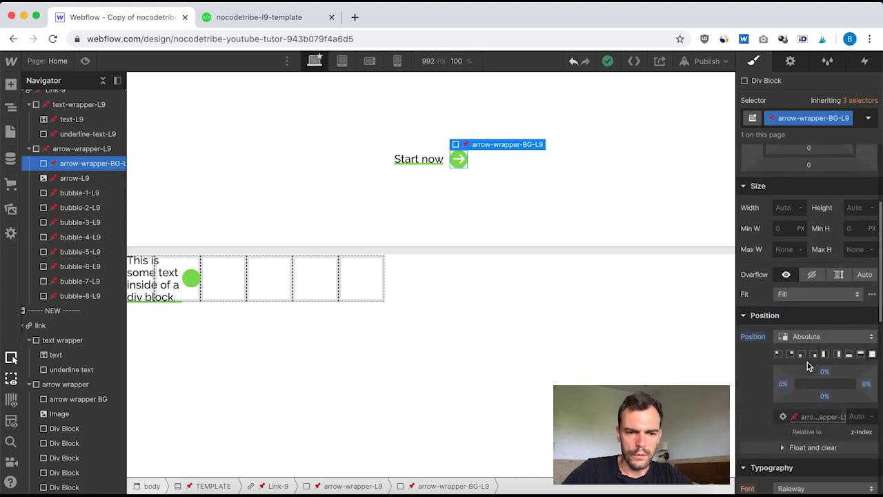
{"action": "scroll", "coordinate": [810, 366], "scroll_direction": "up", "scroll_amount": 3}
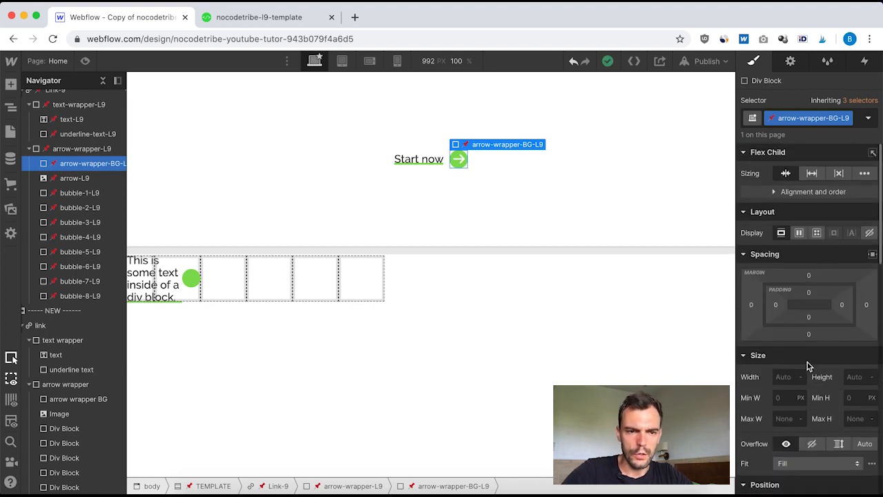
Give the Image inside the new arrow wrapper a new class named "arrow".
{"action": "left_click", "coordinate": [73, 399]}
{"action": "left_click", "coordinate": [58, 416]}
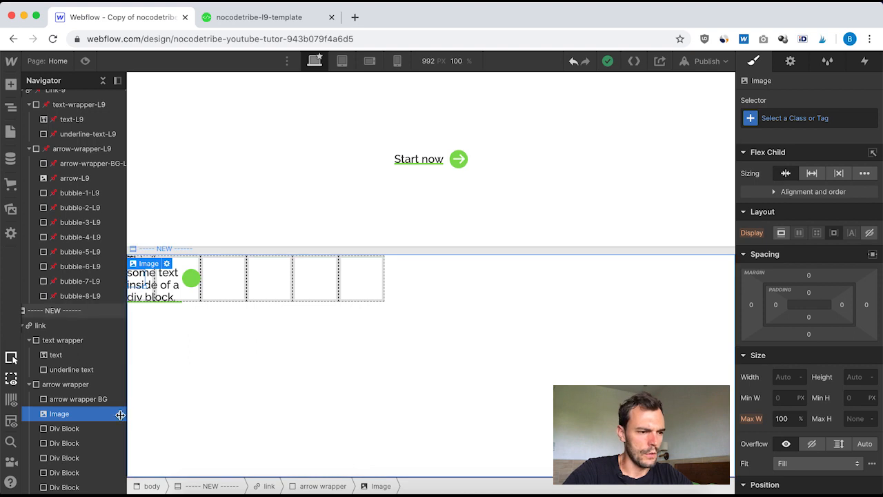
{"action": "left_click", "coordinate": [782, 121]}
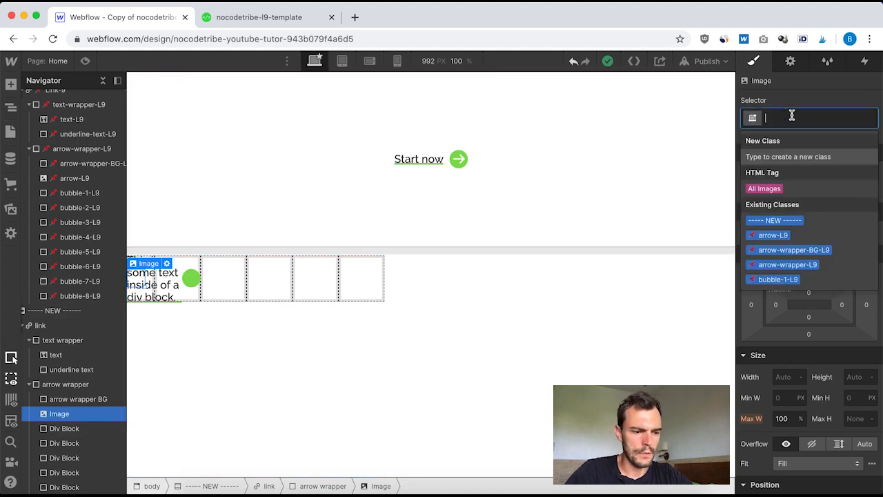
{"action": "type", "text": "arrow"}
{"action": "key", "text": "Return"}
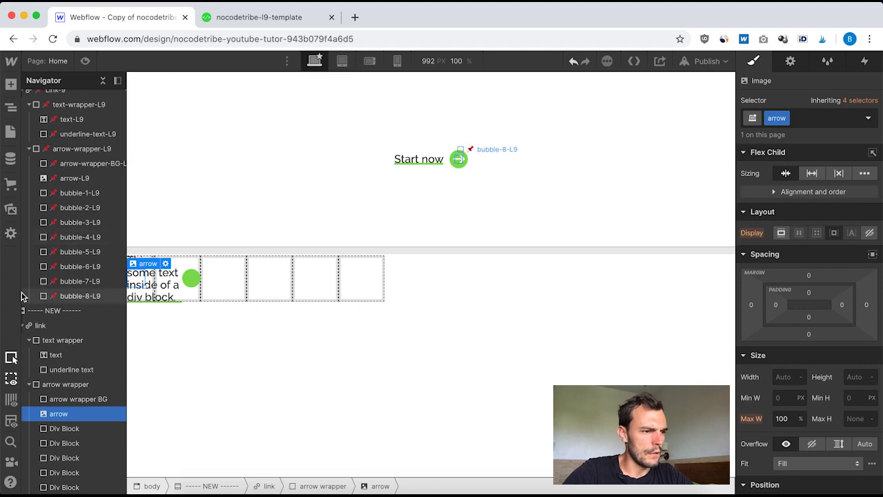
Replace the new arrow image's placeholder with the white arrow asset arrow_2.svg.
{"action": "left_click", "coordinate": [790, 62]}
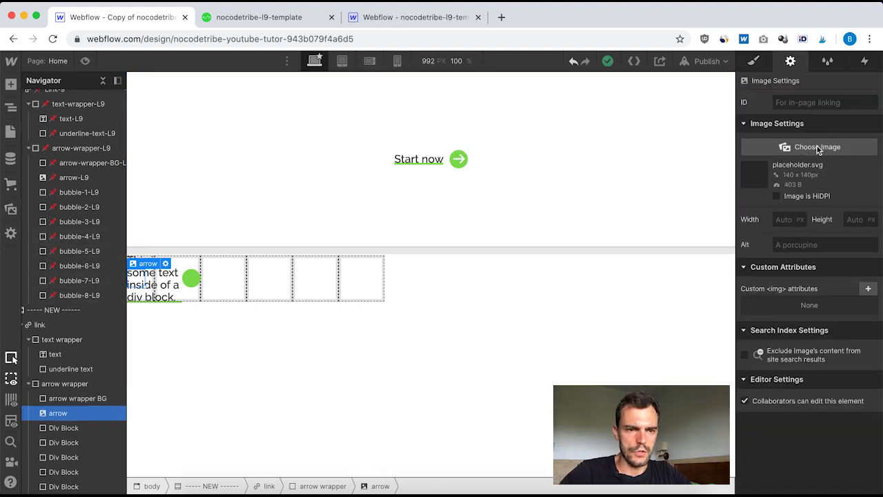
{"action": "left_click", "coordinate": [818, 148]}
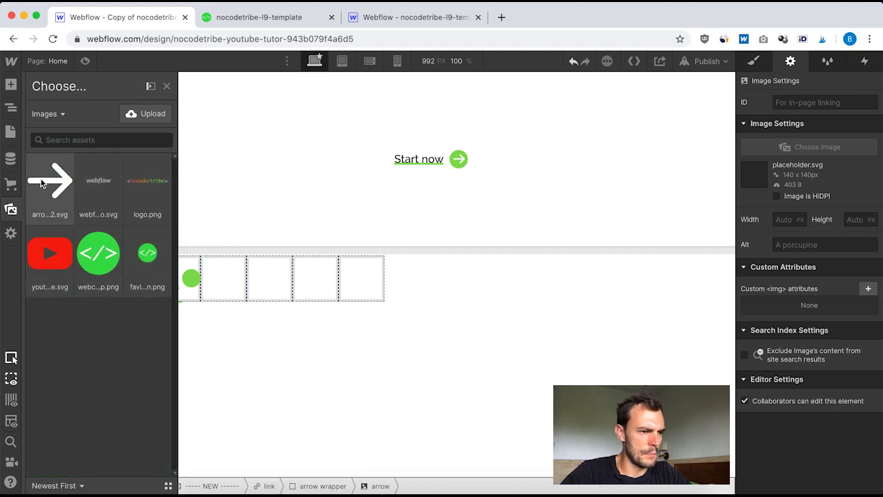
{"action": "left_click", "coordinate": [55, 178]}
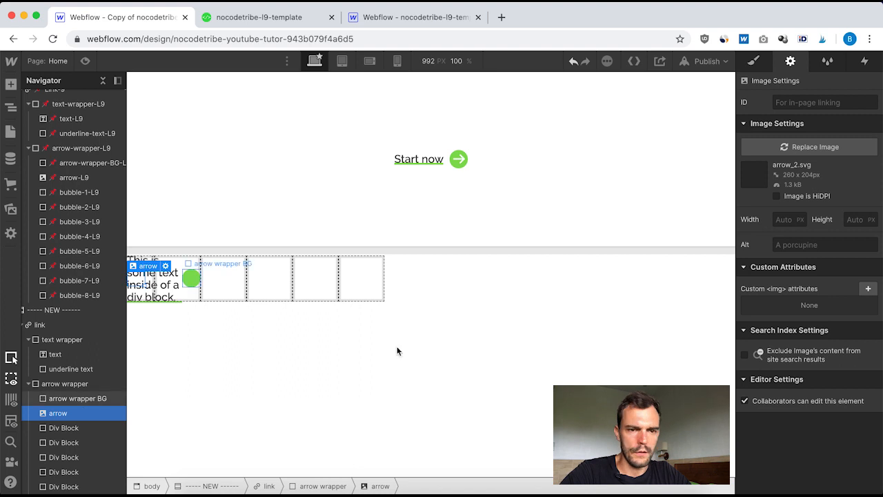
Following the template's arrow-L9 styles, set the new arrow image's position to Relative with a z-index of 1.
{"action": "left_click", "coordinate": [74, 179]}
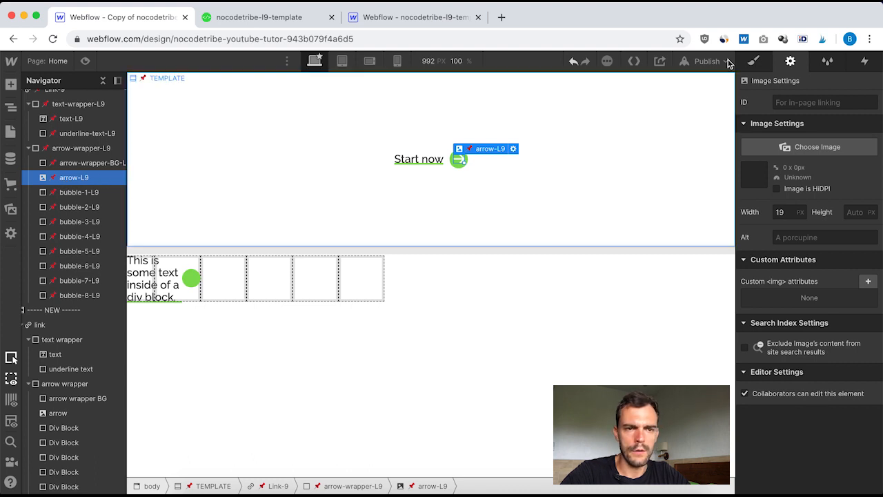
{"action": "left_click", "coordinate": [753, 61]}
{"action": "scroll", "coordinate": [796, 228], "scroll_direction": "down", "scroll_amount": 5}
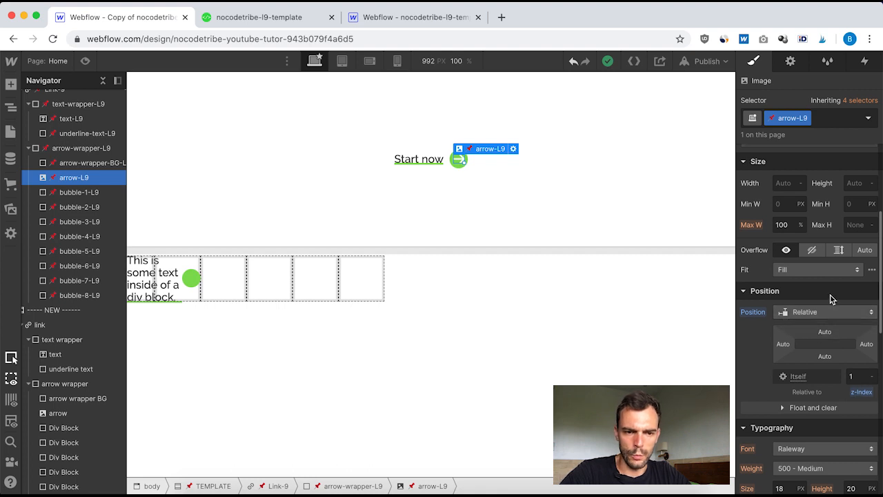
{"action": "scroll", "coordinate": [834, 391], "scroll_direction": "down", "scroll_amount": 10}
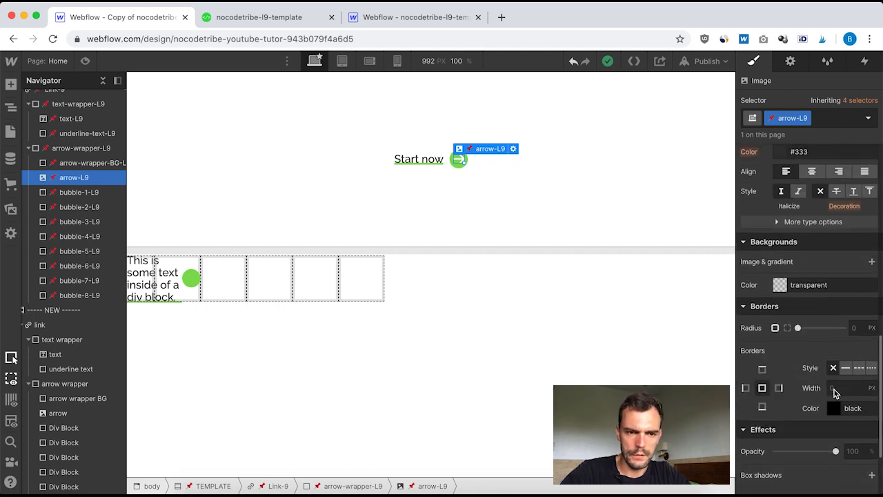
{"action": "scroll", "coordinate": [835, 392], "scroll_direction": "up", "scroll_amount": 7}
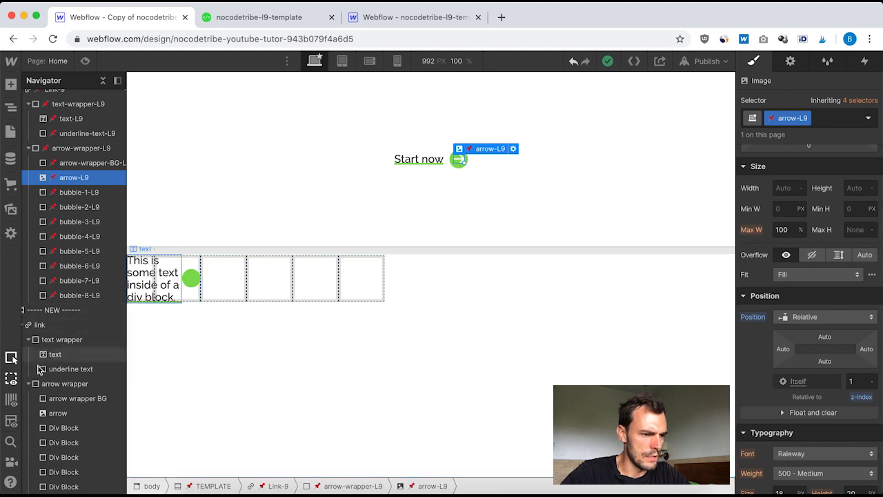
{"action": "left_click", "coordinate": [57, 412]}
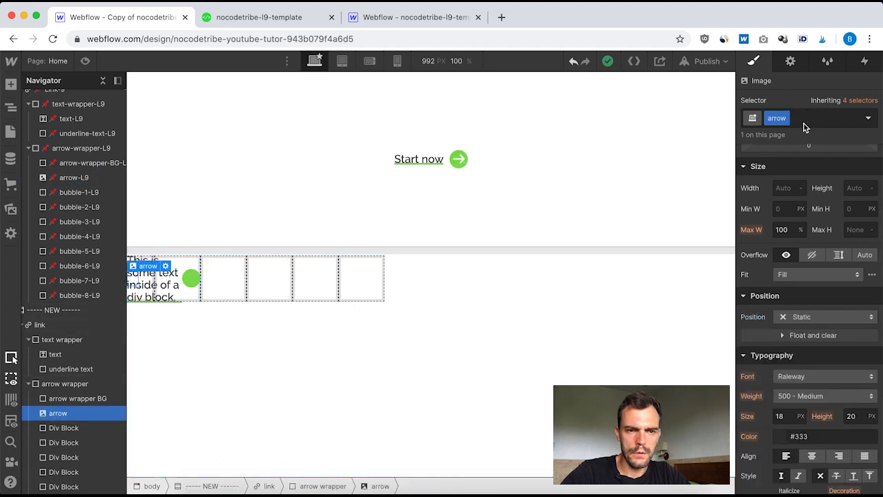
{"action": "left_click", "coordinate": [819, 318]}
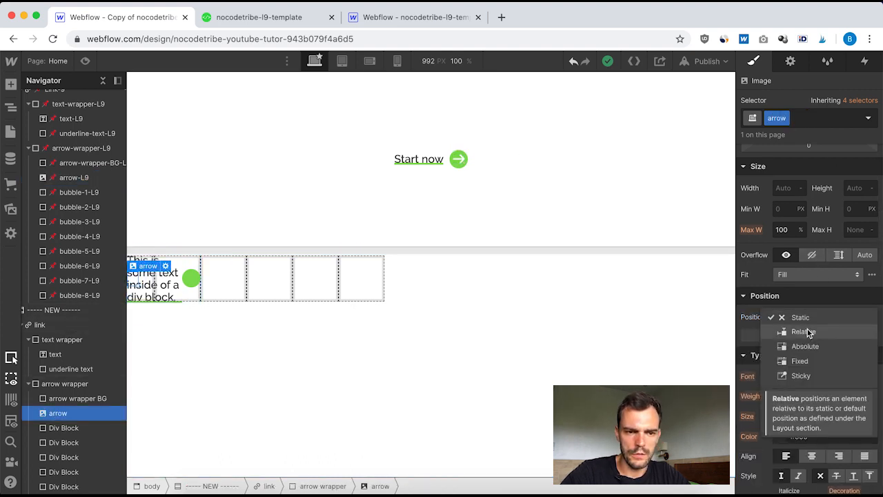
{"action": "left_click", "coordinate": [805, 332]}
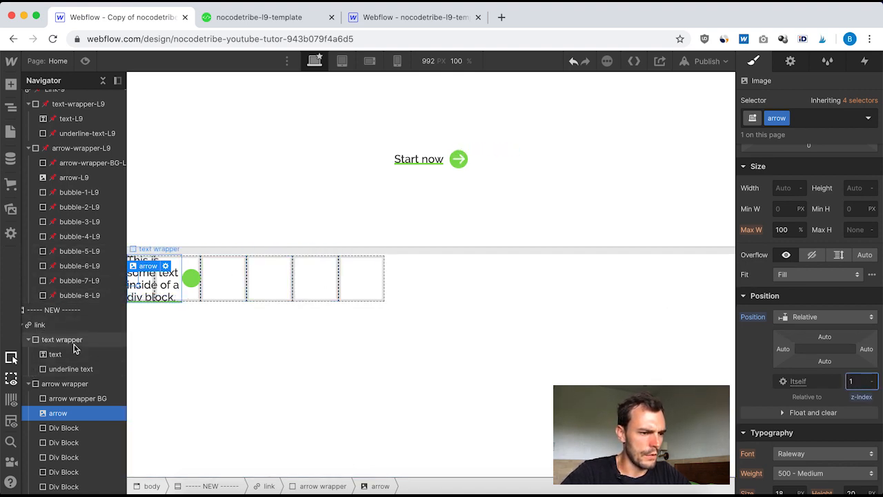
Examine the size, position, background and border styles of the template's bubble-1-L9 and bubble-2-L9.
{"action": "scroll", "coordinate": [72, 372], "scroll_direction": "down", "scroll_amount": 2}
{"action": "scroll", "coordinate": [73, 387], "scroll_direction": "left", "scroll_amount": 1}
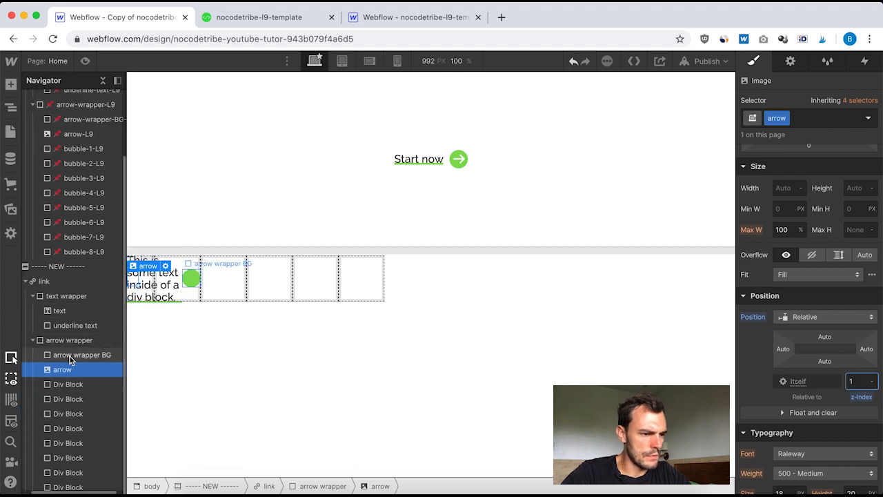
{"action": "left_click", "coordinate": [80, 150]}
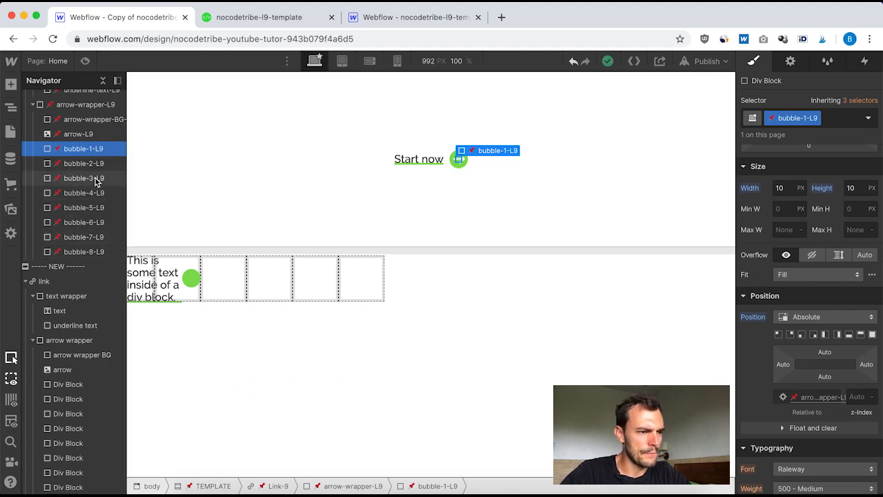
{"action": "left_click", "coordinate": [83, 163]}
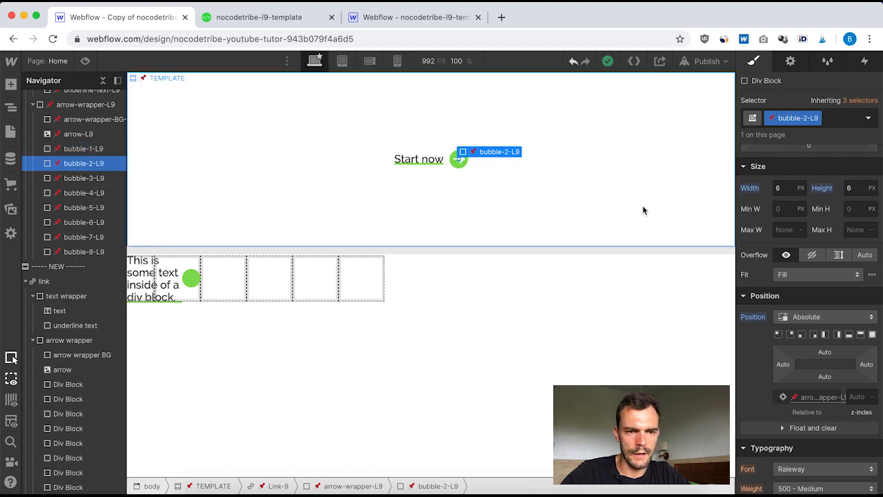
{"action": "scroll", "coordinate": [793, 207], "scroll_direction": "up", "scroll_amount": 5}
{"action": "scroll", "coordinate": [793, 212], "scroll_direction": "down", "scroll_amount": 5}
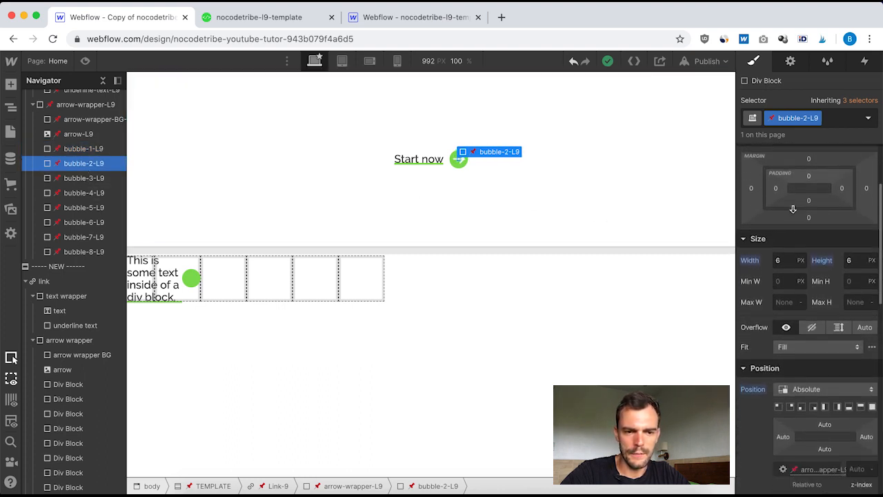
{"action": "scroll", "coordinate": [793, 208], "scroll_direction": "up", "scroll_amount": 5}
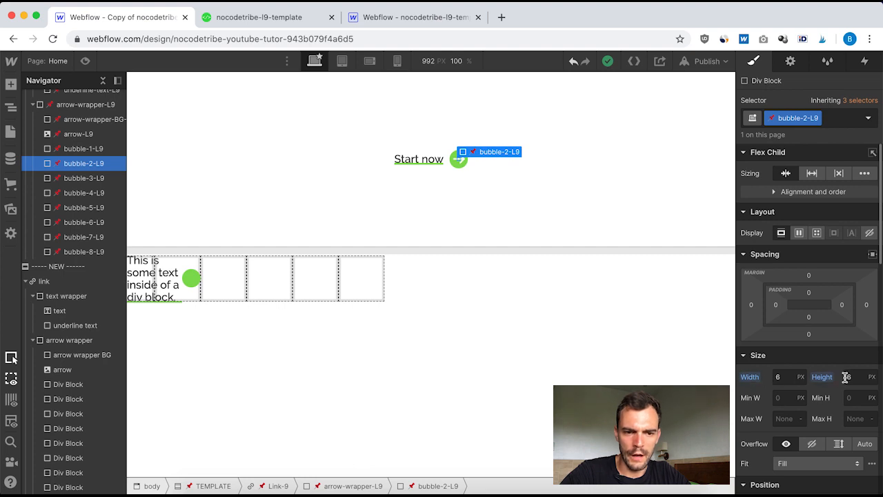
{"action": "scroll", "coordinate": [845, 377], "scroll_direction": "down", "scroll_amount": 10}
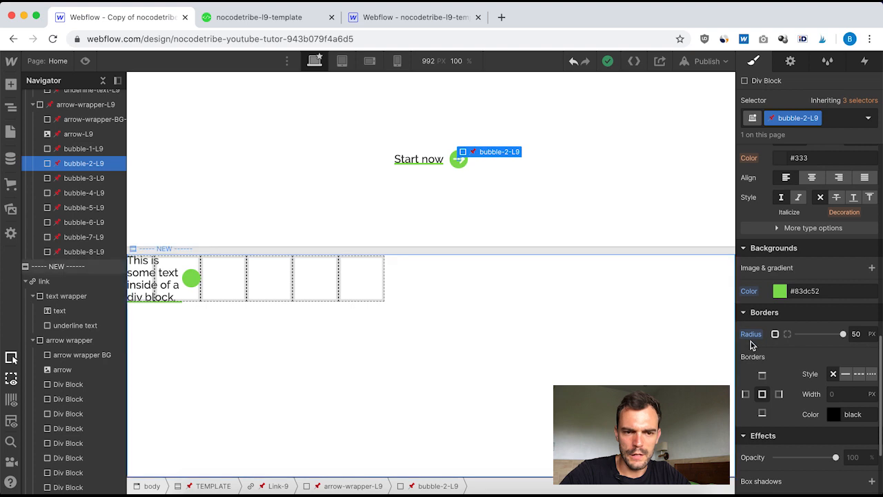
{"action": "scroll", "coordinate": [822, 347], "scroll_direction": "down", "scroll_amount": 2}
{"action": "scroll", "coordinate": [823, 346], "scroll_direction": "up", "scroll_amount": 10}
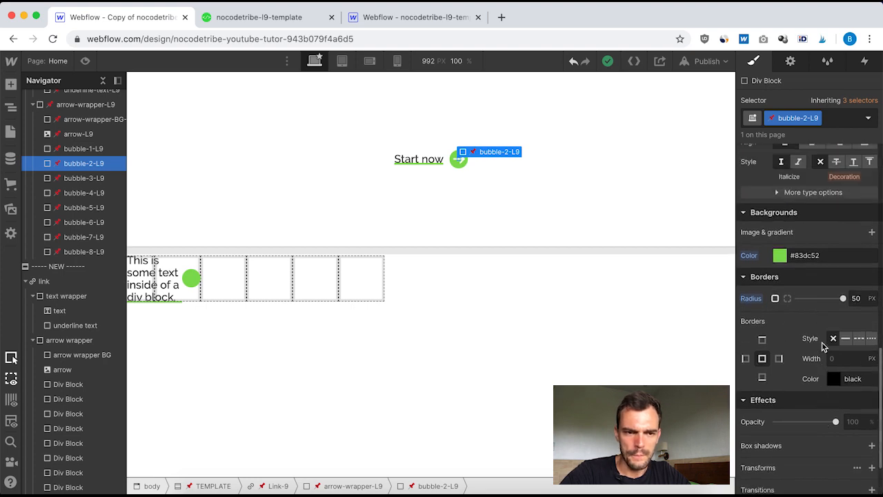
{"action": "scroll", "coordinate": [822, 346], "scroll_direction": "up", "scroll_amount": 2}
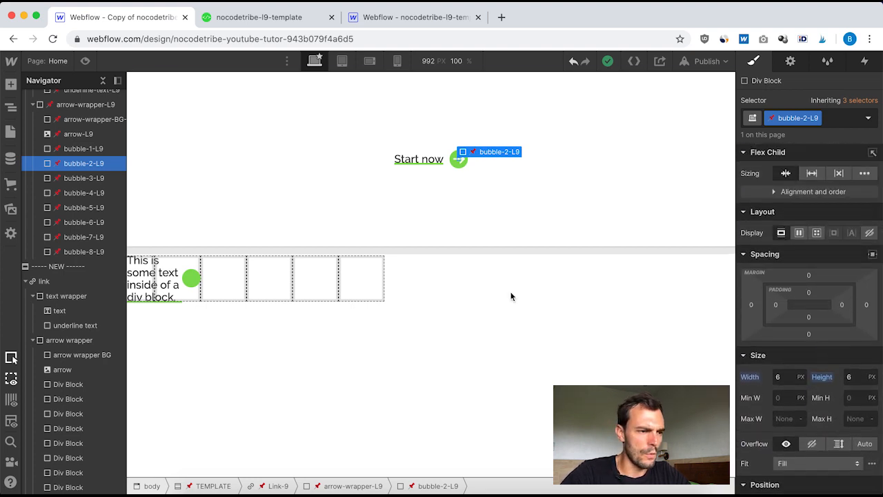
Recheck the size and position styles of the template's bubble-1-L9, undoing the accidental right margin change.
{"action": "left_click", "coordinate": [81, 150]}
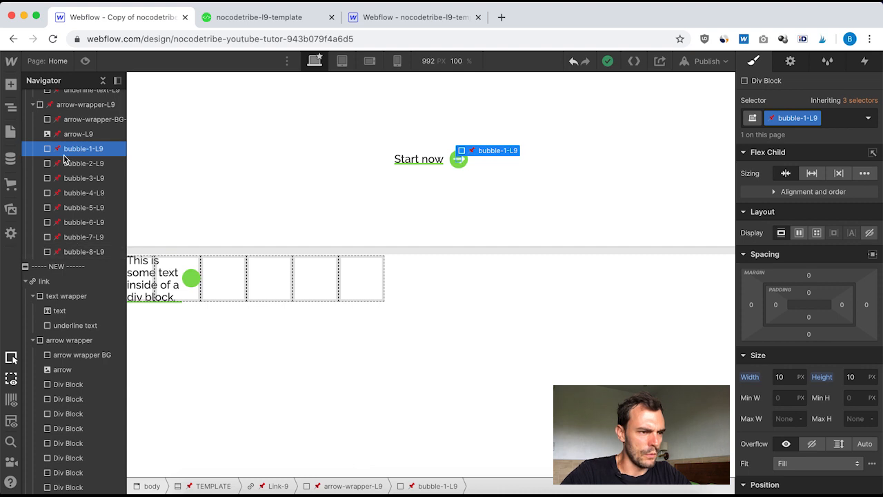
{"action": "left_click_drag", "start_coordinate": [867, 304], "coordinate": [778, 379]}
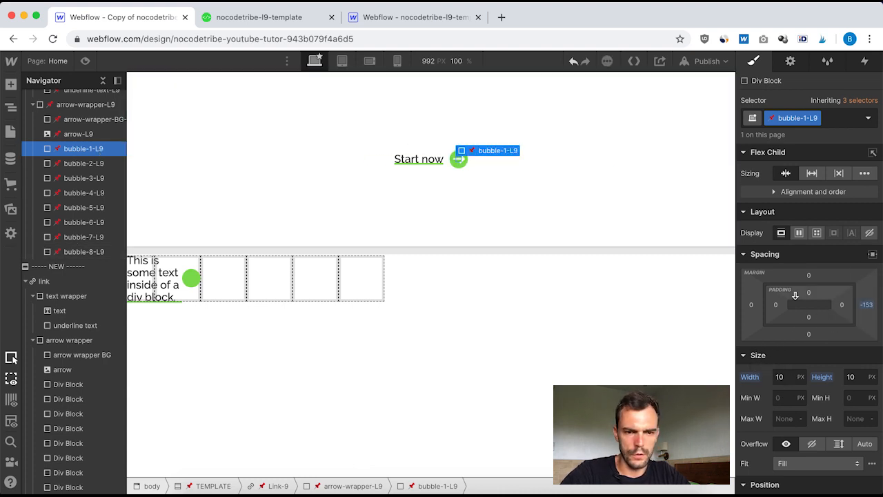
{"action": "key", "text": "super+z"}
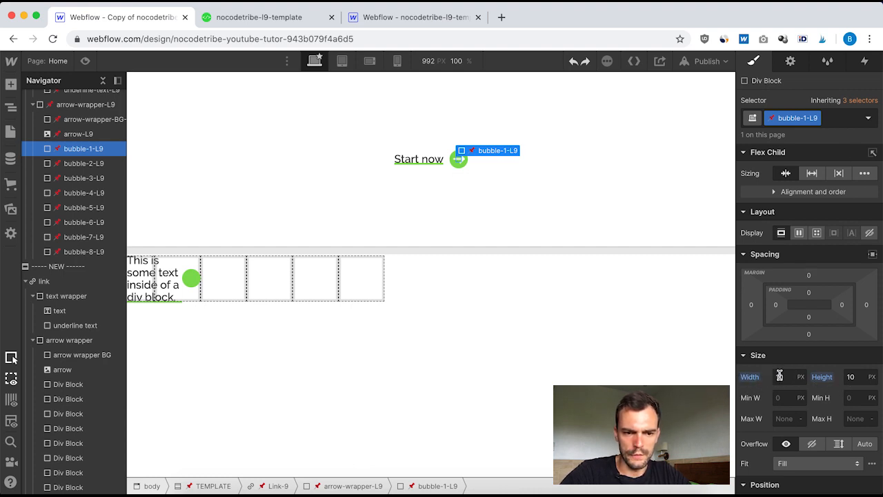
{"action": "scroll", "coordinate": [844, 373], "scroll_direction": "down", "scroll_amount": 5}
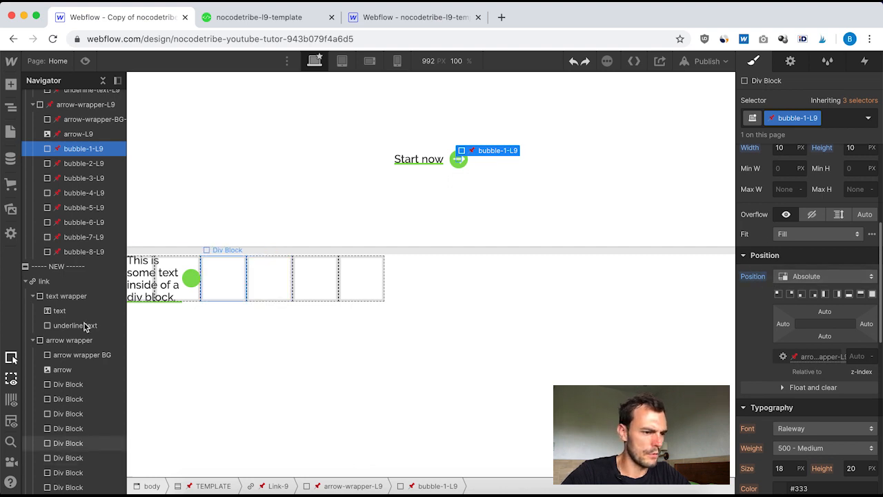
Give the first unclassed div block below the new arrow image the class "bubble 1".
{"action": "left_click", "coordinate": [69, 384]}
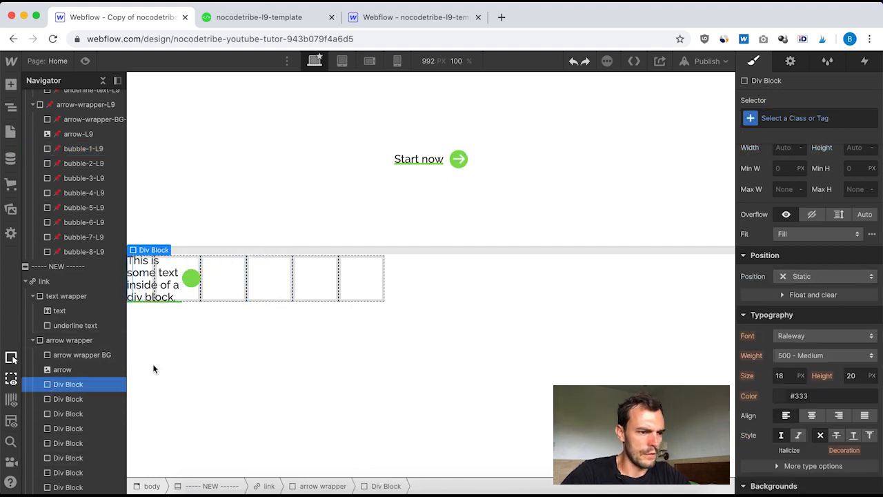
{"action": "left_click", "coordinate": [786, 116]}
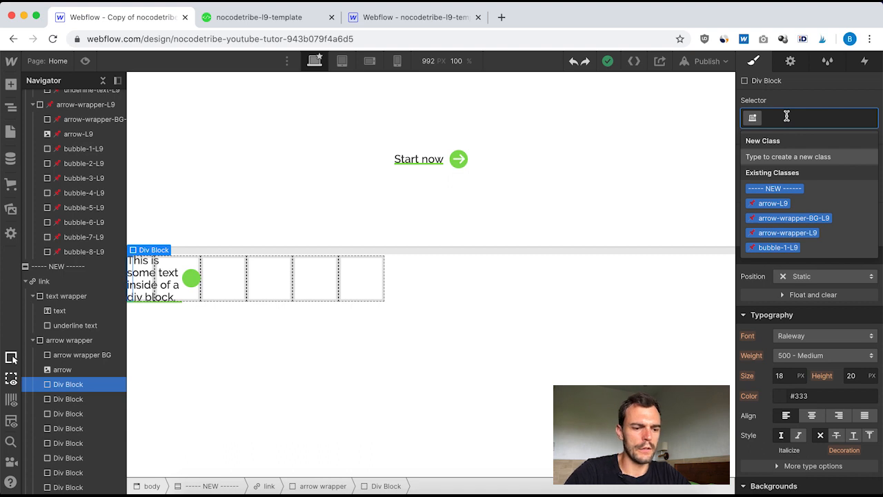
{"action": "type", "text": "bubble 1"}
{"action": "key", "text": "Return"}
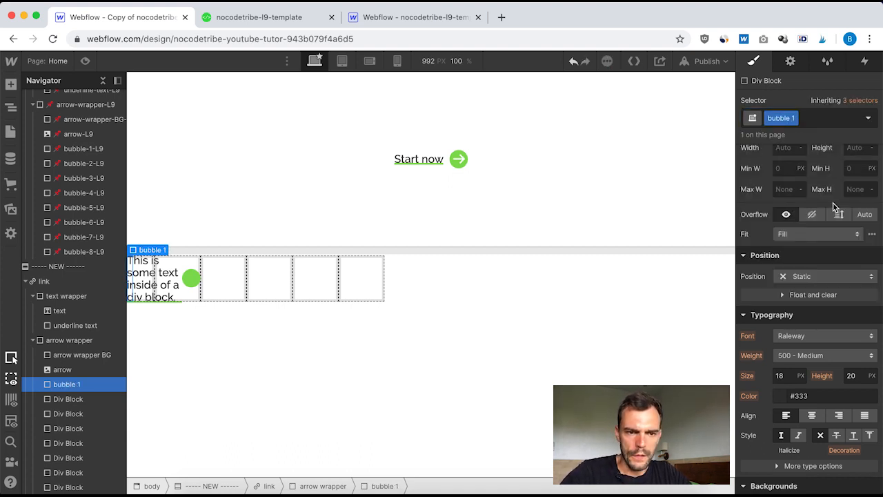
Set bubble 1's width and height to 10 px and its position to Absolute.
{"action": "scroll", "coordinate": [832, 202], "scroll_direction": "up", "scroll_amount": 5}
{"action": "left_click", "coordinate": [783, 377]}
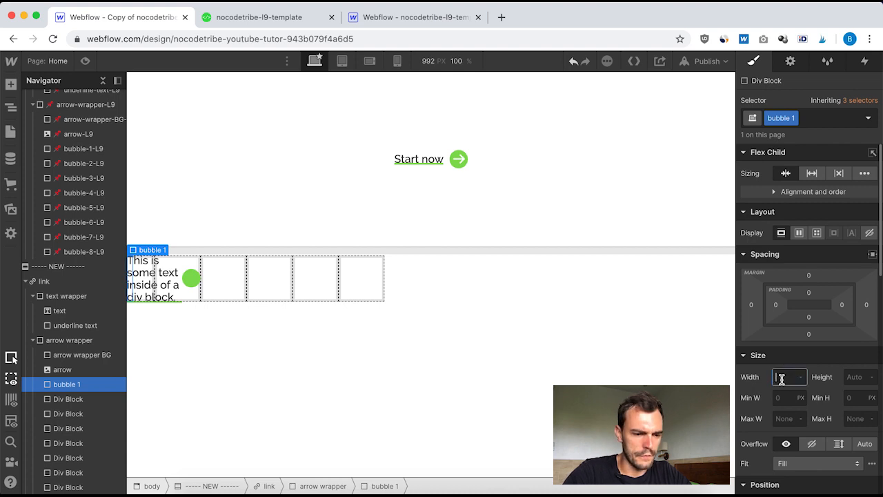
{"action": "type", "text": "10"}
{"action": "left_click", "coordinate": [859, 377]}
{"action": "type", "text": "1"}
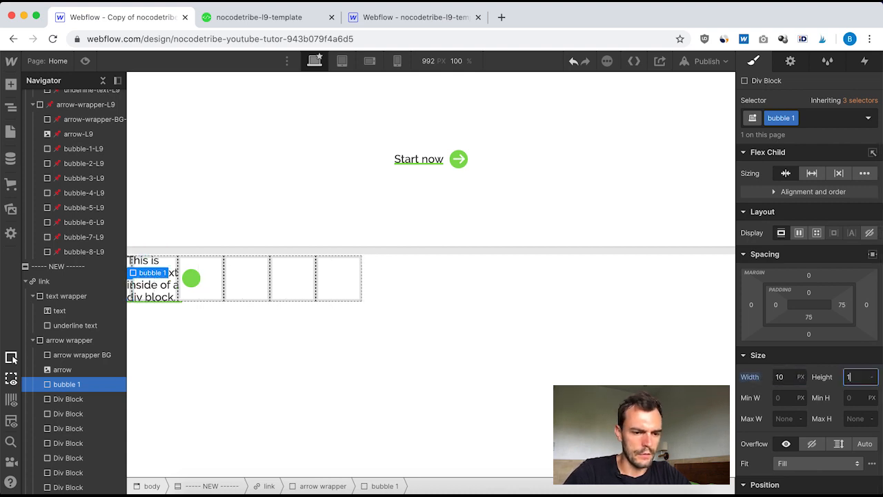
{"action": "type", "text": "0"}
{"action": "scroll", "coordinate": [800, 349], "scroll_direction": "down", "scroll_amount": 3}
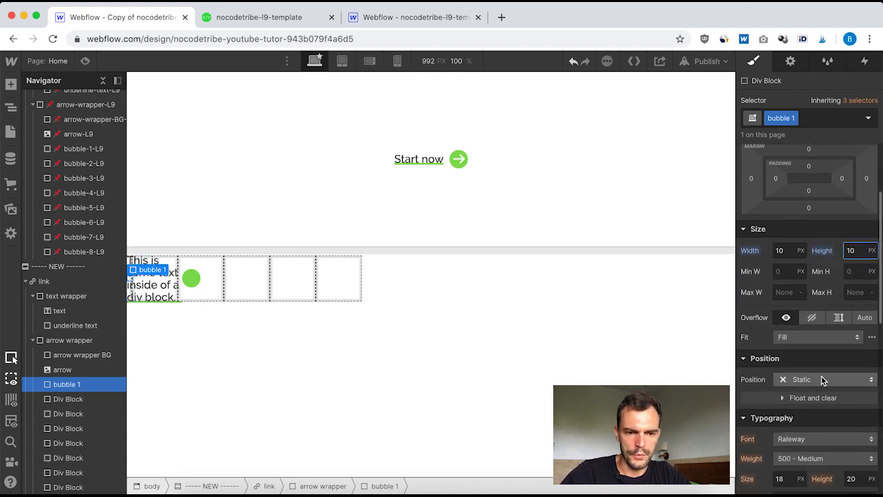
{"action": "left_click", "coordinate": [821, 375]}
{"action": "left_click", "coordinate": [810, 404]}
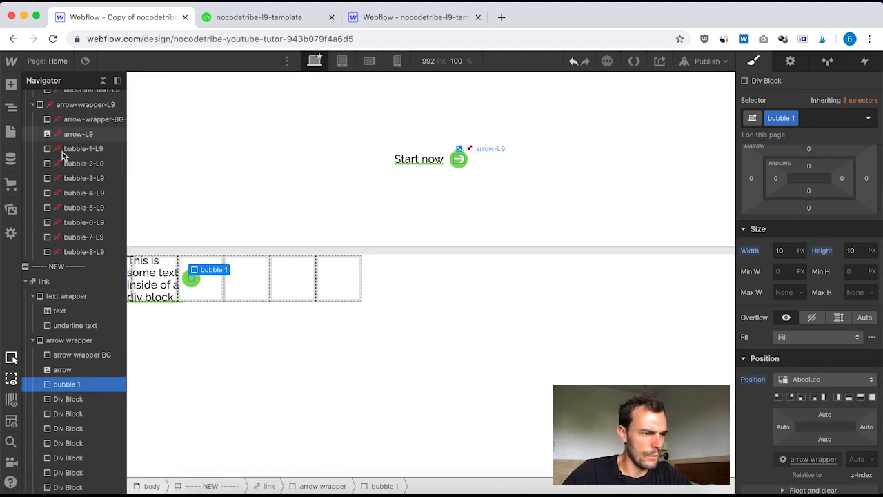
Copy the background color #83dc52 from the template's bubble-1-L9 to bubble 1 and set bubble 1's border radius to 50 px.
{"action": "left_click", "coordinate": [90, 146]}
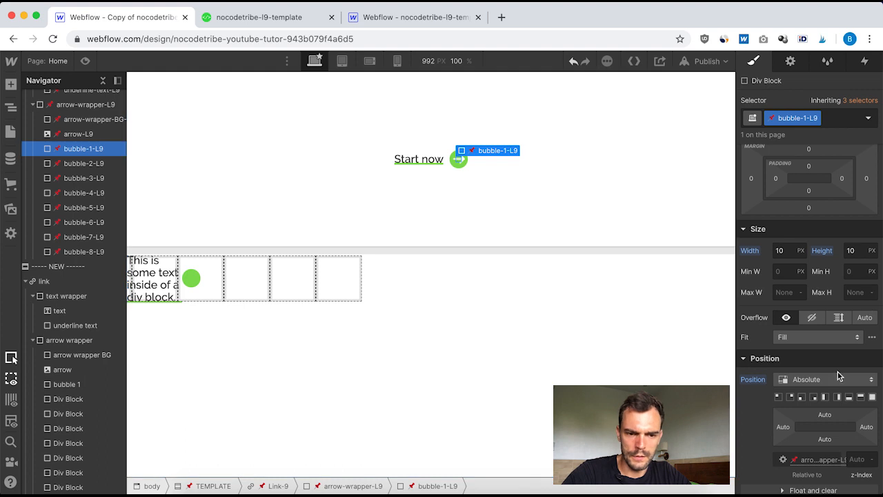
{"action": "scroll", "coordinate": [837, 373], "scroll_direction": "down", "scroll_amount": 5}
{"action": "scroll", "coordinate": [837, 372], "scroll_direction": "down", "scroll_amount": 4}
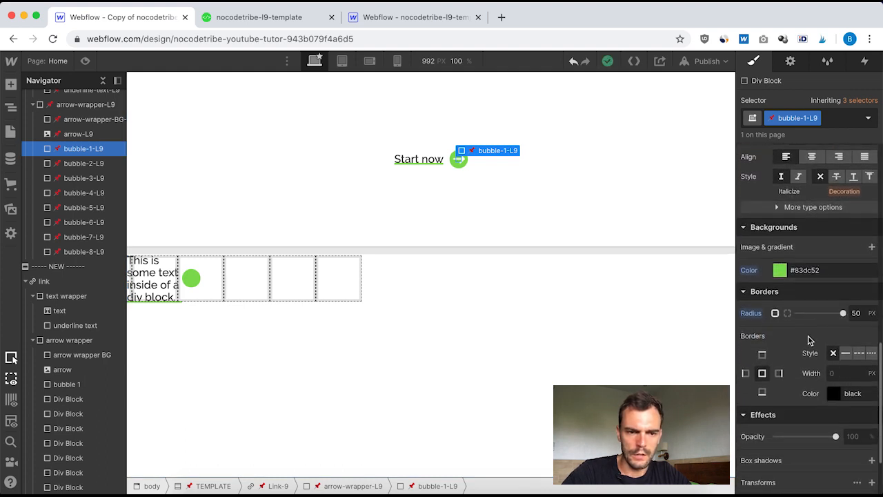
{"action": "left_click", "coordinate": [802, 271]}
{"action": "double_click", "coordinate": [804, 271]}
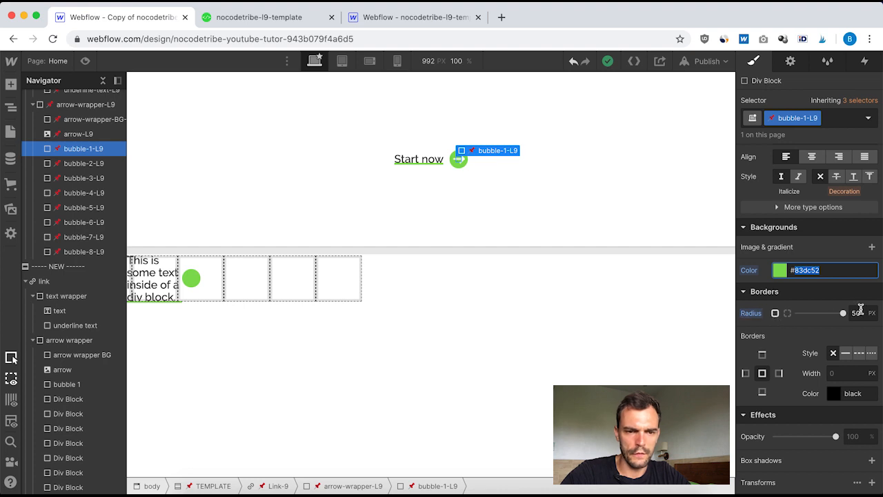
{"action": "scroll", "coordinate": [830, 351], "scroll_direction": "down", "scroll_amount": 3}
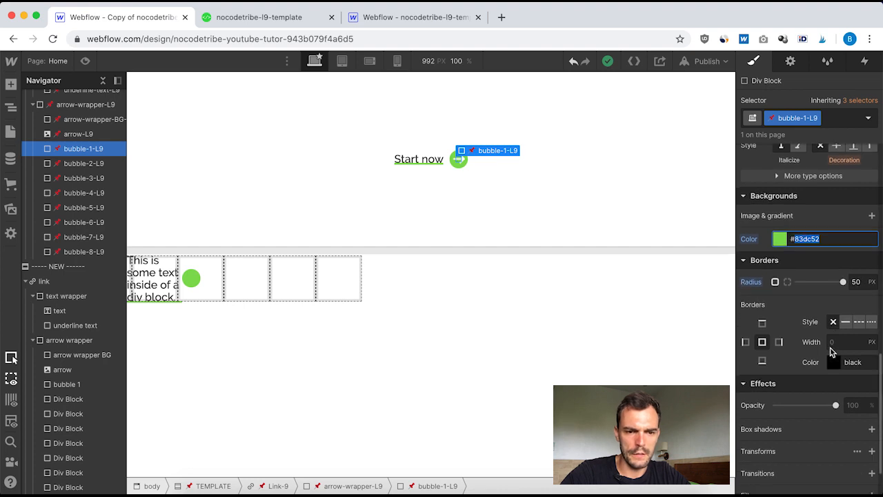
{"action": "left_click", "coordinate": [69, 384]}
{"action": "scroll", "coordinate": [811, 238], "scroll_direction": "up", "scroll_amount": 2}
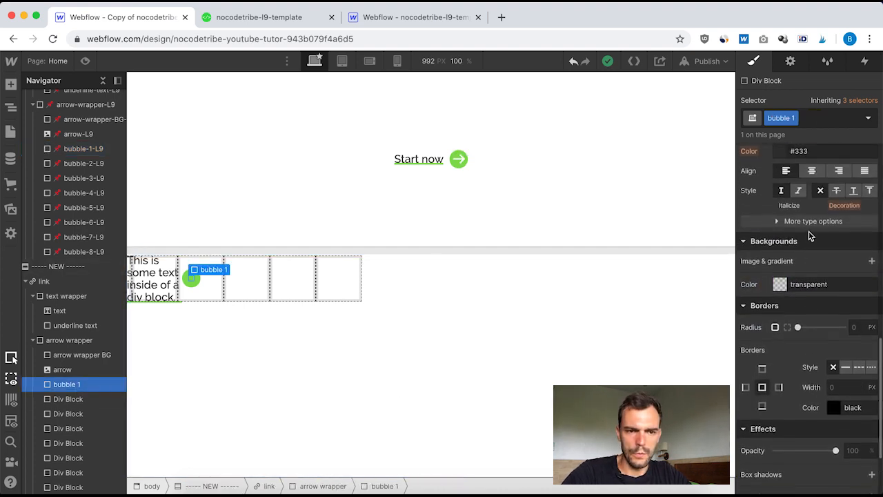
{"action": "scroll", "coordinate": [810, 236], "scroll_direction": "up", "scroll_amount": 1}
{"action": "double_click", "coordinate": [806, 305]}
{"action": "type", "text": "#83dc52"}
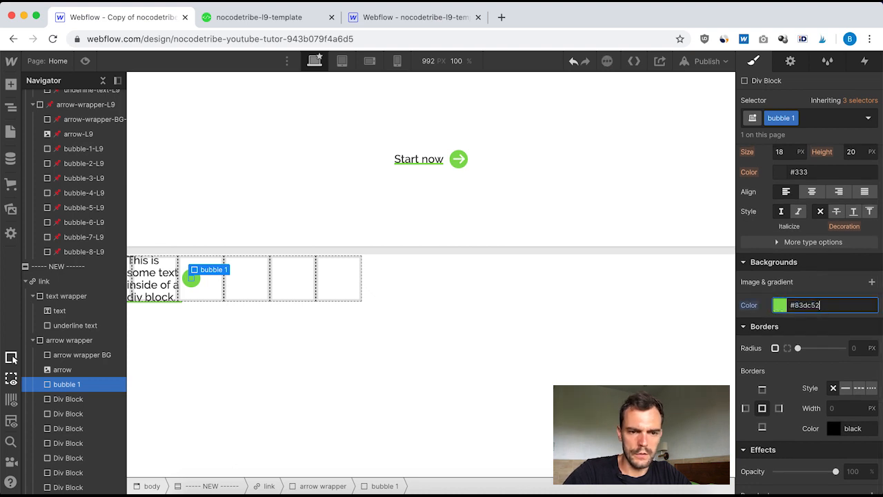
{"action": "left_click", "coordinate": [865, 347]}
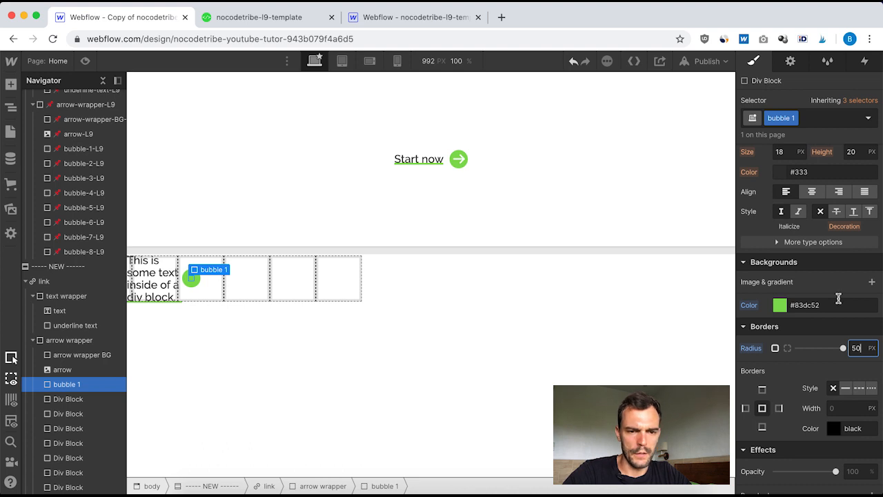
Recheck the template's bubble-1-L9 styles from layout and size through borders and effects against the new bubble 1.
{"action": "scroll", "coordinate": [794, 360], "scroll_direction": "up", "scroll_amount": 4}
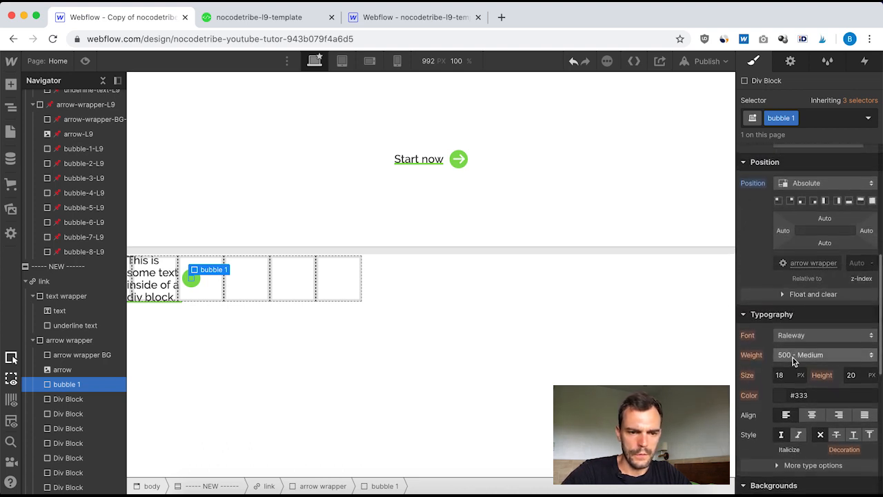
{"action": "left_click", "coordinate": [83, 149]}
{"action": "scroll", "coordinate": [836, 231], "scroll_direction": "up", "scroll_amount": 5}
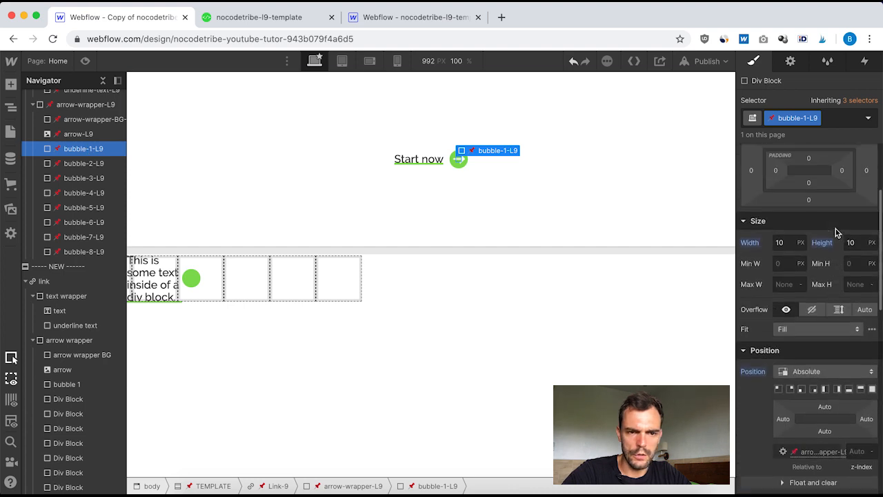
{"action": "scroll", "coordinate": [835, 232], "scroll_direction": "down", "scroll_amount": 5}
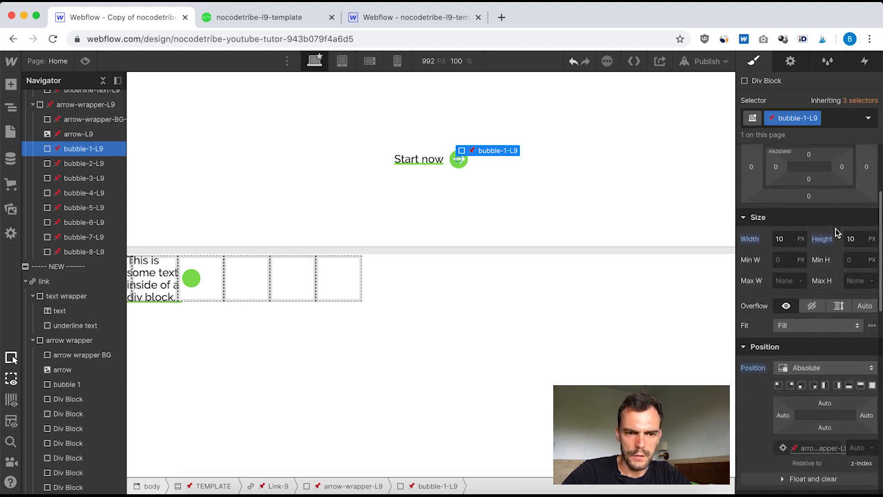
{"action": "scroll", "coordinate": [835, 229], "scroll_direction": "down", "scroll_amount": 5}
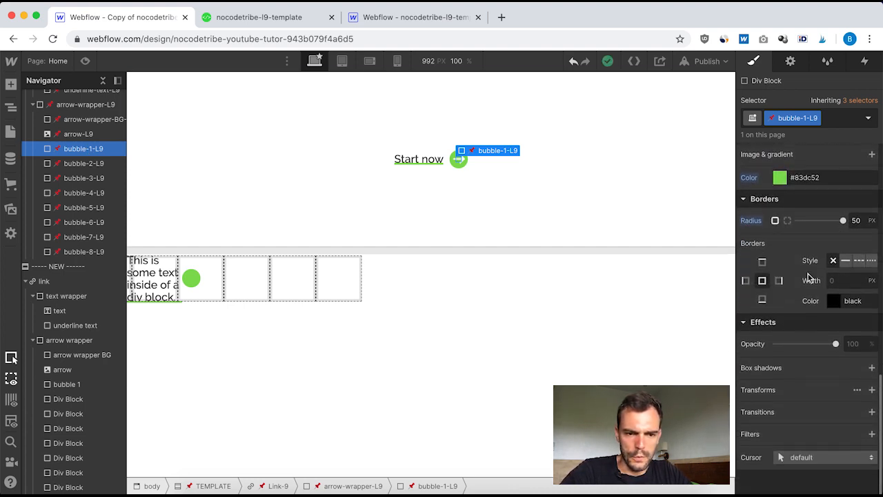
{"action": "scroll", "coordinate": [804, 337], "scroll_direction": "up", "scroll_amount": 10}
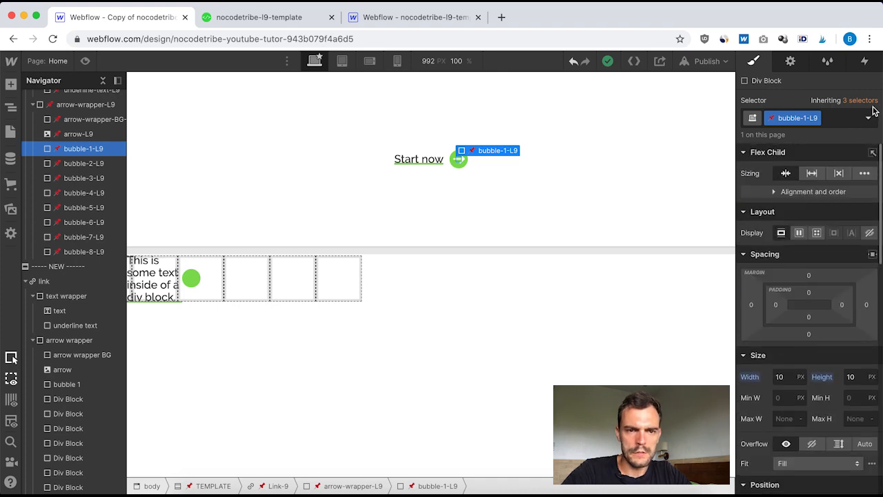
{"action": "left_click", "coordinate": [869, 118]}
{"action": "left_click", "coordinate": [868, 119]}
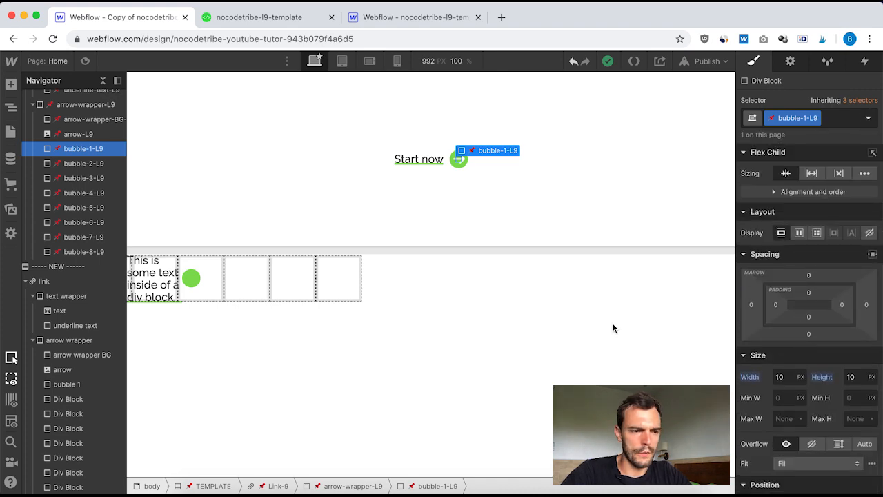
Apply the existing "bubble 1" class to the div block directly below bubble 1.
{"action": "left_click", "coordinate": [59, 389]}
{"action": "left_click", "coordinate": [69, 401]}
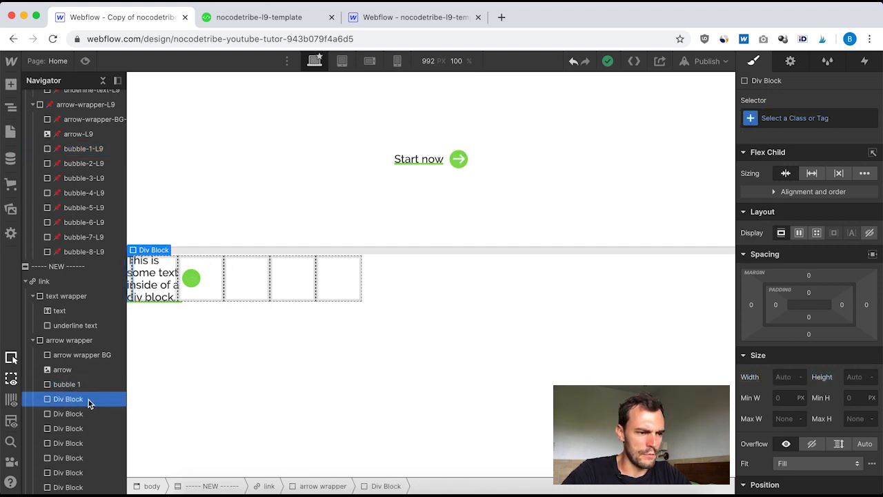
{"action": "left_click", "coordinate": [777, 119]}
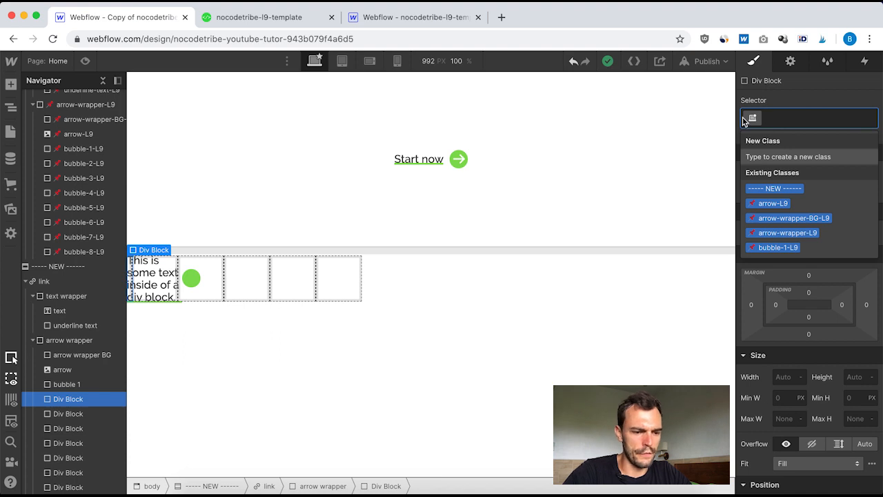
{"action": "type", "text": "bubb"}
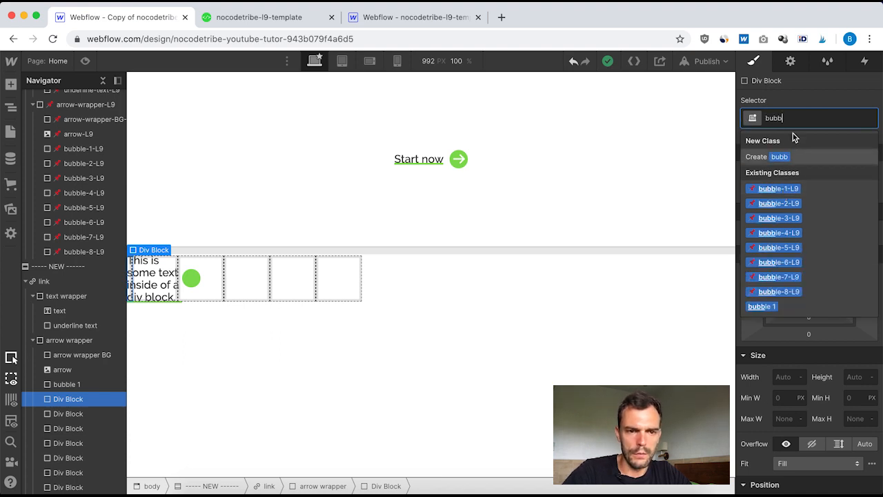
{"action": "left_click", "coordinate": [770, 306]}
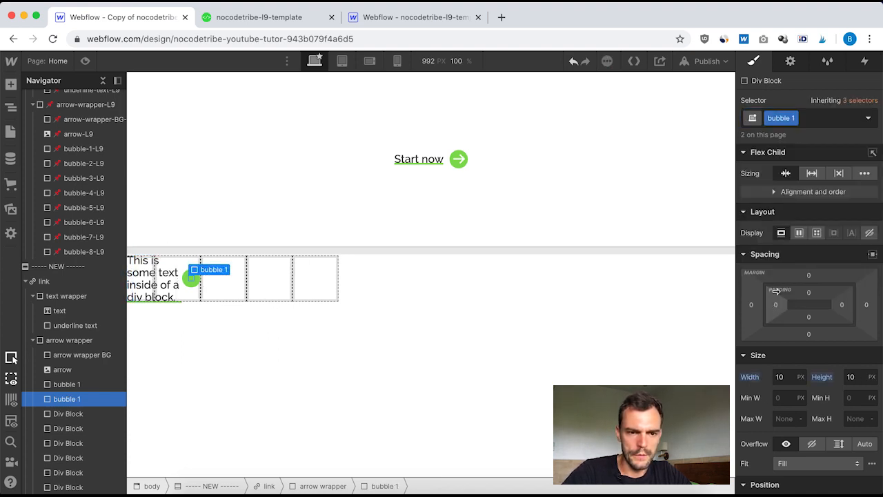
Duplicate the class on the second bubble and rename the duplicate "bubble 2".
{"action": "left_click", "coordinate": [796, 119]}
{"action": "left_click", "coordinate": [792, 147]}
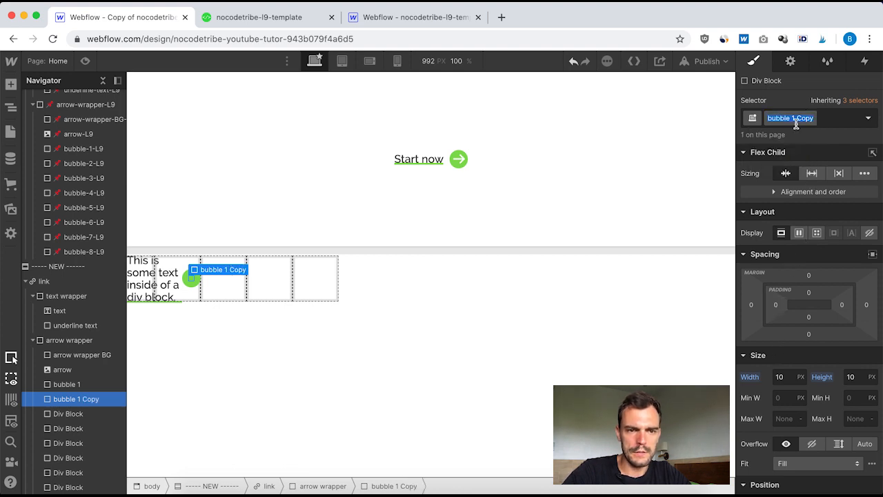
{"action": "left_click", "coordinate": [790, 120]}
{"action": "left_click_drag", "start_coordinate": [791, 119], "coordinate": [811, 120]}
{"action": "type", "text": "2"}
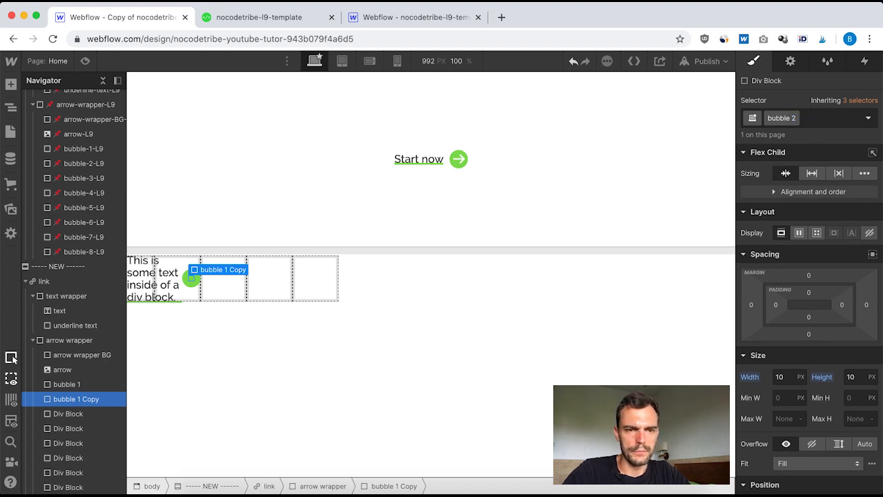
{"action": "key", "text": "Return"}
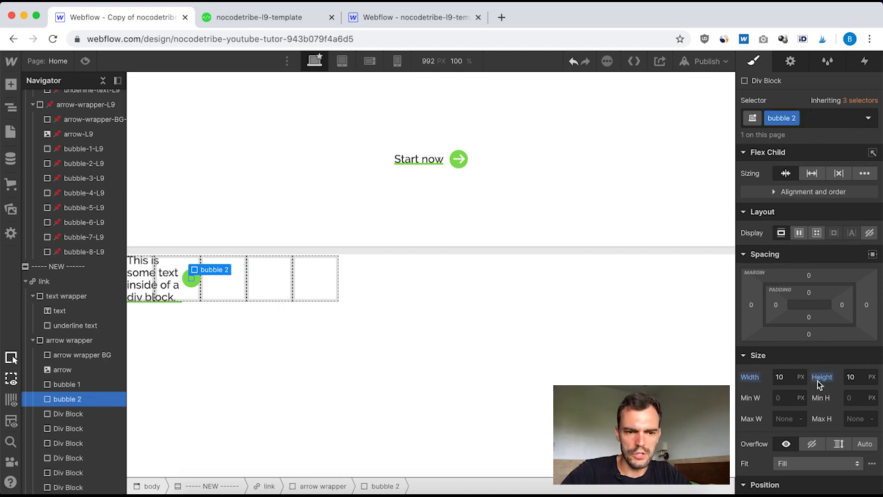
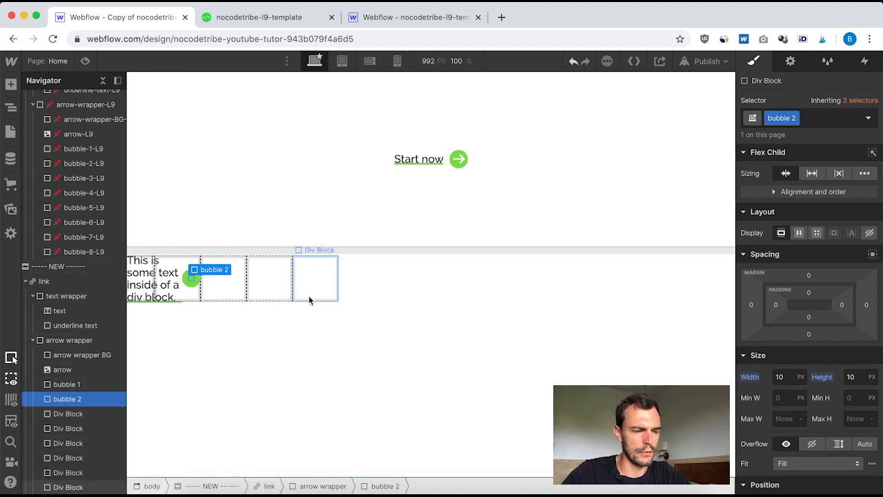
Following the template's bubble-2-L9 styles, set bubble 2's width and height to 6 px.
{"action": "left_click", "coordinate": [81, 164]}
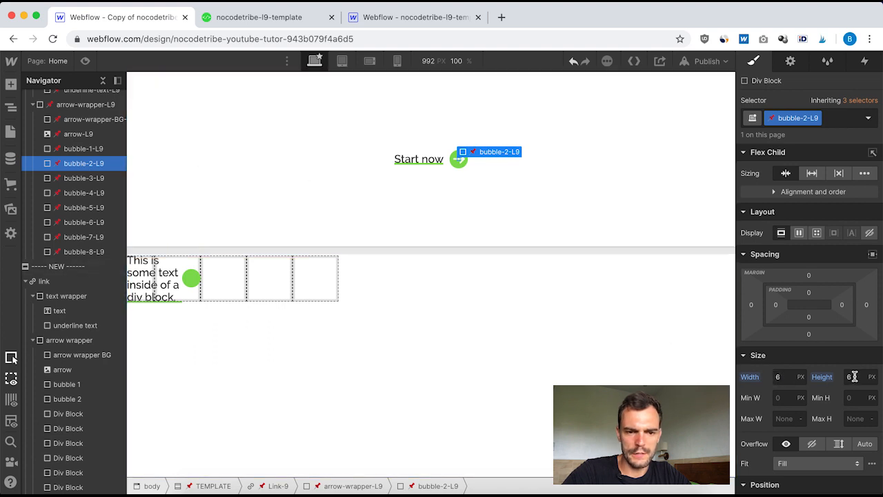
{"action": "scroll", "coordinate": [815, 360], "scroll_direction": "down", "scroll_amount": 10}
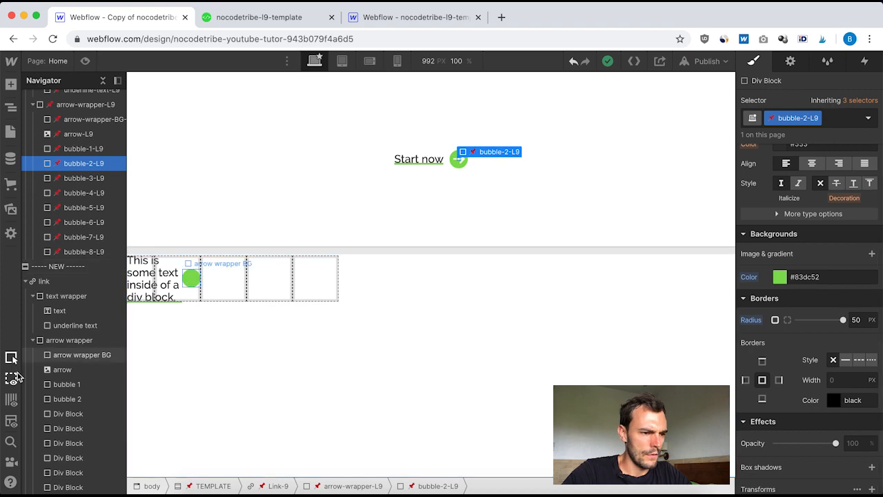
{"action": "left_click", "coordinate": [69, 399]}
{"action": "scroll", "coordinate": [814, 200], "scroll_direction": "up", "scroll_amount": 10}
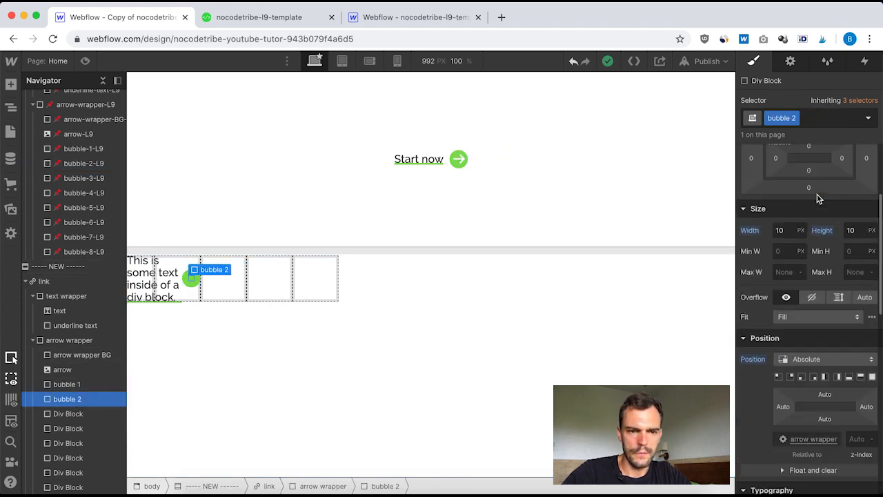
{"action": "left_click", "coordinate": [780, 376]}
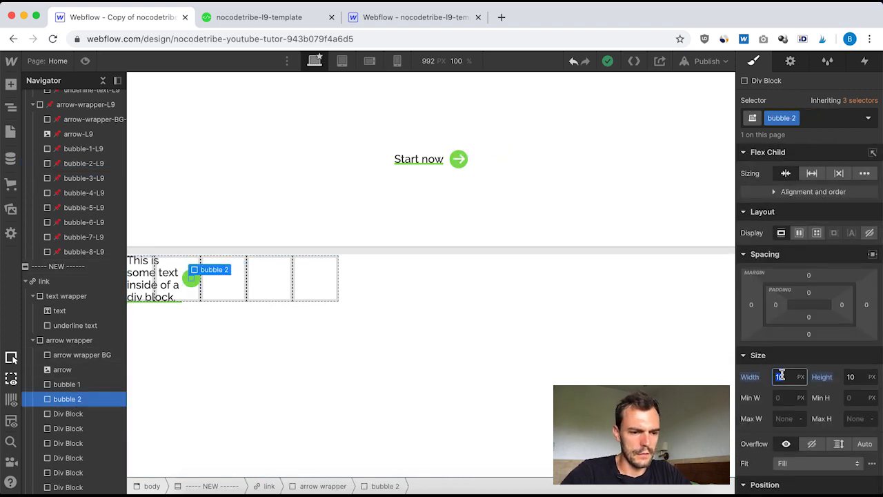
{"action": "key", "text": "Tab"}
{"action": "type", "text": "6"}
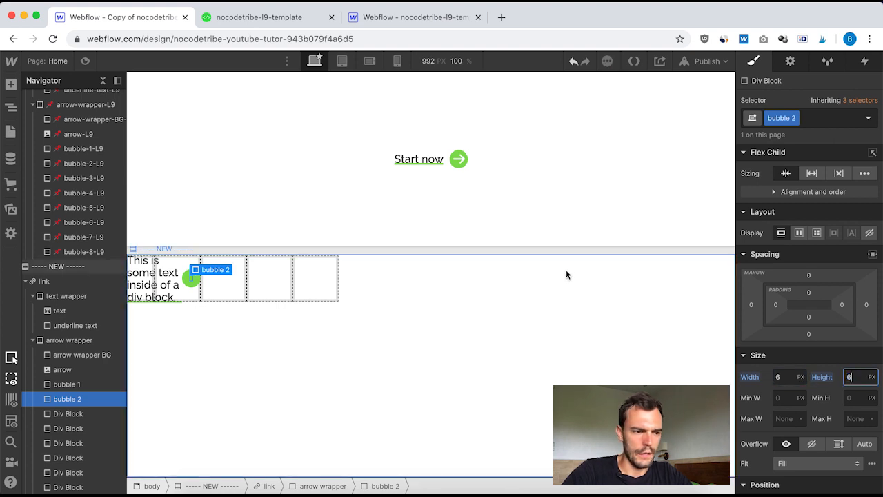
Check the template's bubble-3-L9 size and apply the existing "bubble 2" class to the div block directly below bubble 2.
{"action": "left_click", "coordinate": [78, 180]}
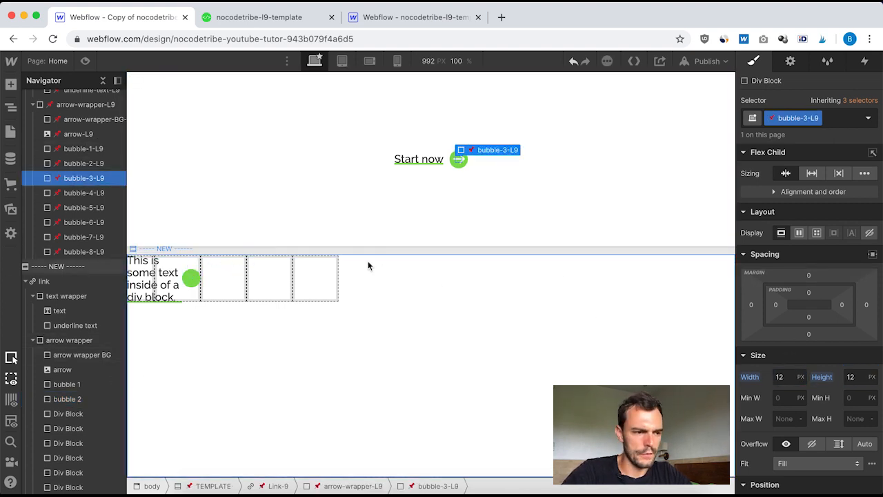
{"action": "left_click", "coordinate": [80, 415]}
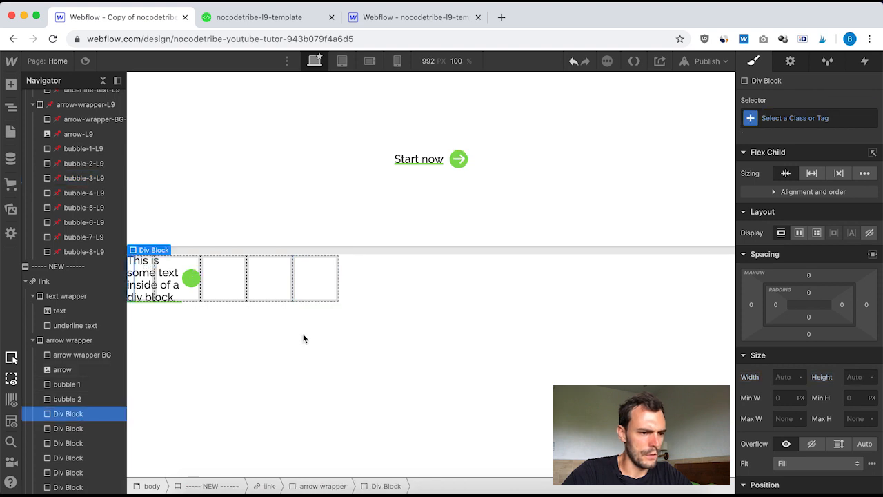
{"action": "left_click", "coordinate": [781, 117]}
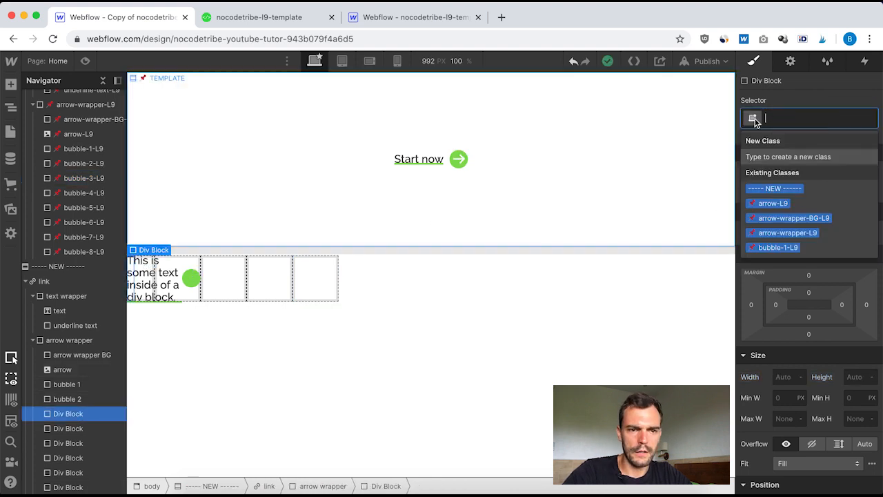
{"action": "type", "text": "bubbl"}
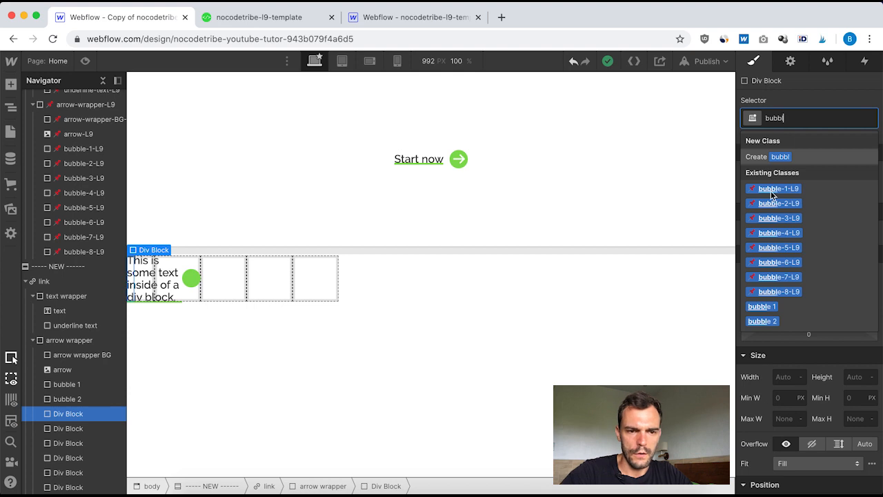
{"action": "left_click", "coordinate": [796, 321]}
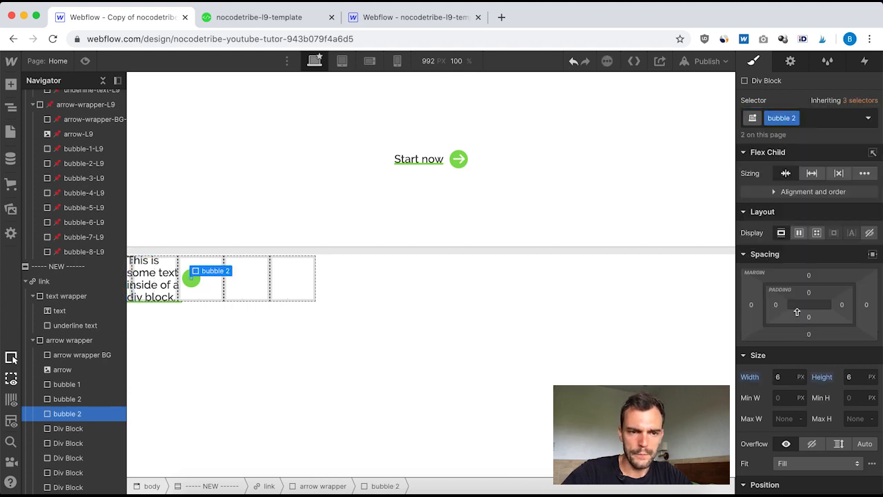
Duplicate the class on the third bubble and rename the duplicate "bubble 3".
{"action": "left_click", "coordinate": [787, 118]}
{"action": "left_click", "coordinate": [795, 149]}
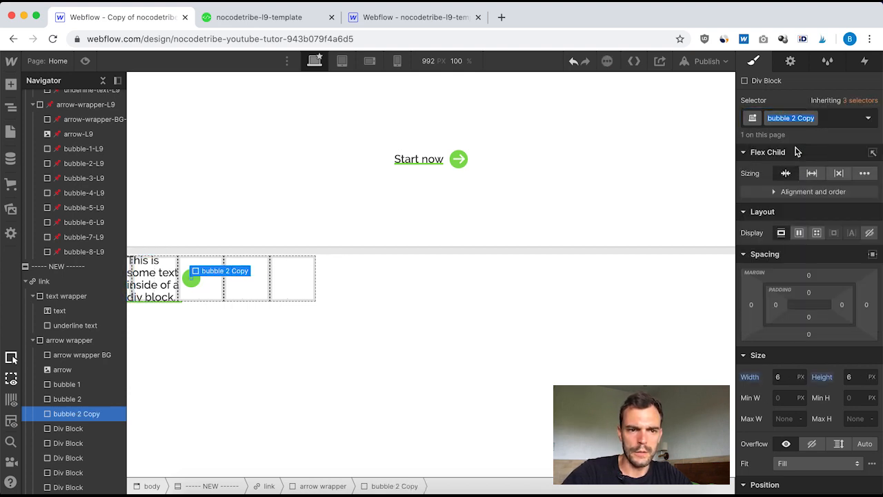
{"action": "left_click", "coordinate": [794, 118]}
{"action": "key", "text": "BackSpace"}
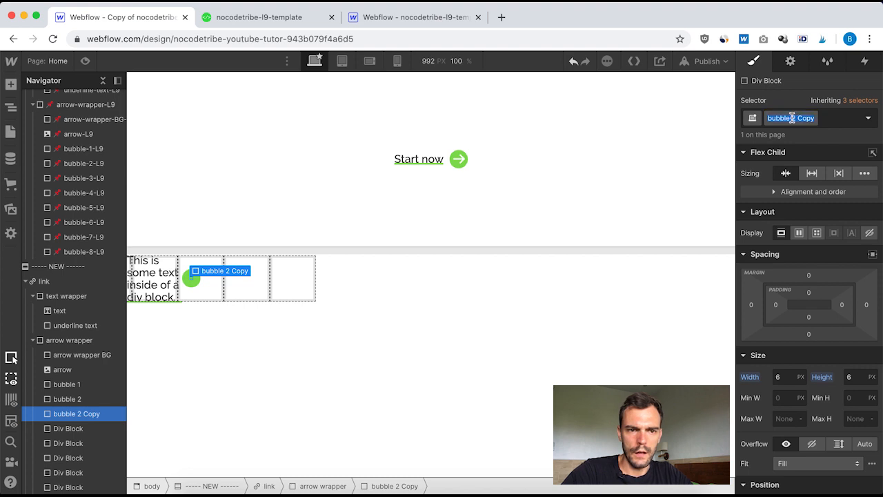
{"action": "type", "text": "2"}
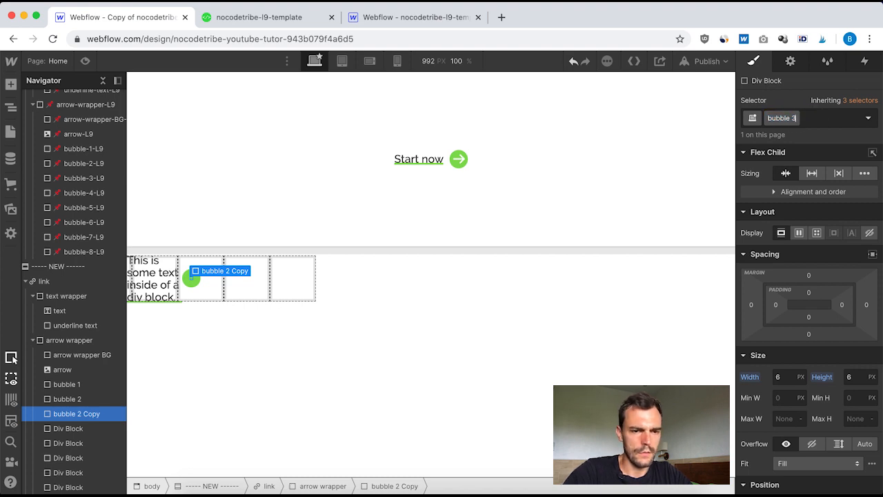
{"action": "key", "text": "Return"}
Set bubble 3's width and height to 12 px.
{"action": "left_click", "coordinate": [790, 377]}
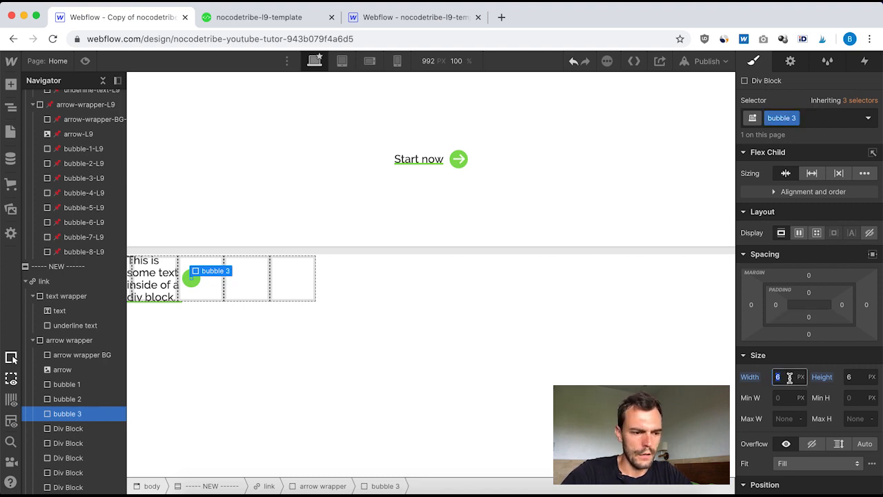
{"action": "left_click", "coordinate": [850, 376]}
{"action": "type", "text": "12"}
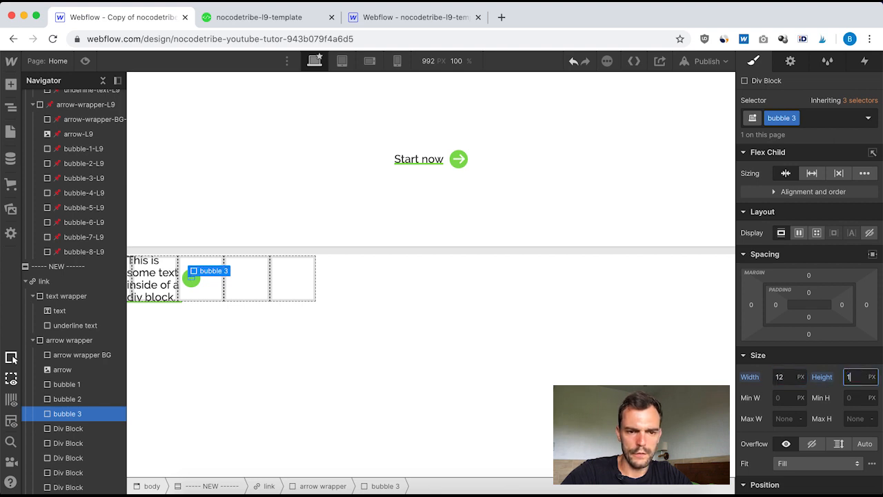
{"action": "key", "text": "Return"}
Check the template's bubble-4-L9 size, apply the "bubble 2" class to the div block directly below bubble 3 and duplicate that class.
{"action": "left_click", "coordinate": [89, 192]}
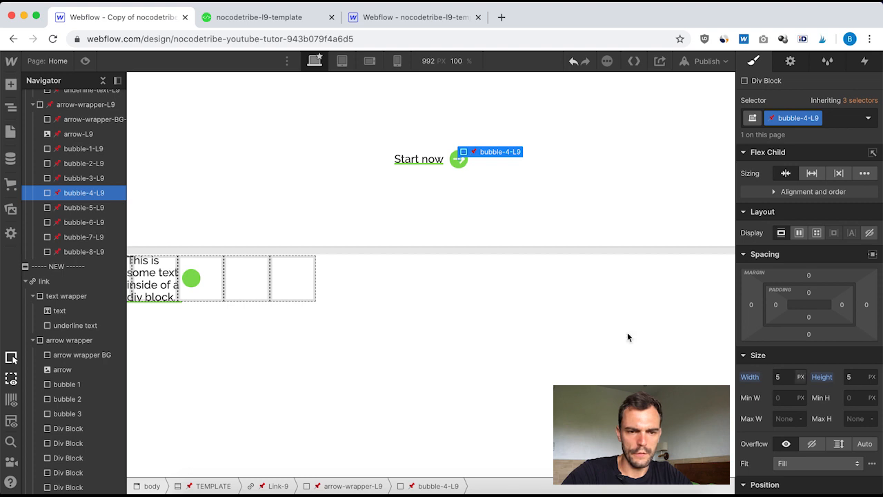
{"action": "left_click", "coordinate": [77, 429]}
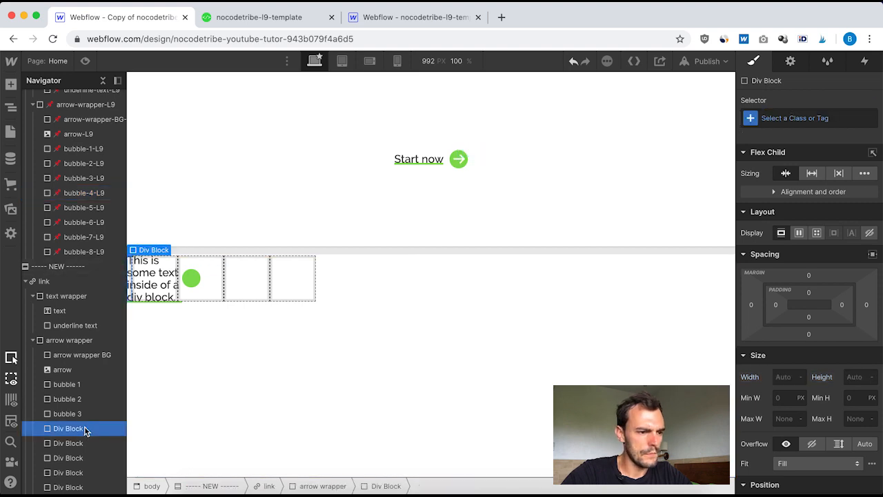
{"action": "left_click", "coordinate": [782, 117]}
{"action": "type", "text": "bubb"}
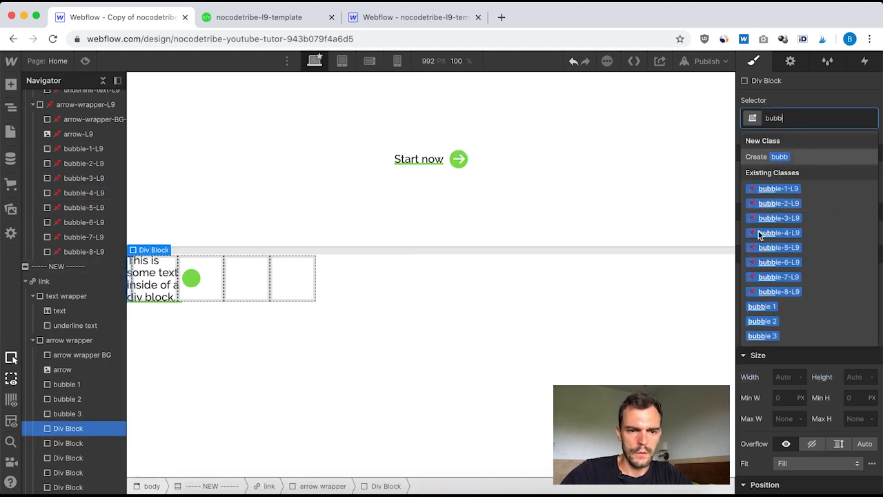
{"action": "left_click", "coordinate": [789, 321]}
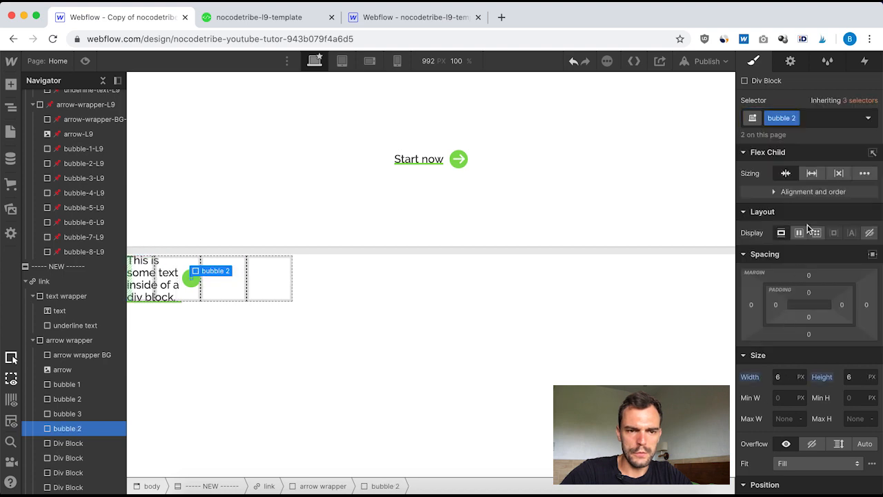
{"action": "left_click", "coordinate": [794, 118]}
{"action": "left_click", "coordinate": [789, 150]}
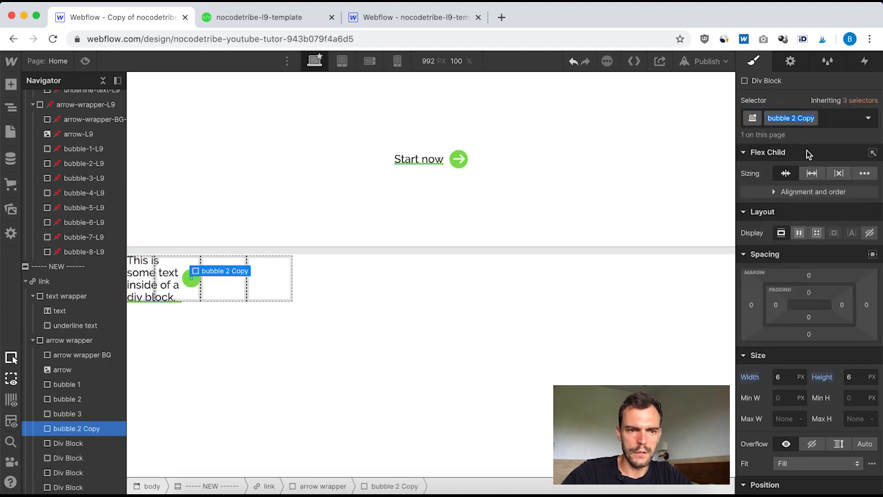
{"action": "left_click", "coordinate": [824, 118]}
{"action": "type", "text": "5"}
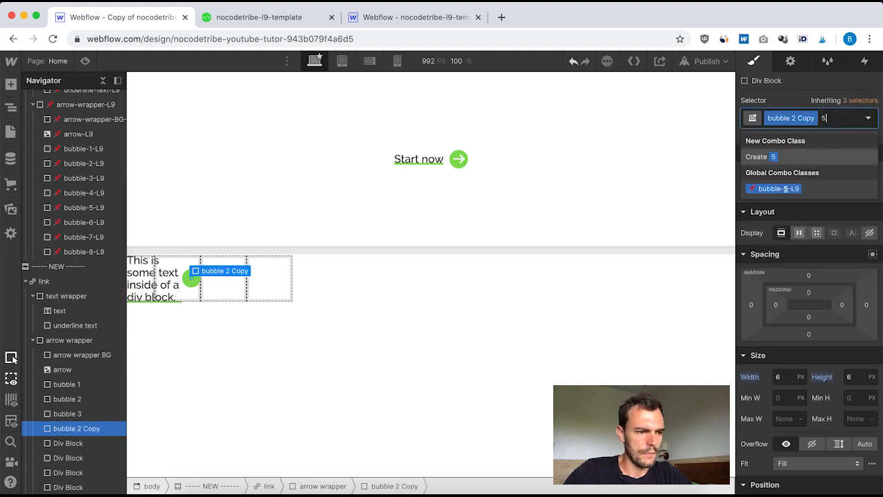
{"action": "key", "text": "BackSpace"}
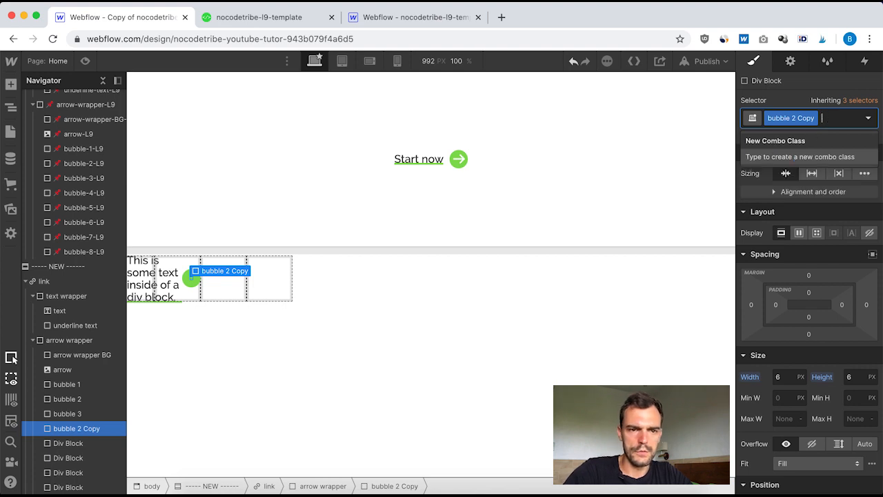
{"action": "key", "text": "Escape"}
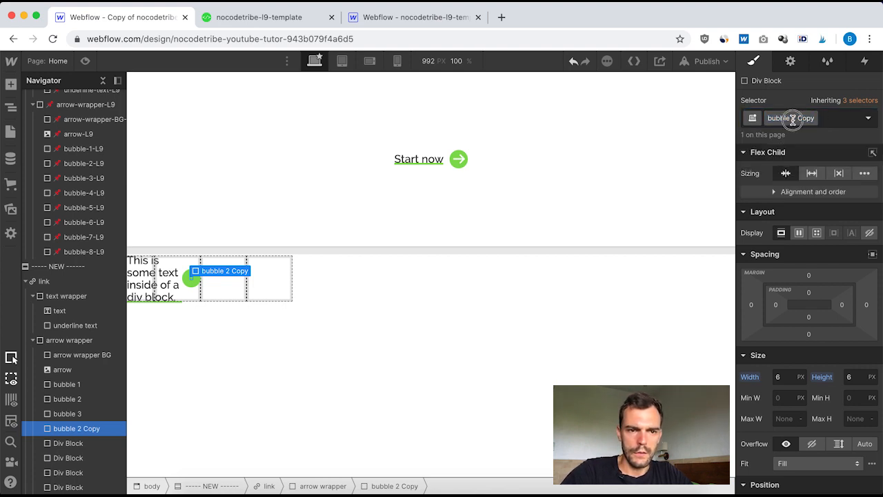
{"action": "left_click", "coordinate": [819, 120]}
{"action": "type", "text": "4"}
{"action": "key", "text": "Return"}
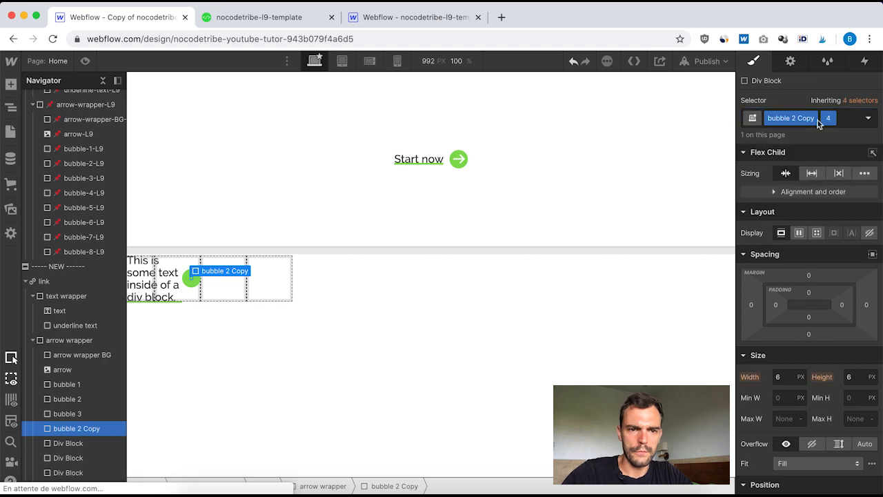
{"action": "left_click", "coordinate": [848, 120]}
{"action": "key", "text": "BackSpace"}
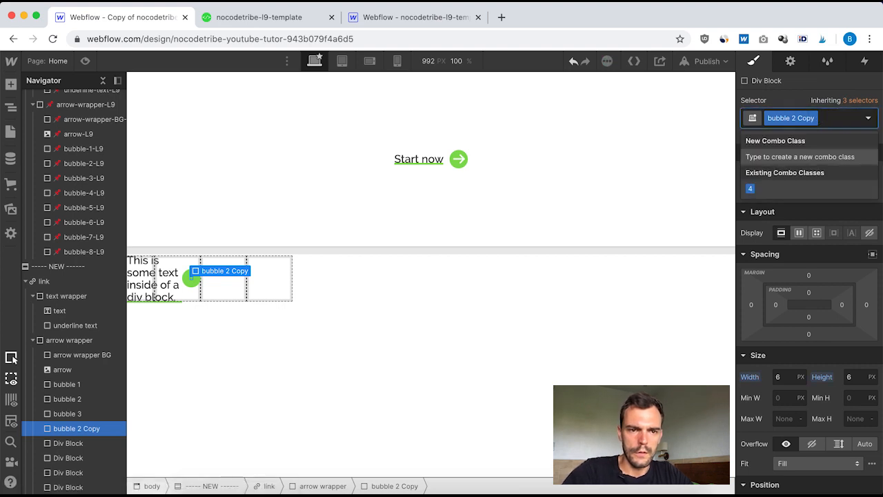
Rename the duplicated class on the fourth bubble "bubble 4".
{"action": "double_click", "coordinate": [798, 118]}
{"action": "left_click_drag", "start_coordinate": [793, 118], "coordinate": [813, 120]}
{"action": "key", "text": "BackSpace"}
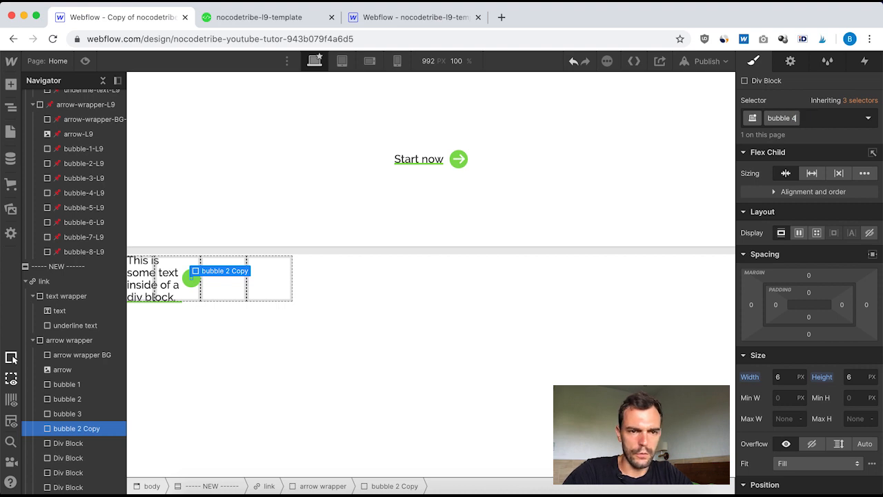
{"action": "key", "text": "Return"}
Set bubble 4's width and height to 3 px.
{"action": "left_click", "coordinate": [785, 378]}
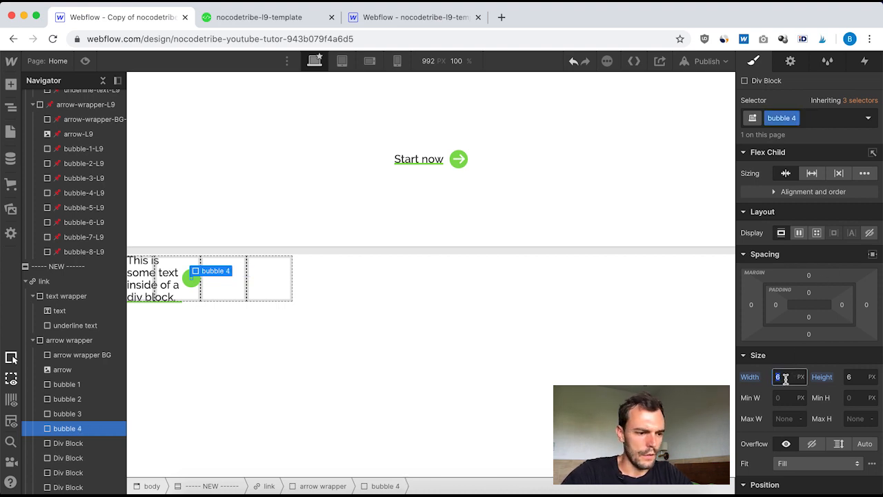
{"action": "type", "text": "3"}
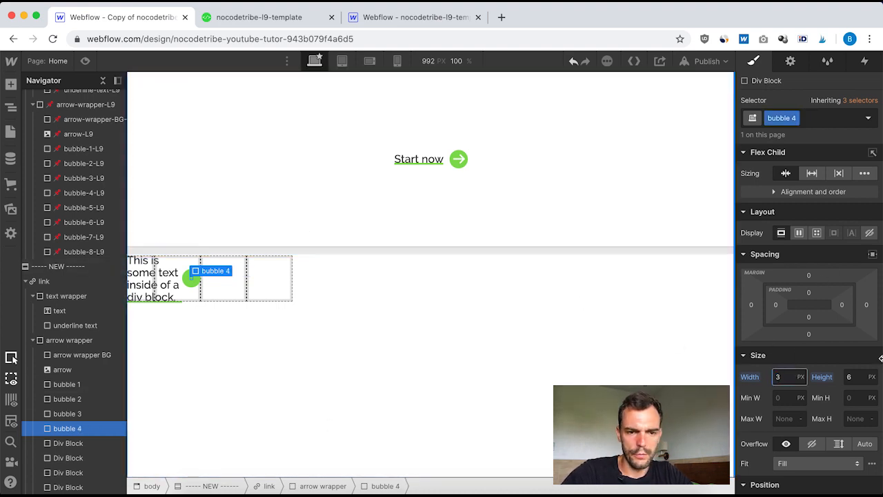
{"action": "key", "text": "Tab"}
{"action": "type", "text": "3"}
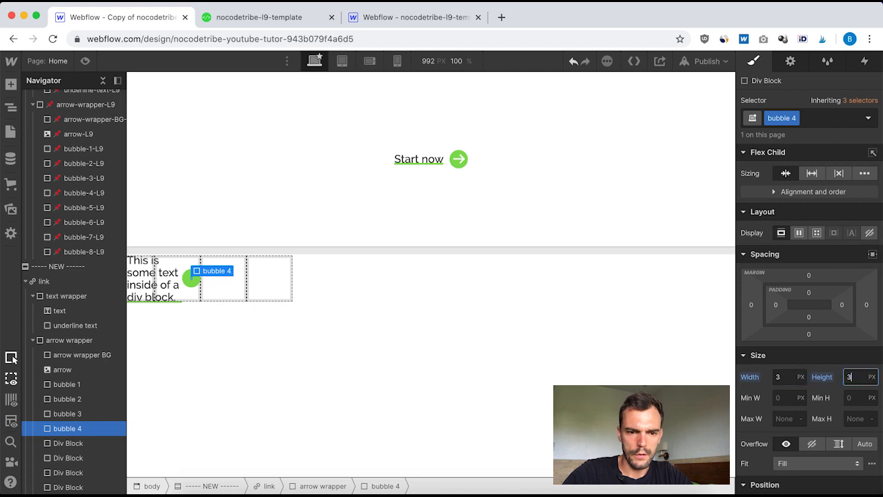
Recheck the template's bubble-4-L9 size and set bubble 4's width and height to 5 px.
{"action": "left_click", "coordinate": [94, 192]}
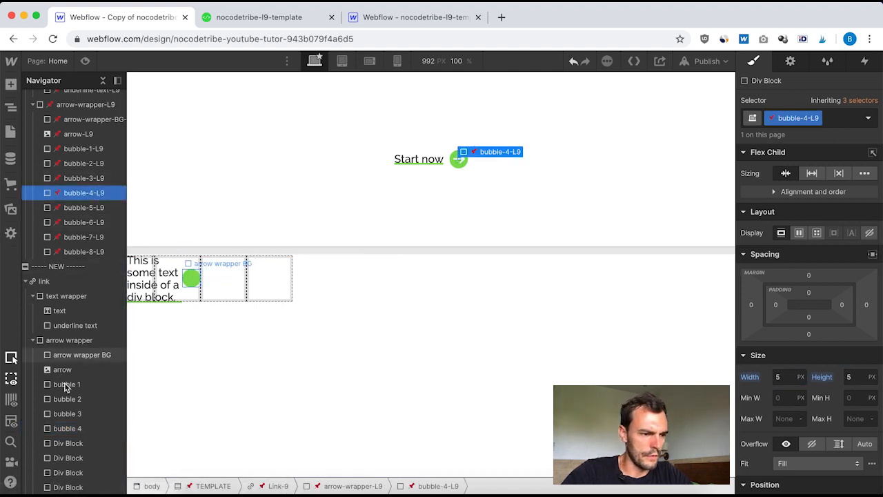
{"action": "left_click", "coordinate": [76, 429]}
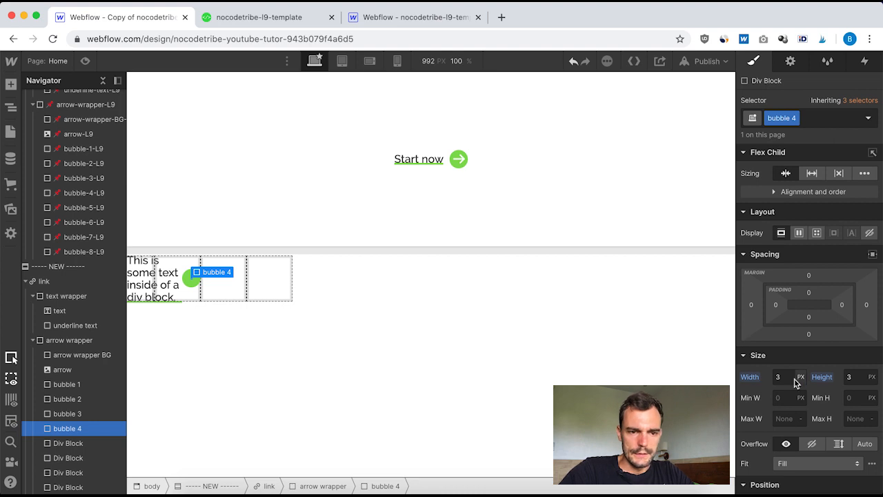
{"action": "left_click", "coordinate": [858, 377]}
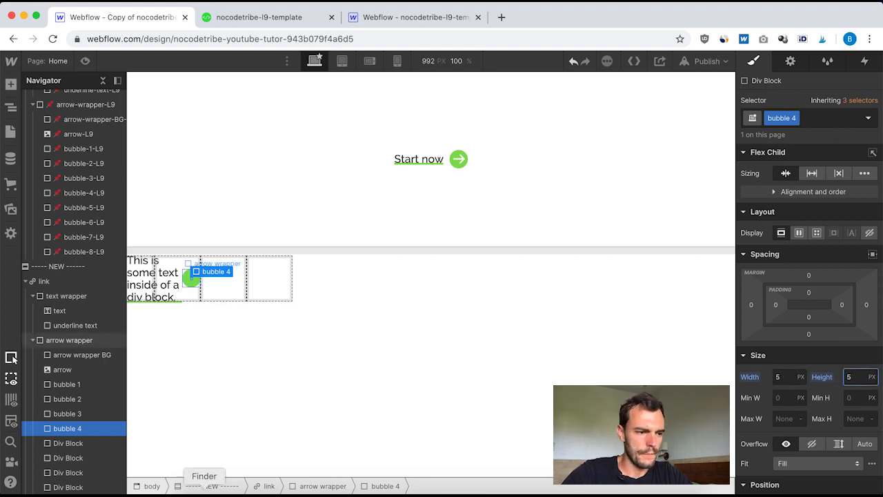
Check the template's bubble-5-L9 size and apply the existing "bubble 2" class to the div block directly below bubble 4.
{"action": "left_click", "coordinate": [91, 207]}
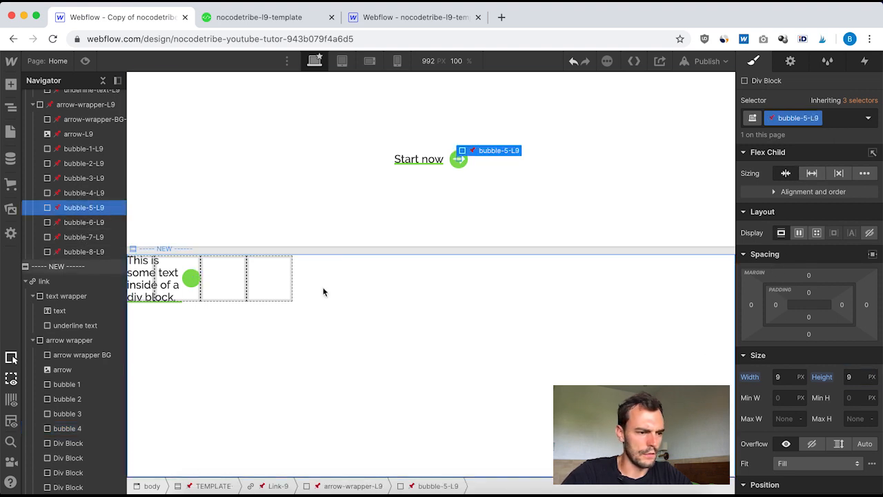
{"action": "left_click", "coordinate": [71, 442]}
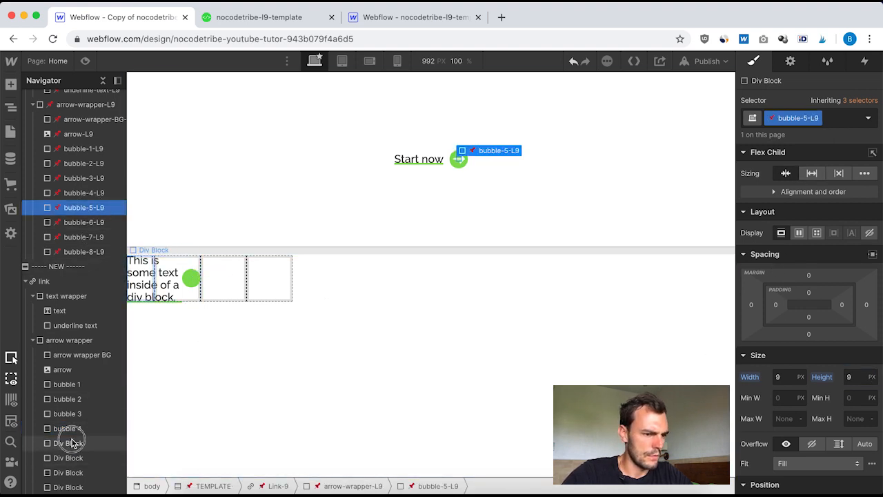
{"action": "left_click", "coordinate": [793, 122]}
{"action": "type", "text": "bubb"}
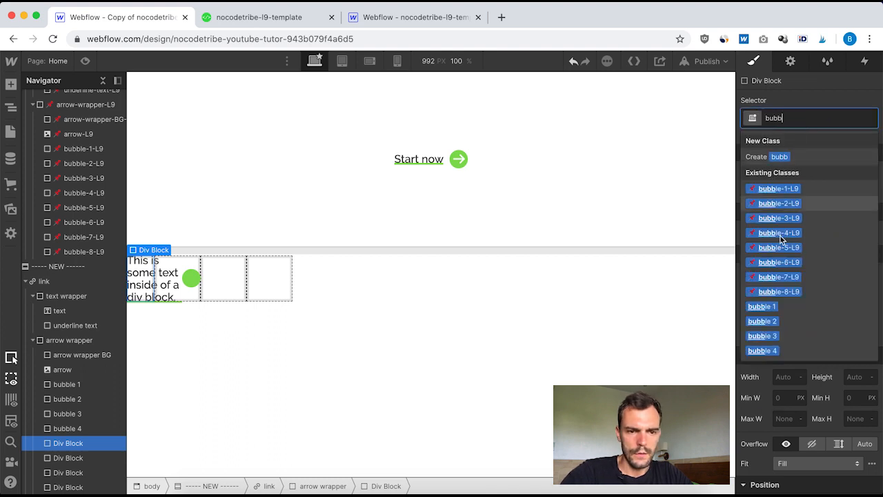
{"action": "left_click", "coordinate": [763, 321]}
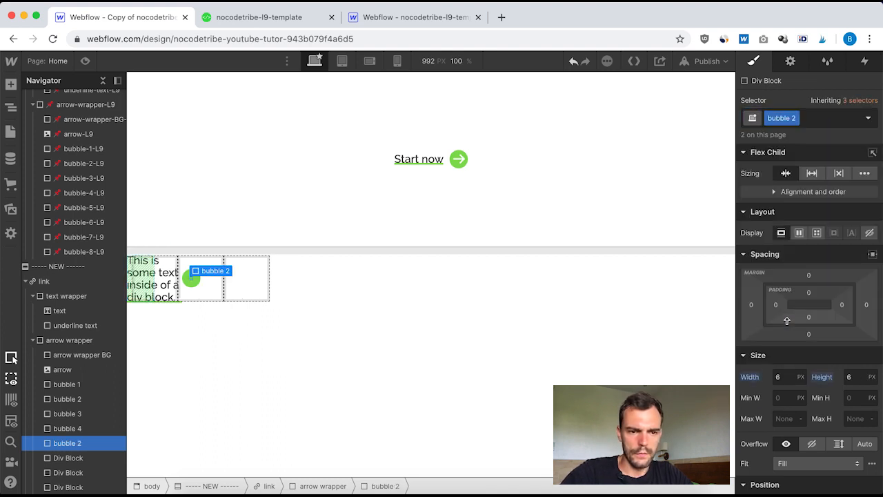
Duplicate the class on the fifth bubble and rename the duplicate "bubble 5".
{"action": "left_click", "coordinate": [794, 120]}
{"action": "left_click", "coordinate": [798, 152]}
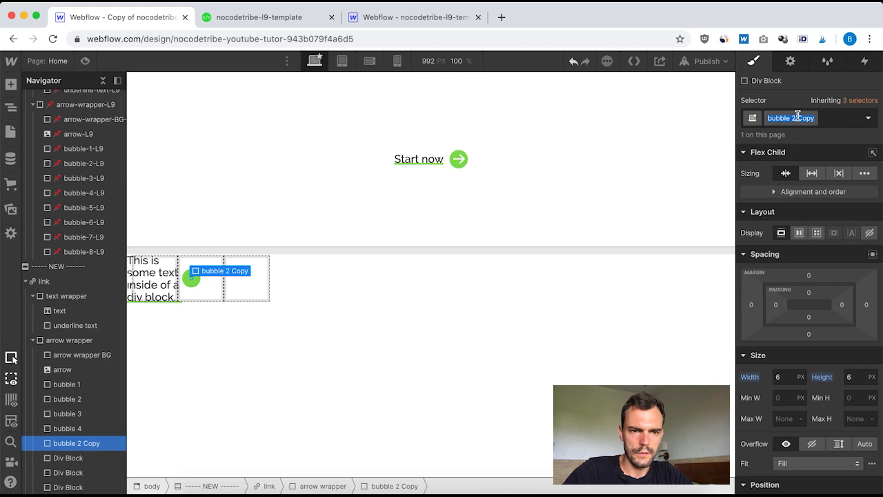
{"action": "key", "text": "BackSpace"}
{"action": "key", "text": "BackSpace"}
{"action": "key", "text": "BackSpace"}
{"action": "key", "text": "BackSpace"}
{"action": "key", "text": "BackSpace"}
{"action": "key", "text": "BackSpace"}
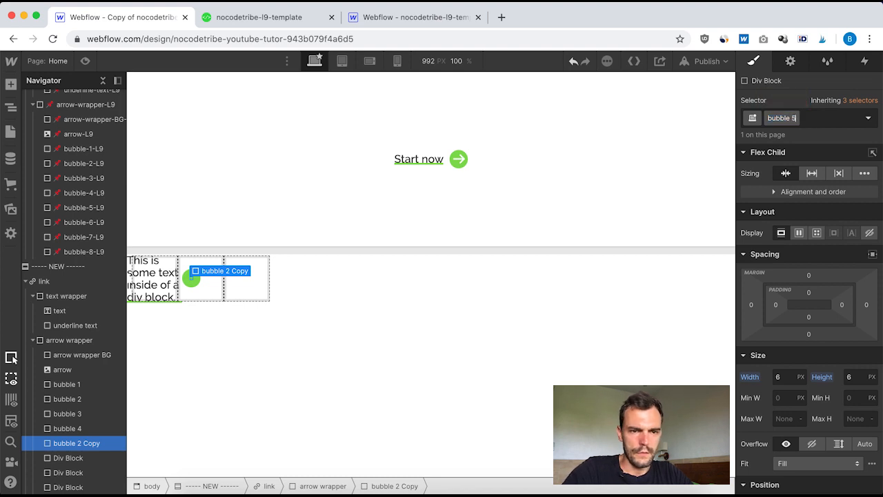
{"action": "type", "text": "5"}
{"action": "key", "text": "Return"}
Set bubble 5's width and height to 9 px.
{"action": "left_click", "coordinate": [789, 378]}
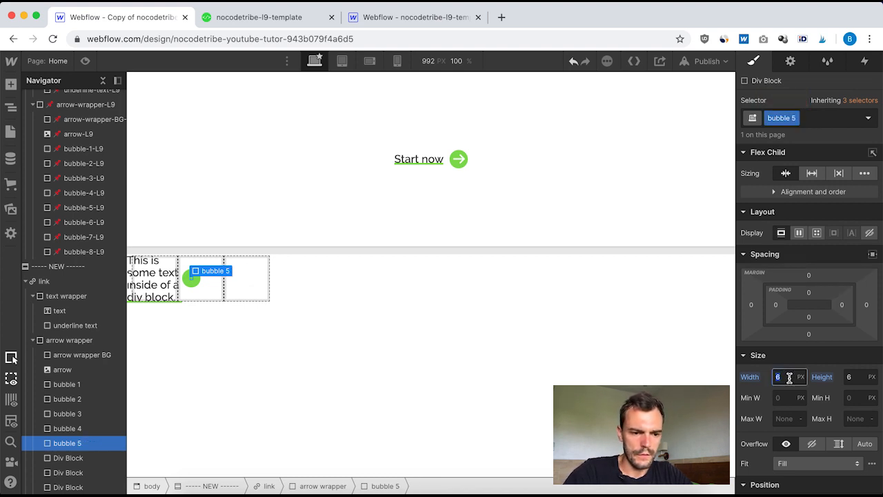
{"action": "type", "text": "9"}
{"action": "left_click", "coordinate": [853, 378]}
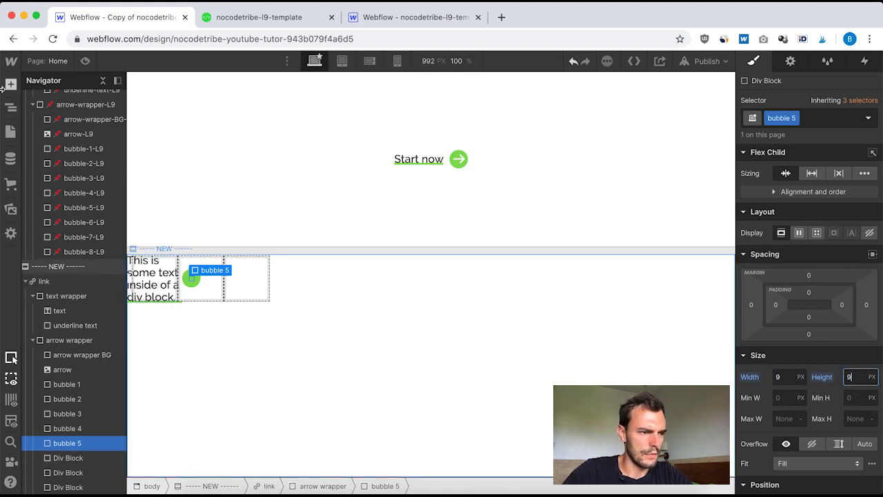
Check the sizes of the template's bubble-5-L9 and bubble-6-L9, and apply the existing "bubble 3" class to the div block directly below bubble 5.
{"action": "left_click", "coordinate": [82, 207]}
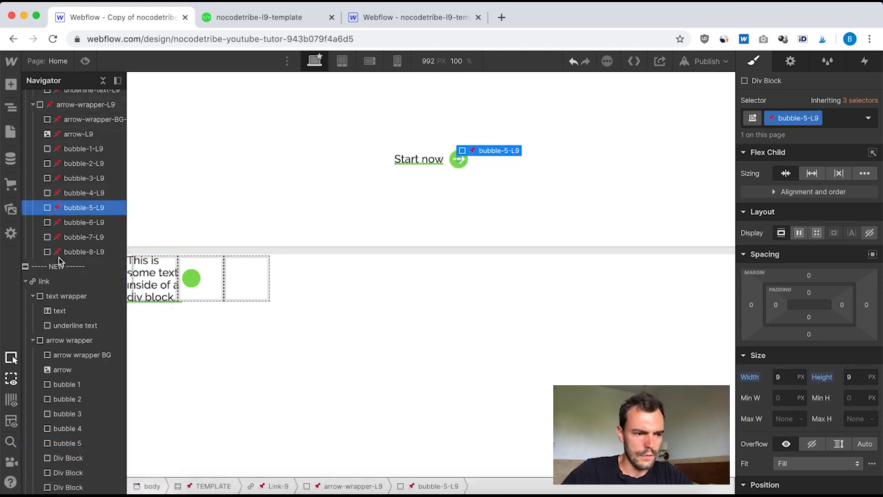
{"action": "left_click", "coordinate": [76, 222]}
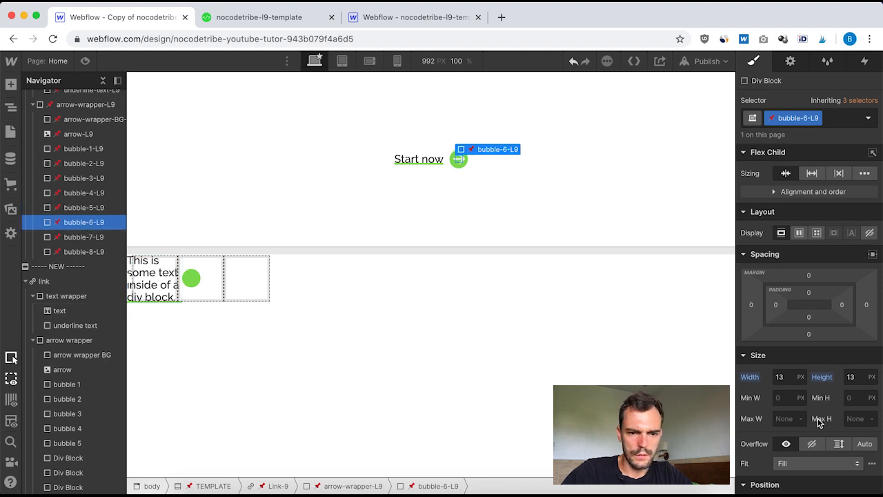
{"action": "left_click", "coordinate": [69, 457]}
{"action": "left_click", "coordinate": [774, 117]}
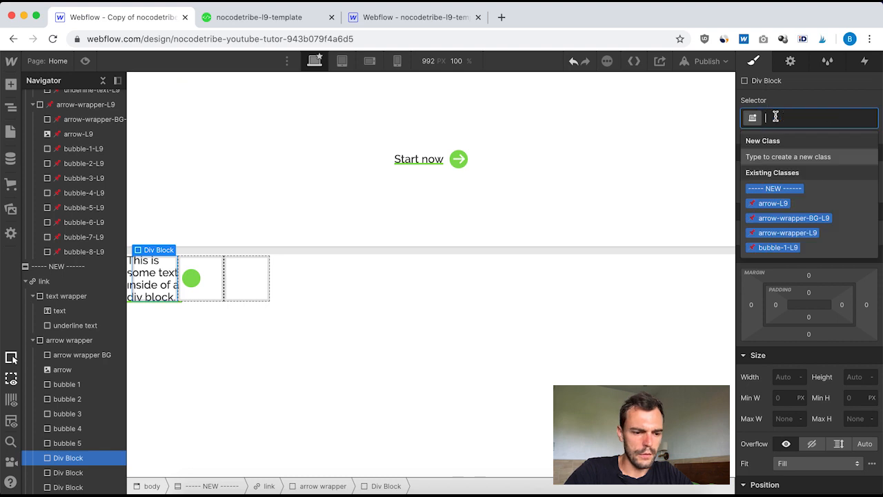
{"action": "type", "text": "bubb"}
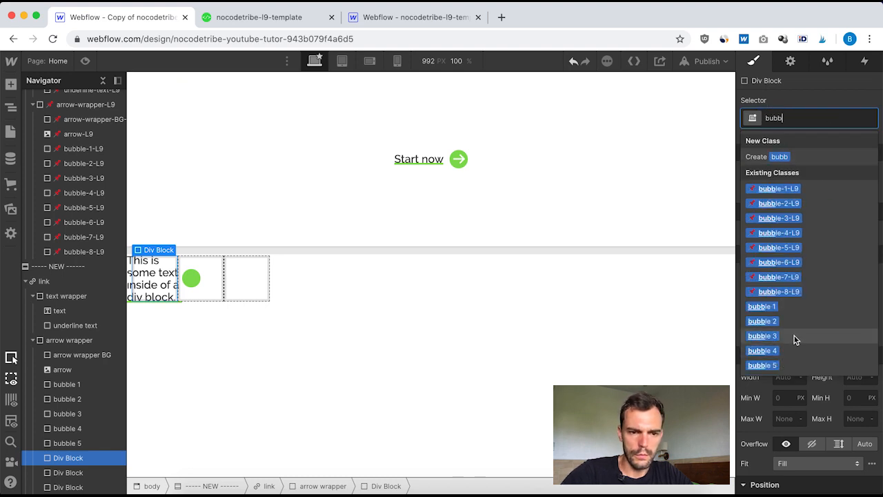
{"action": "left_click", "coordinate": [793, 336]}
Duplicate the sixth bubble's class, rename the duplicate "bubble 6", and set its width and height to 13 px.
{"action": "left_click", "coordinate": [797, 121]}
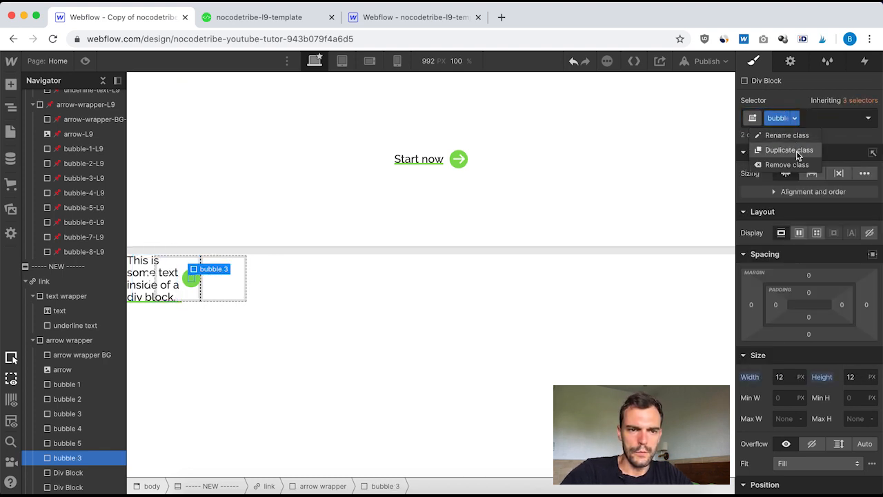
{"action": "left_click", "coordinate": [794, 149]}
{"action": "key", "text": "BackSpace"}
{"action": "key", "text": "BackSpace"}
{"action": "key", "text": "BackSpace"}
{"action": "key", "text": "BackSpace"}
{"action": "key", "text": "BackSpace"}
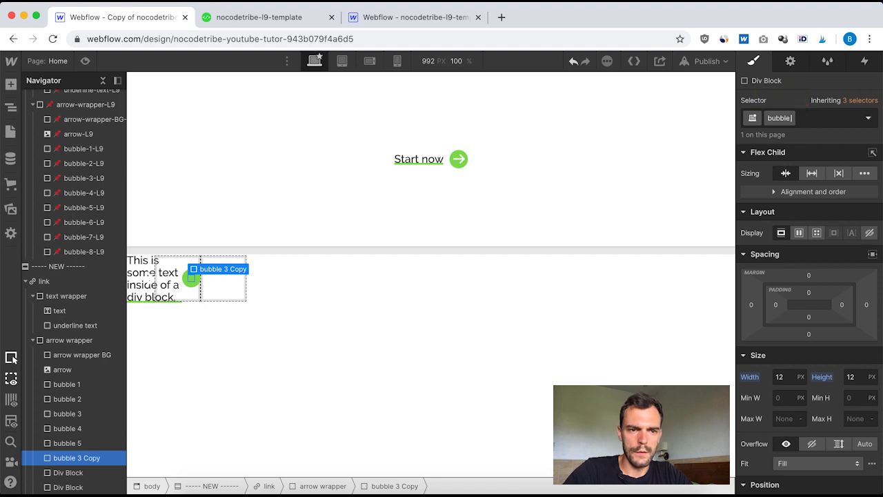
{"action": "type", "text": "6"}
{"action": "key", "text": "Return"}
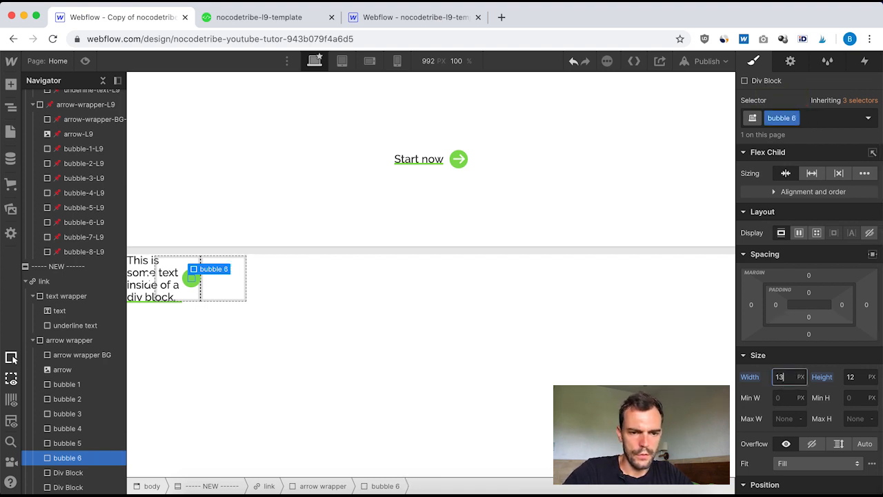
{"action": "left_click", "coordinate": [859, 379]}
{"action": "key", "text": "Return"}
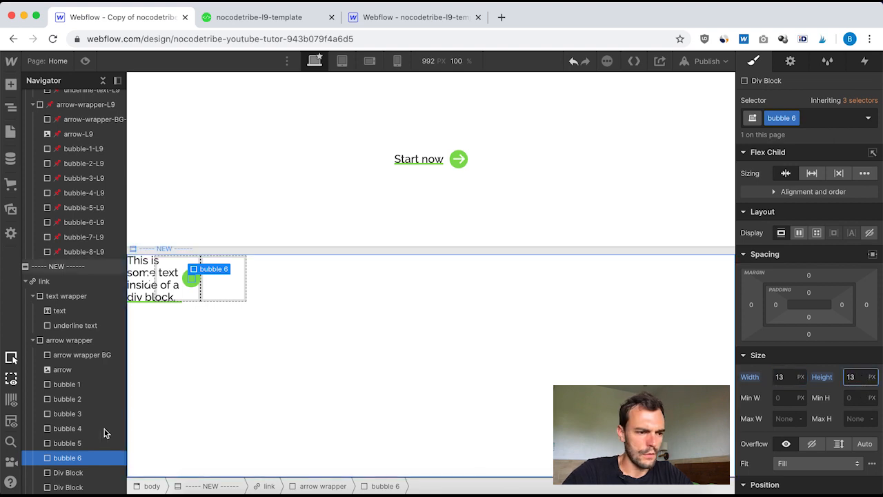
Check the template's bubble-7-L9 size and apply the existing "bubble 1" class to the div block directly below bubble 6.
{"action": "left_click", "coordinate": [87, 238]}
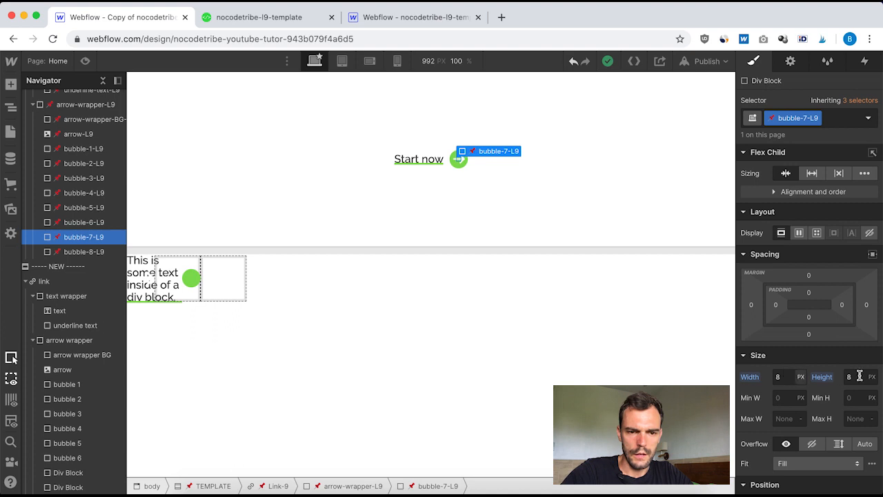
{"action": "left_click", "coordinate": [77, 472]}
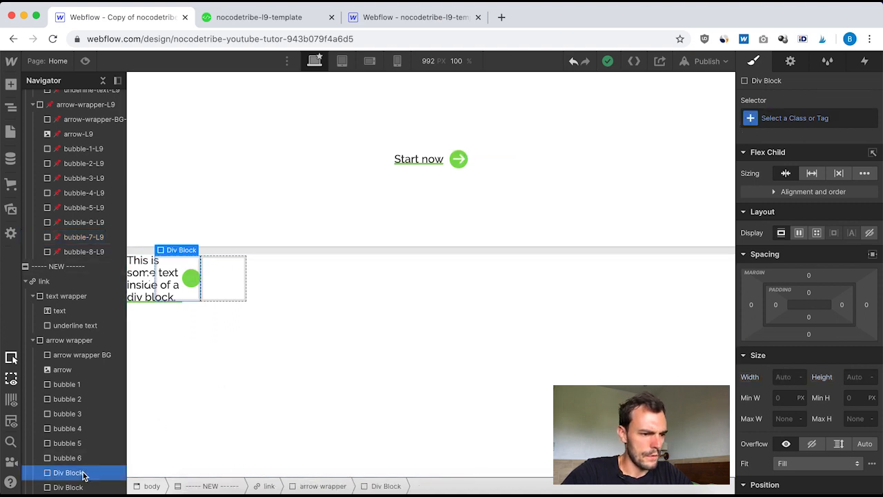
{"action": "left_click", "coordinate": [784, 118]}
{"action": "type", "text": "bubb"}
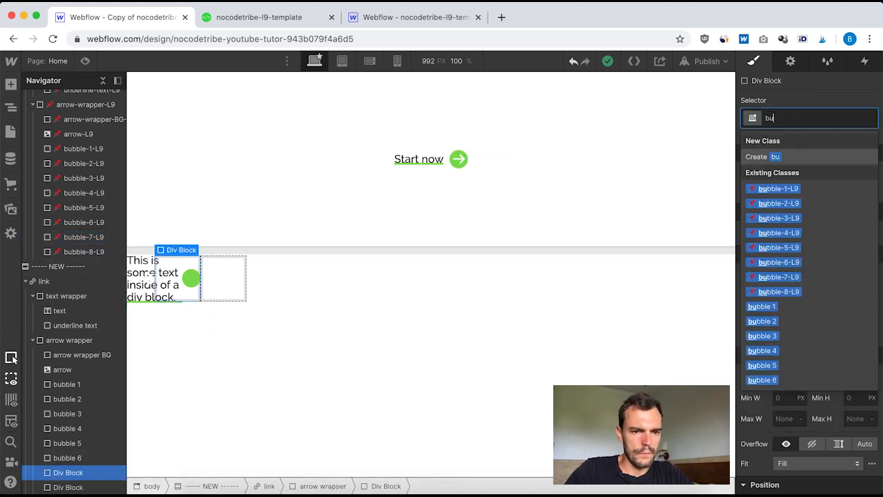
{"action": "left_click", "coordinate": [793, 307]}
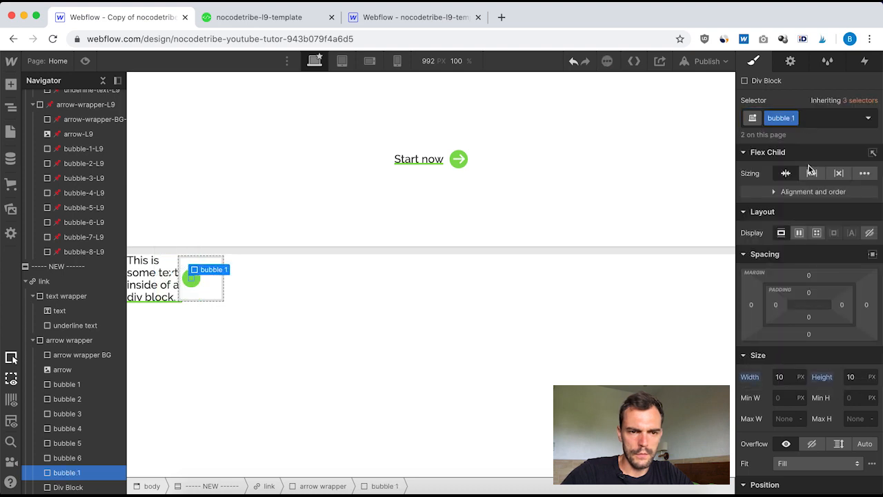
Duplicate the class on the seventh bubble and rename the duplicate "bubble 7".
{"action": "left_click", "coordinate": [793, 118]}
{"action": "left_click", "coordinate": [766, 146]}
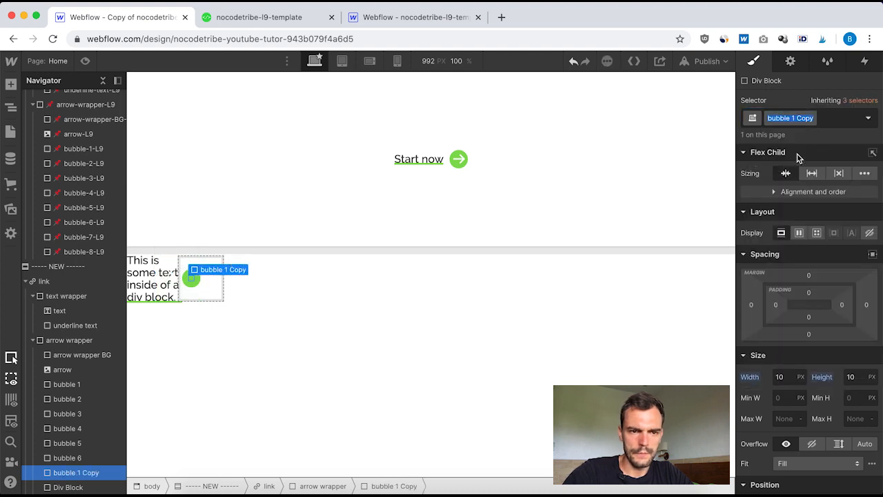
{"action": "key", "text": "BackSpace"}
{"action": "key", "text": "BackSpace"}
{"action": "key", "text": "BackSpace"}
{"action": "key", "text": "BackSpace"}
{"action": "key", "text": "BackSpace"}
{"action": "key", "text": "BackSpace"}
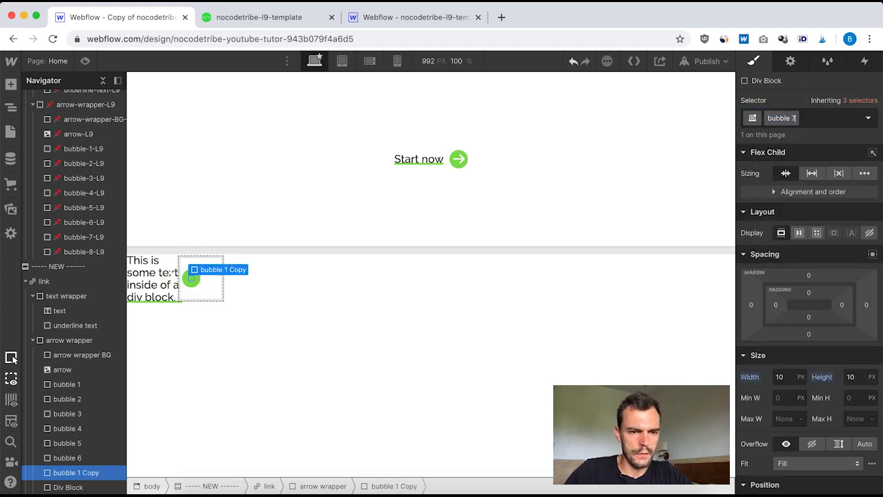
{"action": "type", "text": "7"}
{"action": "key", "text": "Return"}
Recheck the template's bubble-7-L9 size and set bubble 7's width and height to 8 px.
{"action": "left_click", "coordinate": [786, 376]}
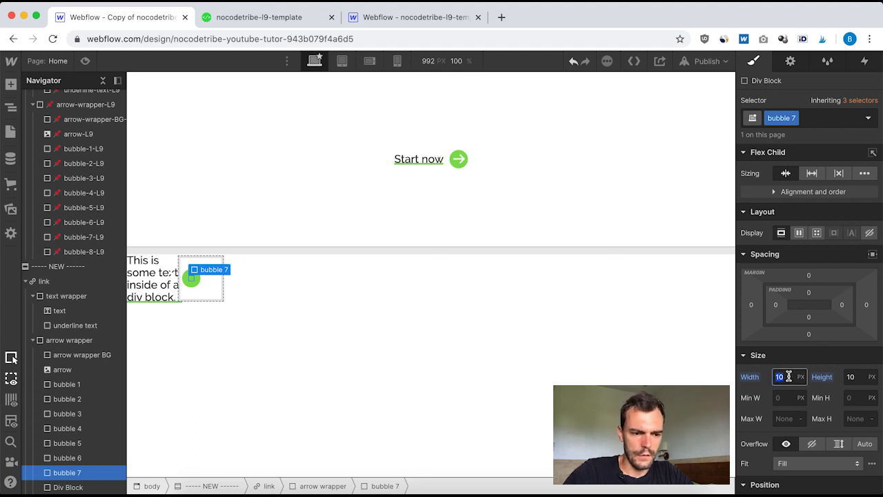
{"action": "left_click", "coordinate": [83, 237]}
{"action": "left_click", "coordinate": [77, 473]}
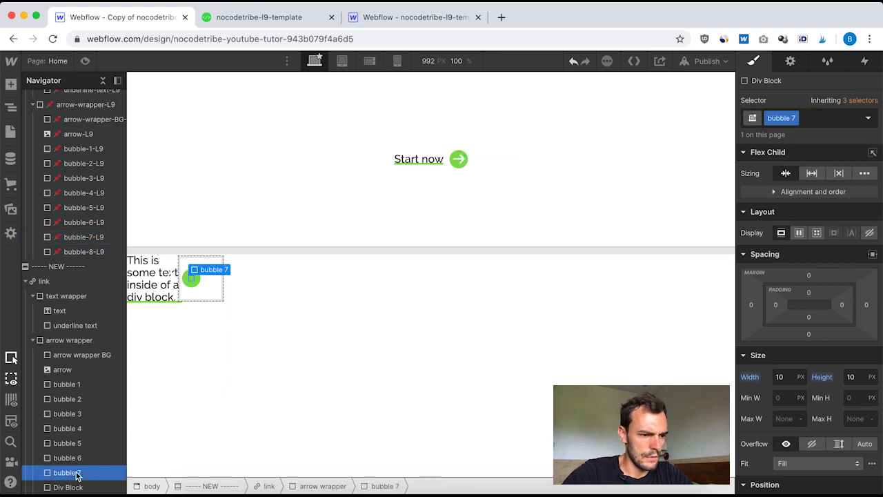
{"action": "left_click", "coordinate": [787, 376]}
{"action": "type", "text": "8"}
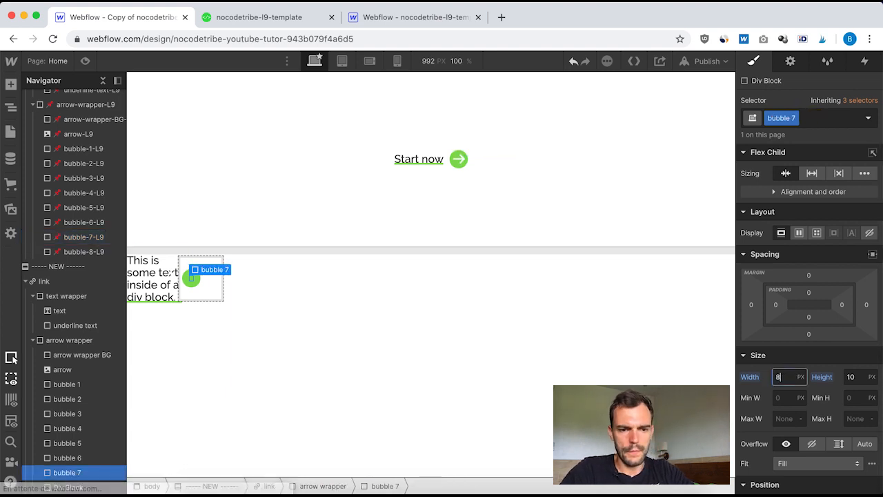
{"action": "left_click", "coordinate": [849, 377]}
{"action": "type", "text": "8"}
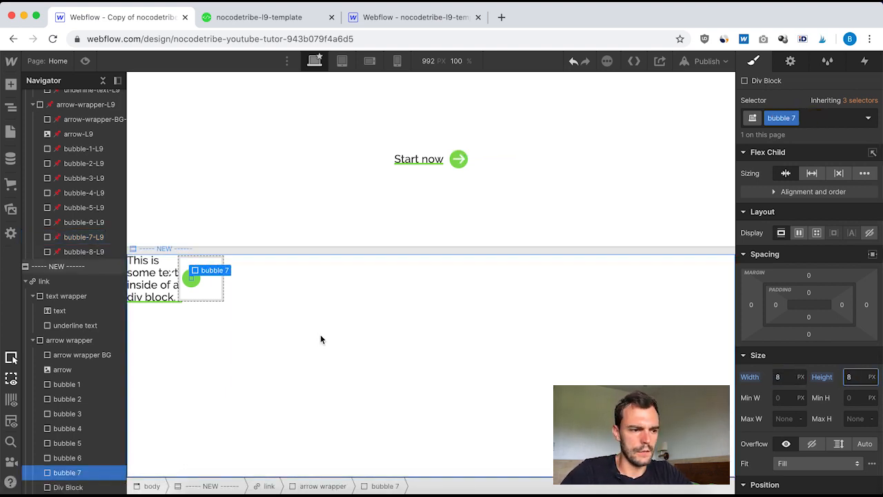
Check the template's bubble-8-L9 size and apply the existing "bubble 5" class to the last unclassed div block in the arrow wrapper.
{"action": "left_click", "coordinate": [83, 252]}
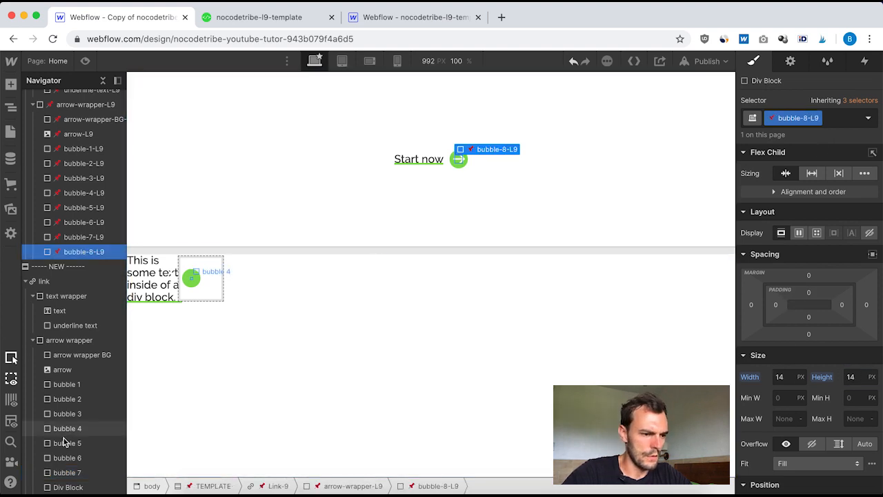
{"action": "left_click", "coordinate": [78, 488]}
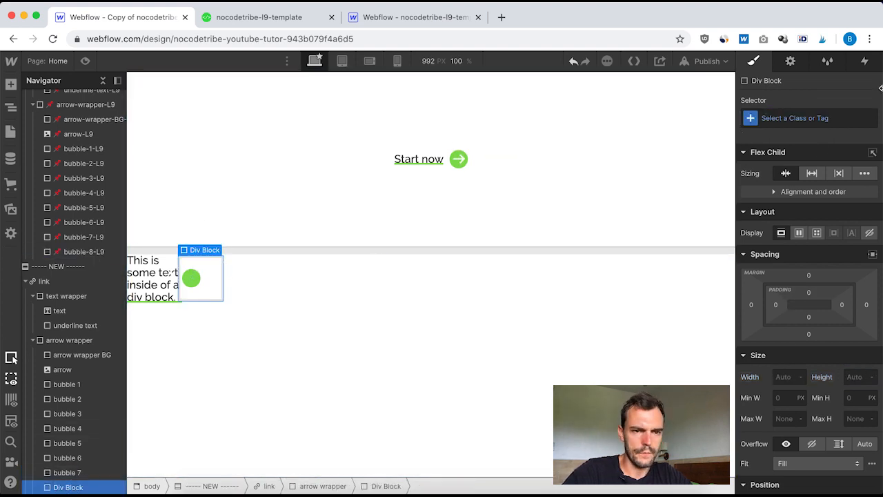
{"action": "left_click", "coordinate": [796, 117]}
{"action": "type", "text": "bubble"}
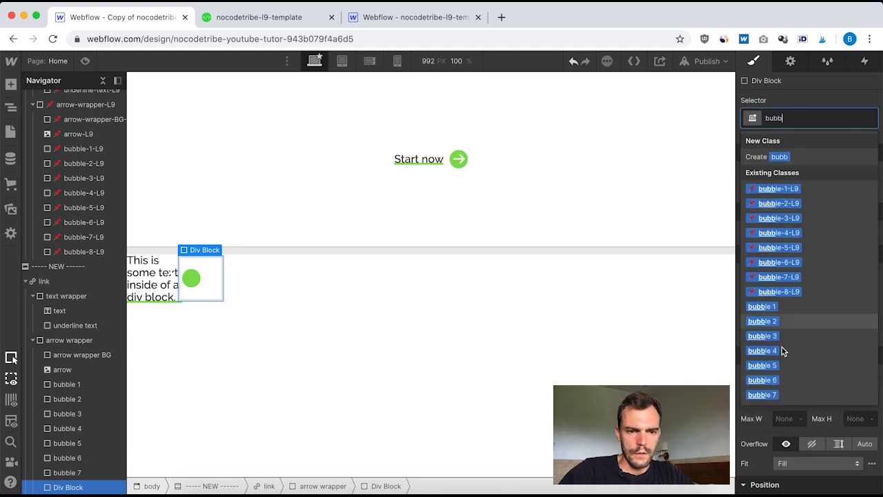
{"action": "left_click", "coordinate": [788, 368]}
Duplicate the class on the eighth bubble and rename the duplicate "bubble 8".
{"action": "left_click", "coordinate": [795, 118]}
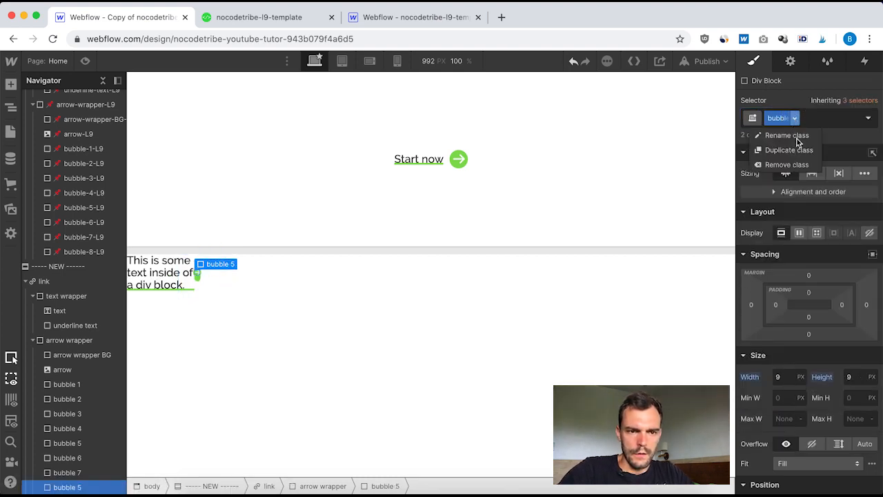
{"action": "left_click", "coordinate": [800, 147]}
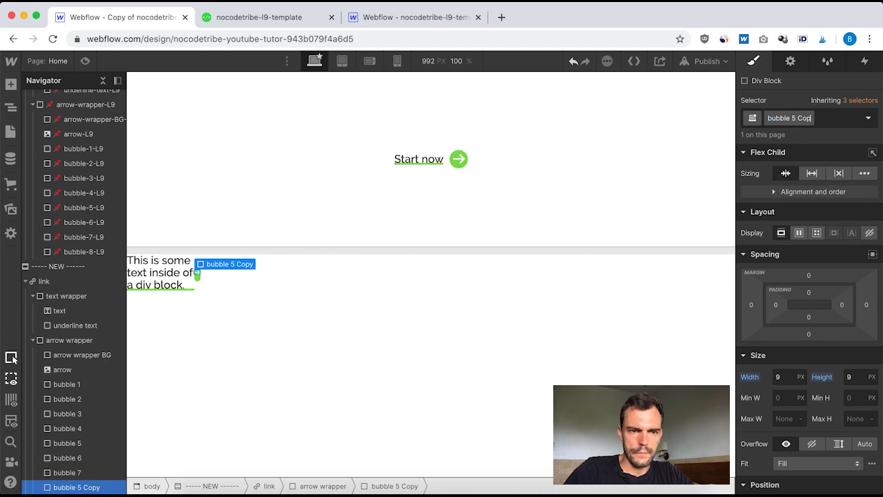
{"action": "key", "text": "BackSpace"}
{"action": "key", "text": "BackSpace"}
{"action": "key", "text": "BackSpace"}
{"action": "key", "text": "BackSpace"}
{"action": "key", "text": "BackSpace"}
{"action": "key", "text": "BackSpace"}
{"action": "type", "text": "8"}
{"action": "key", "text": "Return"}
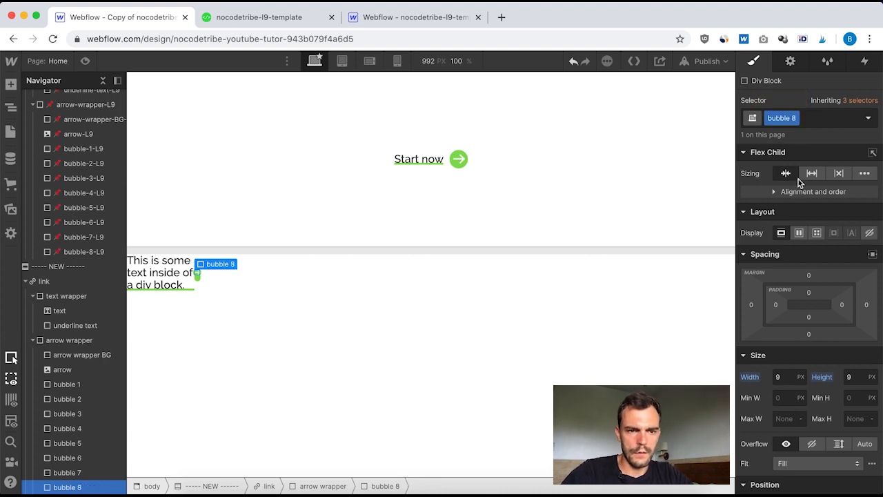
Set bubble 8's width and height to 14 px and compare its size with the template's bubble-8-L9.
{"action": "left_click", "coordinate": [787, 377]}
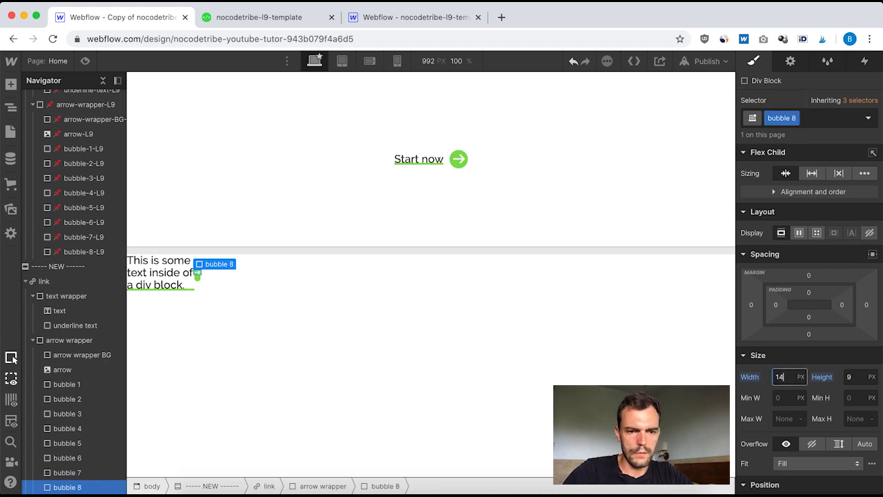
{"action": "left_click", "coordinate": [857, 377]}
{"action": "type", "text": "14"}
{"action": "key", "text": "Return"}
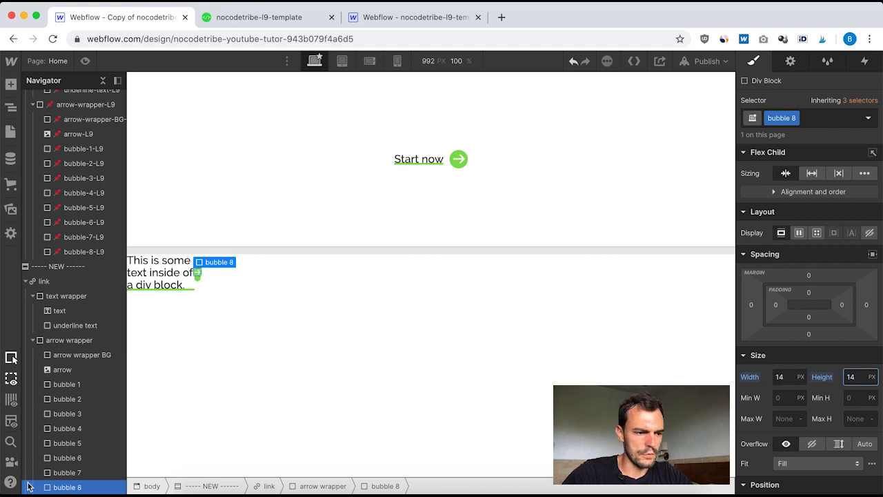
{"action": "left_click", "coordinate": [79, 252]}
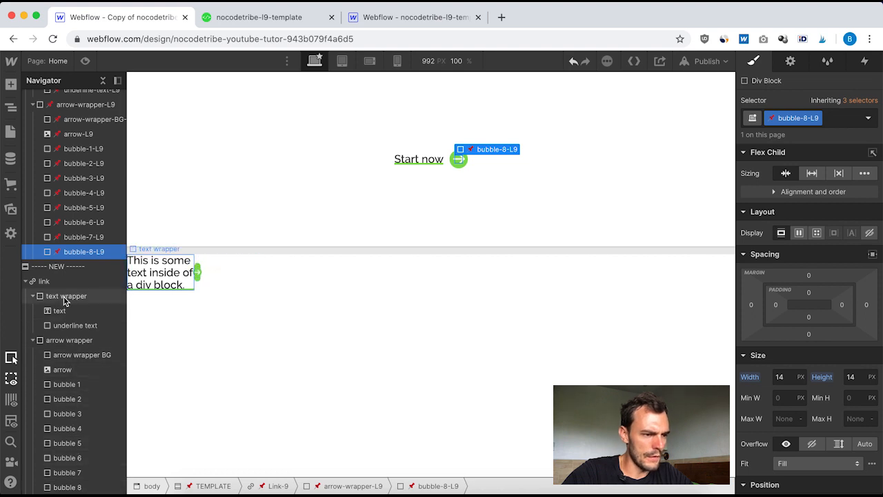
Replace the placeholder text of the text block in the NEW section's link with "Start now".
{"action": "scroll", "coordinate": [69, 299], "scroll_direction": "up", "scroll_amount": 5}
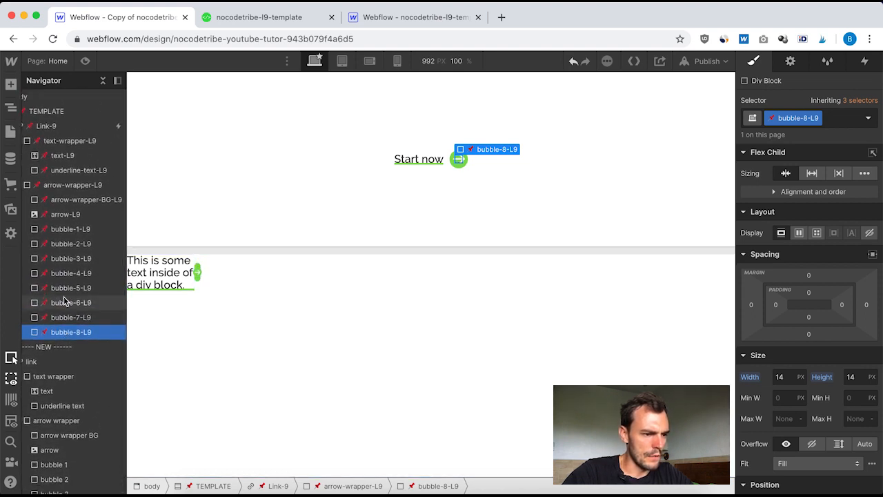
{"action": "scroll", "coordinate": [64, 299], "scroll_direction": "left", "scroll_amount": 2}
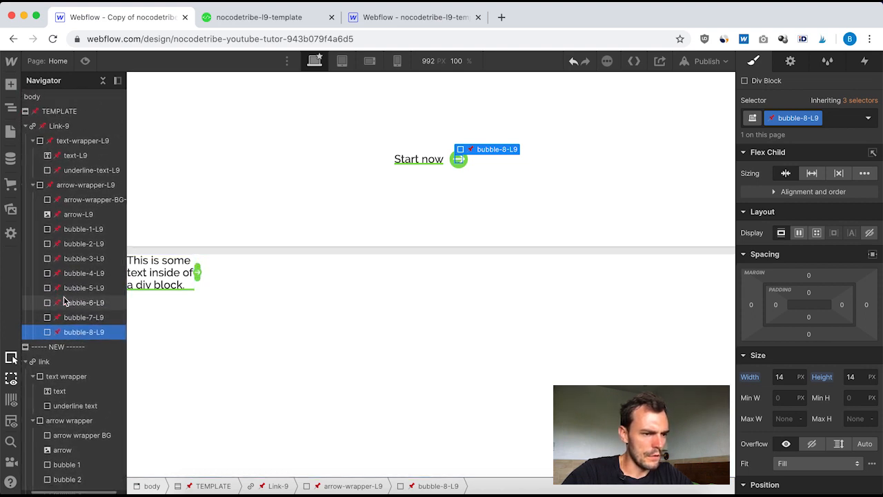
{"action": "double_click", "coordinate": [161, 274]}
{"action": "double_click", "coordinate": [157, 273]}
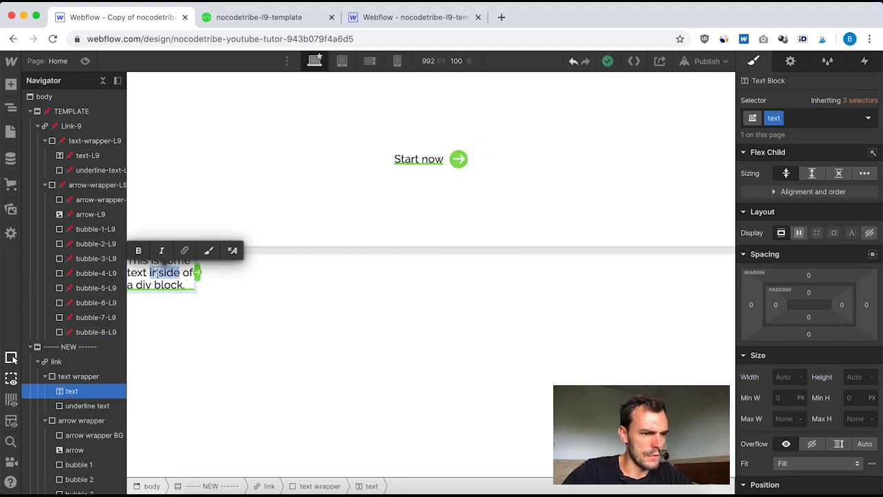
{"action": "triple_click", "coordinate": [158, 273]}
{"action": "type", "text": "Start now"}
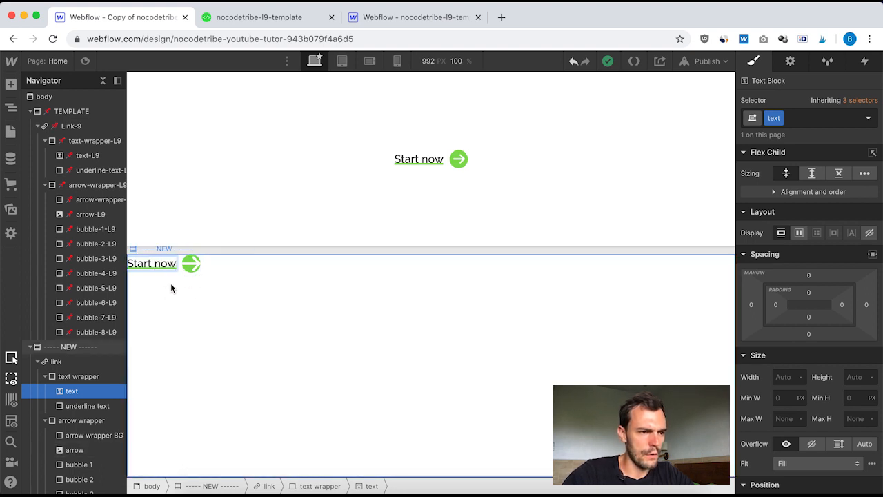
Check the template arrow-L9 image's settings and set the width of the NEW section's arrow image to 19 px.
{"action": "left_click", "coordinate": [192, 264]}
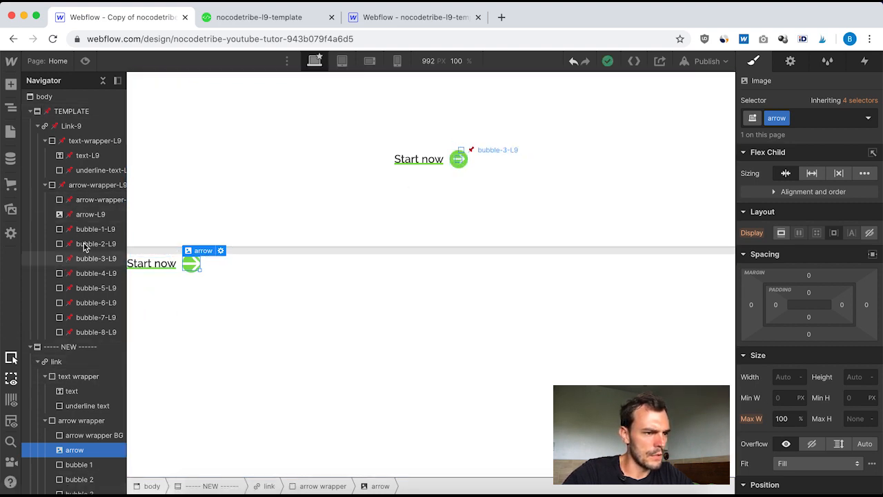
{"action": "left_click", "coordinate": [100, 218]}
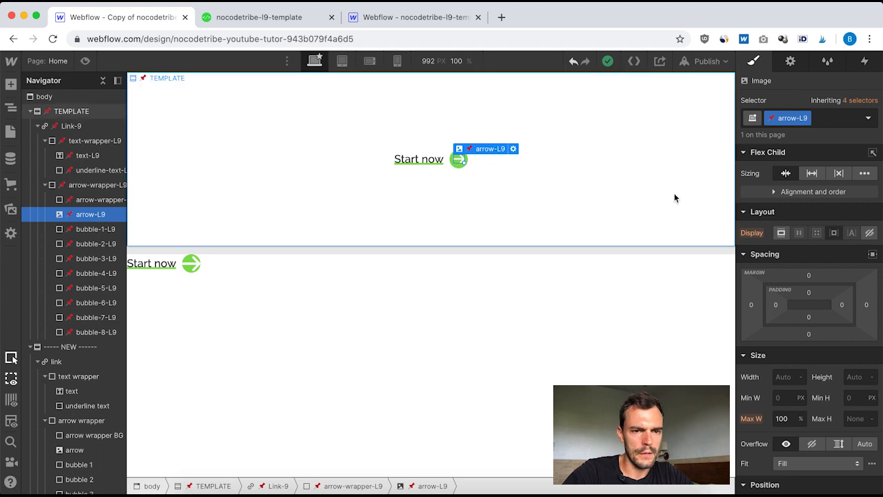
{"action": "left_click", "coordinate": [791, 62]}
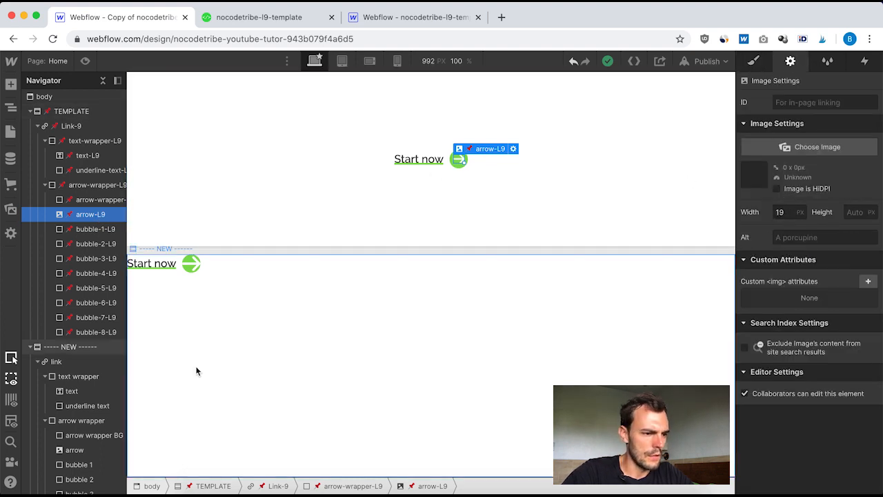
{"action": "left_click", "coordinate": [75, 452]}
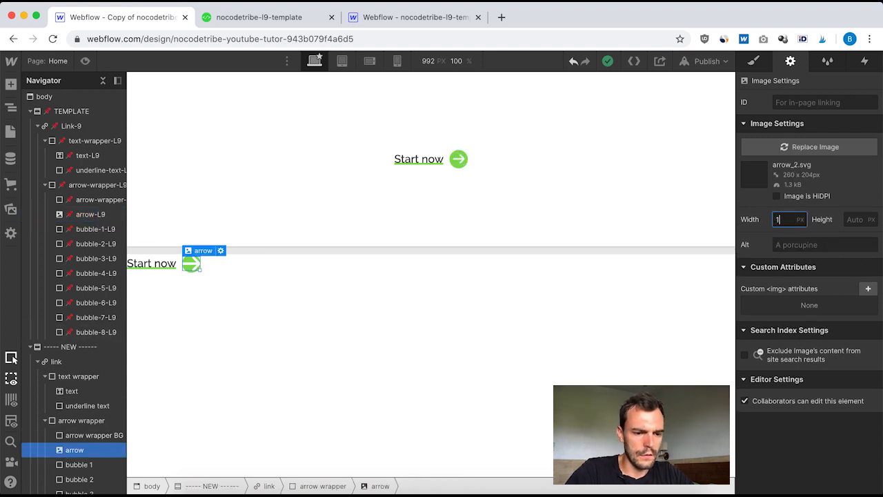
{"action": "key", "text": "Return"}
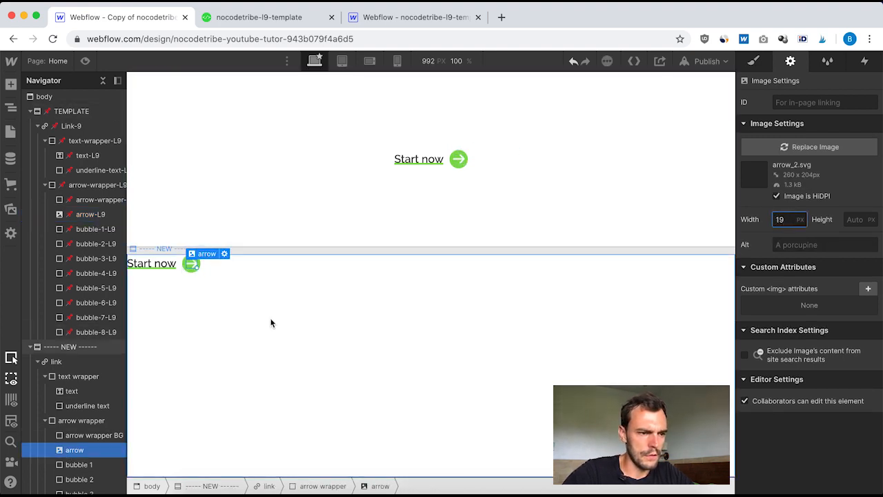
Set the NEW section's display to horizontal flex with its content centered in both align and justify.
{"action": "left_click", "coordinate": [243, 322]}
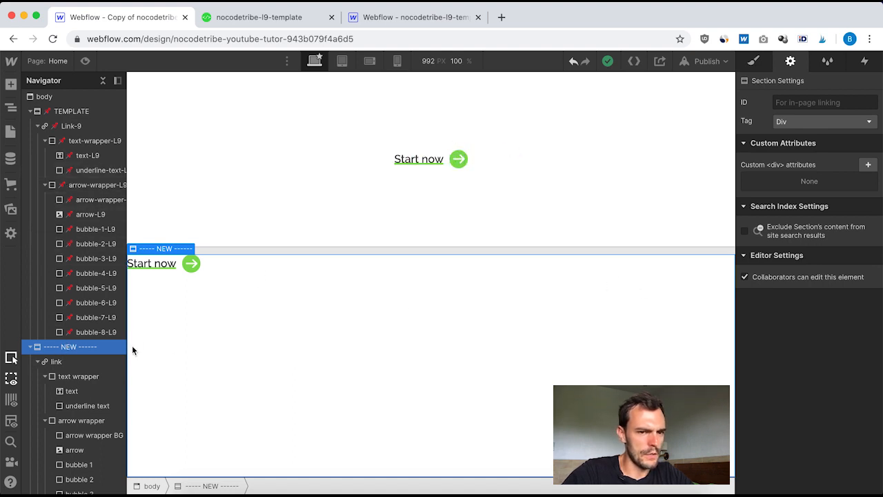
{"action": "left_click", "coordinate": [753, 62]}
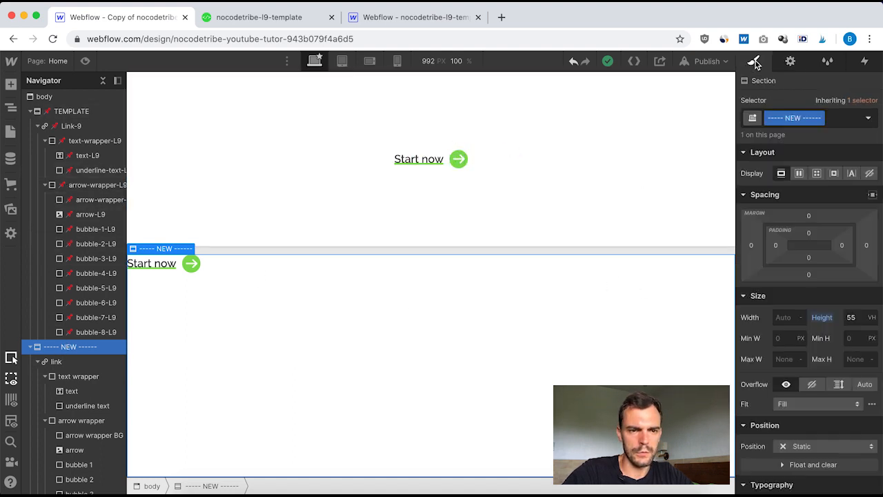
{"action": "left_click", "coordinate": [799, 173]}
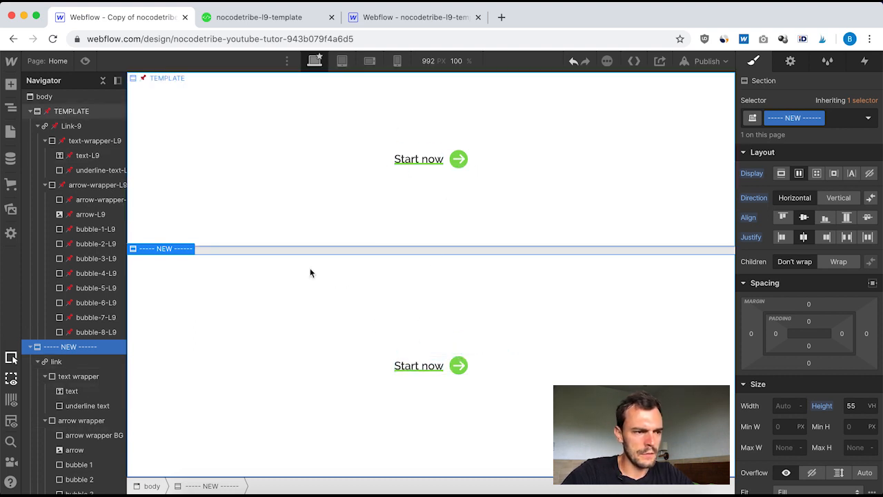
Collapse the template's Link-9 and open the "[L9] Hover on link" animation of its mouse hover interaction.
{"action": "scroll", "coordinate": [59, 256], "scroll_direction": "right", "scroll_amount": 2}
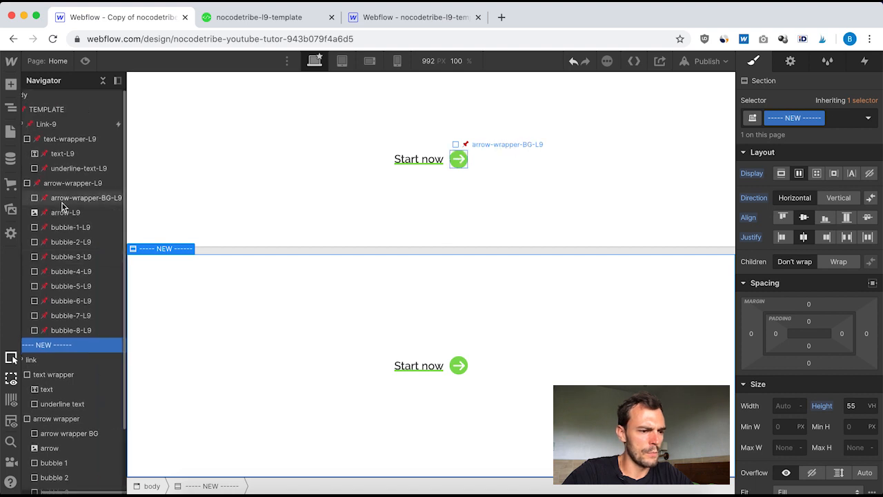
{"action": "scroll", "coordinate": [62, 207], "scroll_direction": "left", "scroll_amount": 1}
{"action": "scroll", "coordinate": [62, 207], "scroll_direction": "right", "scroll_amount": 1}
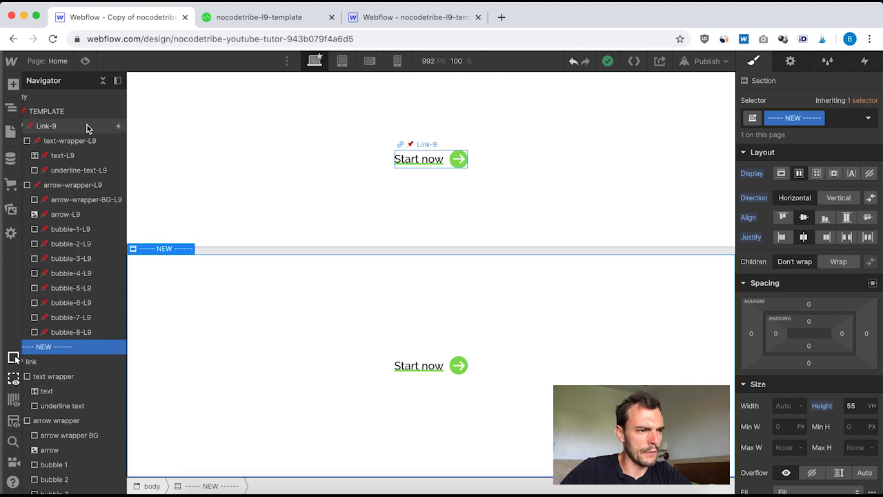
{"action": "scroll", "coordinate": [87, 125], "scroll_direction": "left", "scroll_amount": 2}
{"action": "scroll", "coordinate": [87, 125], "scroll_direction": "right", "scroll_amount": 2}
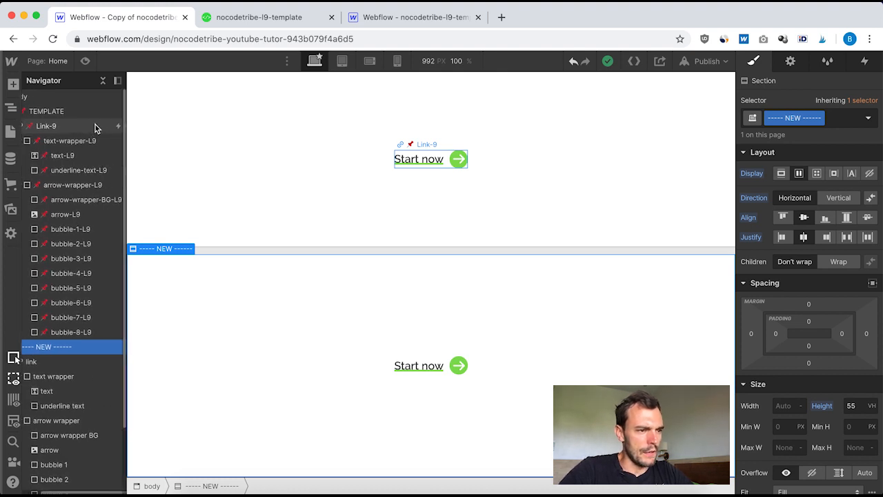
{"action": "left_click", "coordinate": [63, 126]}
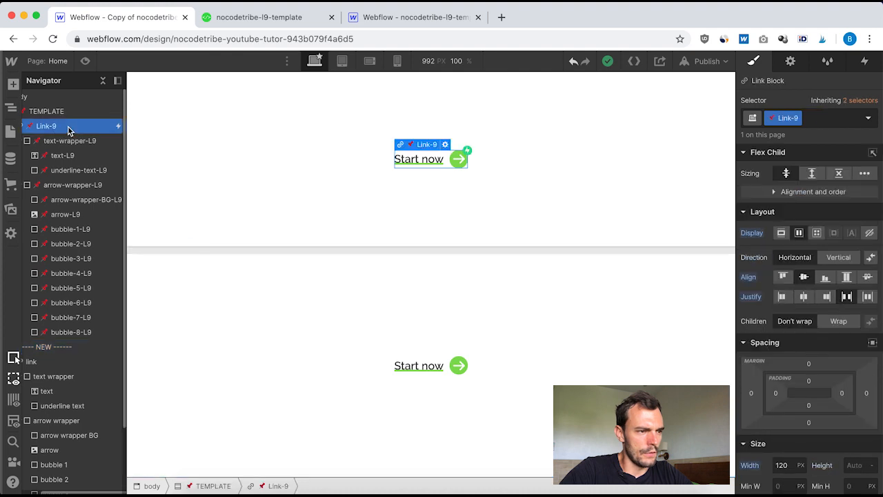
{"action": "scroll", "coordinate": [48, 128], "scroll_direction": "left", "scroll_amount": 2}
{"action": "left_click", "coordinate": [38, 118]}
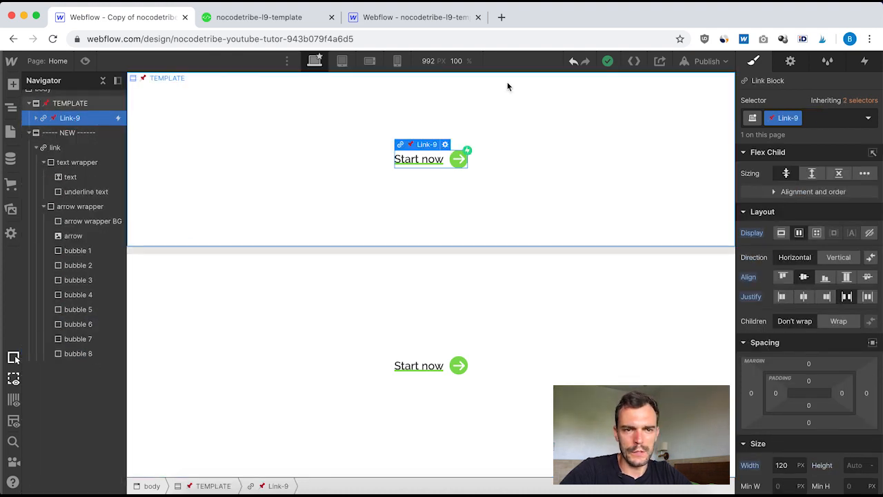
{"action": "left_click", "coordinate": [868, 60]}
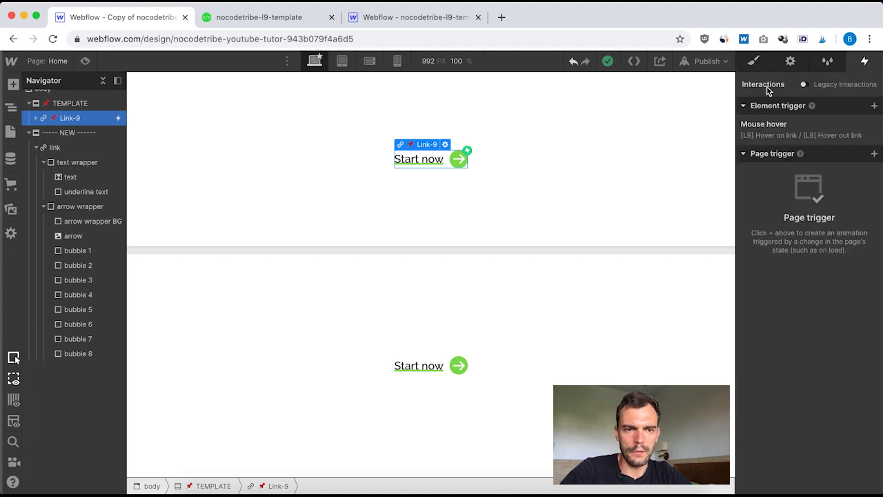
{"action": "left_click", "coordinate": [780, 129]}
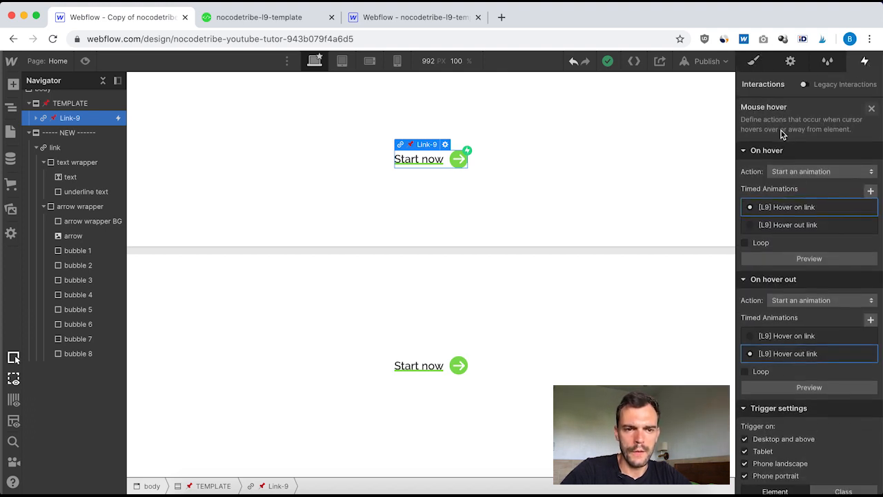
{"action": "left_click", "coordinate": [790, 207]}
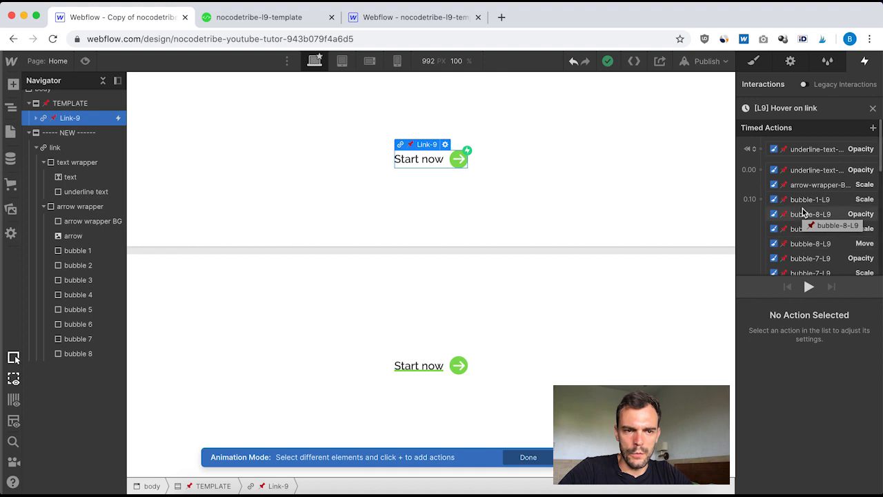
Examine the hover-on actions for the template's underline opacity, arrow background scale and bubble-1-L9 scale, and look through the remaining bubble actions.
{"action": "left_click", "coordinate": [814, 149]}
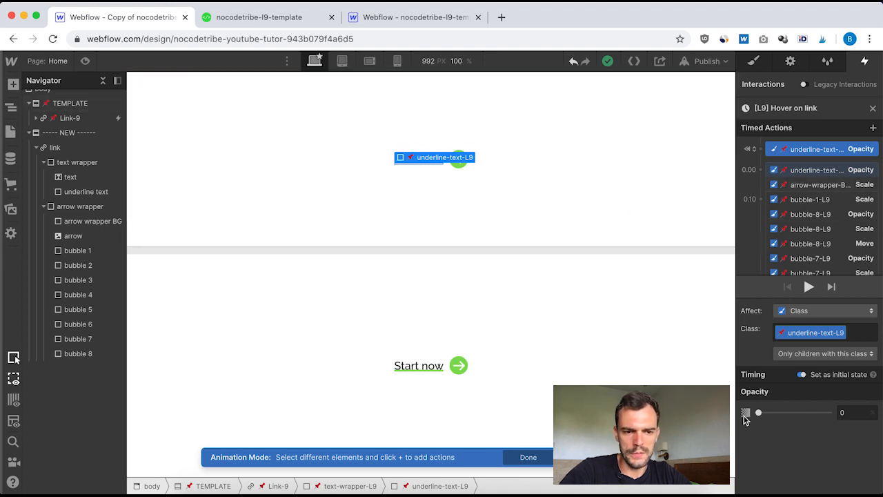
{"action": "left_click", "coordinate": [814, 171]}
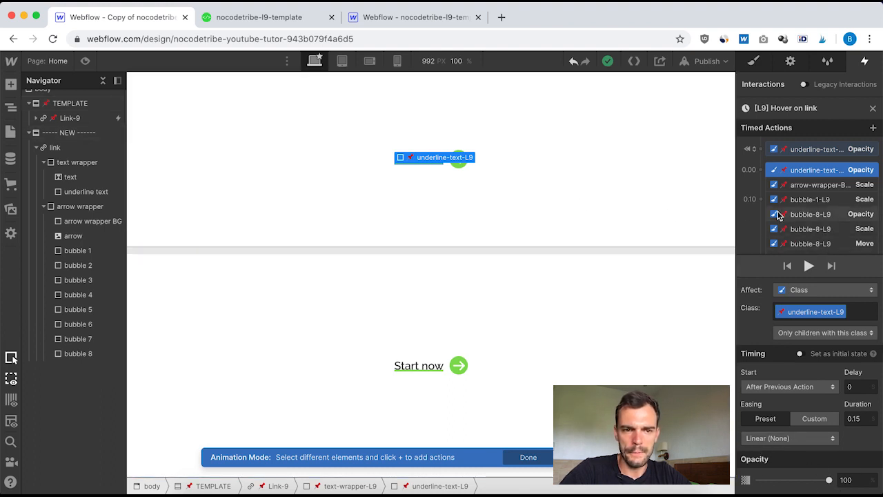
{"action": "left_click", "coordinate": [817, 186]}
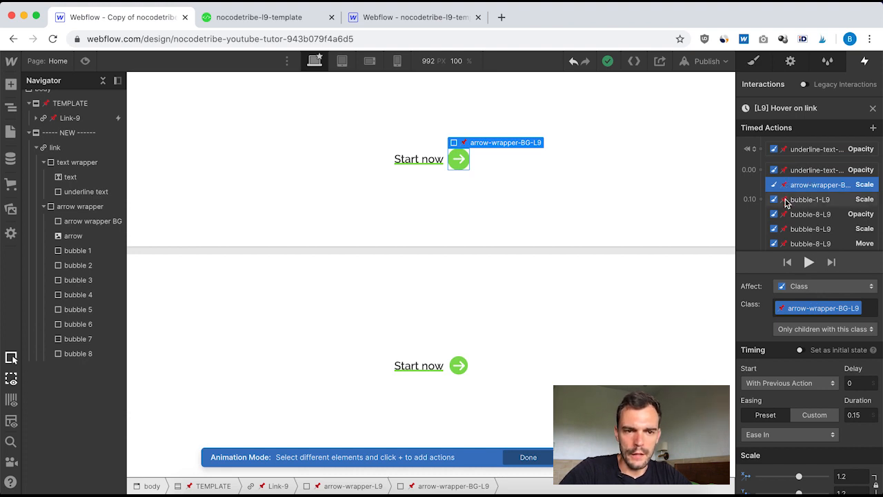
{"action": "left_click", "coordinate": [805, 200]}
{"action": "scroll", "coordinate": [800, 199], "scroll_direction": "down", "scroll_amount": 3}
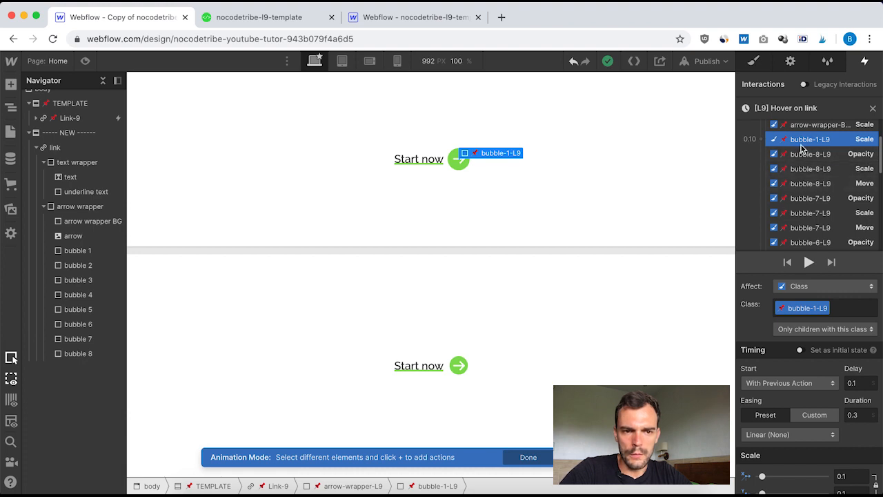
{"action": "scroll", "coordinate": [805, 187], "scroll_direction": "down", "scroll_amount": 6}
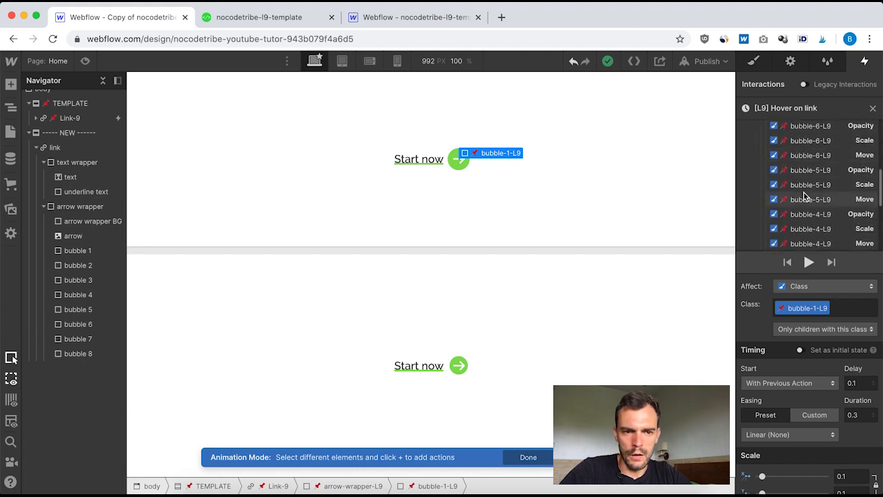
{"action": "scroll", "coordinate": [804, 196], "scroll_direction": "down", "scroll_amount": 2}
{"action": "scroll", "coordinate": [804, 196], "scroll_direction": "up", "scroll_amount": 8}
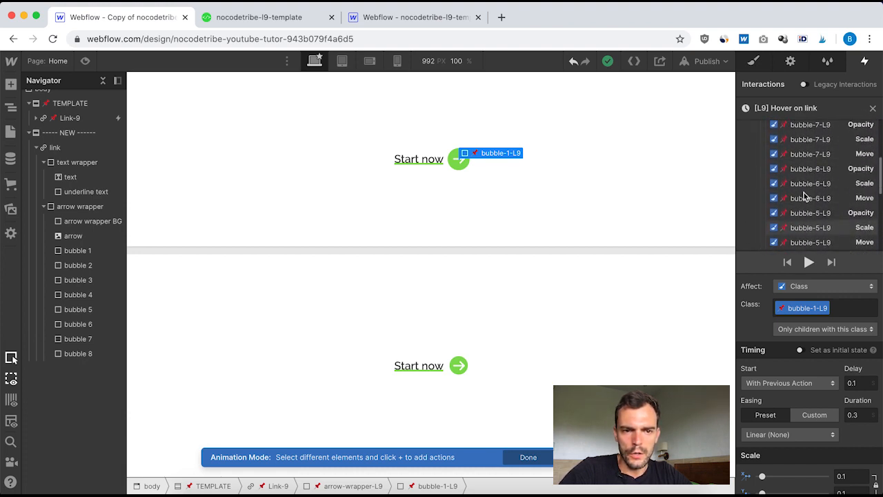
{"action": "scroll", "coordinate": [804, 197], "scroll_direction": "up", "scroll_amount": 3}
{"action": "scroll", "coordinate": [804, 193], "scroll_direction": "down", "scroll_amount": 2}
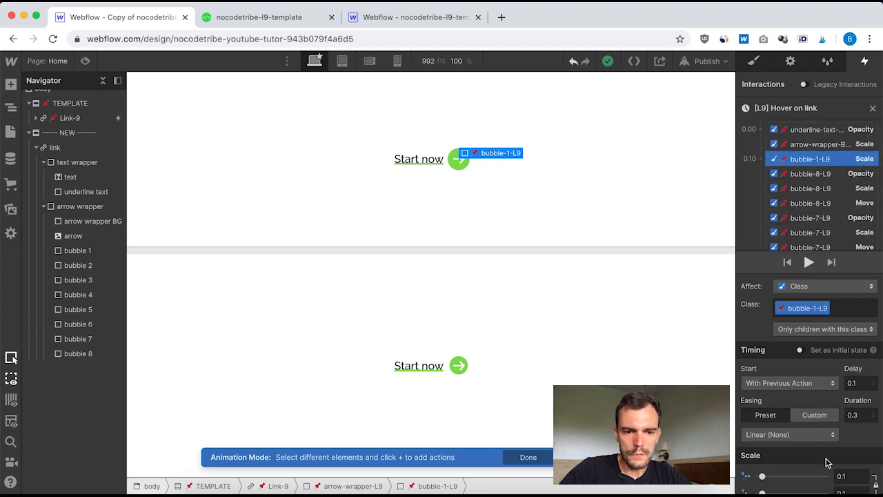
Examine the timing, easing and action values of bubble-8-L9, bubble-7-L9 and bubble-6-L9 in the hover-on animation, and preview the page.
{"action": "left_click", "coordinate": [809, 175]}
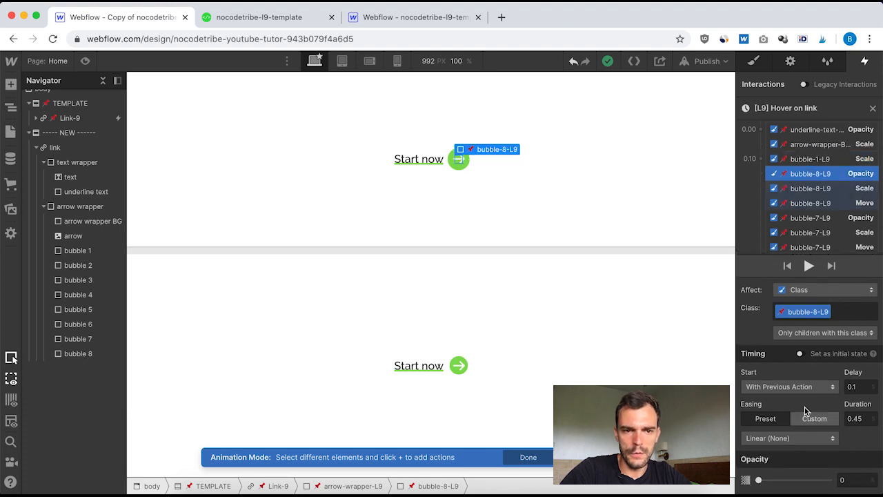
{"action": "left_click", "coordinate": [811, 203]}
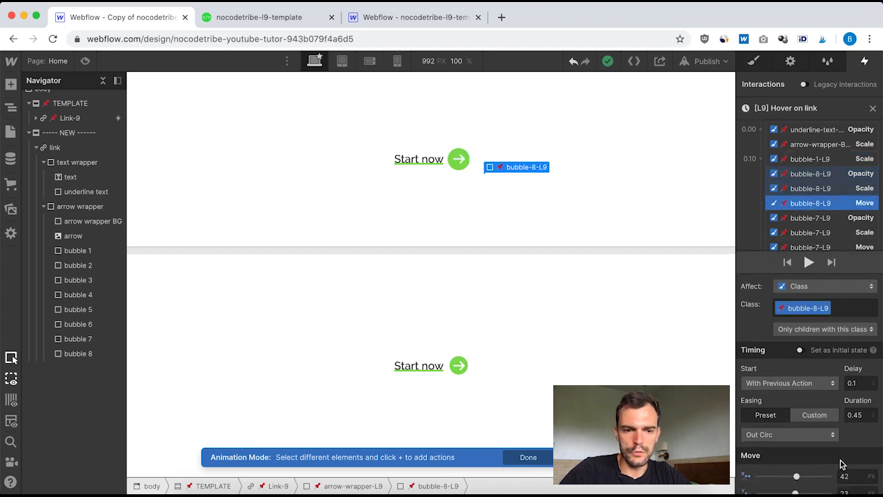
{"action": "scroll", "coordinate": [771, 466], "scroll_direction": "down", "scroll_amount": 1}
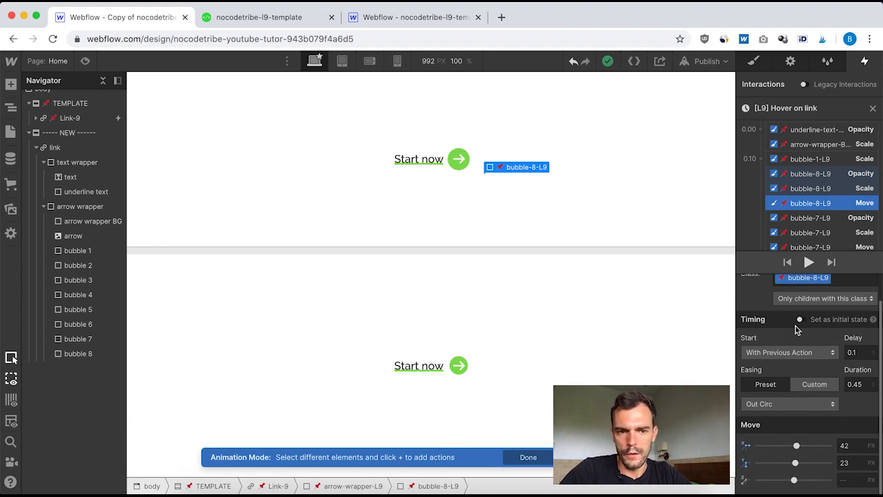
{"action": "scroll", "coordinate": [802, 235], "scroll_direction": "down", "scroll_amount": 1}
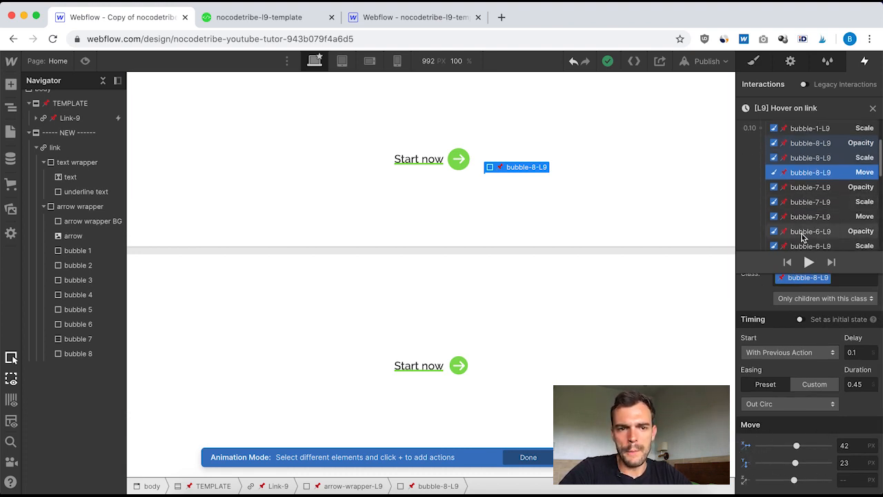
{"action": "left_click", "coordinate": [807, 188]}
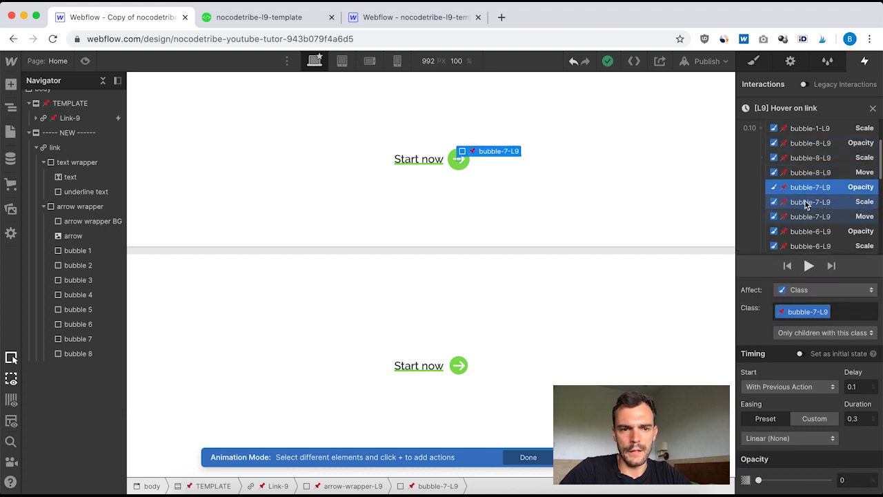
{"action": "left_click", "coordinate": [816, 202]}
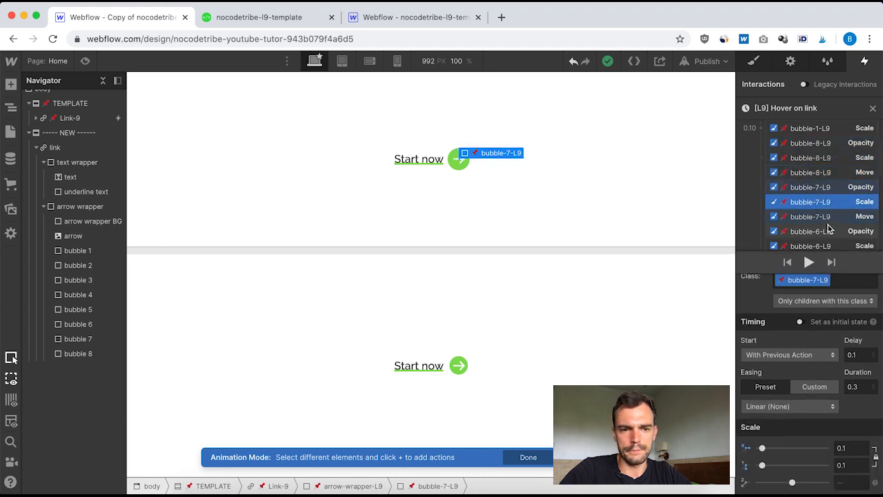
{"action": "left_click", "coordinate": [806, 188]}
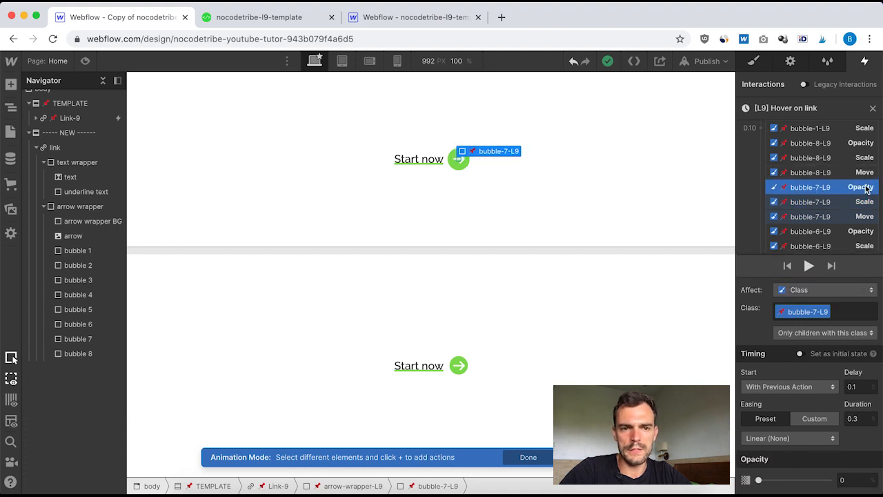
{"action": "left_click", "coordinate": [805, 200]}
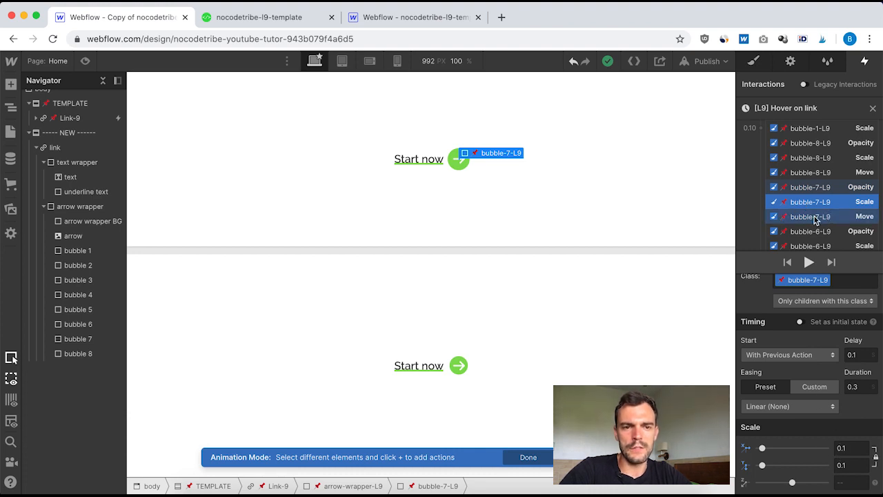
{"action": "left_click", "coordinate": [815, 220]}
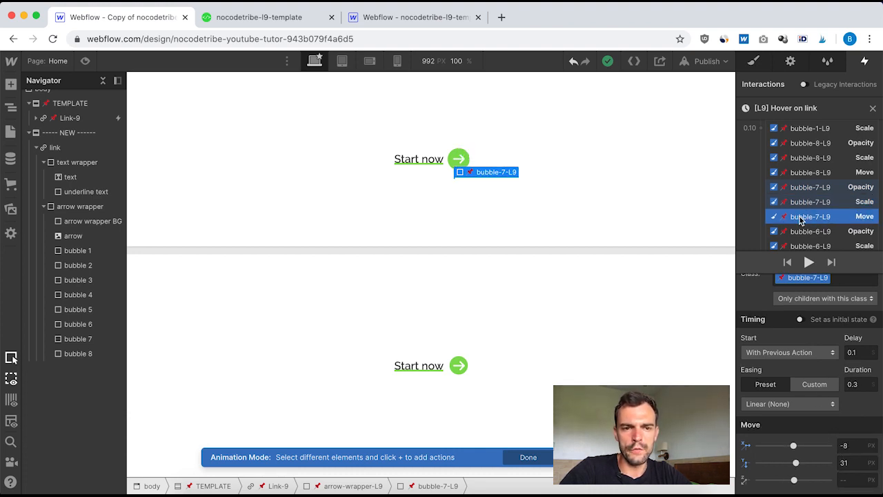
{"action": "scroll", "coordinate": [800, 219], "scroll_direction": "down", "scroll_amount": 2}
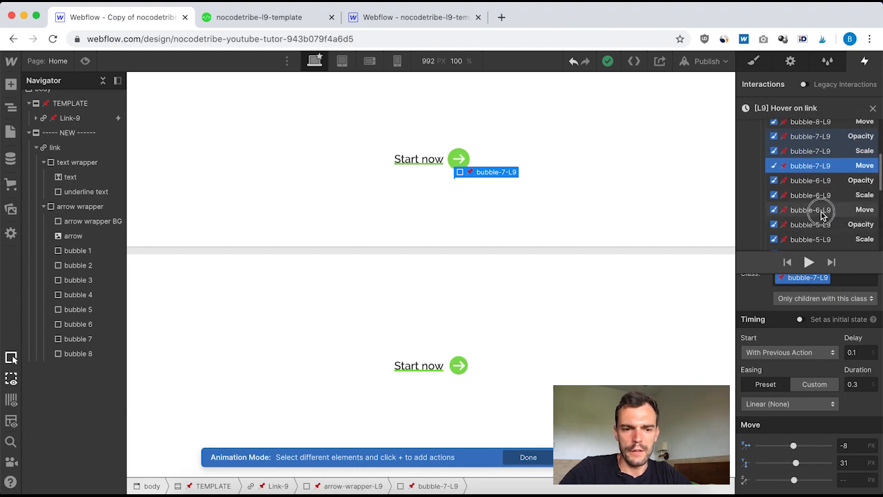
{"action": "left_click", "coordinate": [822, 211]}
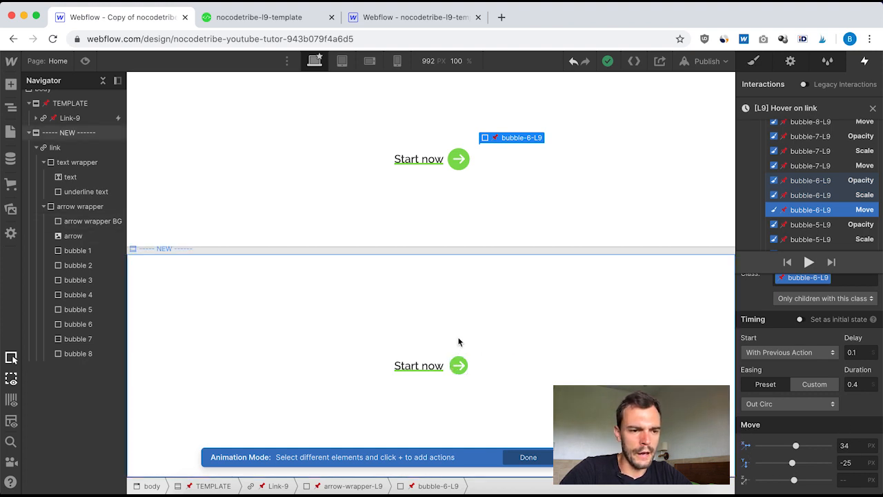
{"action": "left_click", "coordinate": [87, 64]}
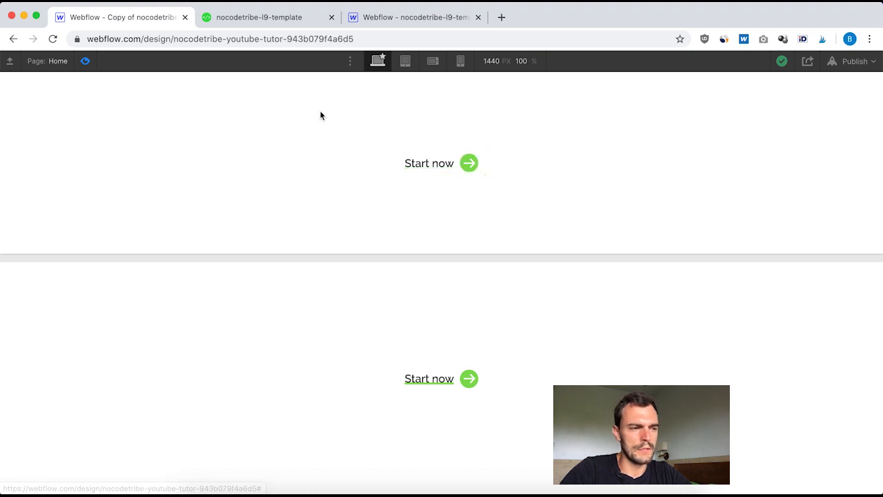
Leave the page preview and examine the remaining bubble actions and the final arrow background scale action's timing, easing and values.
{"action": "left_click", "coordinate": [85, 61]}
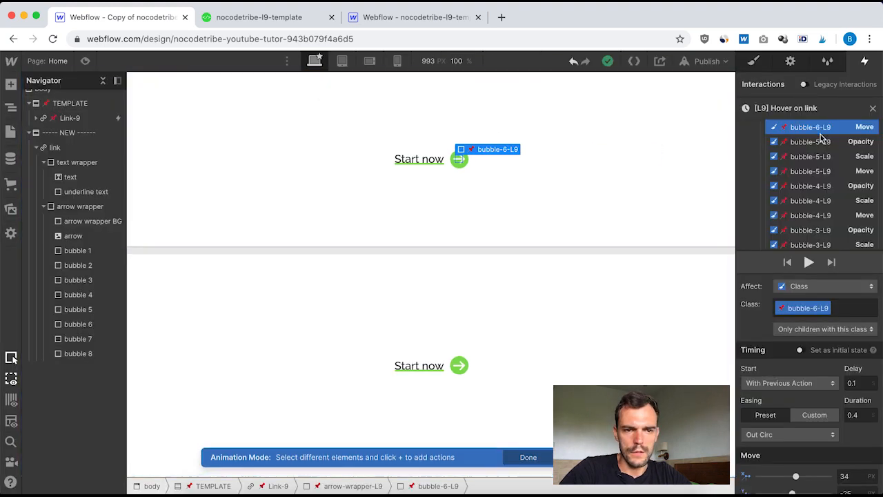
{"action": "scroll", "coordinate": [835, 206], "scroll_direction": "down", "scroll_amount": 3}
{"action": "scroll", "coordinate": [814, 207], "scroll_direction": "down", "scroll_amount": 3}
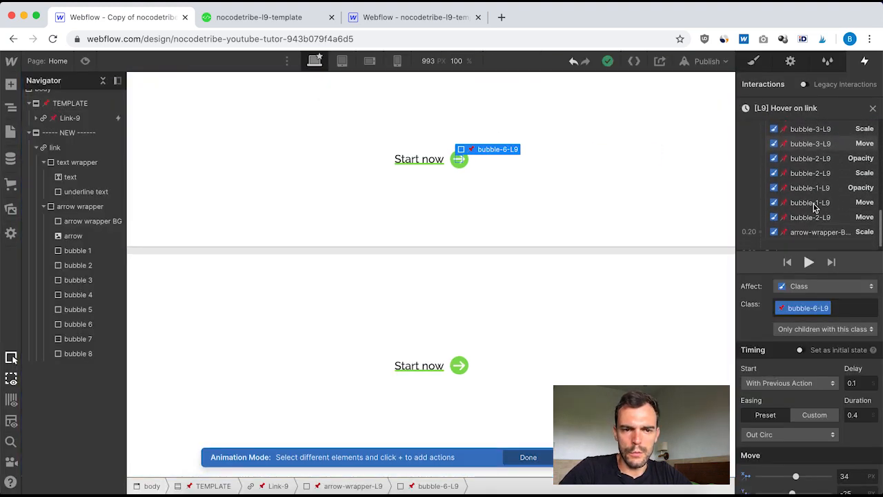
{"action": "scroll", "coordinate": [813, 207], "scroll_direction": "up", "scroll_amount": 2}
{"action": "scroll", "coordinate": [814, 207], "scroll_direction": "down", "scroll_amount": 2}
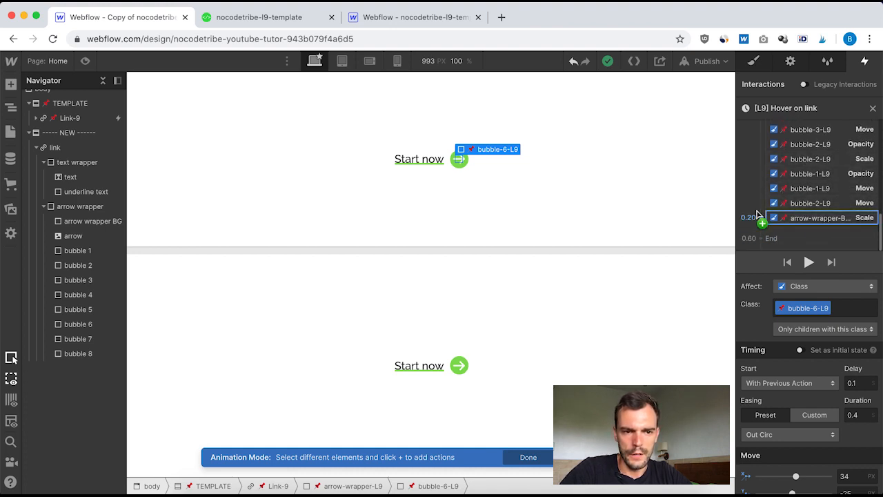
{"action": "left_click", "coordinate": [812, 218]}
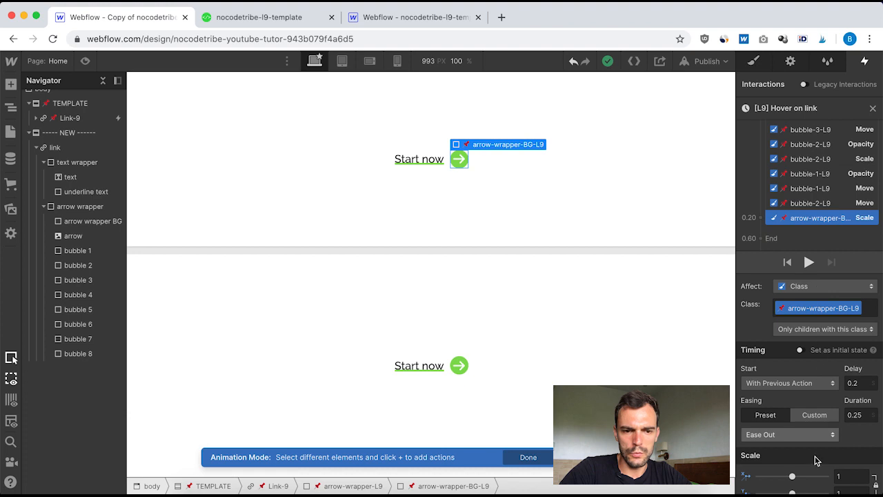
{"action": "scroll", "coordinate": [832, 435], "scroll_direction": "down", "scroll_amount": 2}
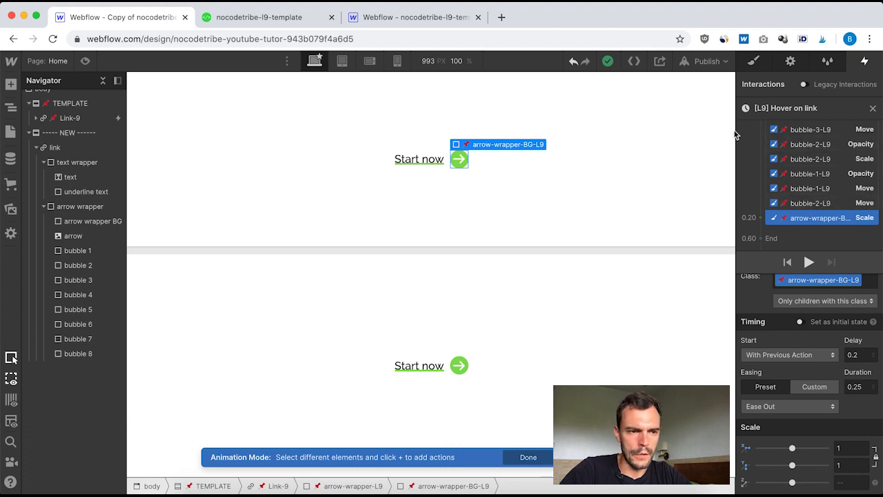
{"action": "scroll", "coordinate": [853, 187], "scroll_direction": "up", "scroll_amount": 5}
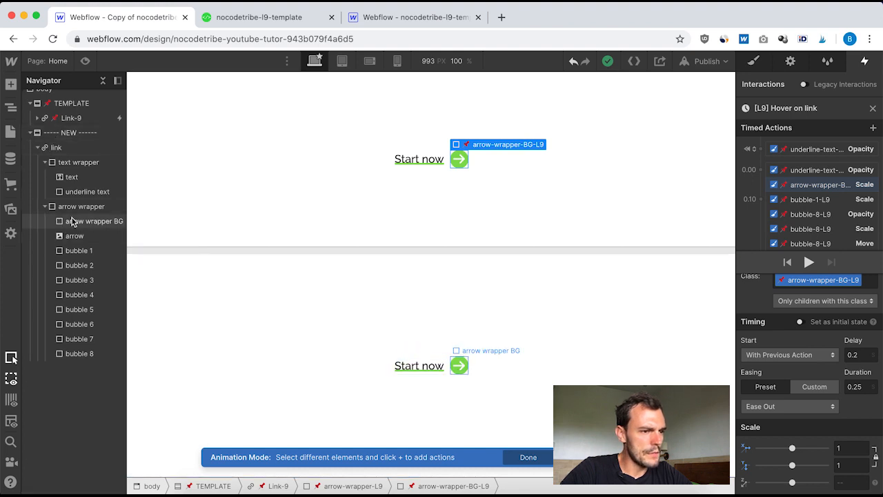
Close the template's hover-on animation and add a mouse hover trigger to the link in the NEW section.
{"action": "left_click", "coordinate": [59, 149]}
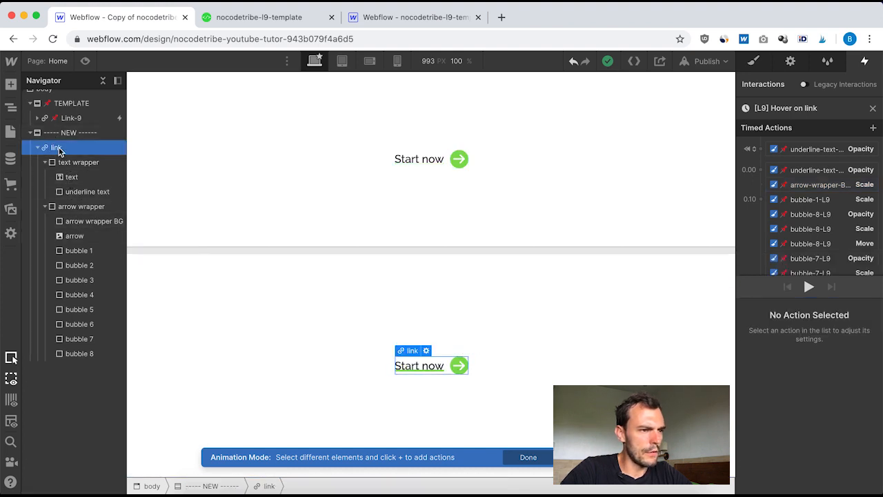
{"action": "left_click", "coordinate": [872, 110]}
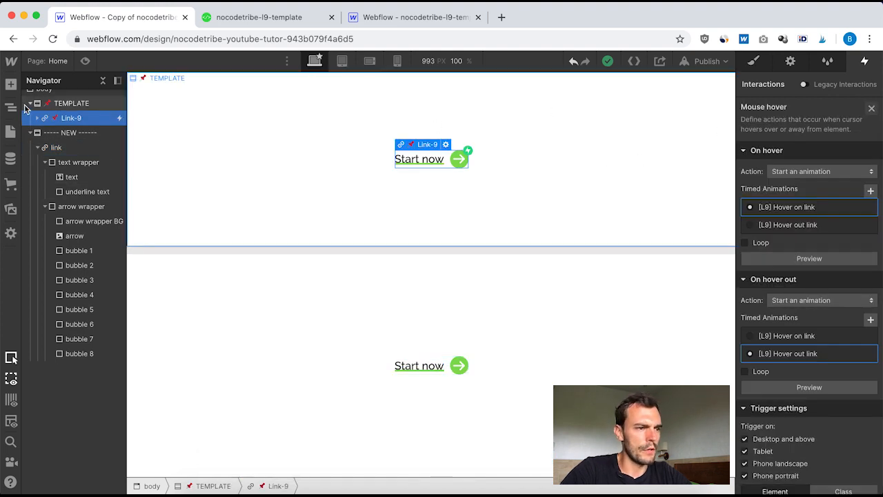
{"action": "left_click", "coordinate": [56, 148]}
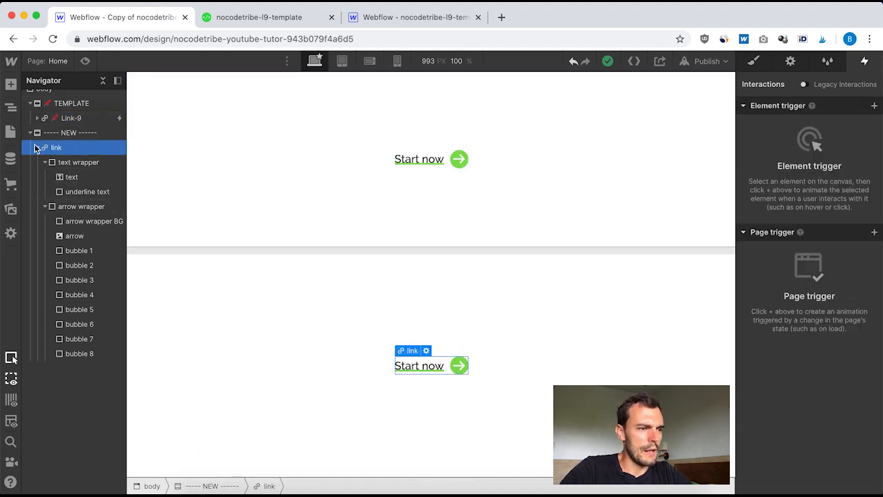
{"action": "left_click", "coordinate": [874, 106]}
{"action": "left_click", "coordinate": [782, 142]}
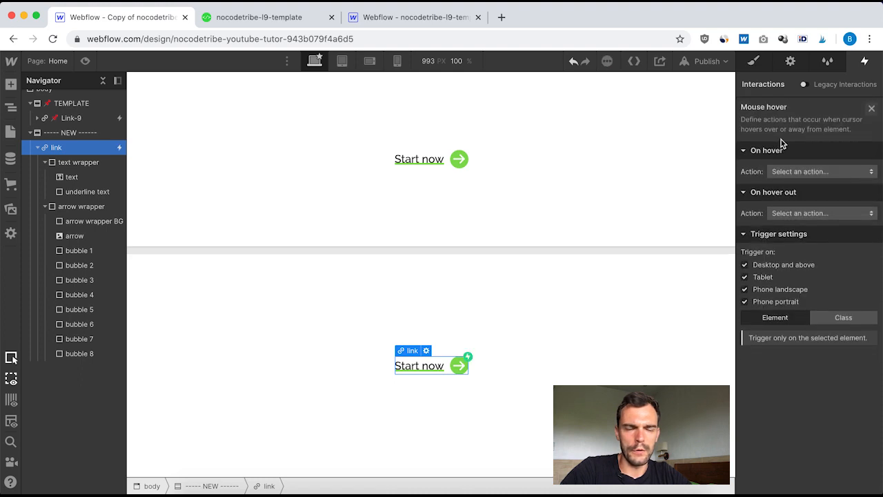
Set the link's on-hover action to start an animation and create a new timed animation named "hover ON link".
{"action": "left_click", "coordinate": [801, 172]}
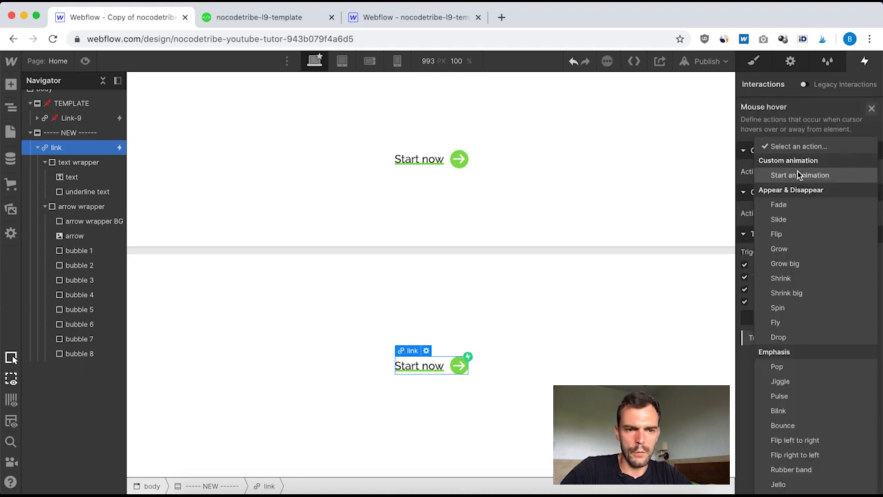
{"action": "left_click", "coordinate": [788, 177]}
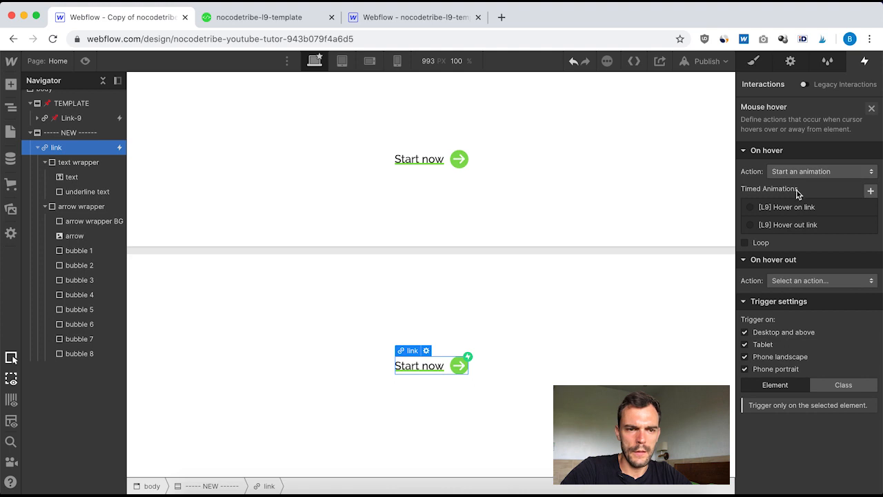
{"action": "left_click", "coordinate": [871, 191]}
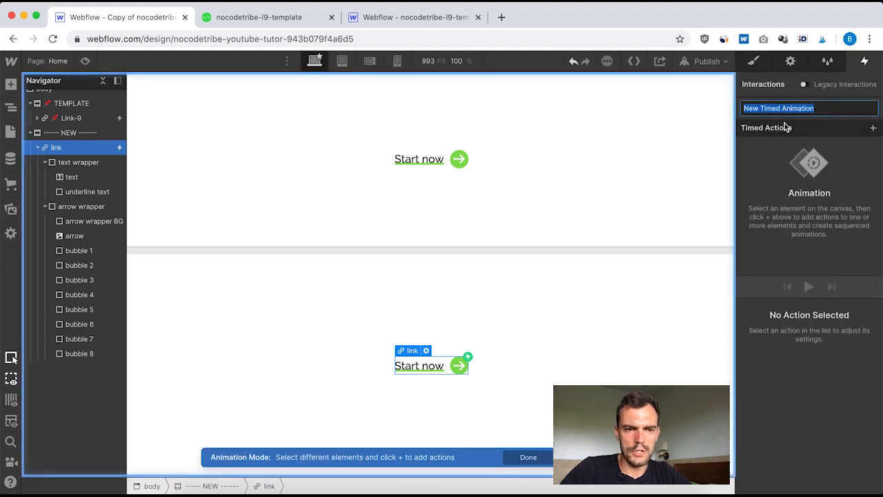
{"action": "type", "text": "hover ON link"}
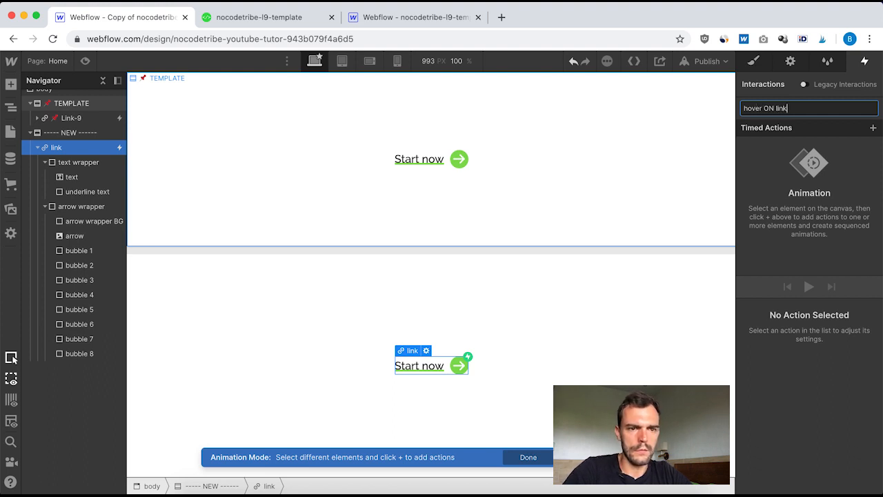
{"action": "key", "text": "Return"}
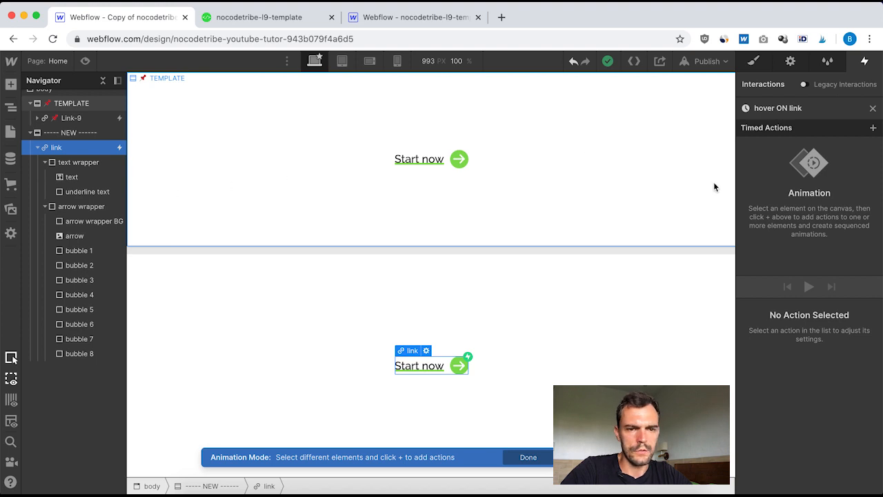
Add an opacity action for the underline text at 0% and make it the initial state.
{"action": "left_click", "coordinate": [79, 193]}
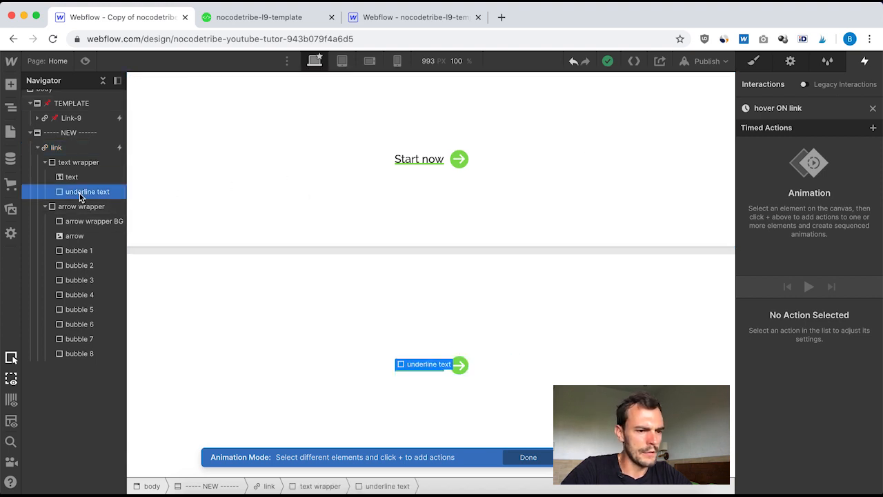
{"action": "left_click", "coordinate": [872, 129]}
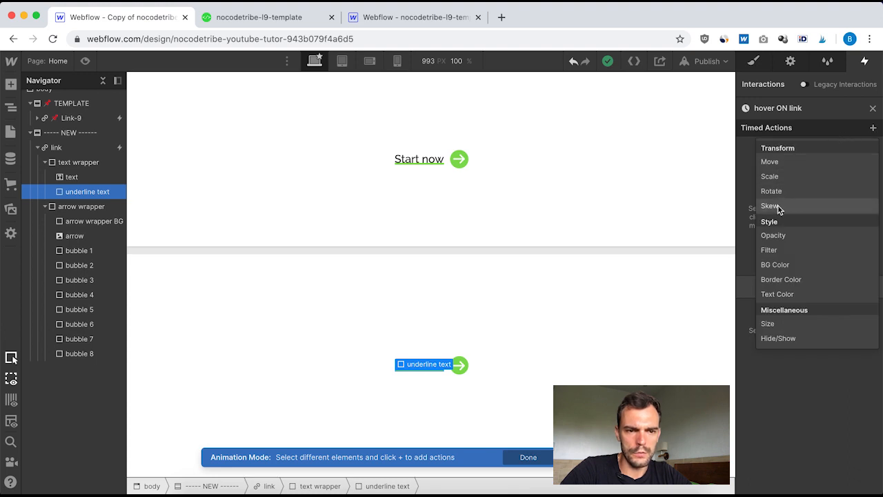
{"action": "left_click", "coordinate": [775, 235]}
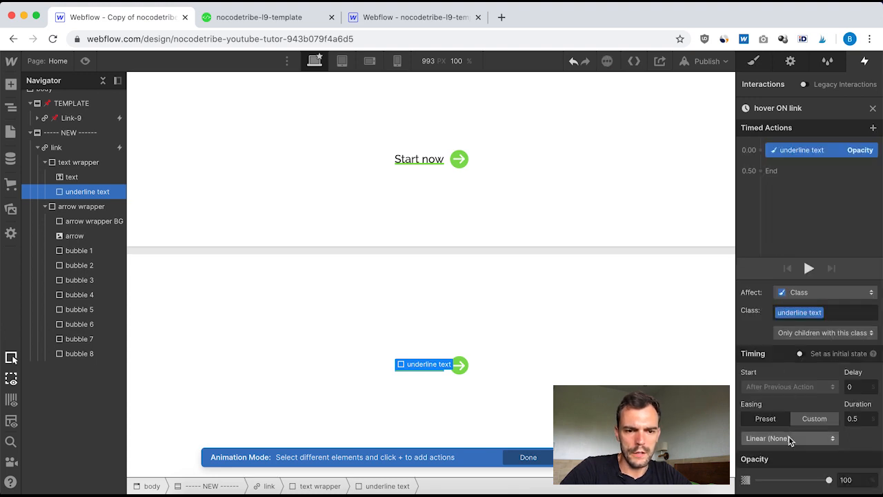
{"action": "double_click", "coordinate": [853, 479]}
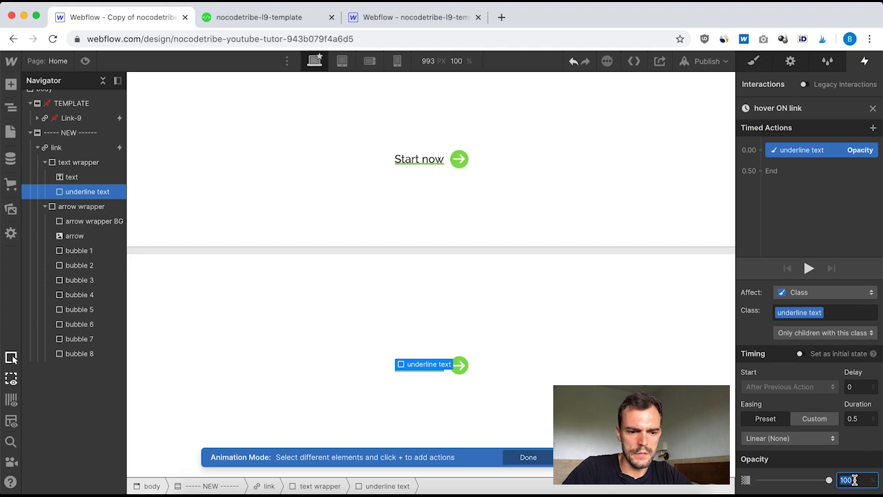
{"action": "type", "text": "0"}
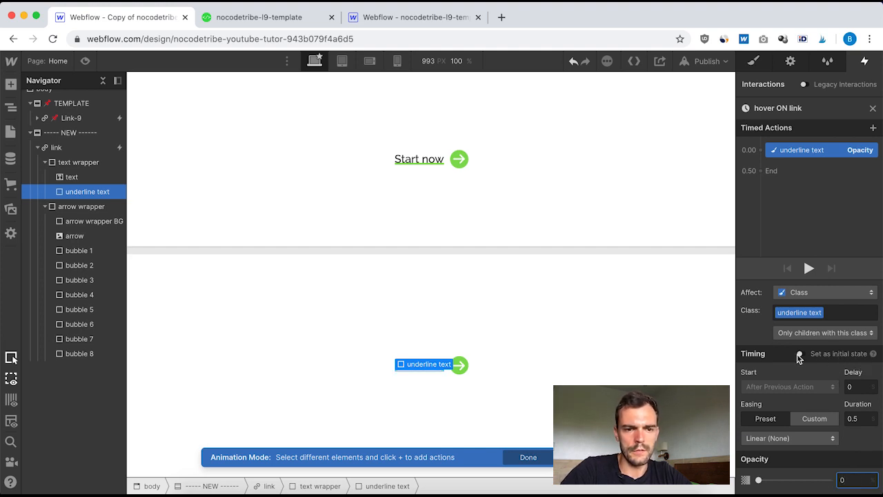
{"action": "left_click", "coordinate": [800, 354]}
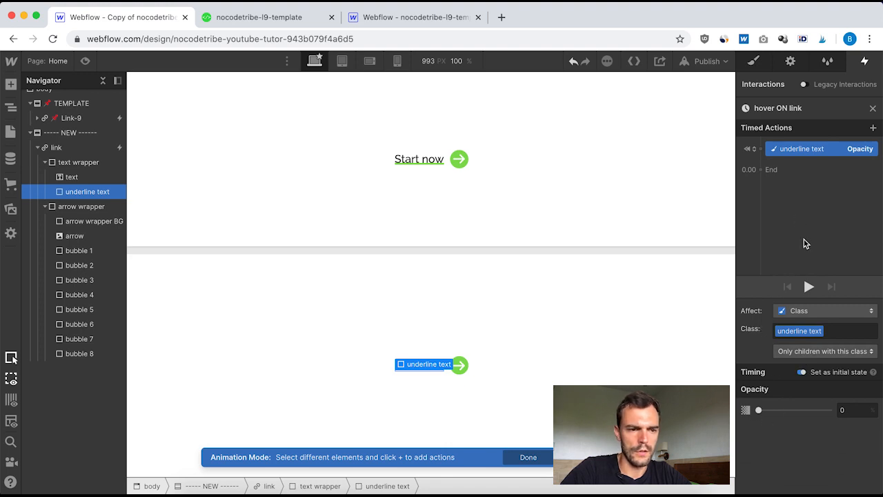
{"action": "left_click", "coordinate": [601, 319]}
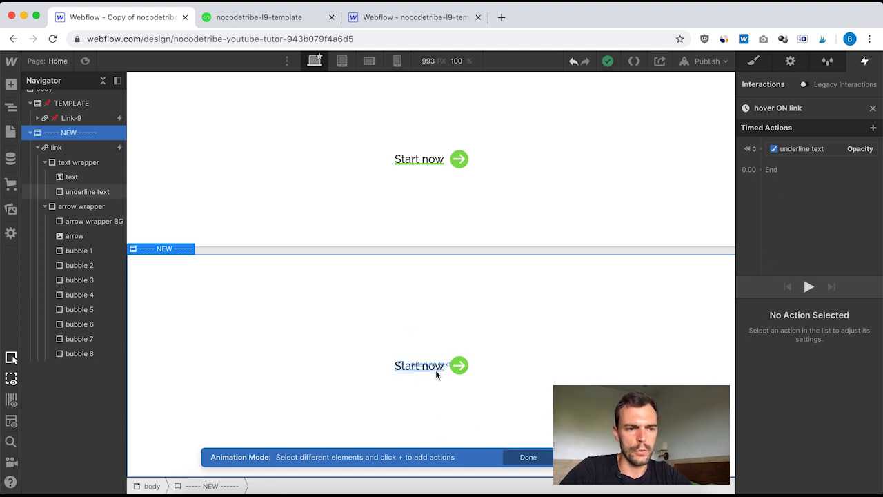
Add a second underline text opacity action at 100% with a 0.2 s duration after the initial state, and play the animation.
{"action": "left_click", "coordinate": [808, 153]}
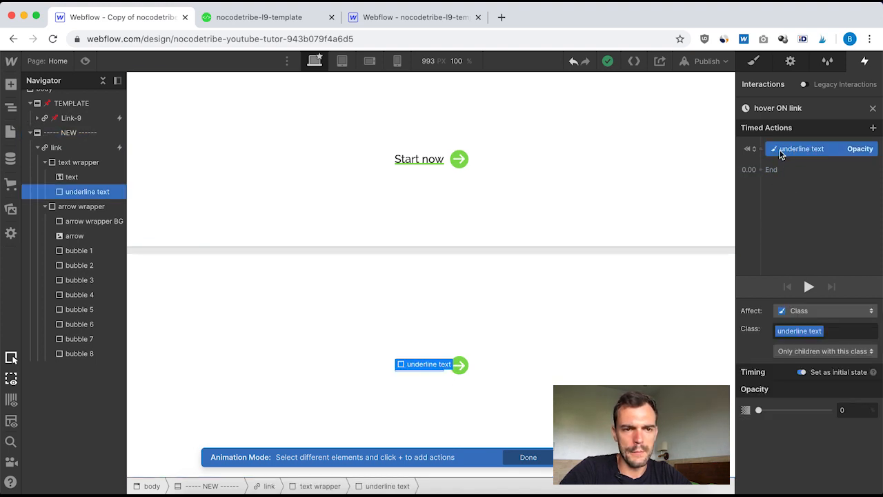
{"action": "left_click", "coordinate": [762, 160]}
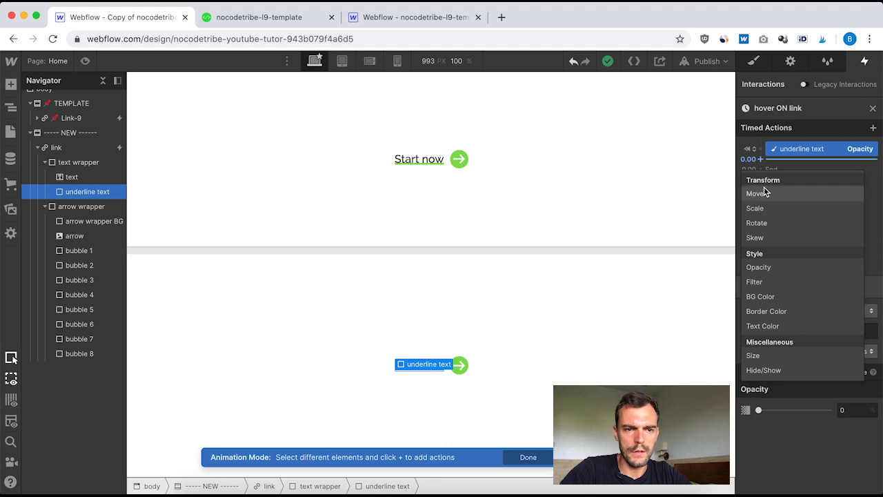
{"action": "left_click", "coordinate": [764, 268]}
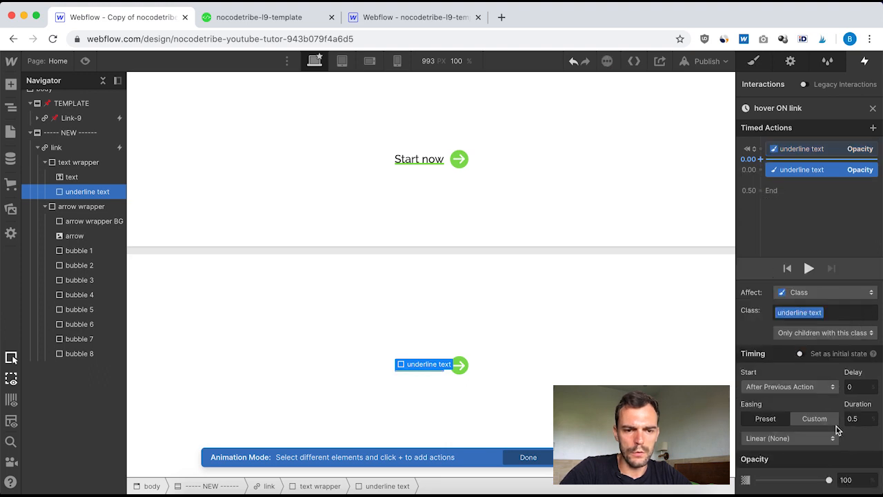
{"action": "left_click", "coordinate": [859, 419]}
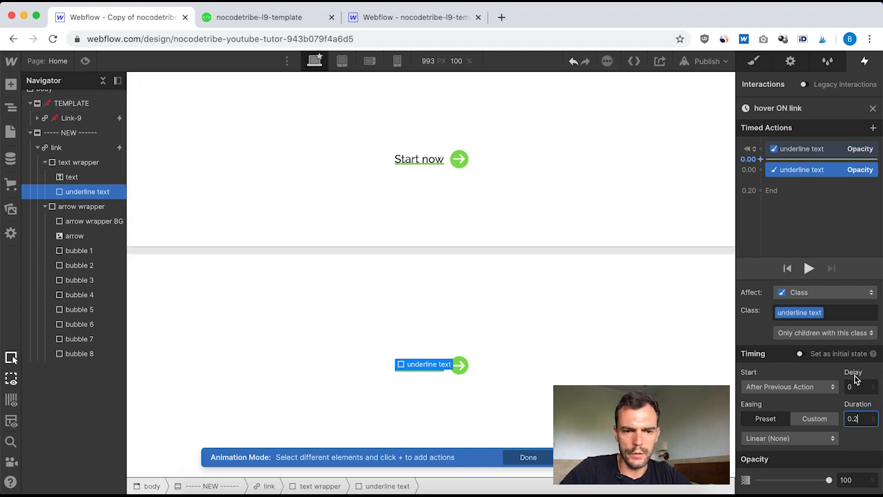
{"action": "left_click", "coordinate": [808, 269]}
{"action": "left_click", "coordinate": [808, 270]}
{"action": "left_click", "coordinate": [808, 269]}
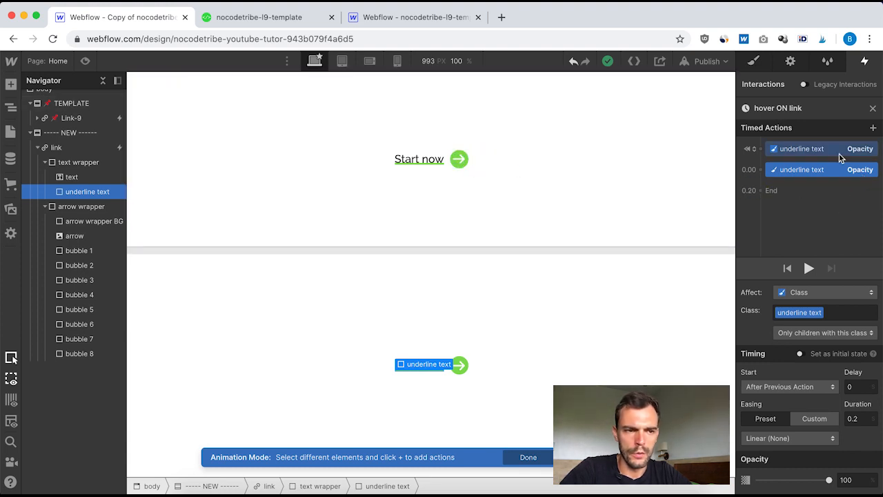
Add a scale action of 1.2 for the arrow wrapper, running together with the underline's fade-in.
{"action": "left_click", "coordinate": [68, 209]}
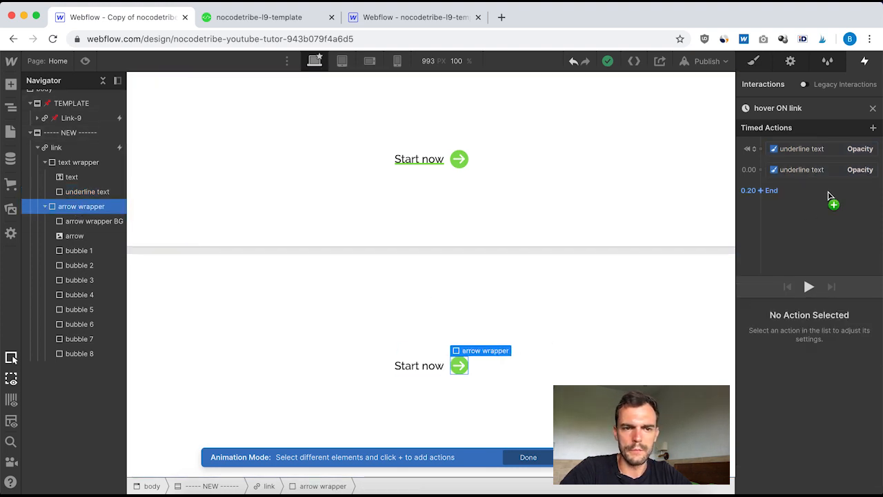
{"action": "left_click", "coordinate": [762, 170]}
{"action": "left_click", "coordinate": [771, 222]}
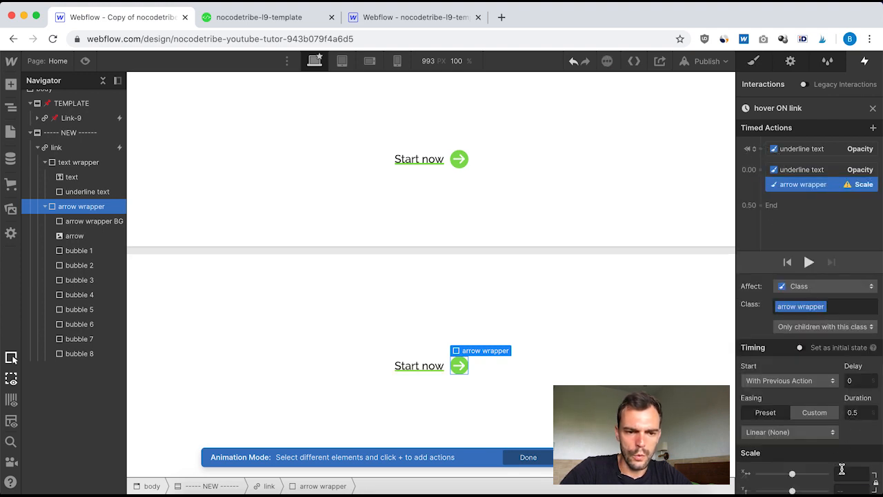
{"action": "left_click", "coordinate": [841, 471]}
{"action": "type", "text": ".2"}
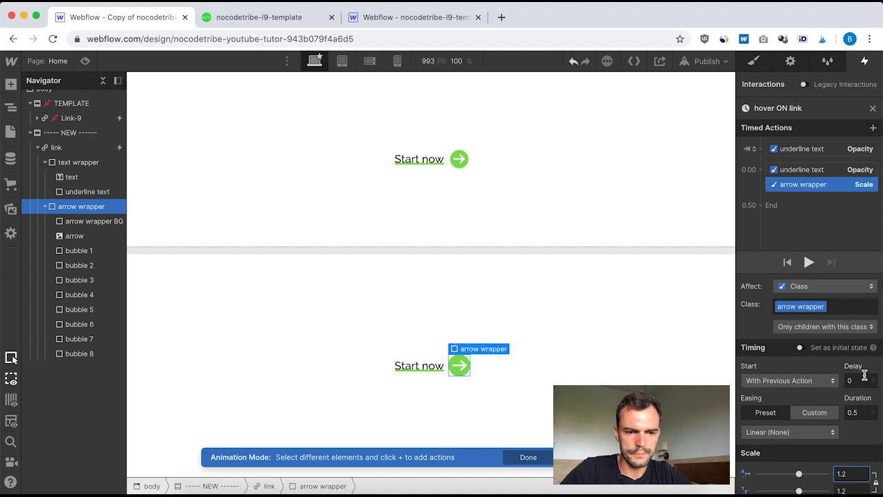
Set the arrow wrapper scale action's duration to 0.2 s and play the animation to check it.
{"action": "scroll", "coordinate": [863, 377], "scroll_direction": "down", "scroll_amount": 1}
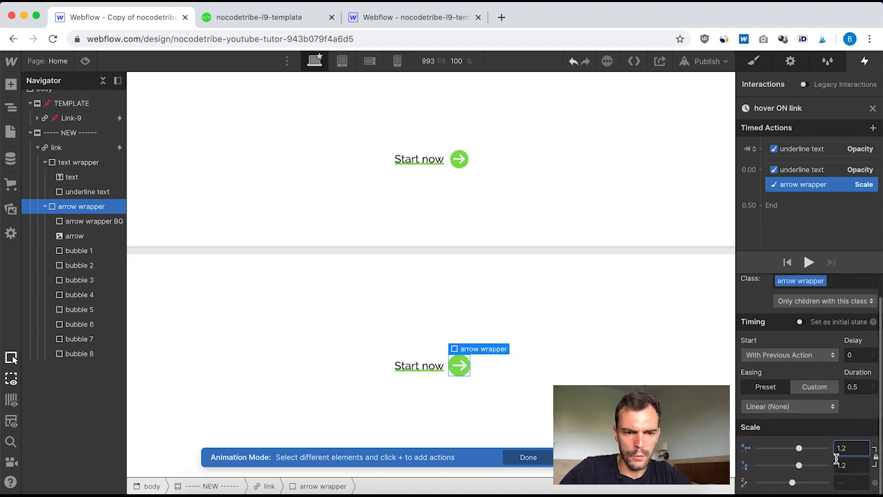
{"action": "left_click", "coordinate": [855, 386]}
{"action": "key", "text": "BackSpace"}
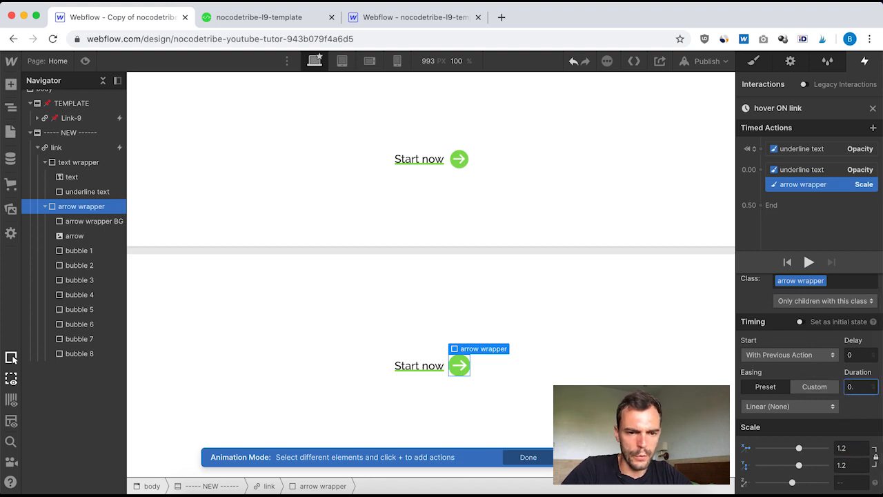
{"action": "type", "text": "2"}
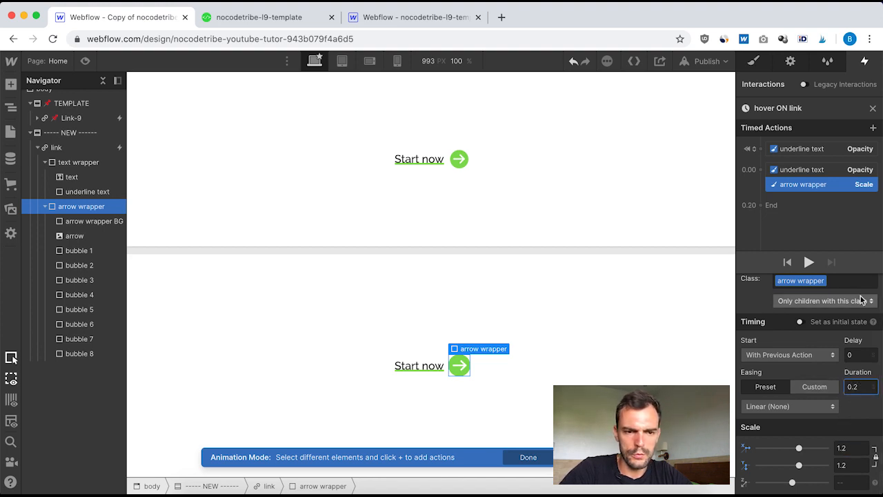
{"action": "left_click", "coordinate": [809, 262]}
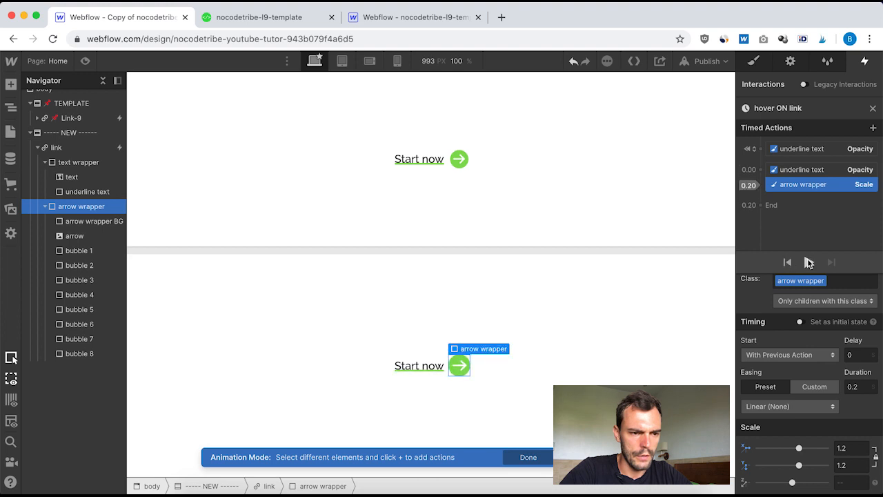
{"action": "left_click", "coordinate": [809, 262]}
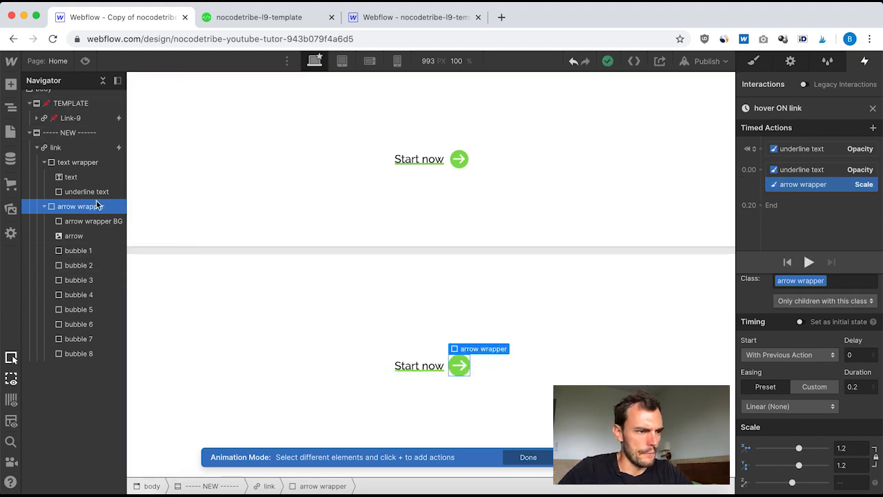
Examine the timing settings of the underline text opacity and arrow wrapper BG scale actions in the template link's "[L9] Hover on link" animation.
{"action": "left_click", "coordinate": [73, 118]}
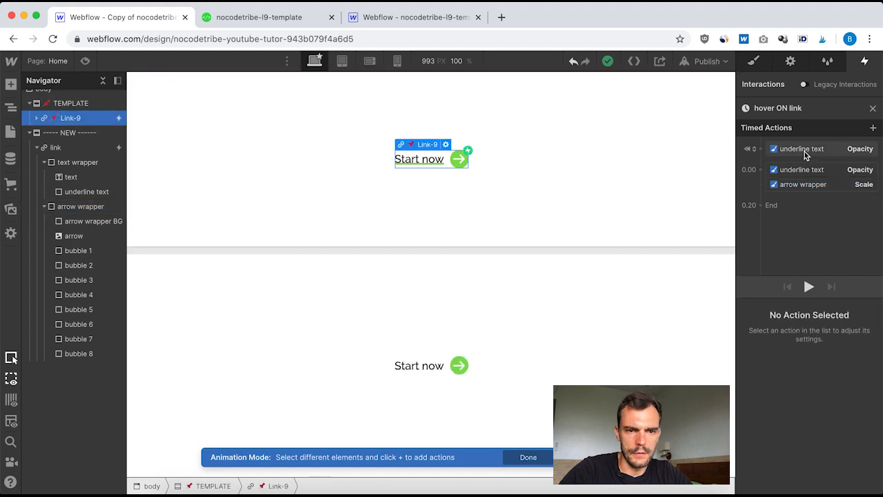
{"action": "left_click", "coordinate": [871, 108]}
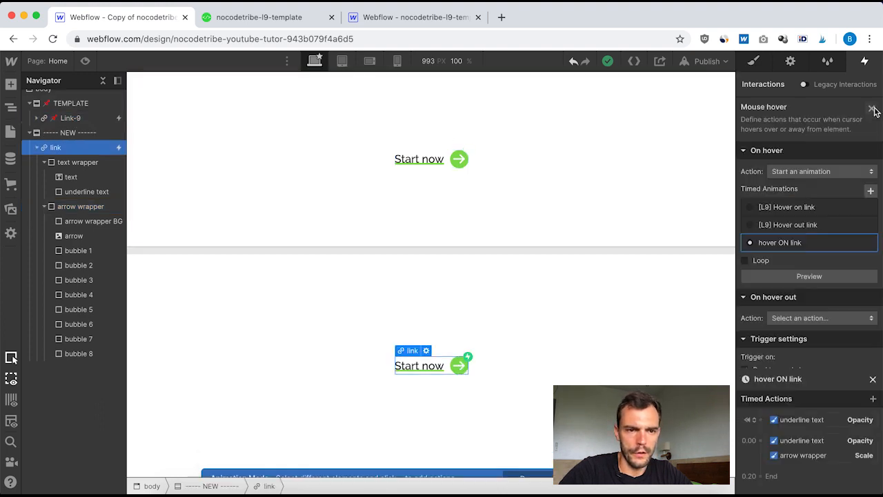
{"action": "left_click", "coordinate": [70, 118]}
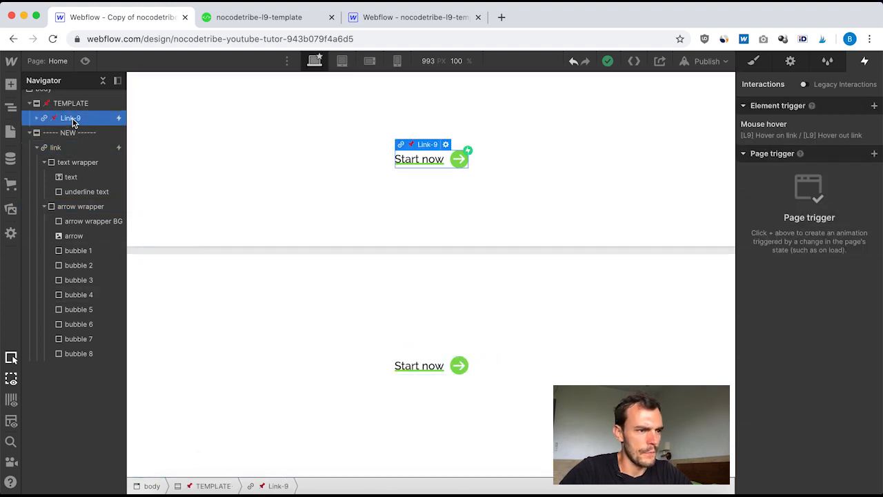
{"action": "left_click", "coordinate": [764, 125]}
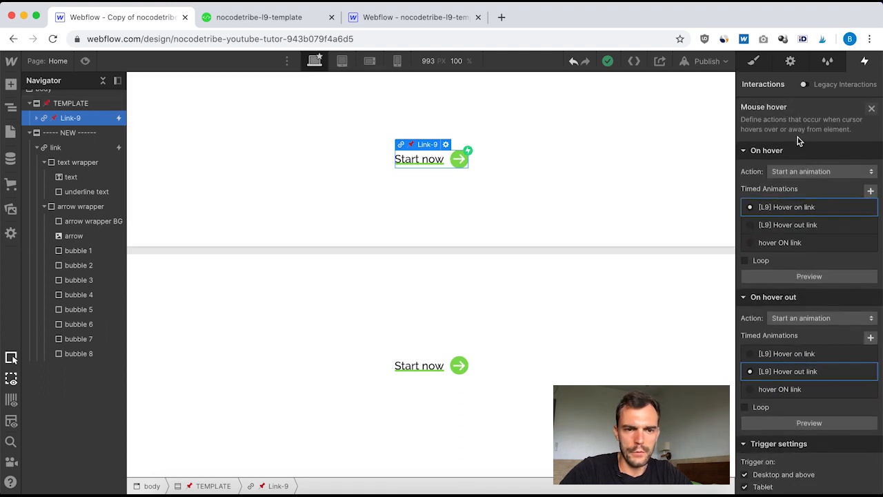
{"action": "left_click", "coordinate": [793, 209]}
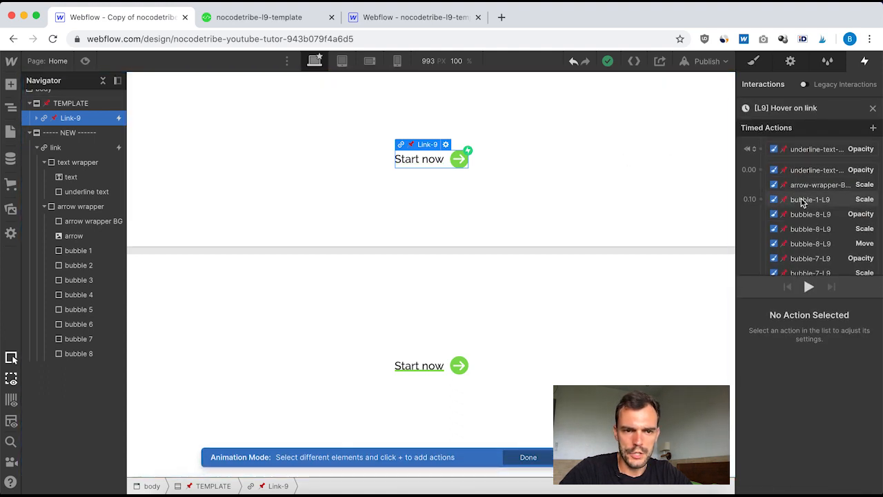
{"action": "left_click", "coordinate": [818, 170]}
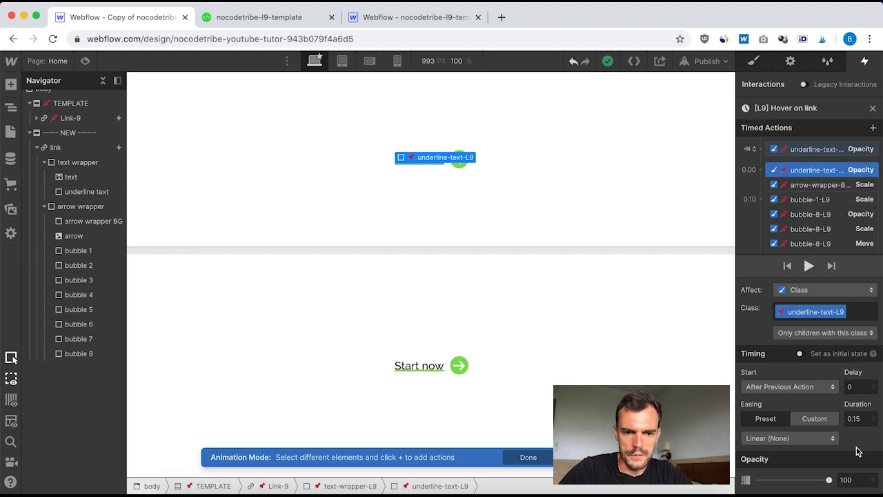
{"action": "left_click", "coordinate": [805, 186]}
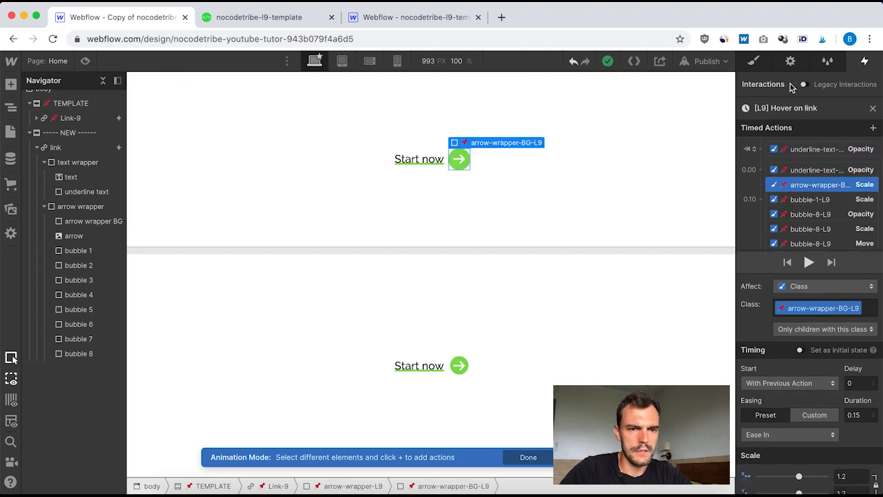
{"action": "left_click", "coordinate": [873, 110]}
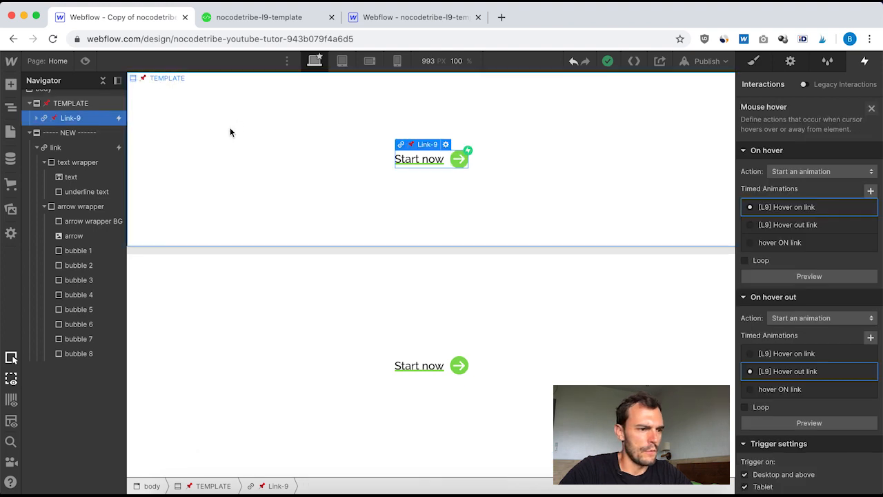
Reopen the new link's "hover ON link" animation and open the duration of the underline text's 100% opacity action for editing.
{"action": "left_click", "coordinate": [56, 147]}
{"action": "left_click", "coordinate": [765, 124]}
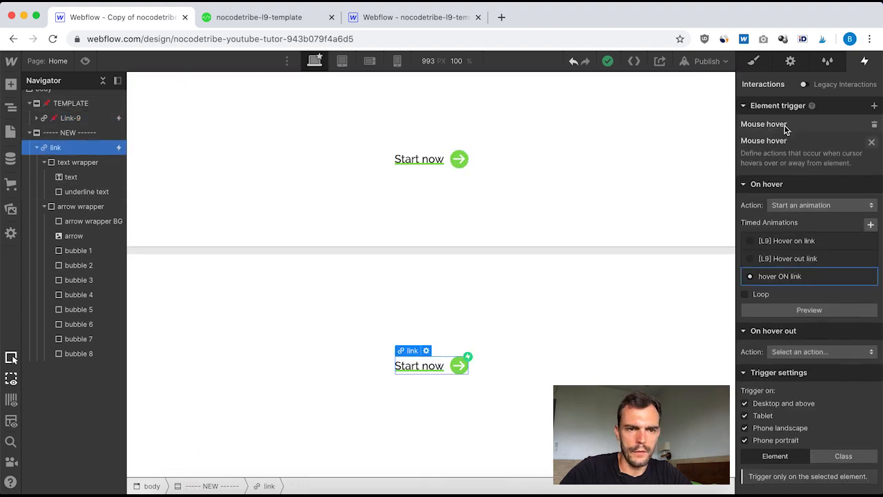
{"action": "left_click", "coordinate": [789, 243]}
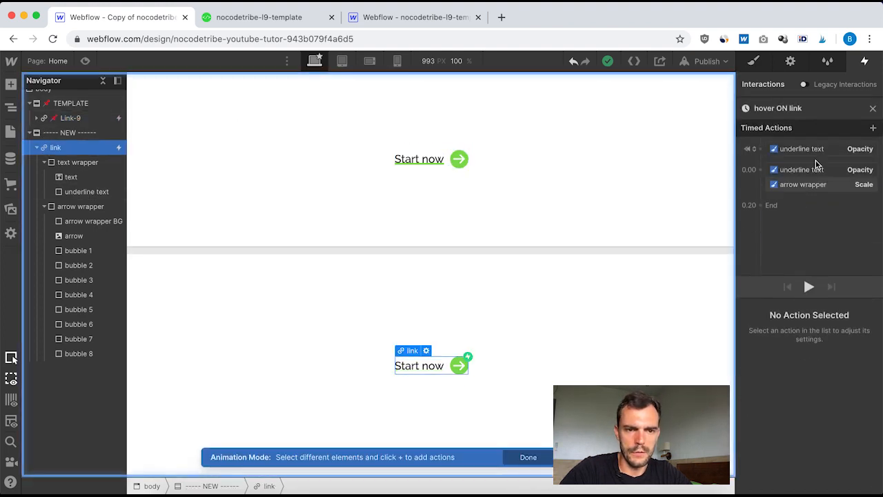
{"action": "left_click", "coordinate": [807, 171]}
{"action": "left_click", "coordinate": [858, 418]}
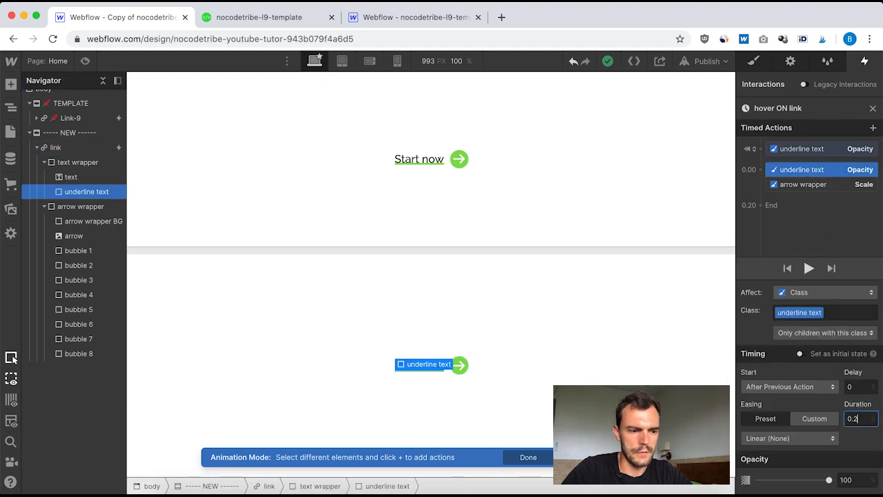
Set the arrow wrapper's Scale action to a 0.15 s duration in the hover ON link animation and close the animation.
{"action": "left_click", "coordinate": [803, 184]}
{"action": "left_click", "coordinate": [858, 413]}
{"action": "key", "text": "BackSpace"}
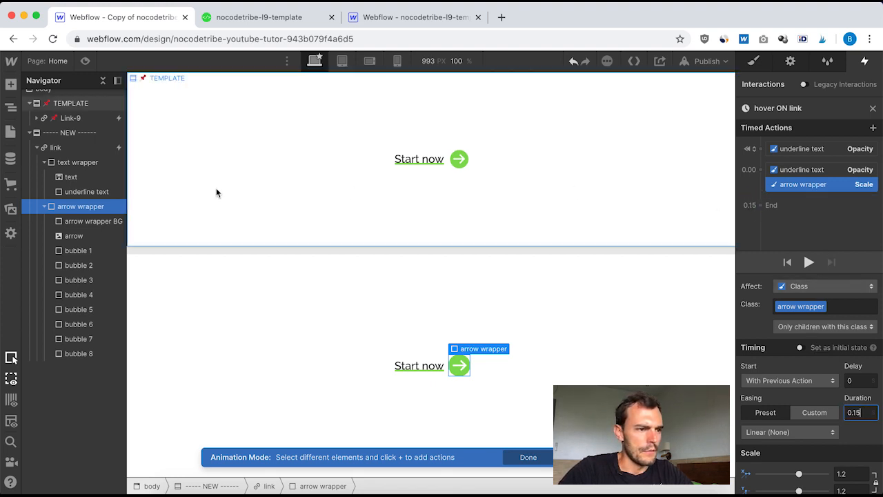
{"action": "left_click", "coordinate": [870, 107]}
Open the [L9] Hover on link animation of the template's Link-9 and review its list of timed actions.
{"action": "left_click", "coordinate": [71, 116]}
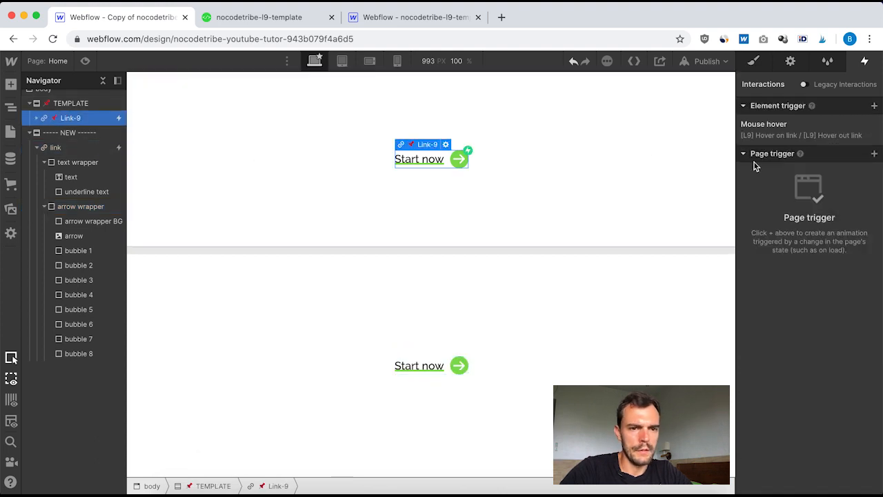
{"action": "left_click", "coordinate": [787, 128]}
{"action": "left_click", "coordinate": [800, 208]}
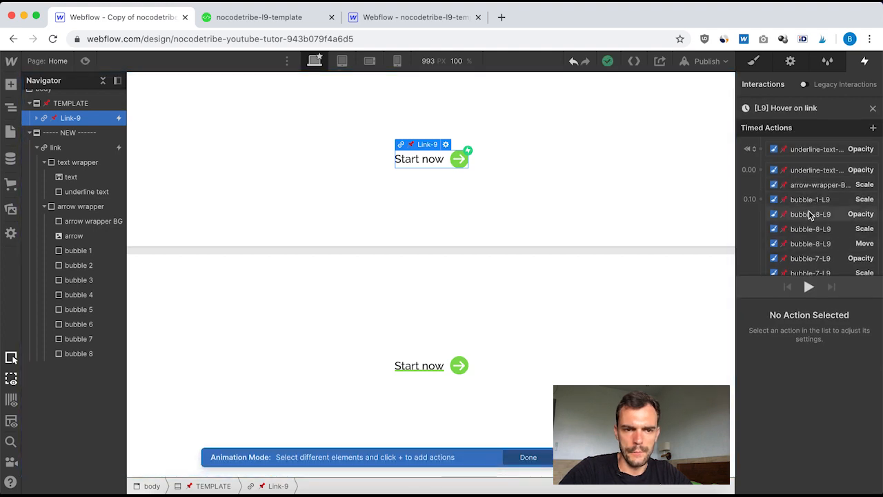
{"action": "scroll", "coordinate": [809, 215], "scroll_direction": "down", "scroll_amount": 2}
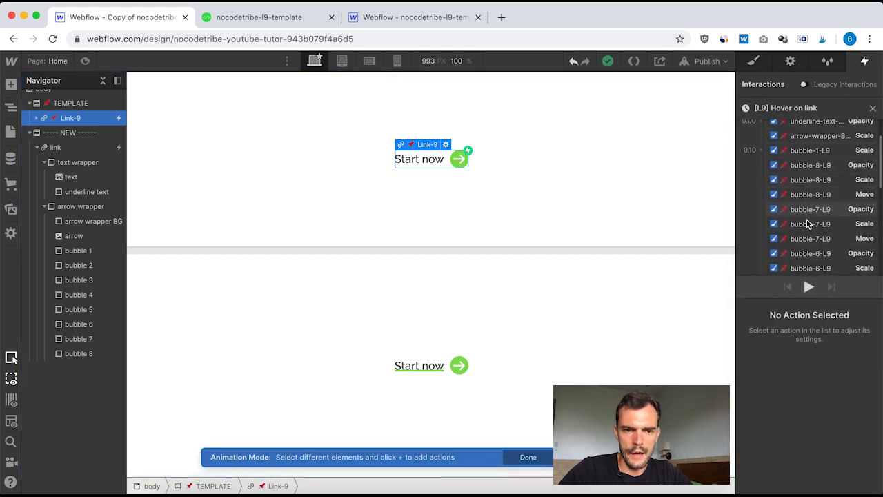
{"action": "scroll", "coordinate": [808, 222], "scroll_direction": "down", "scroll_amount": 5}
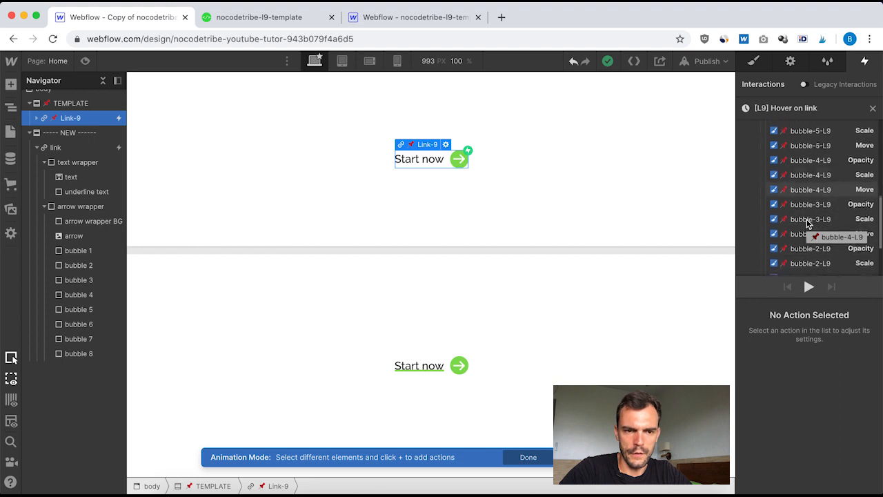
{"action": "scroll", "coordinate": [809, 222], "scroll_direction": "down", "scroll_amount": 2}
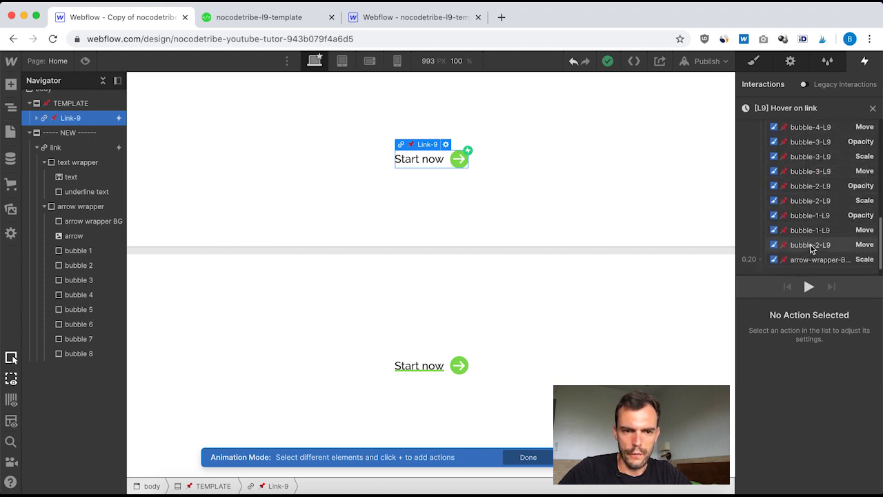
{"action": "scroll", "coordinate": [811, 220], "scroll_direction": "up", "scroll_amount": 5}
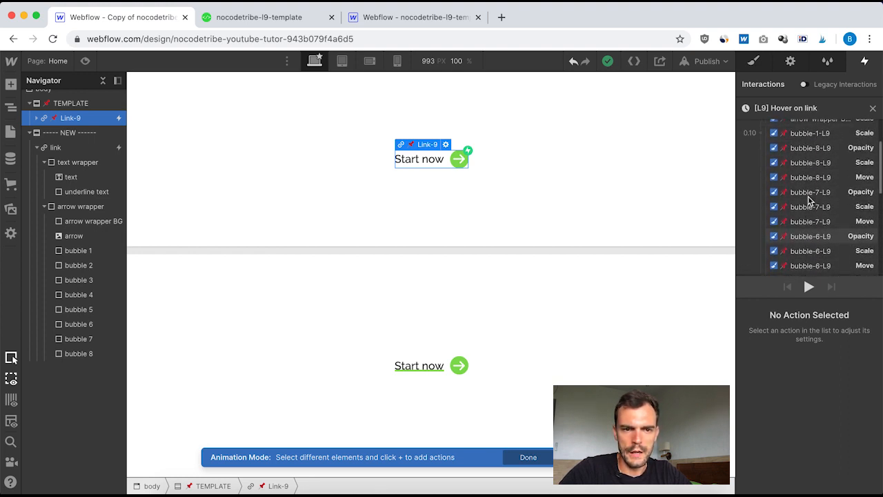
{"action": "scroll", "coordinate": [809, 197], "scroll_direction": "up", "scroll_amount": 2}
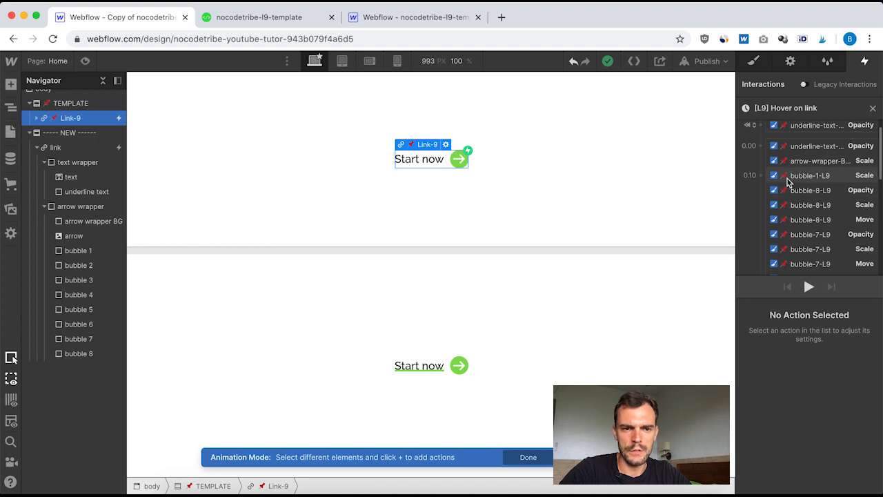
{"action": "scroll", "coordinate": [793, 178], "scroll_direction": "down", "scroll_amount": 1}
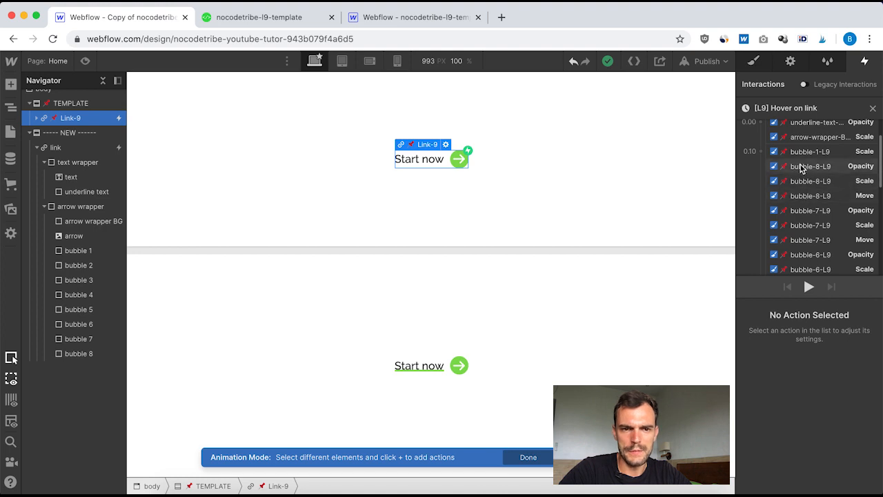
Examine the timing and values of bubble-8-L9's Opacity, Scale and Move actions in the template animation.
{"action": "left_click", "coordinate": [821, 167]}
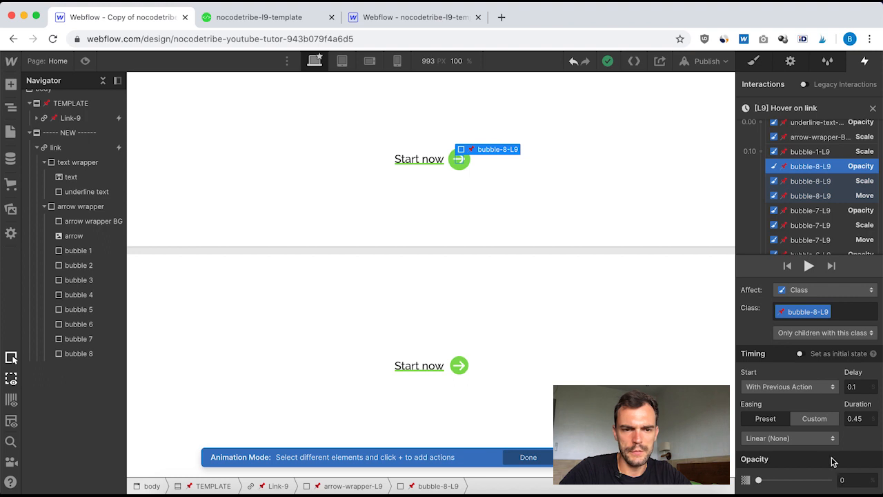
{"action": "left_click", "coordinate": [807, 182]}
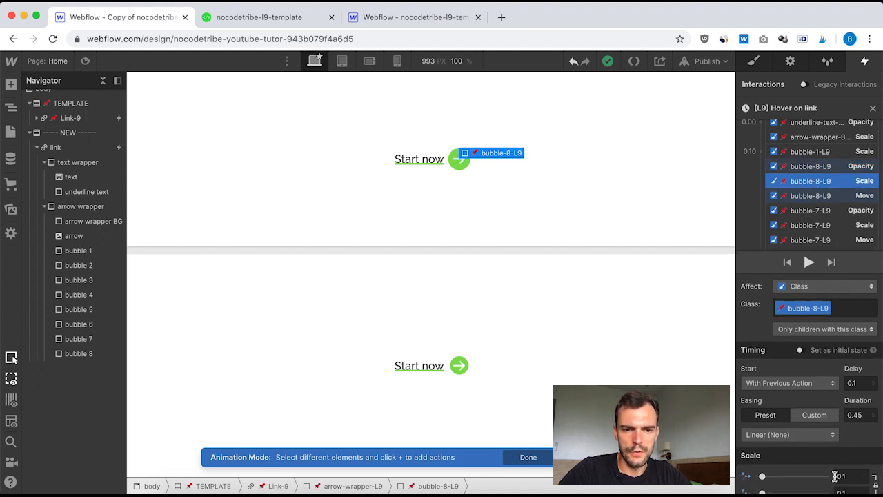
{"action": "left_click", "coordinate": [800, 197]}
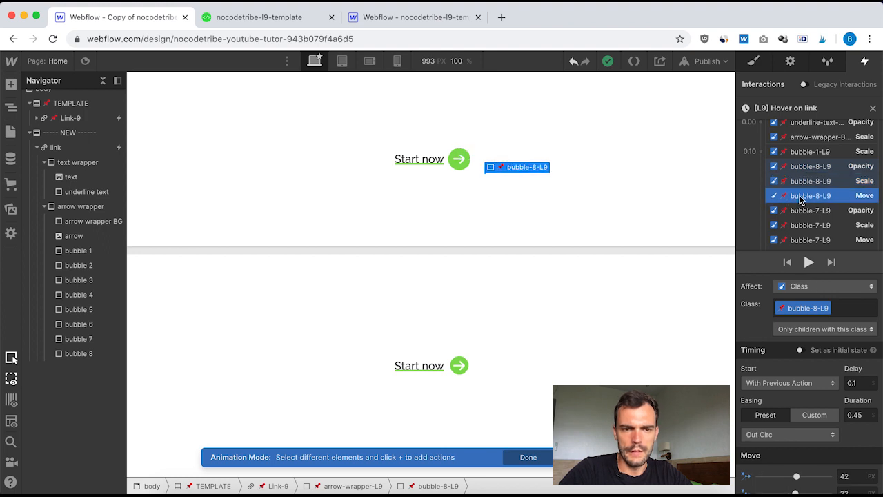
{"action": "scroll", "coordinate": [843, 483], "scroll_direction": "down", "scroll_amount": 2}
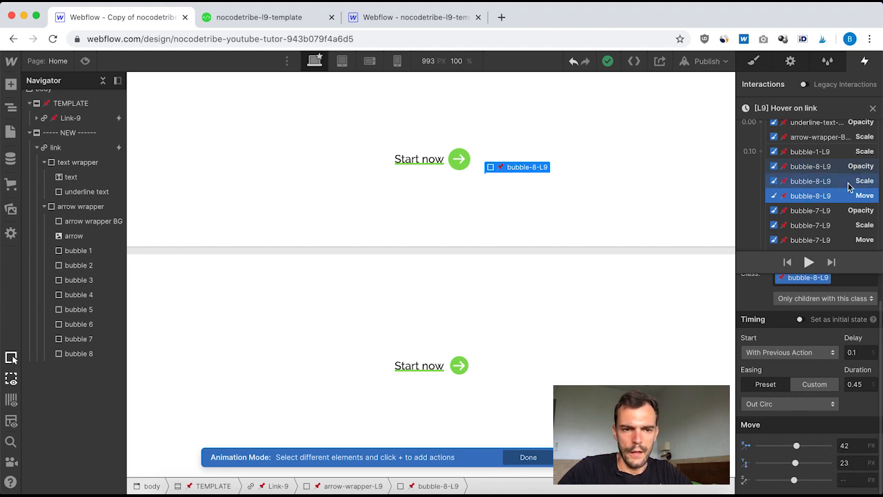
Examine the timing and values of bubble-7-L9's Opacity, Scale and Move actions in the template animation.
{"action": "scroll", "coordinate": [814, 178], "scroll_direction": "down", "scroll_amount": 4}
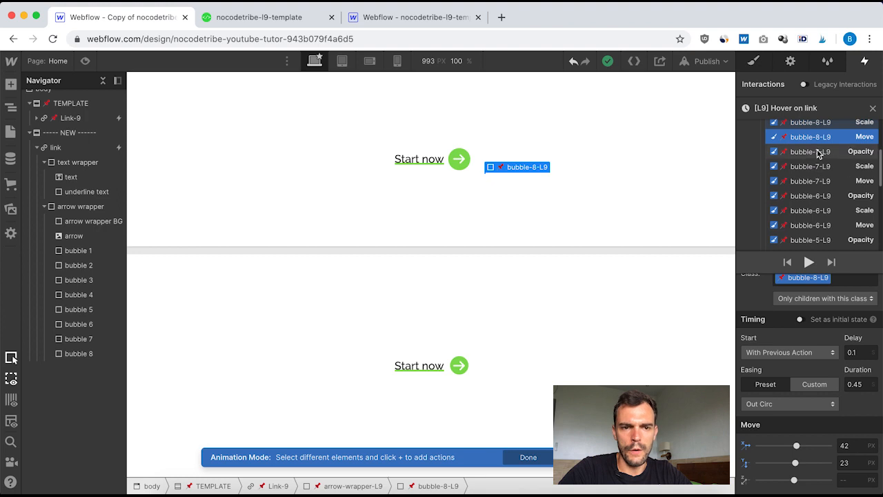
{"action": "scroll", "coordinate": [814, 171], "scroll_direction": "up", "scroll_amount": 1}
{"action": "left_click", "coordinate": [805, 167]}
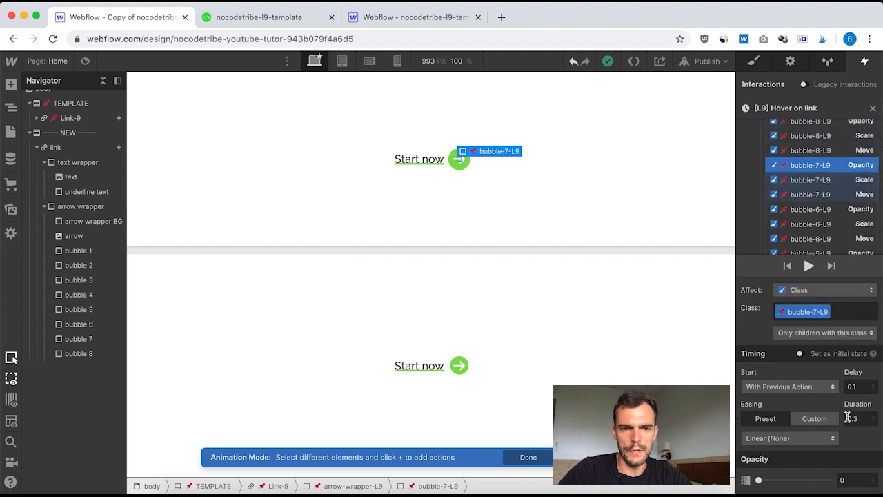
{"action": "left_click", "coordinate": [802, 181]}
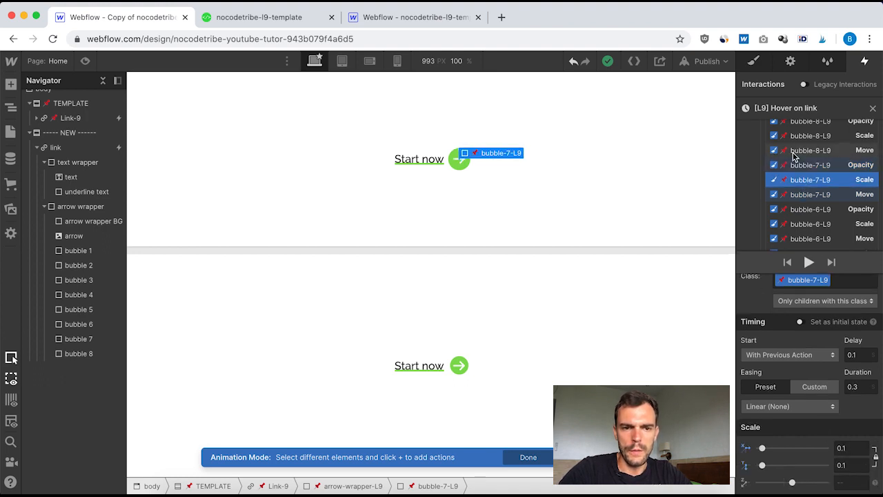
{"action": "left_click", "coordinate": [810, 194]}
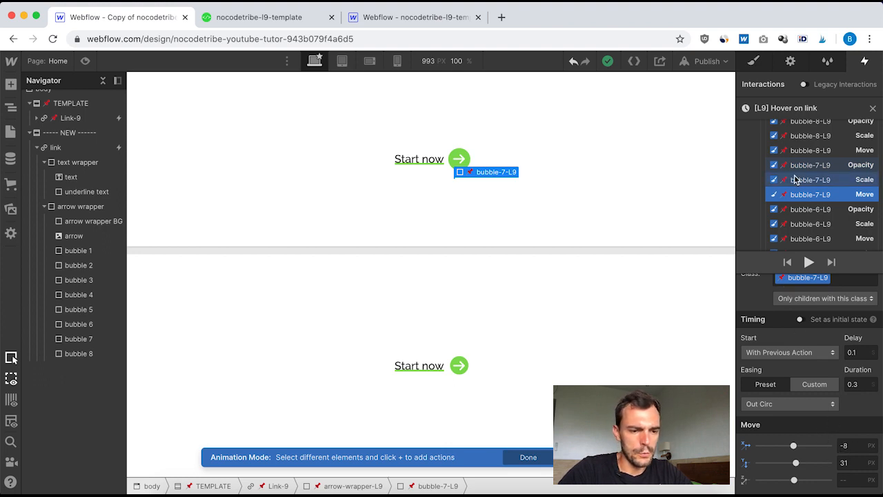
{"action": "scroll", "coordinate": [810, 189], "scroll_direction": "down", "scroll_amount": 4}
{"action": "scroll", "coordinate": [810, 189], "scroll_direction": "up", "scroll_amount": 6}
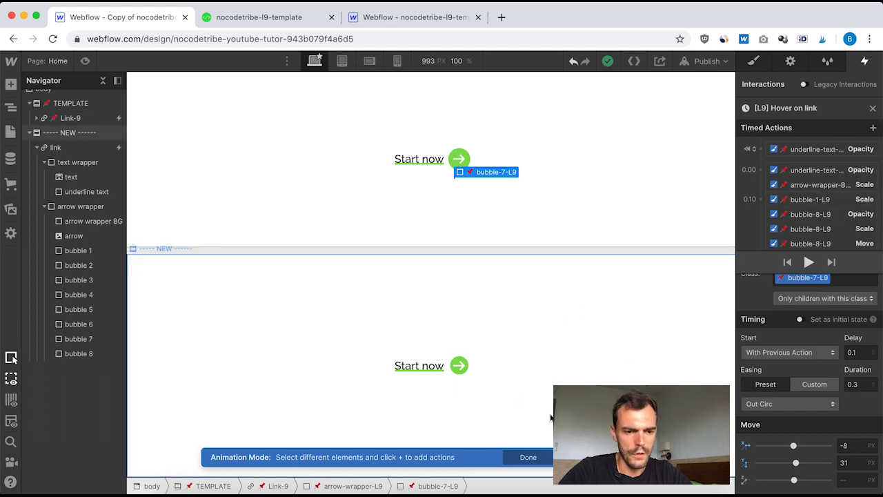
Switch to the note titled Bubble 1 and read the opacity, scale and move values listed for every bubble.
{"action": "left_click", "coordinate": [566, 493]}
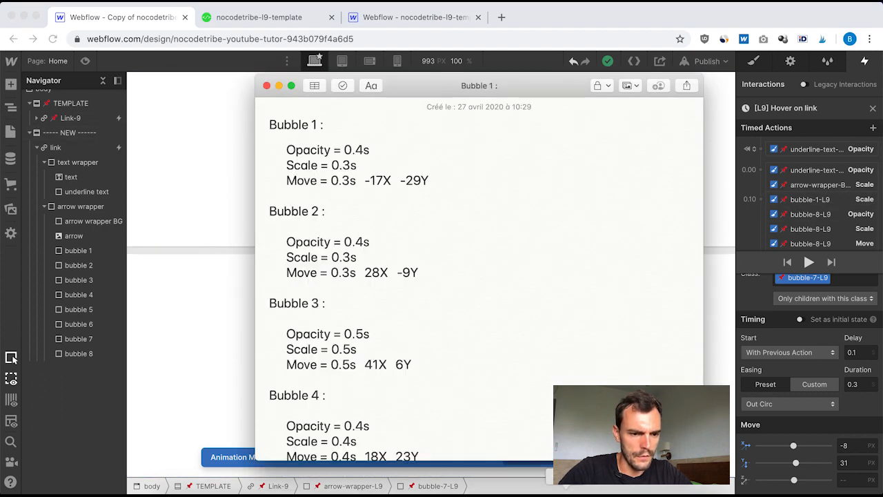
{"action": "scroll", "coordinate": [307, 140], "scroll_direction": "up", "scroll_amount": 1}
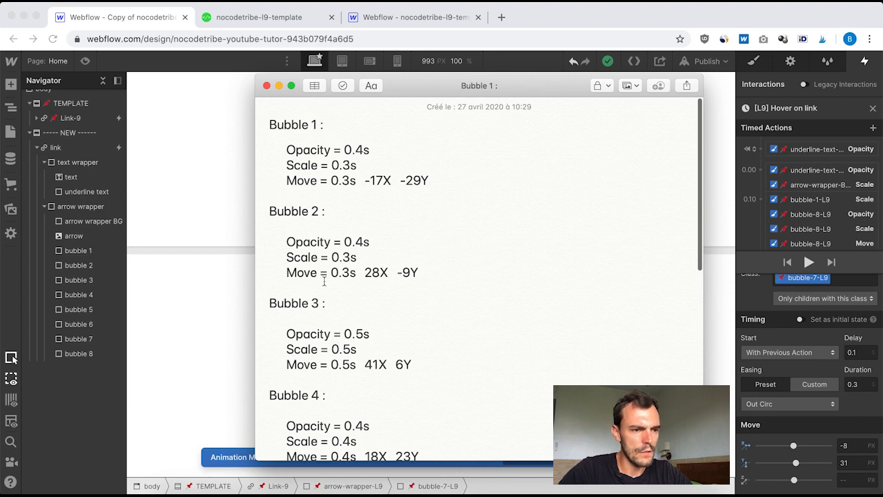
{"action": "scroll", "coordinate": [342, 300], "scroll_direction": "down", "scroll_amount": 5}
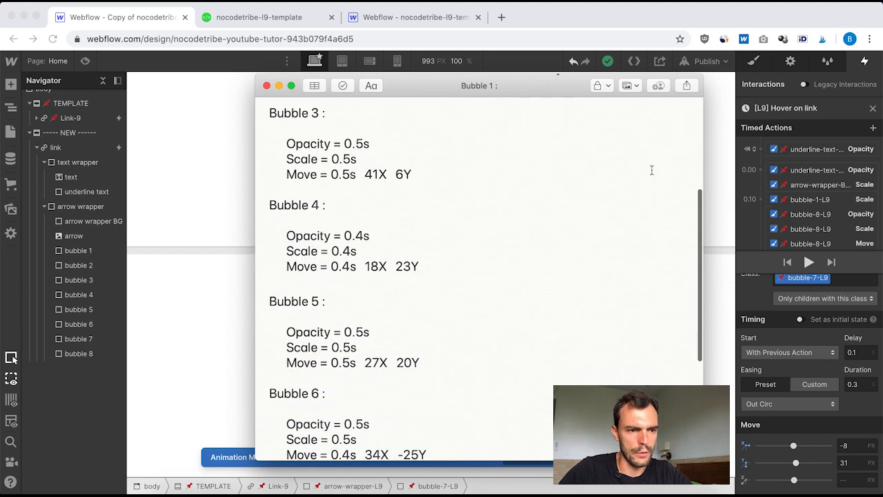
{"action": "scroll", "coordinate": [301, 238], "scroll_direction": "down", "scroll_amount": 5}
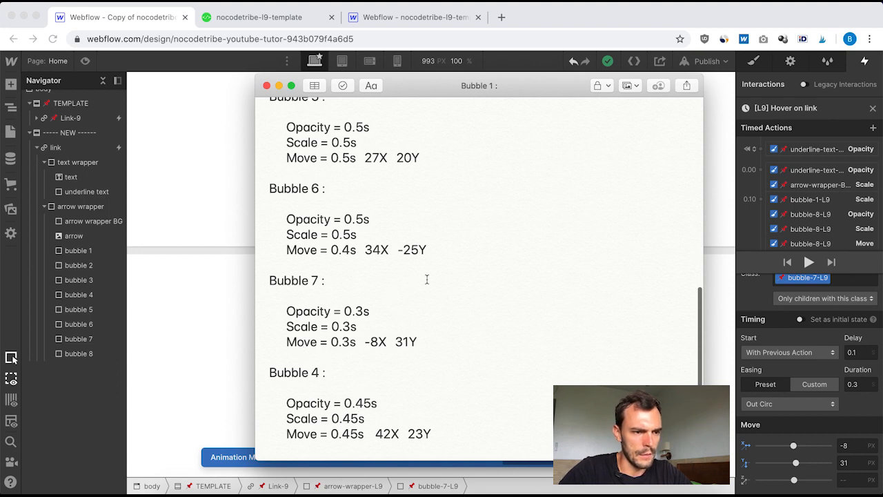
{"action": "scroll", "coordinate": [426, 279], "scroll_direction": "up", "scroll_amount": 10}
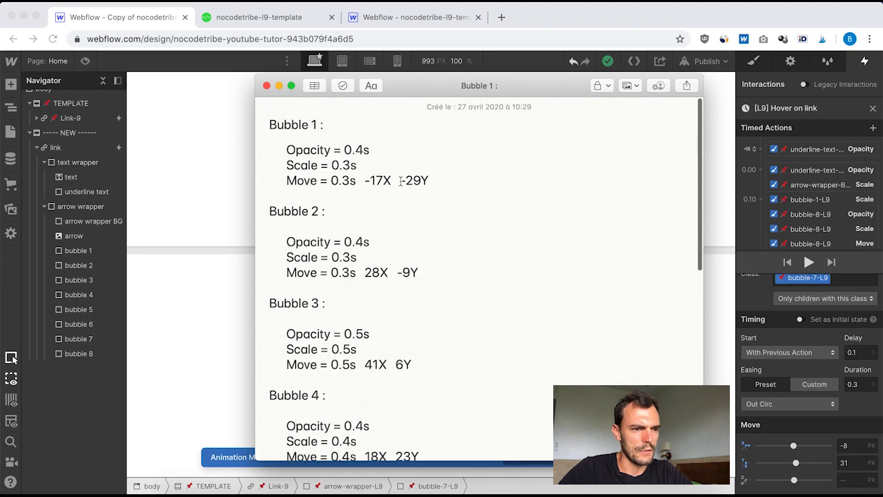
Return to Webflow, close the template animation, and open the hover ON link animation of the link in the NEW section.
{"action": "key", "text": "super+Tab"}
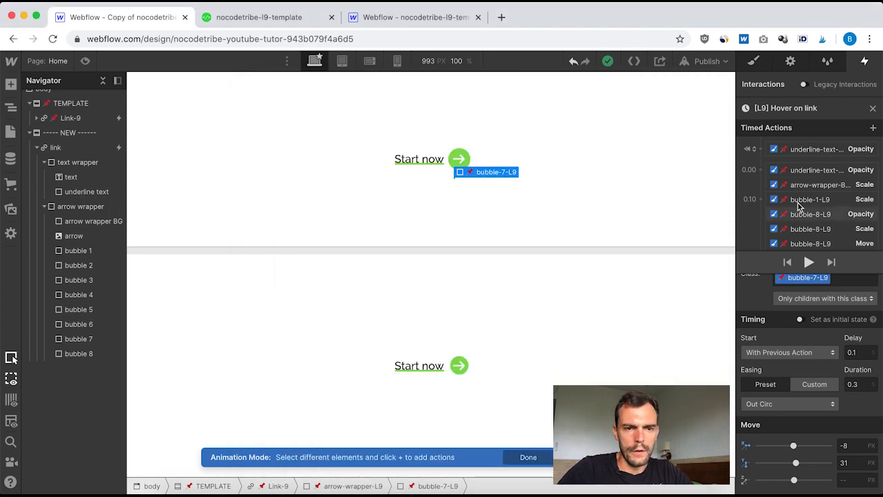
{"action": "scroll", "coordinate": [818, 173], "scroll_direction": "down", "scroll_amount": 2}
{"action": "scroll", "coordinate": [843, 123], "scroll_direction": "up", "scroll_amount": 2}
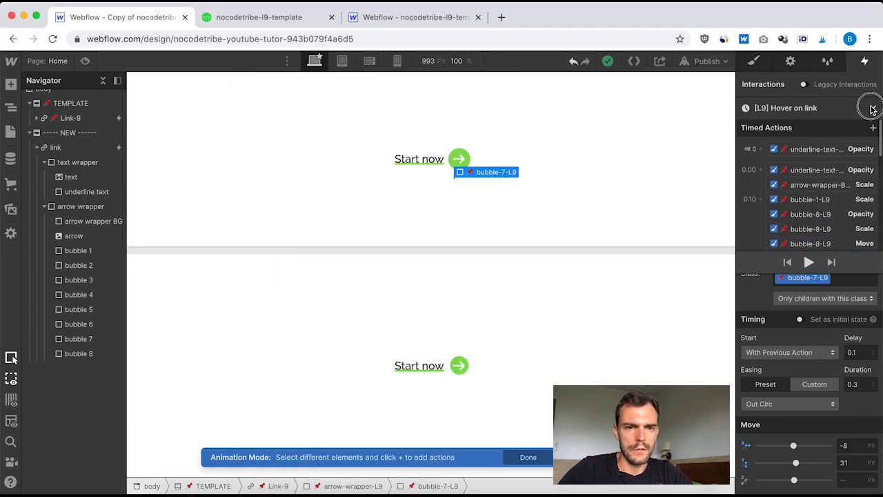
{"action": "left_click", "coordinate": [873, 107]}
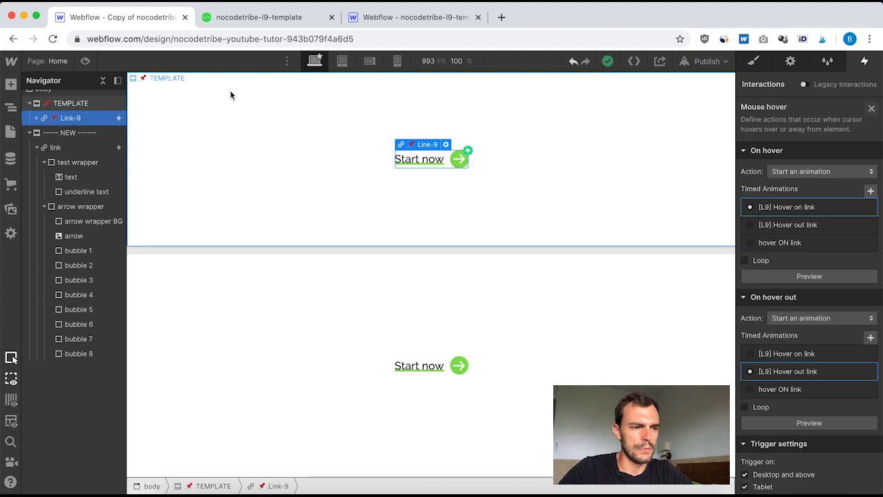
{"action": "left_click", "coordinate": [73, 147]}
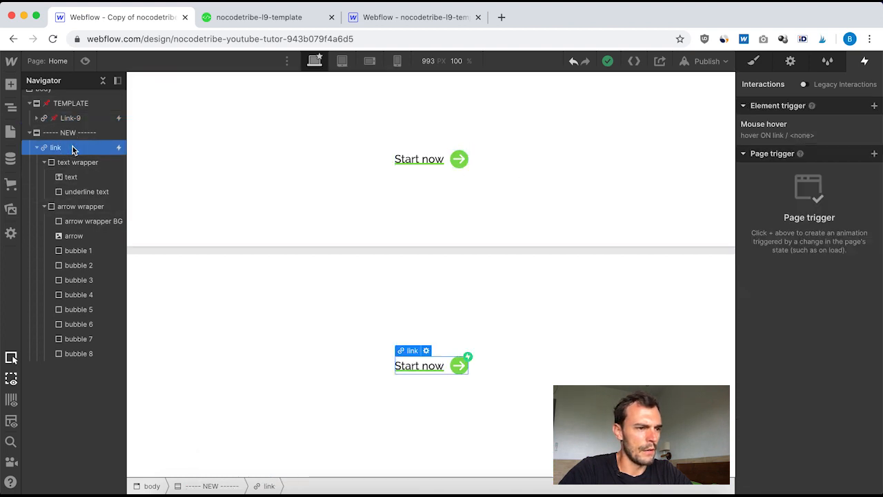
{"action": "left_click", "coordinate": [790, 131]}
{"action": "left_click", "coordinate": [787, 246]}
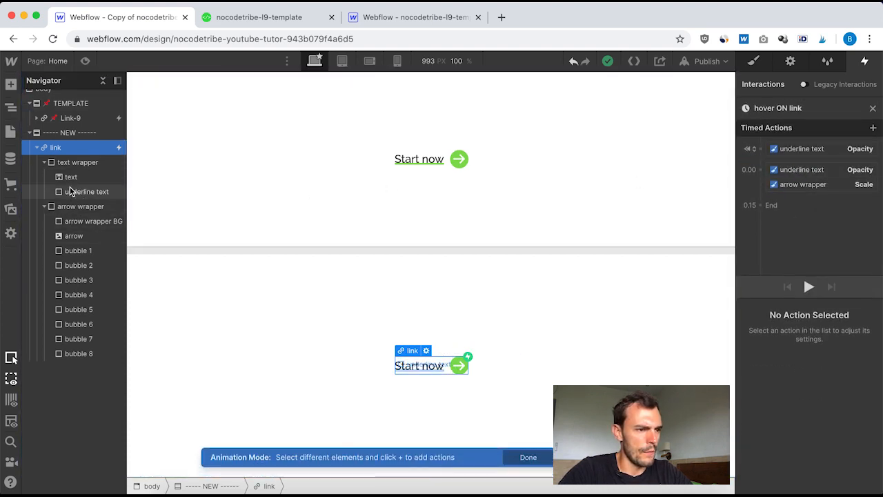
Add an Opacity action for bubble 1 alongside the actions at 0.00 s and set its delay to 0.1 s.
{"action": "left_click", "coordinate": [77, 251]}
{"action": "left_click_drag", "start_coordinate": [805, 185], "coordinate": [762, 172]}
{"action": "left_click", "coordinate": [761, 173]}
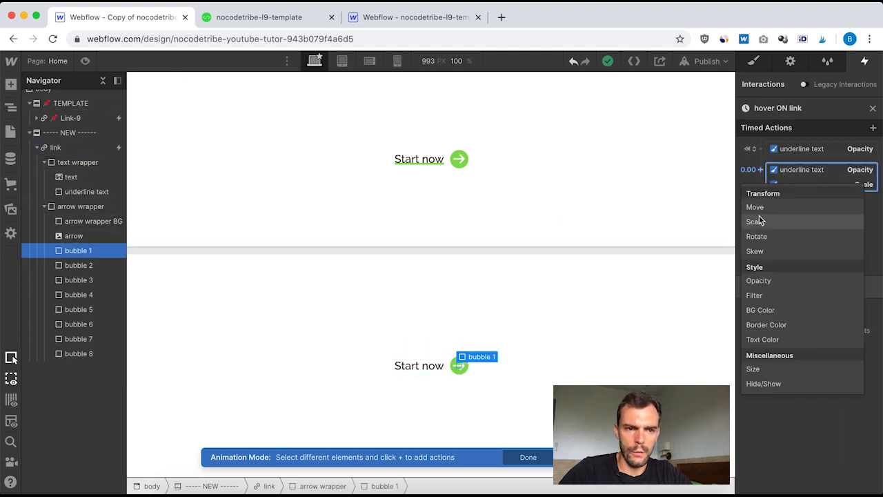
{"action": "left_click", "coordinate": [769, 286]}
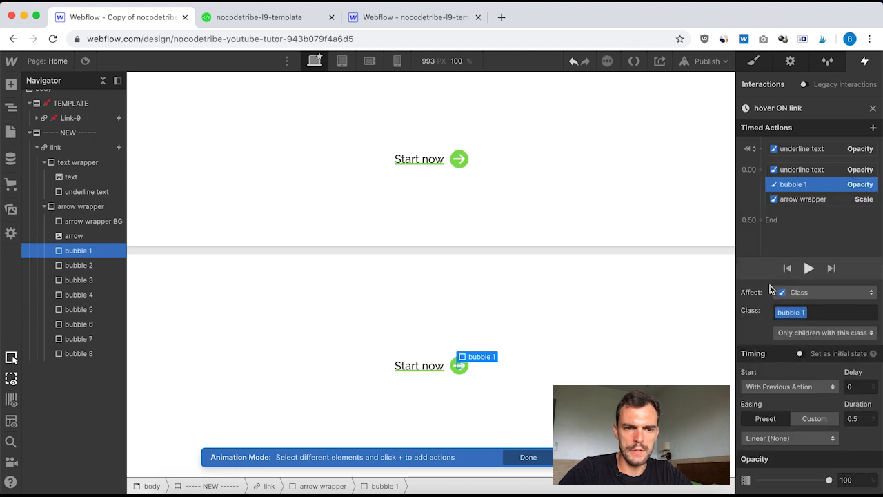
{"action": "left_click", "coordinate": [854, 386]}
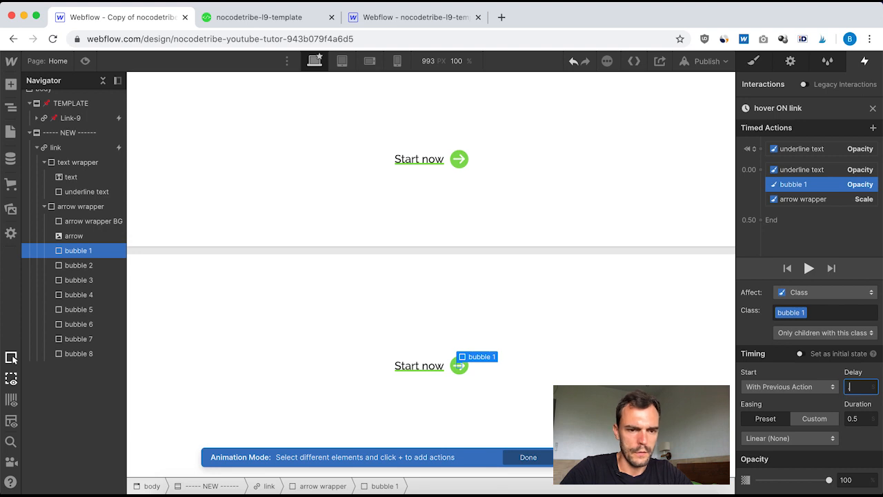
{"action": "type", "text": "0.1"}
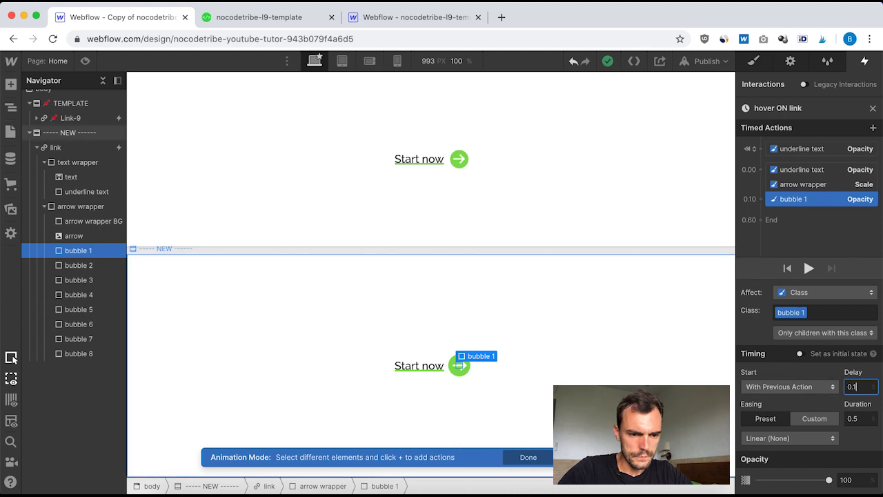
Check bubble 1's opacity timing in the note and set its Opacity action's duration to 0.4 s.
{"action": "left_click", "coordinate": [565, 493]}
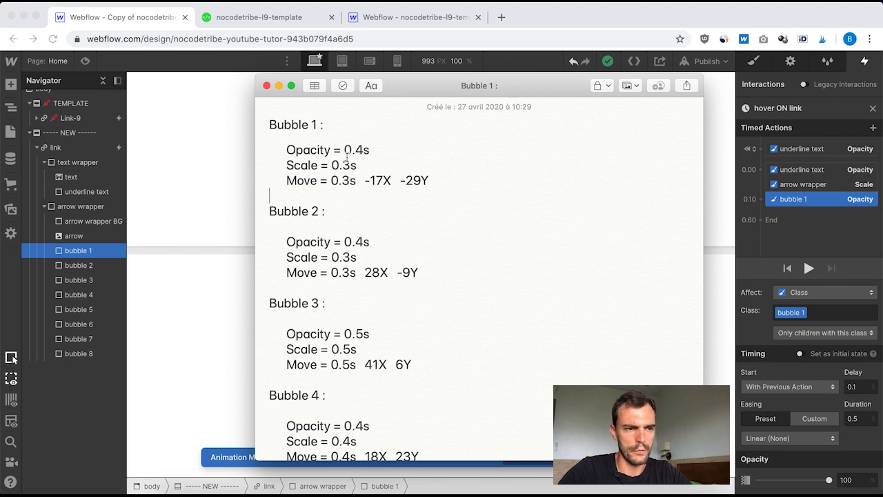
{"action": "left_click", "coordinate": [860, 428]}
{"action": "left_click", "coordinate": [855, 418]}
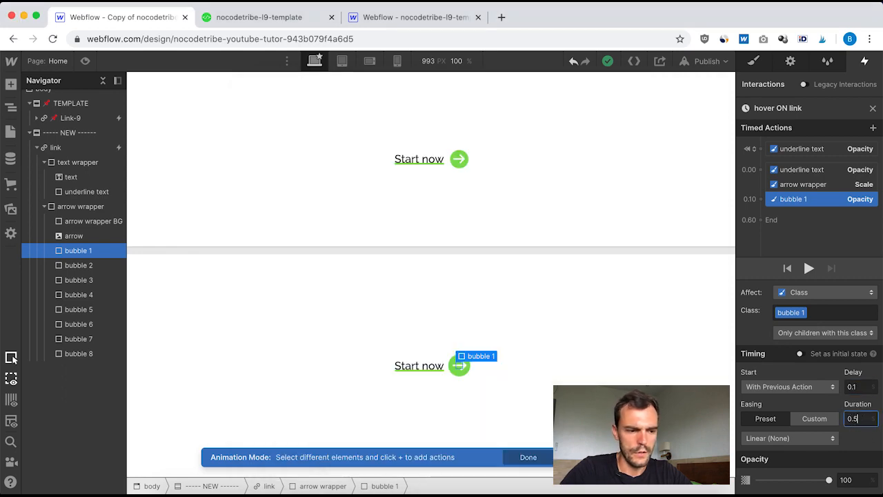
{"action": "type", "text": "4"}
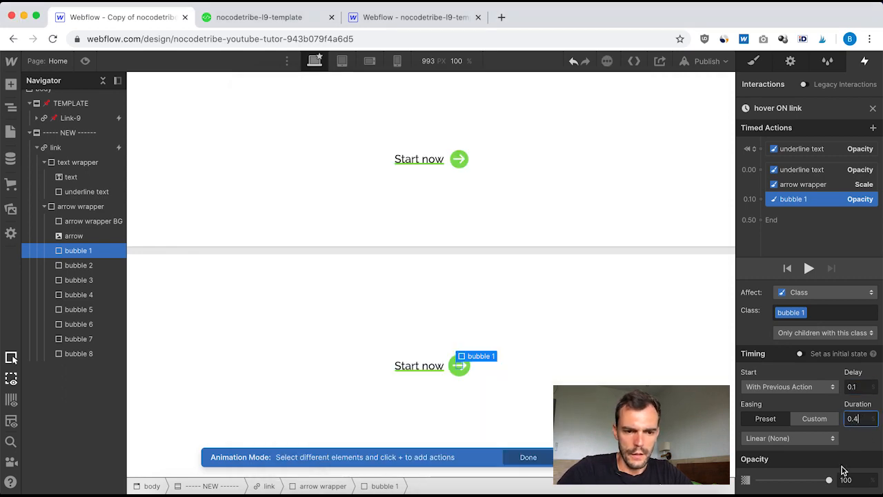
Set the opacity of bubble 1's Opacity action to 0 and check the bubble's scale timing in the note.
{"action": "left_click", "coordinate": [858, 480]}
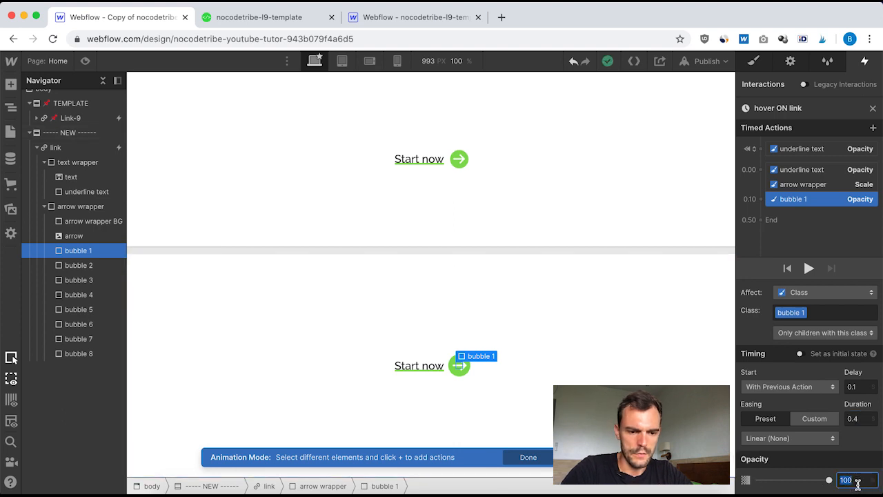
{"action": "type", "text": "0"}
{"action": "left_click", "coordinate": [528, 494]}
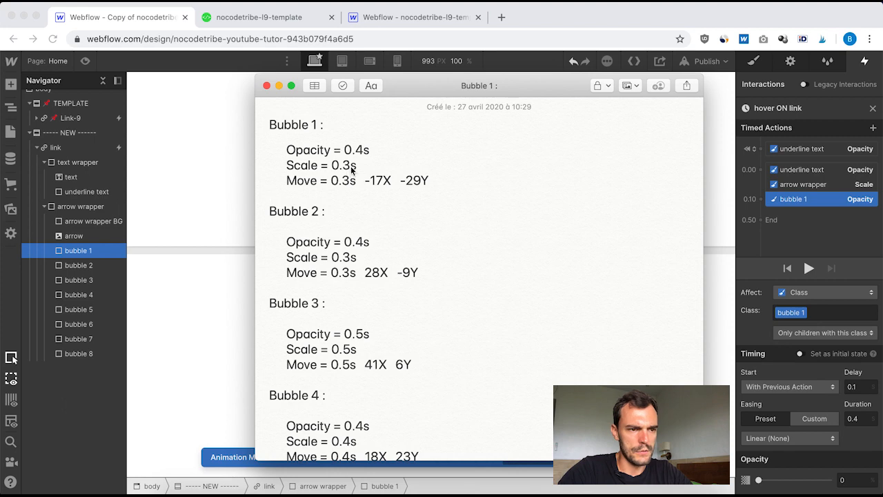
{"action": "left_click", "coordinate": [803, 197]}
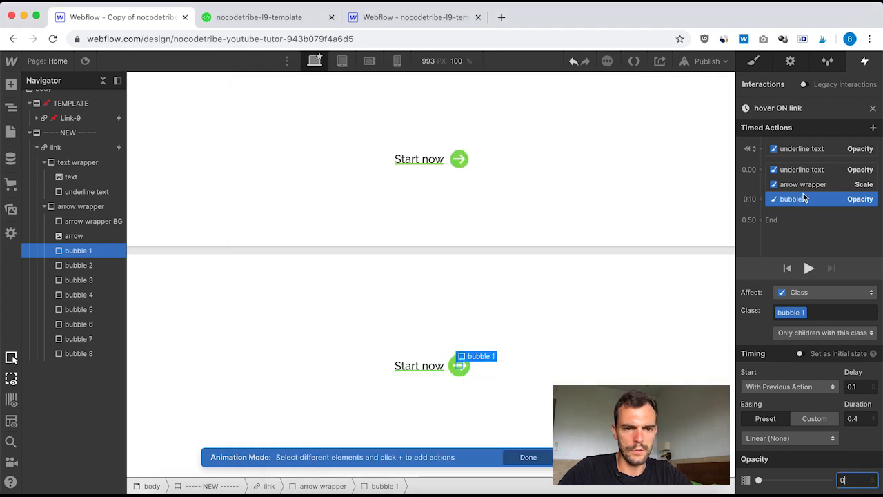
Add a Scale action for bubble 1 alongside its Opacity action at 0.10 s, with a 0.3 s duration and a scale of 0.1.
{"action": "left_click", "coordinate": [762, 205]}
{"action": "left_click", "coordinate": [773, 250]}
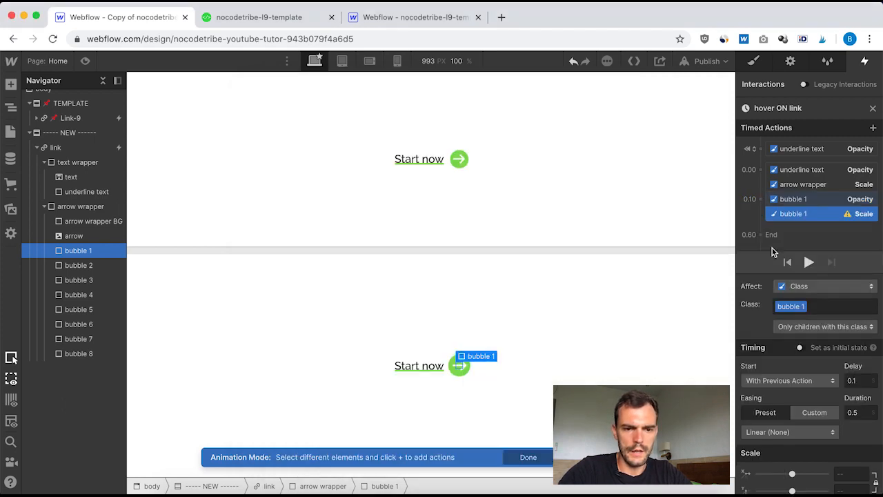
{"action": "left_click", "coordinate": [865, 412]}
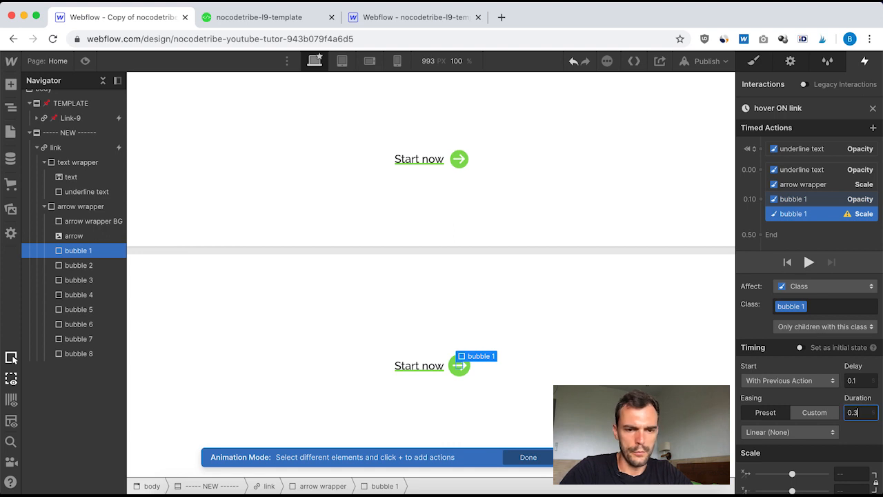
{"action": "type", "text": "3"}
{"action": "left_click", "coordinate": [842, 473]}
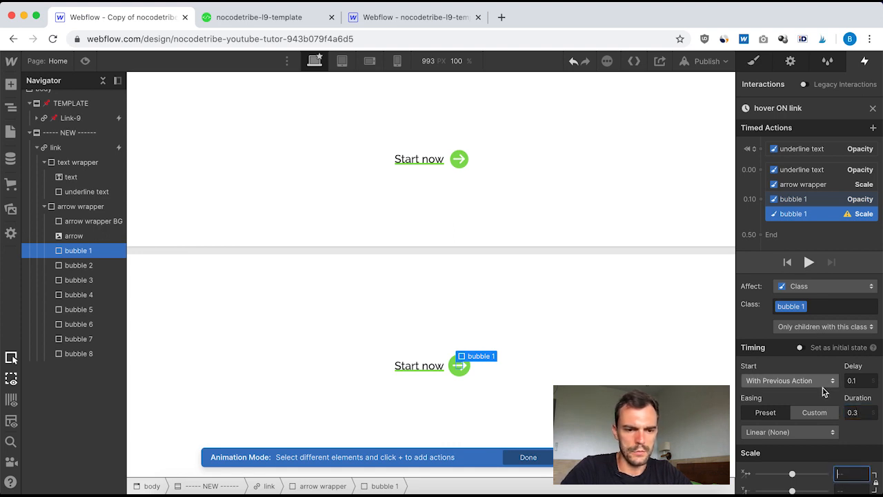
{"action": "type", "text": "0.1"}
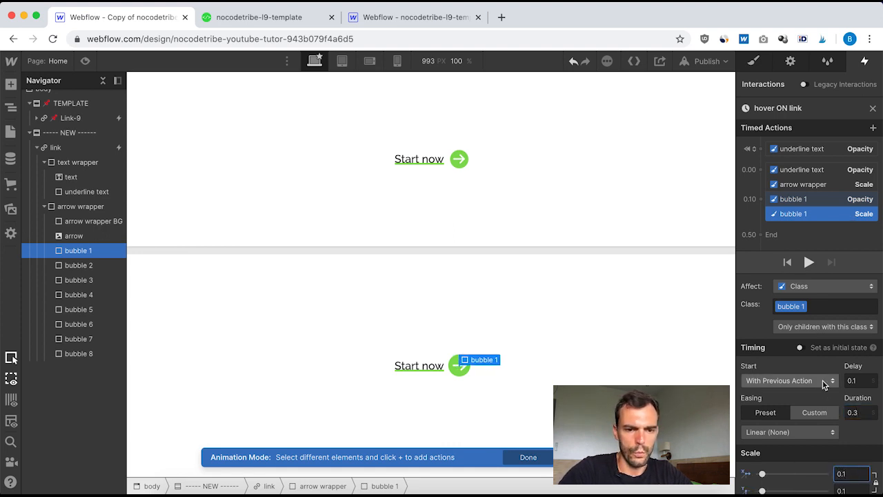
Check bubble 1's move values in the note and add a Move action for it at 0.10 s with a 0.3 s duration.
{"action": "key", "text": "super+Tab"}
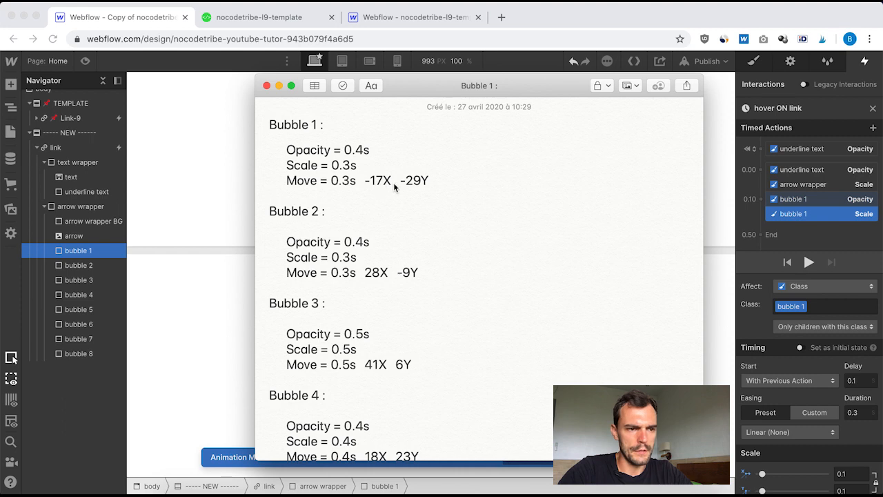
{"action": "left_click", "coordinate": [805, 214]}
{"action": "left_click", "coordinate": [761, 200]}
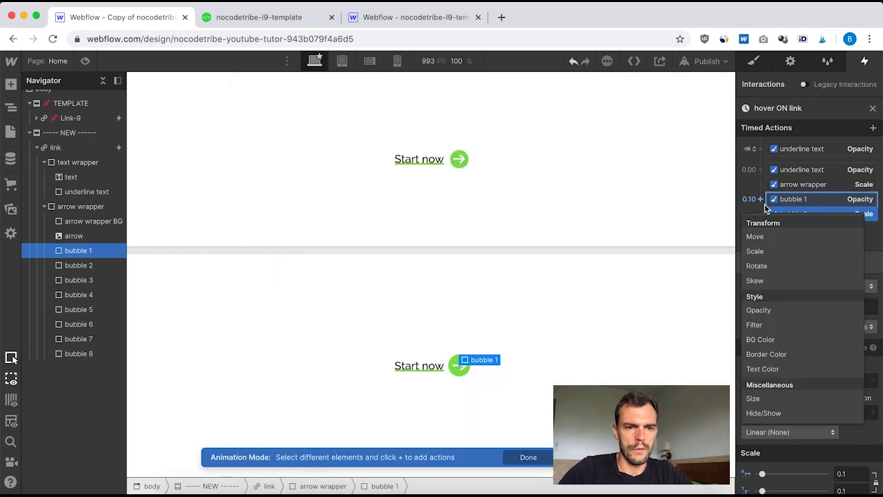
{"action": "left_click", "coordinate": [769, 236]}
{"action": "left_click", "coordinate": [860, 413]}
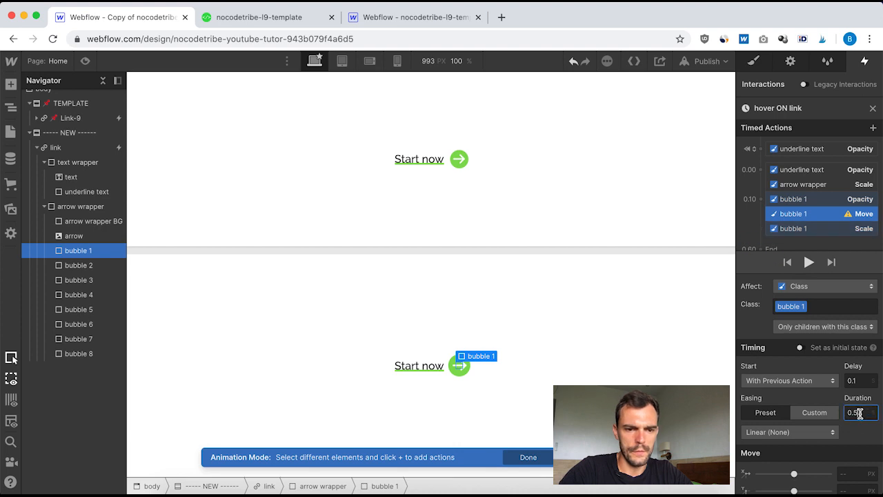
{"action": "type", "text": "0.3"}
Set bubble 1's Move action to -17 px on X and -29 px on Y, rechecking the values in the note.
{"action": "scroll", "coordinate": [841, 454], "scroll_direction": "down", "scroll_amount": 1}
{"action": "left_click", "coordinate": [848, 447]}
{"action": "type", "text": "-"}
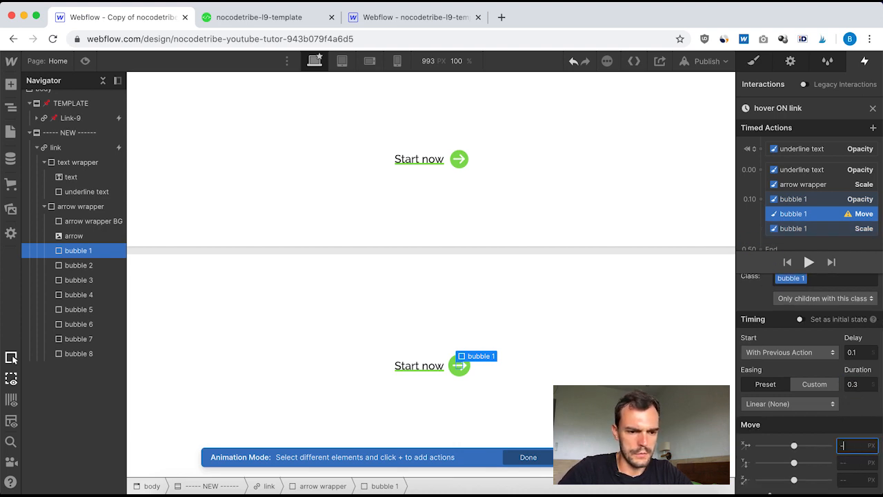
{"action": "key", "text": "super+Tab"}
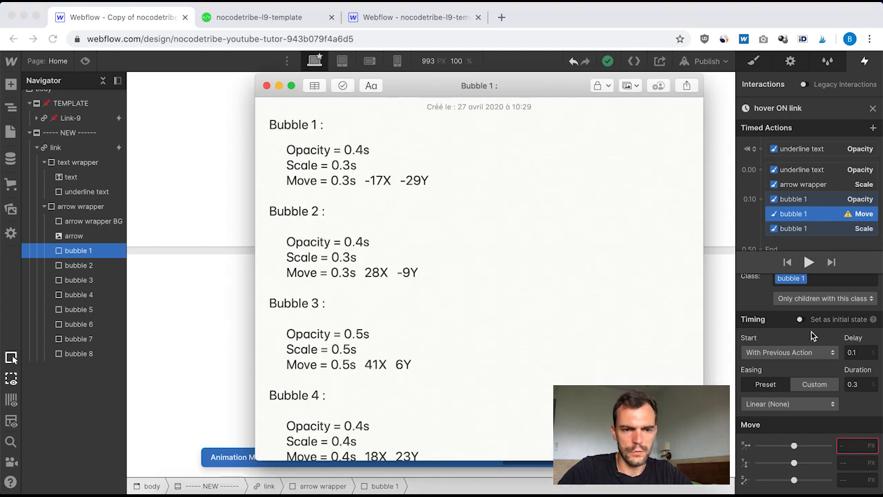
{"action": "left_click", "coordinate": [849, 445]}
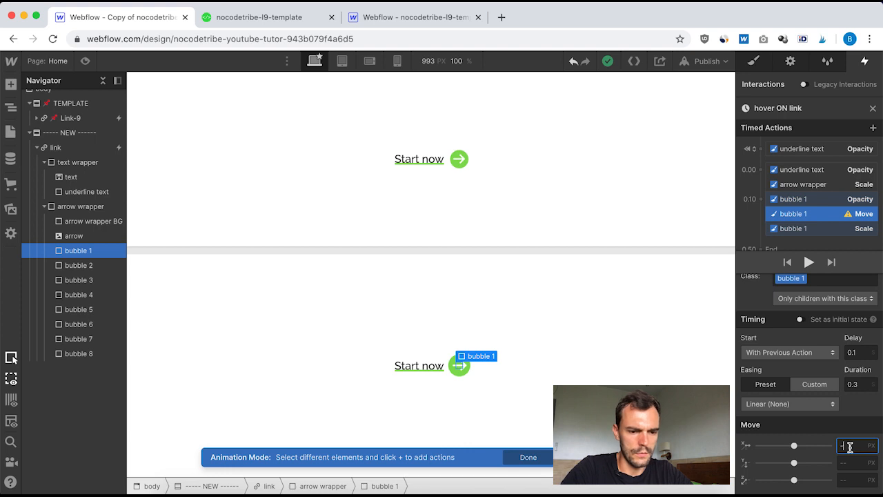
{"action": "type", "text": "17"}
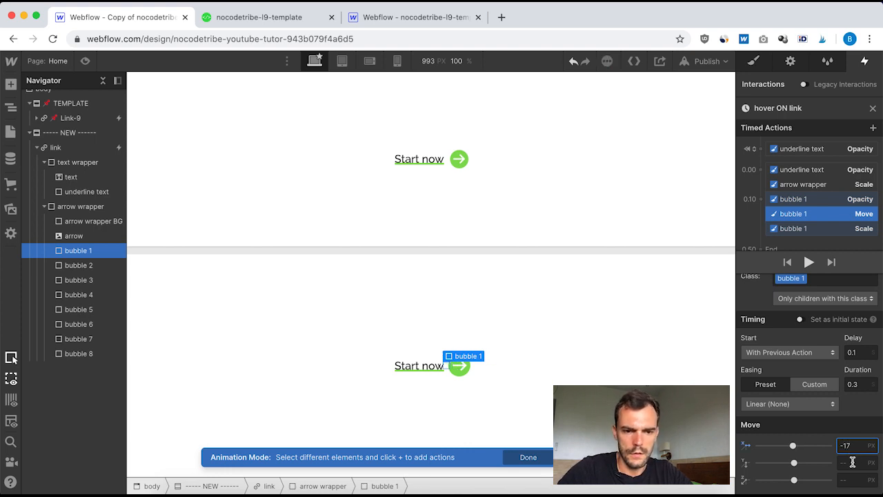
{"action": "left_click", "coordinate": [849, 463]}
{"action": "type", "text": "-29"}
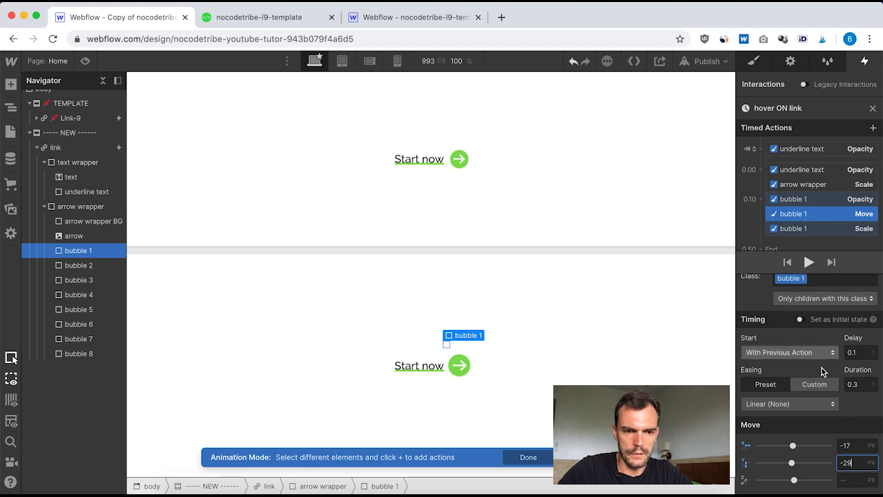
Set the easing of bubble 1's Move action to Out Circ and preview the hover animation.
{"action": "left_click", "coordinate": [830, 407]}
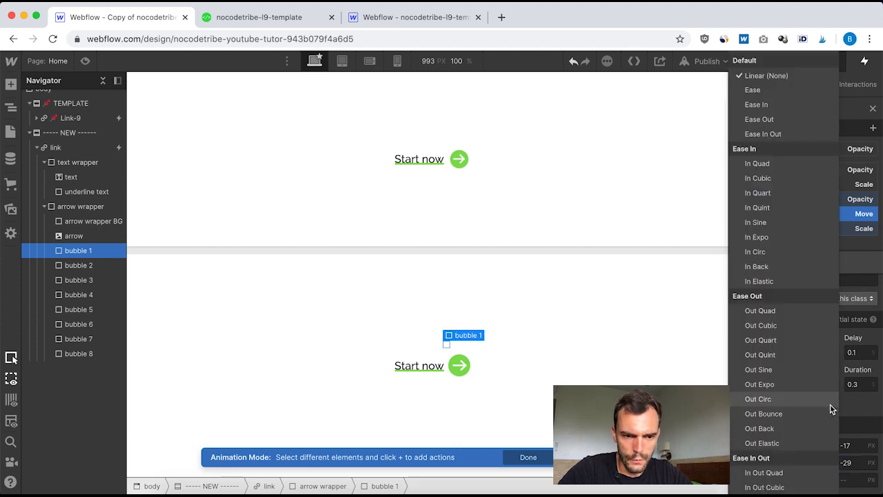
{"action": "left_click", "coordinate": [768, 399]}
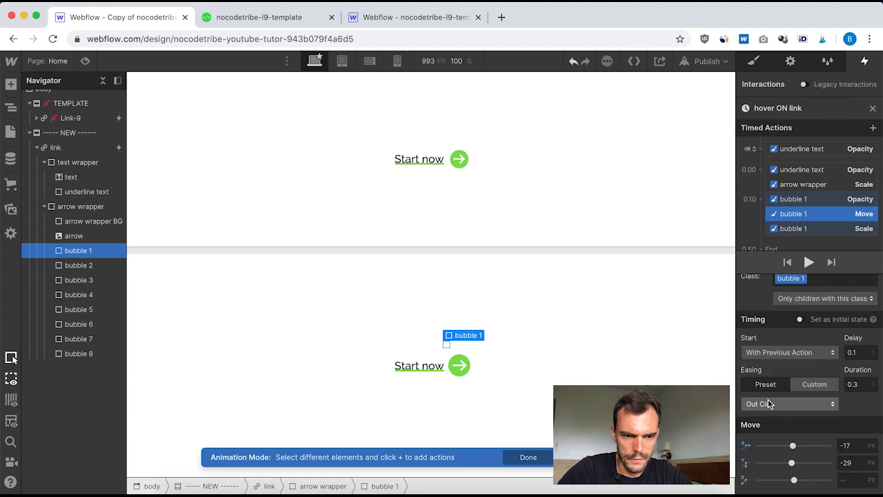
{"action": "left_click", "coordinate": [809, 263]}
{"action": "left_click", "coordinate": [809, 263]}
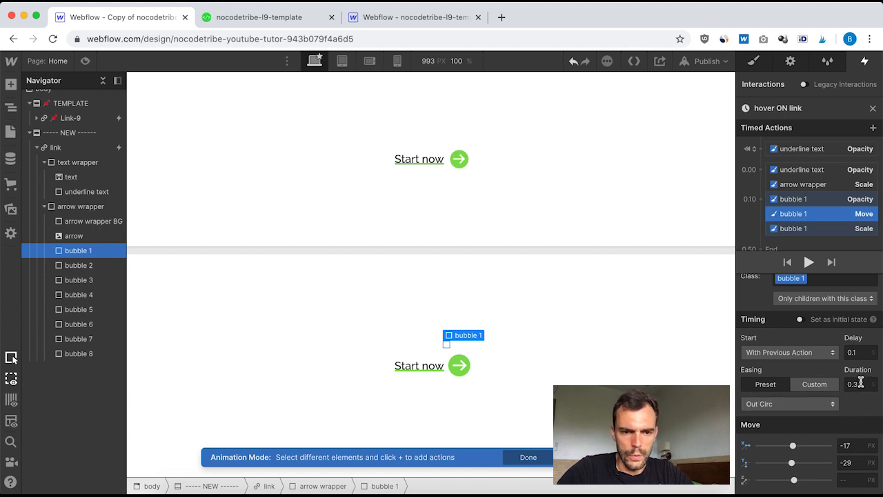
{"action": "scroll", "coordinate": [834, 331], "scroll_direction": "up", "scroll_amount": 1}
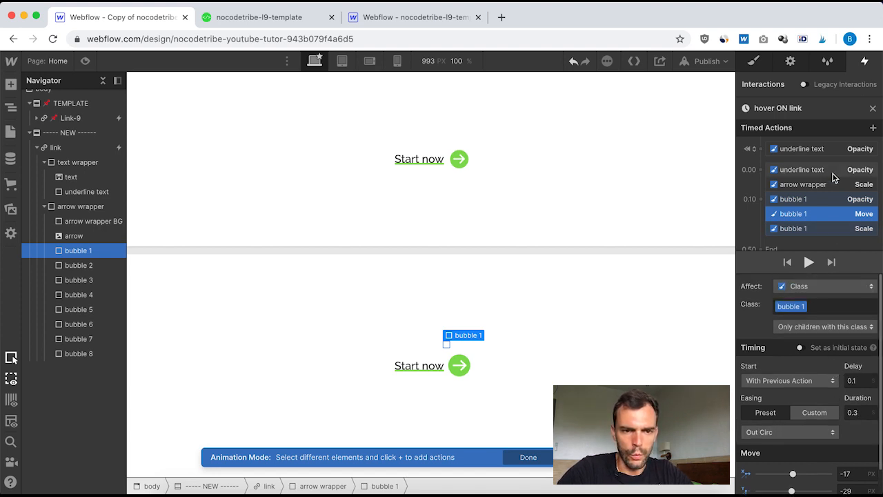
Add an Opacity action for bubble 2 at 0.10 s with opacity 0 and the 0.4 s duration listed in the note.
{"action": "left_click", "coordinate": [91, 272]}
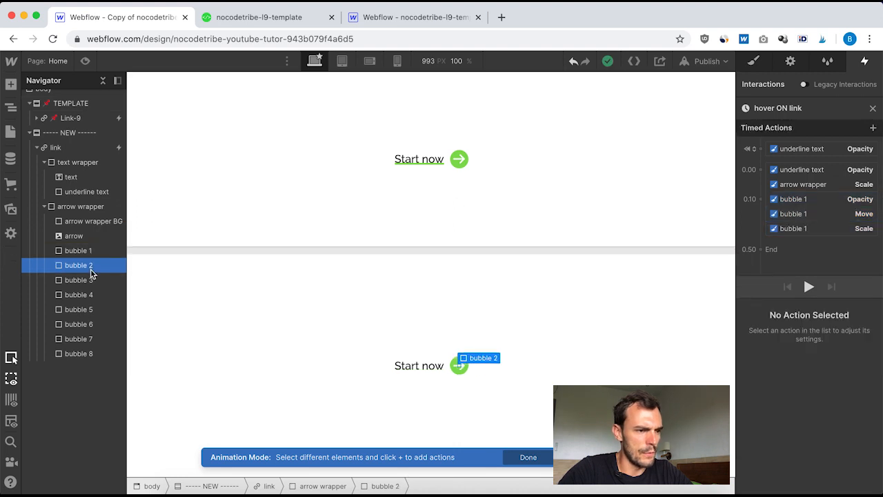
{"action": "left_click", "coordinate": [761, 199]}
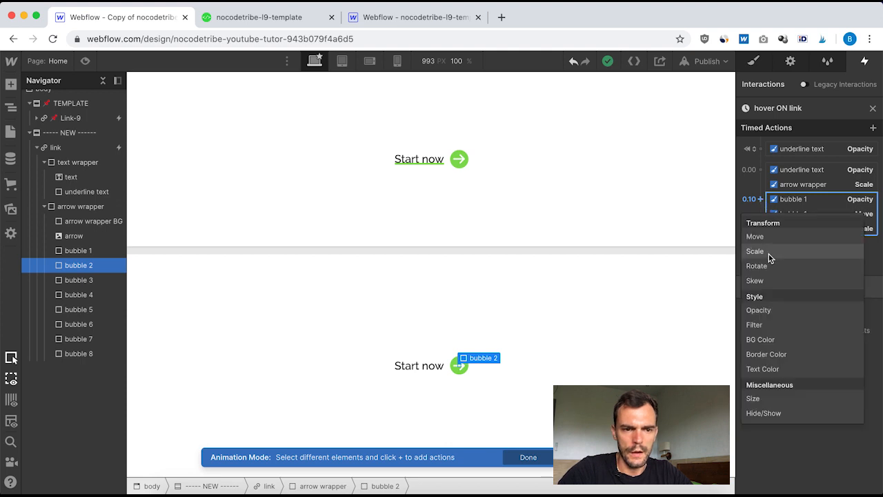
{"action": "left_click", "coordinate": [769, 310]}
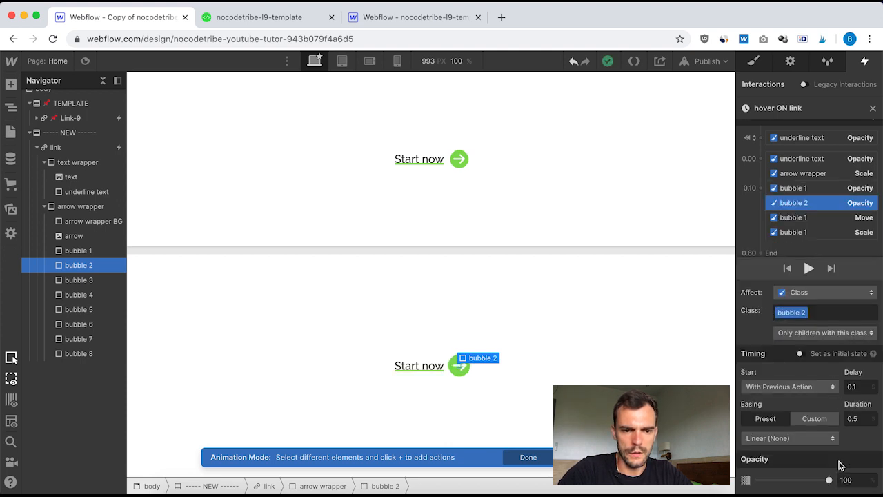
{"action": "left_click", "coordinate": [850, 480]}
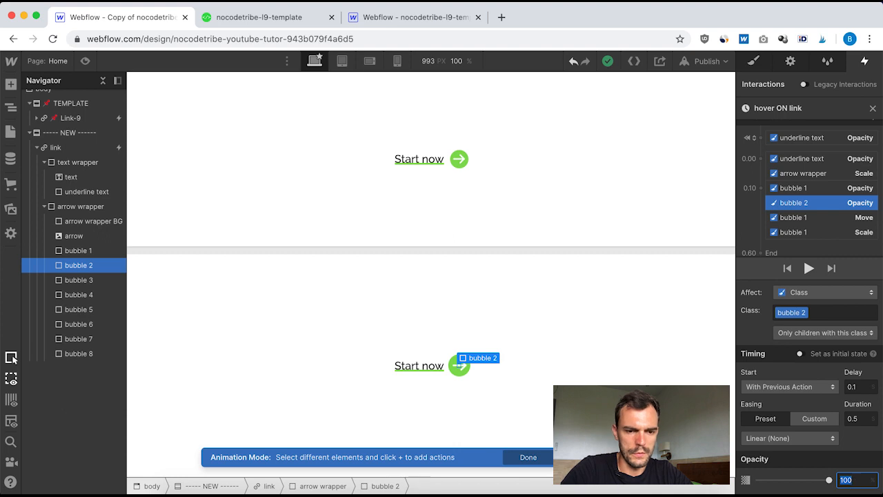
{"action": "type", "text": "0"}
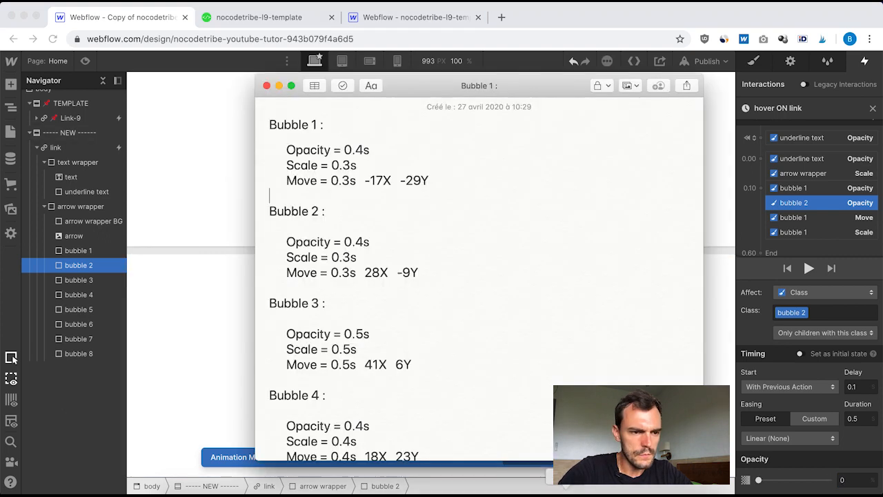
{"action": "left_click", "coordinate": [566, 493]}
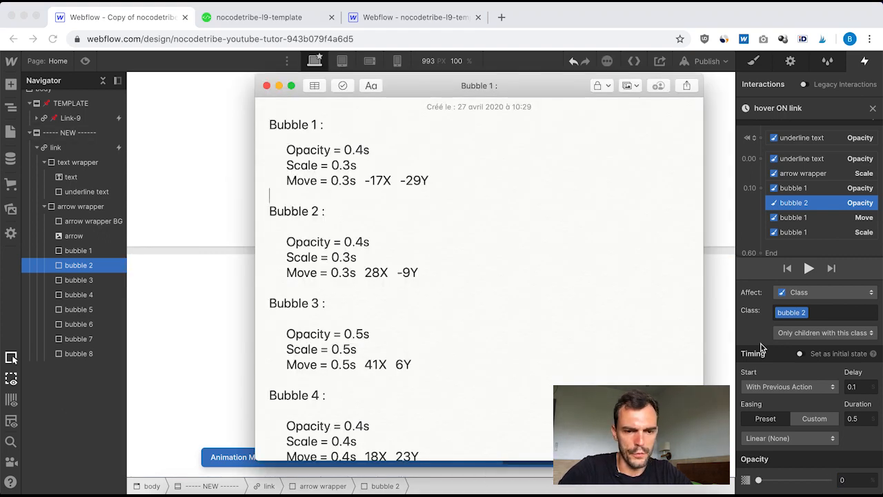
{"action": "left_click", "coordinate": [859, 418]}
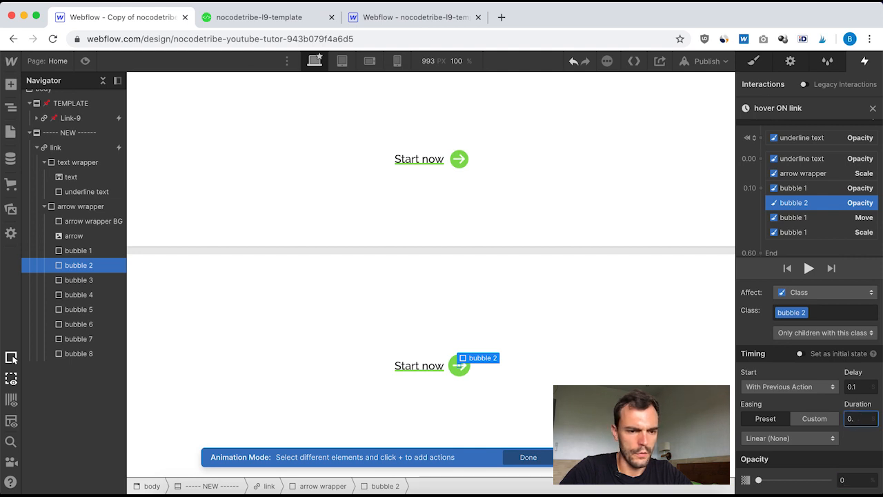
Add a Scale action for bubble 2 at 0.10 s with a scale of 0.1 and the note's 0.3 s duration.
{"action": "left_click", "coordinate": [761, 188]}
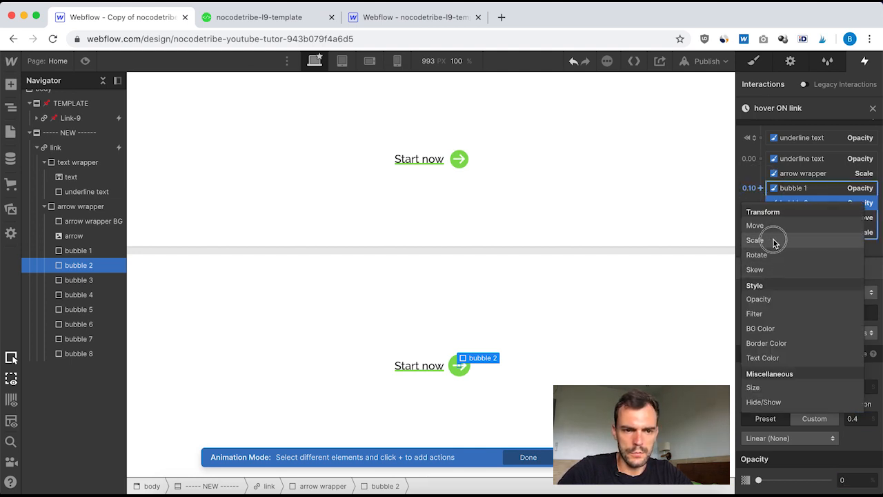
{"action": "left_click", "coordinate": [775, 241]}
{"action": "left_click", "coordinate": [843, 473]}
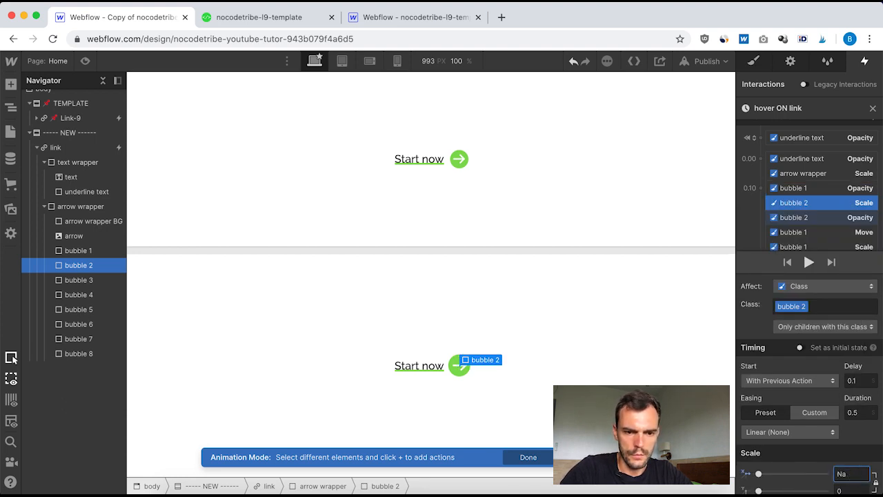
{"action": "type", "text": "0.1"}
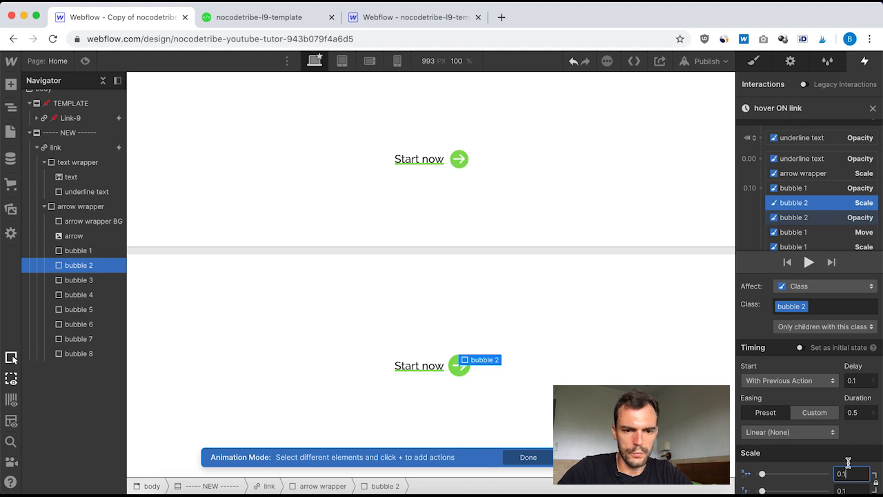
{"action": "left_click", "coordinate": [859, 413]}
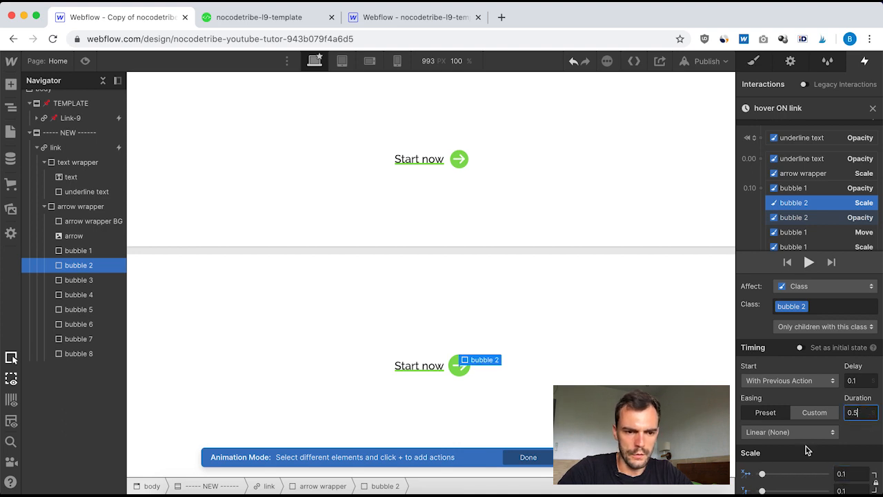
{"action": "key", "text": "super+Tab"}
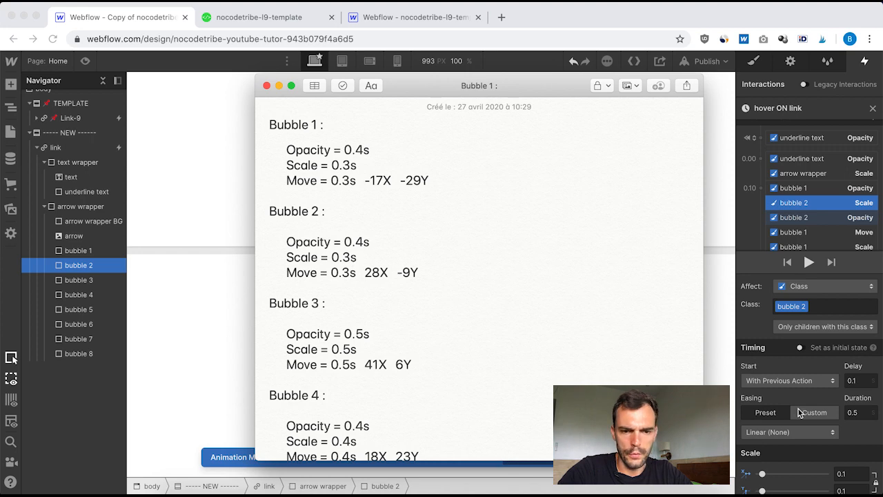
{"action": "left_click", "coordinate": [864, 416]}
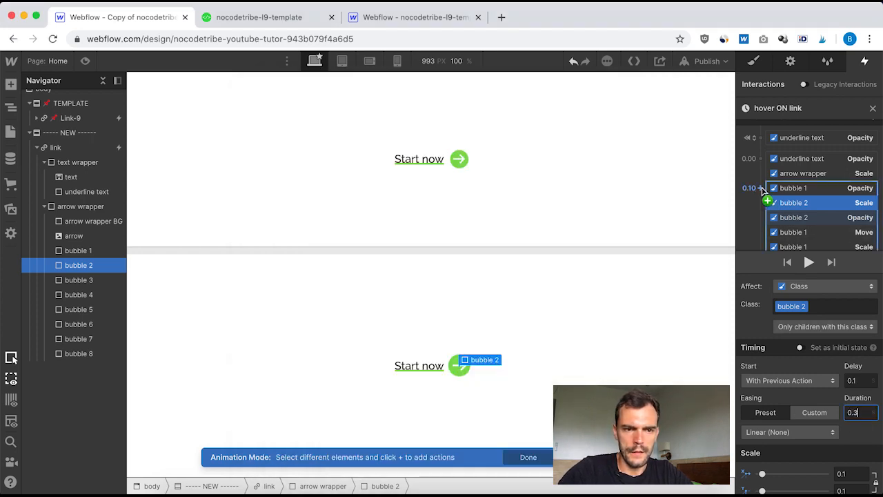
Add a Move action for bubble 2 at 0.10 s with the 0.3 s duration listed in the note.
{"action": "left_click", "coordinate": [767, 200]}
{"action": "left_click", "coordinate": [774, 234]}
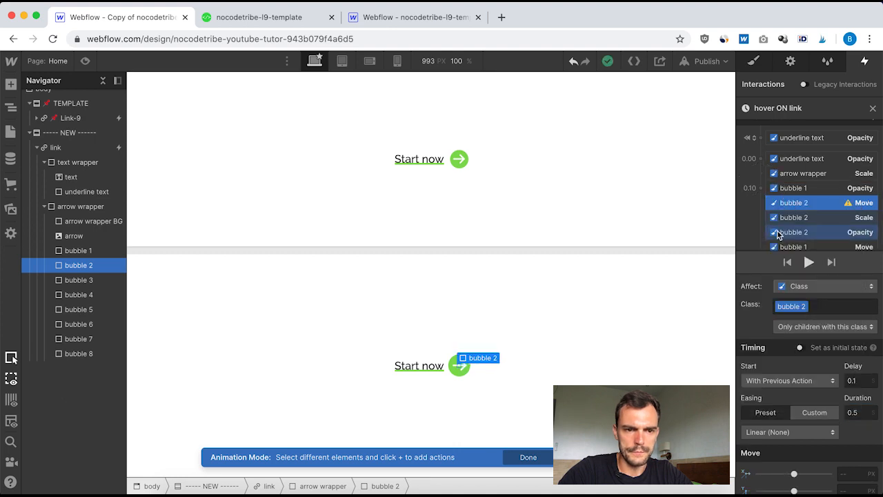
{"action": "scroll", "coordinate": [839, 427], "scroll_direction": "down", "scroll_amount": 1}
{"action": "left_click", "coordinate": [565, 491]}
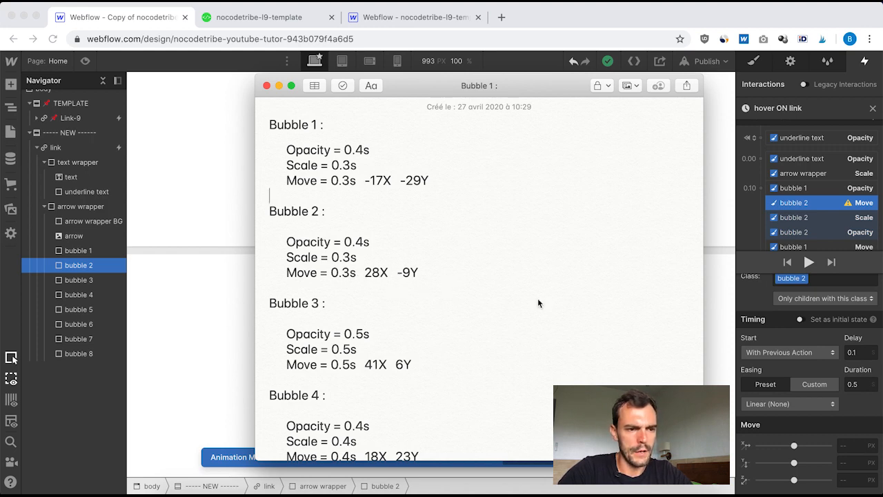
{"action": "left_click", "coordinate": [859, 389]}
{"action": "left_click", "coordinate": [858, 385]}
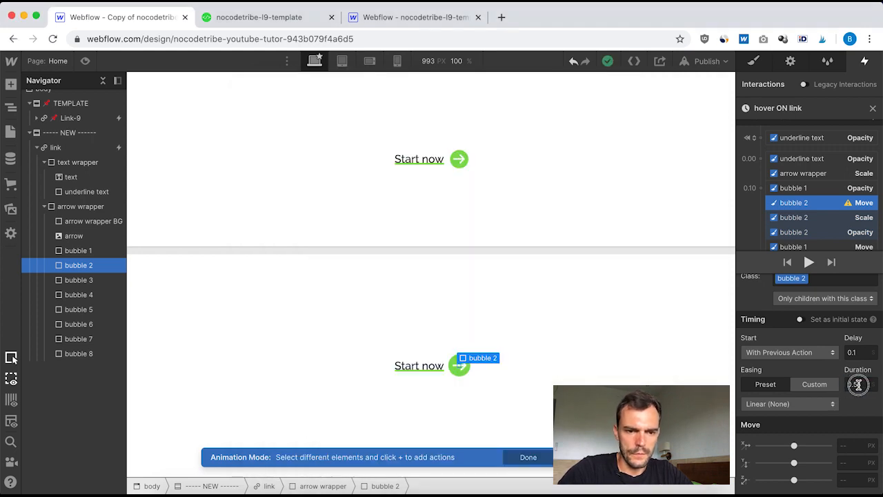
{"action": "key", "text": "BackSpace"}
{"action": "type", "text": "3"}
Set bubble 2's Move action to 28 px on X and -9 px on Y, with Out Circ easing.
{"action": "left_click", "coordinate": [848, 446]}
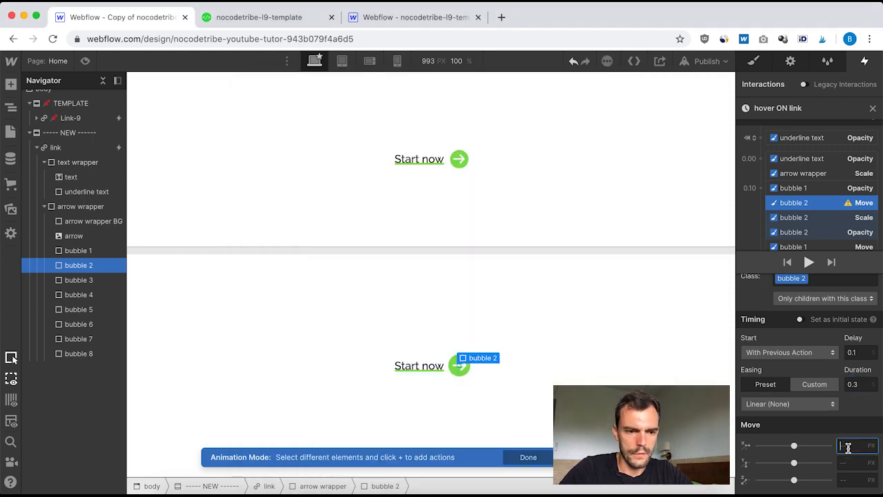
{"action": "type", "text": "28"}
{"action": "left_click", "coordinate": [846, 462]}
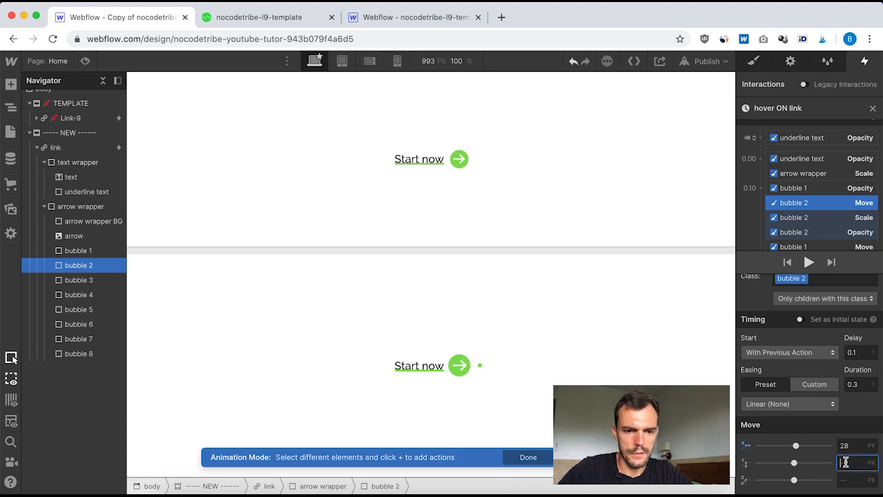
{"action": "type", "text": "-9"}
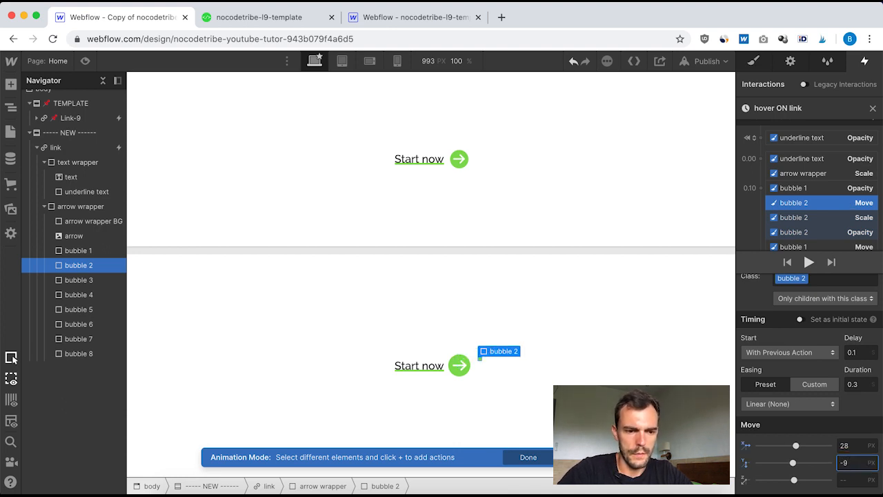
{"action": "key", "text": "super+Tab"}
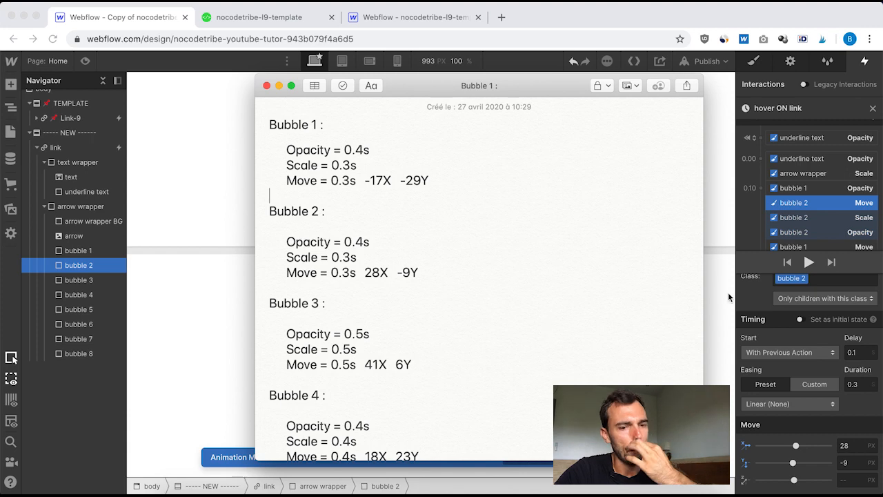
{"action": "left_click", "coordinate": [842, 435]}
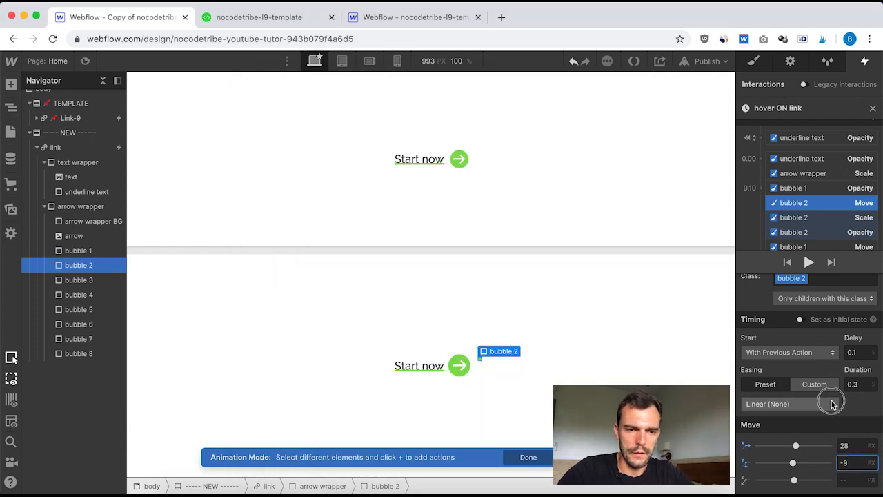
{"action": "left_click", "coordinate": [830, 401]}
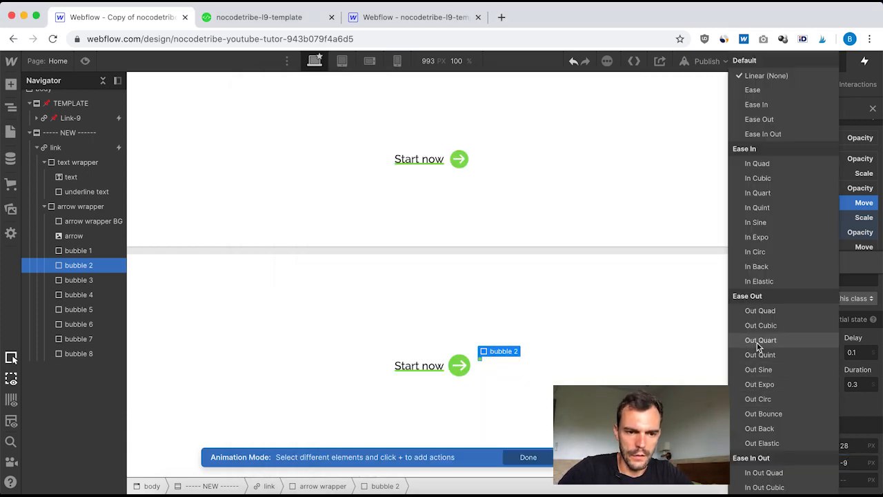
{"action": "left_click", "coordinate": [761, 400]}
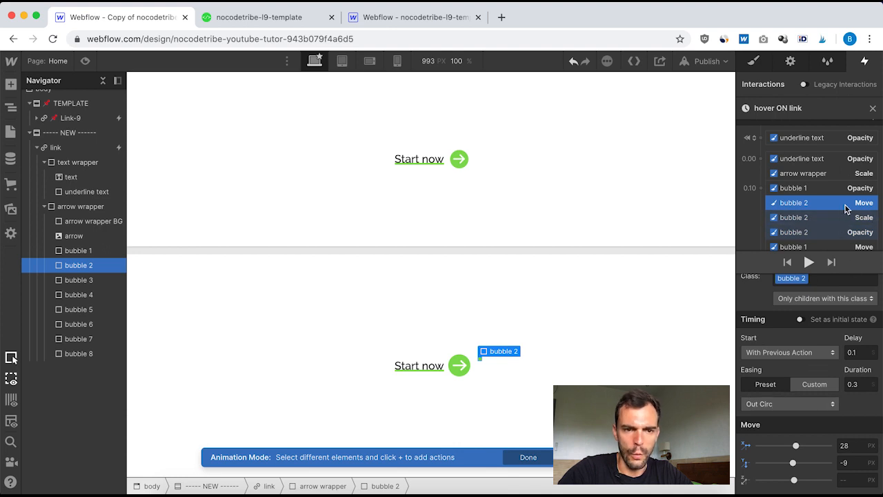
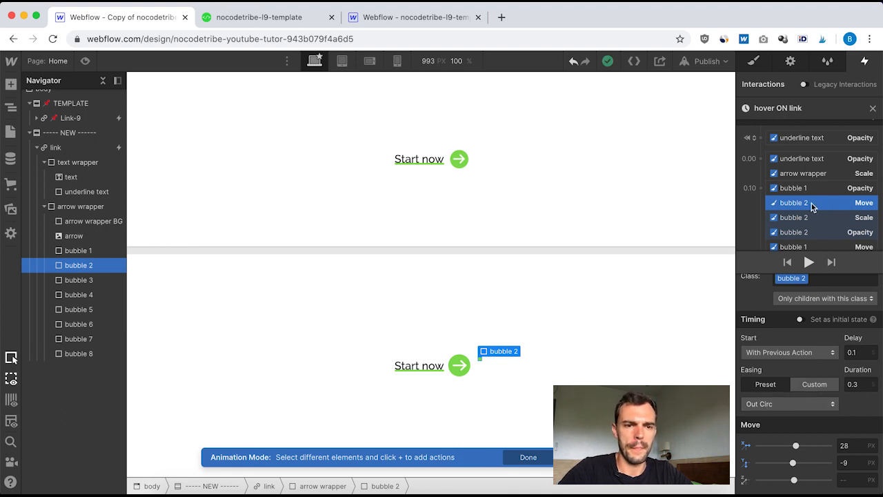
Add an Opacity action for bubble 3 at 0.10 s with opacity 0, checking its duration against the note.
{"action": "scroll", "coordinate": [812, 207], "scroll_direction": "down", "scroll_amount": 1}
{"action": "scroll", "coordinate": [812, 207], "scroll_direction": "down", "scroll_amount": 1}
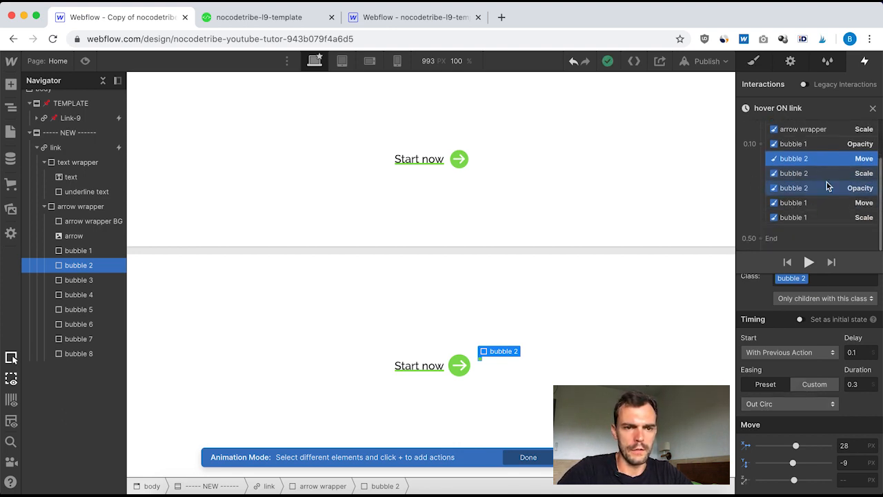
{"action": "left_click", "coordinate": [103, 280]}
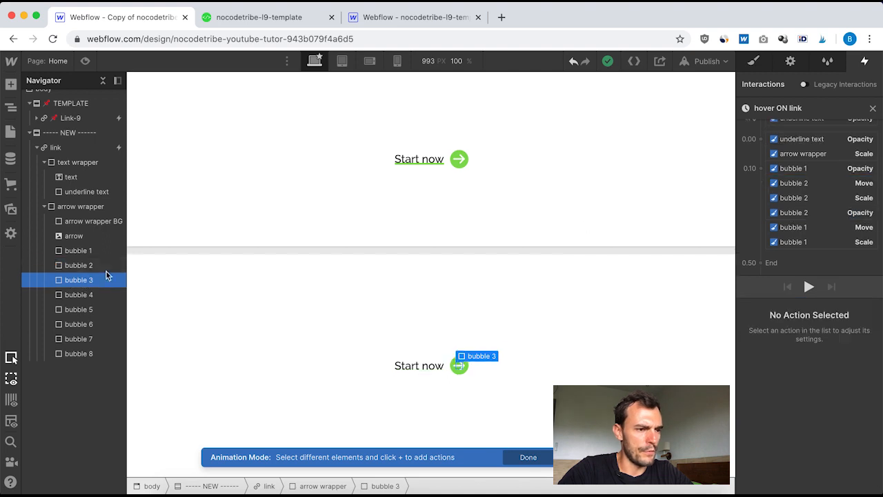
{"action": "left_click", "coordinate": [760, 168]}
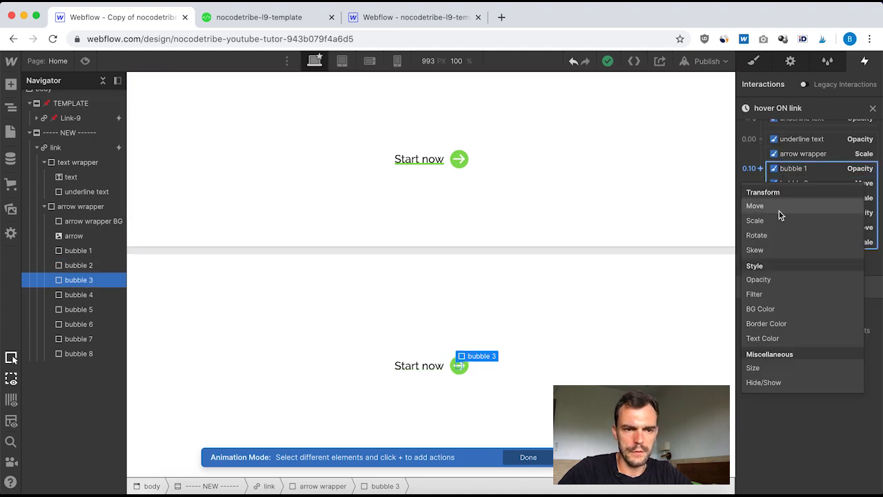
{"action": "left_click", "coordinate": [771, 277]}
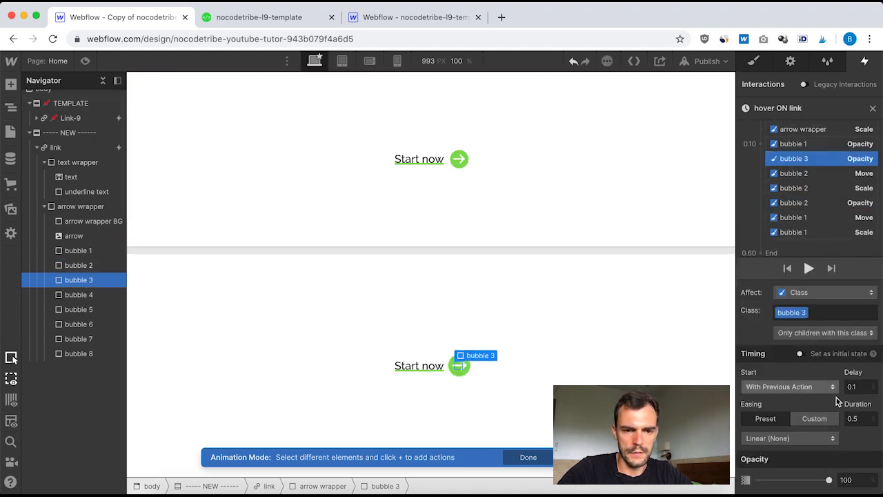
{"action": "left_click", "coordinate": [855, 480]}
{"action": "type", "text": "0"}
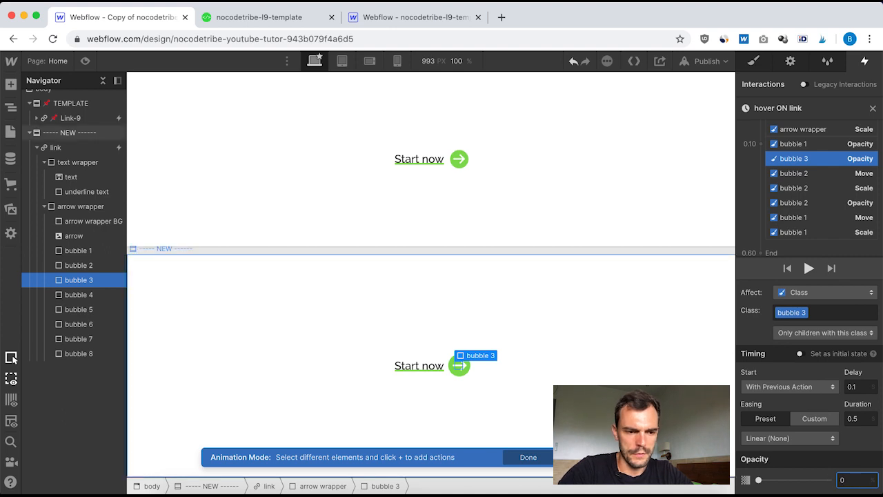
{"action": "key", "text": "super+Tab"}
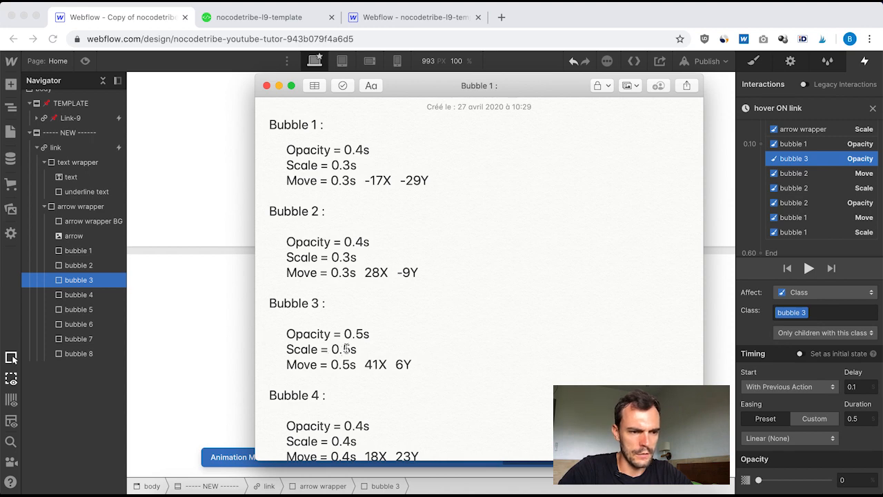
{"action": "key", "text": "super+Tab"}
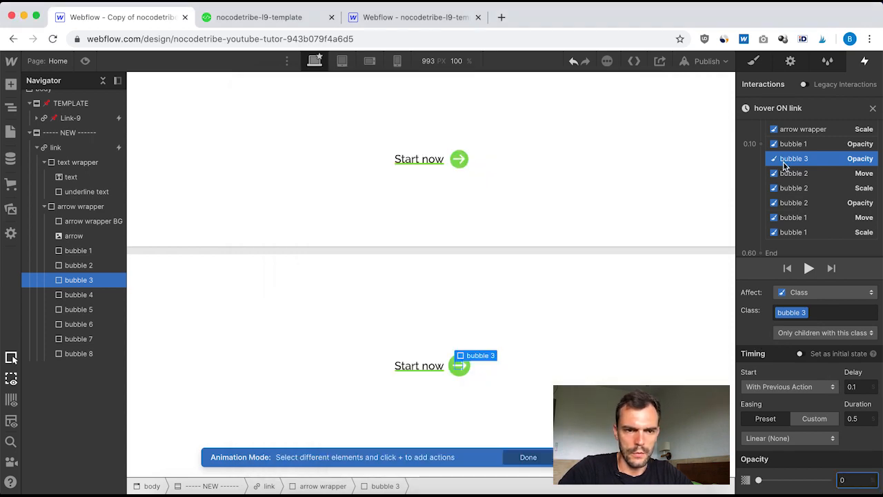
Add a Scale action for bubble 3 at 0.10 s with a scale of 0.1.
{"action": "left_click", "coordinate": [761, 143]}
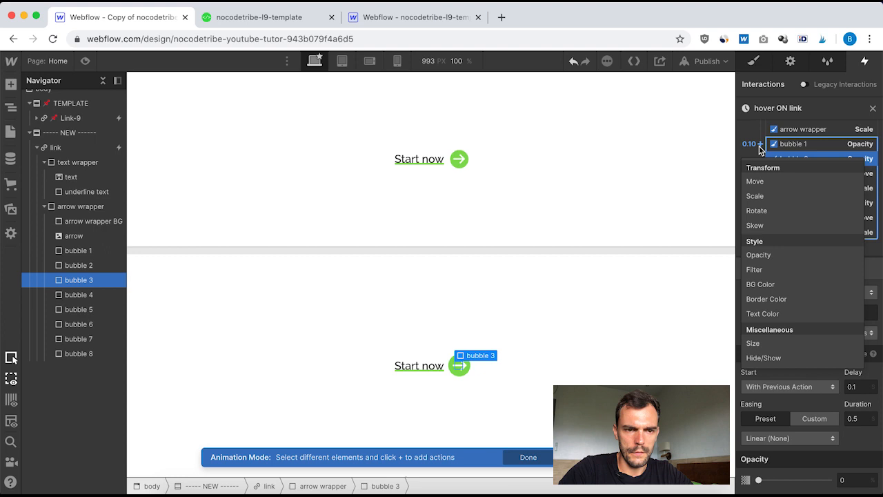
{"action": "left_click", "coordinate": [767, 196]}
{"action": "left_click", "coordinate": [852, 448]}
{"action": "type", "text": "0"}
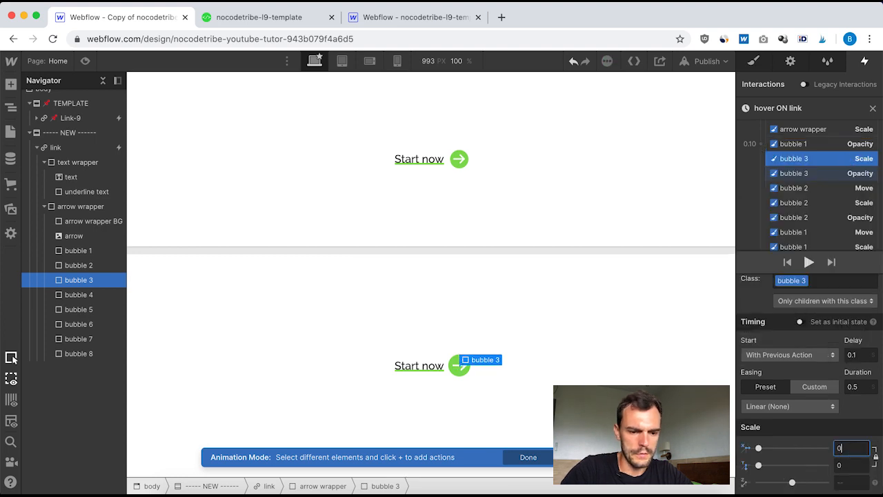
{"action": "type", "text": ".1"}
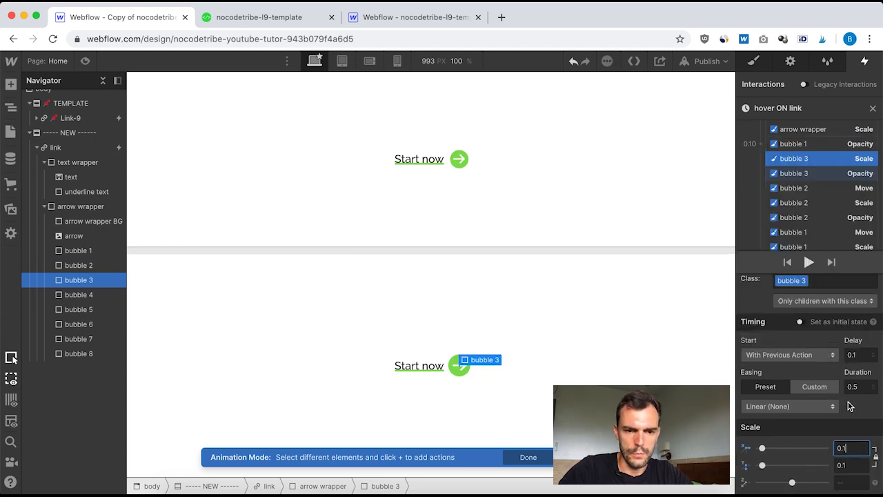
Add a Move action for bubble 3 at 0.10 s with the note's 41 px X and 6 px Y, and preview the hover animation.
{"action": "left_click", "coordinate": [764, 156]}
{"action": "left_click", "coordinate": [765, 187]}
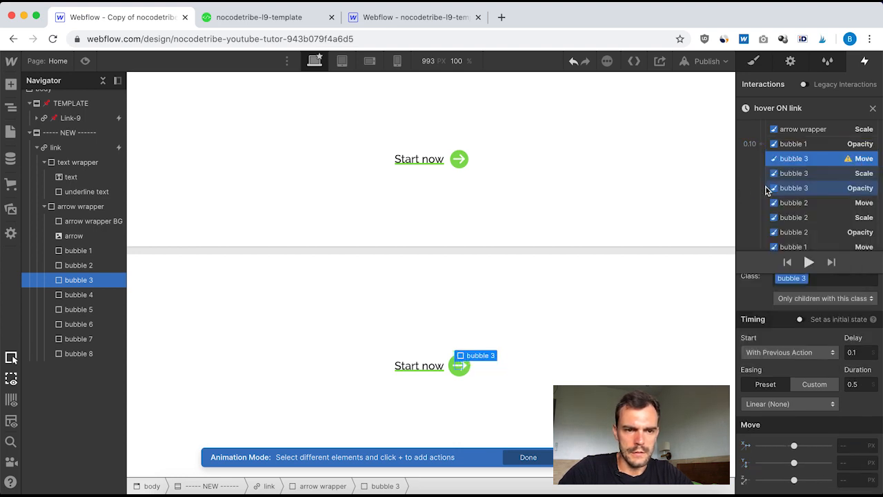
{"action": "left_click", "coordinate": [566, 494]}
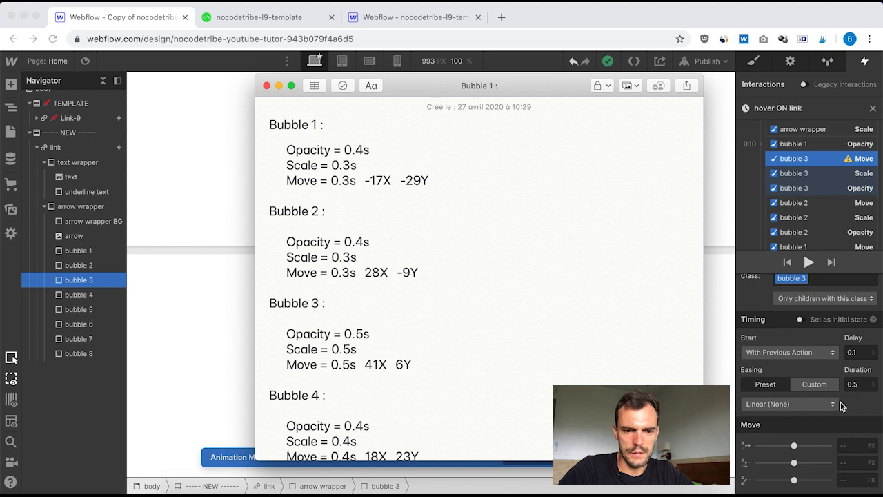
{"action": "left_click", "coordinate": [858, 423]}
{"action": "left_click", "coordinate": [849, 446]}
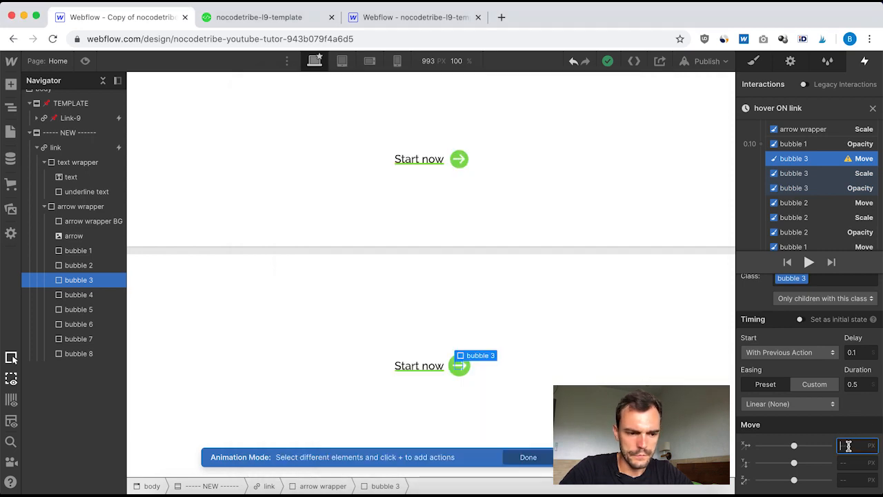
{"action": "type", "text": "41"}
{"action": "key", "text": "Tab"}
{"action": "type", "text": "6"}
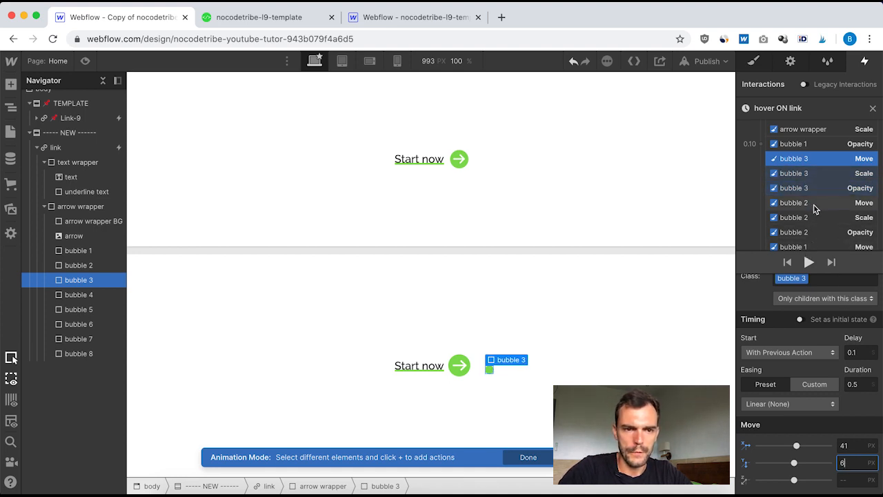
{"action": "scroll", "coordinate": [817, 206], "scroll_direction": "down", "scroll_amount": 1}
{"action": "left_click", "coordinate": [809, 262]}
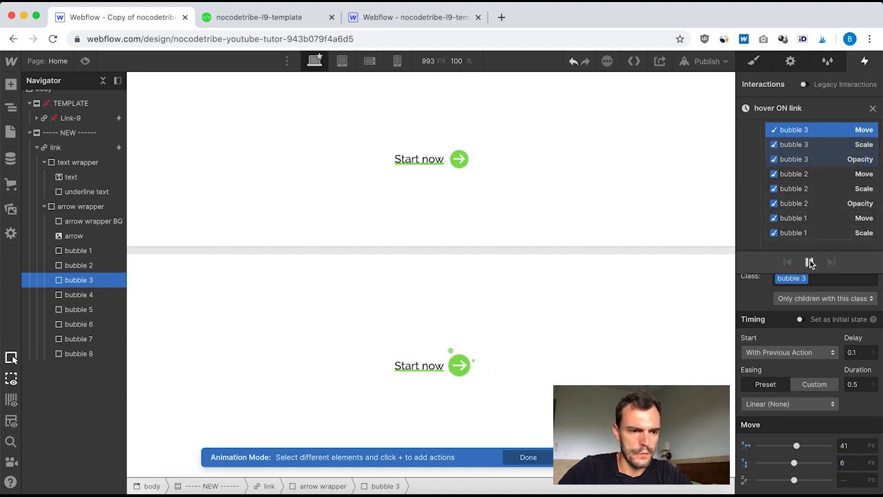
{"action": "left_click", "coordinate": [809, 262]}
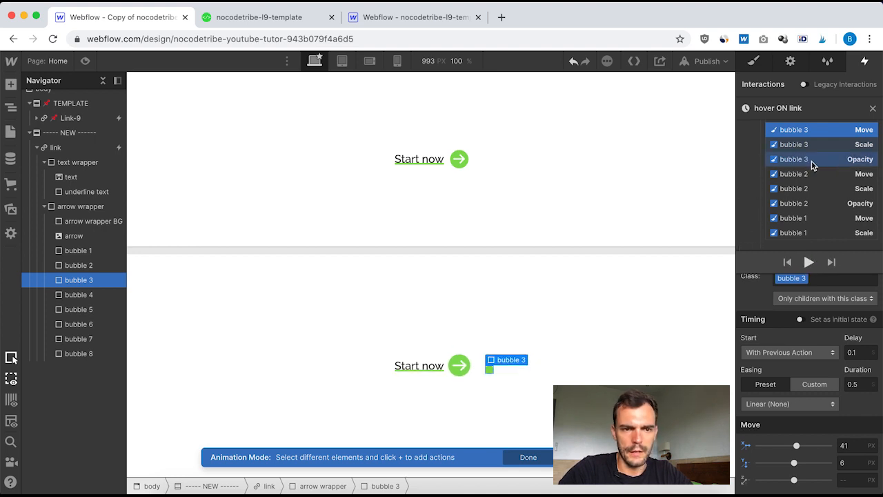
Add an Opacity action for bubble 4 at 0.10 s with opacity 0 and the note's 0.4 s duration.
{"action": "scroll", "coordinate": [822, 183], "scroll_direction": "up", "scroll_amount": 1}
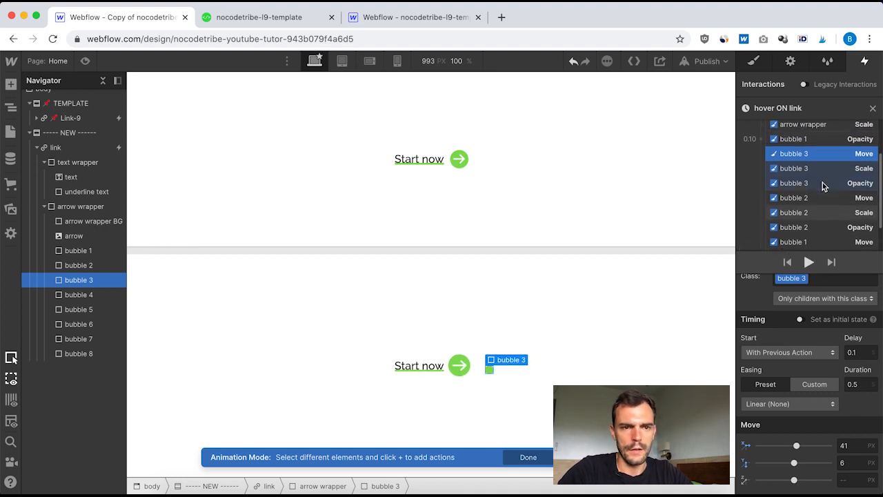
{"action": "left_click", "coordinate": [77, 297]}
{"action": "left_click", "coordinate": [762, 144]}
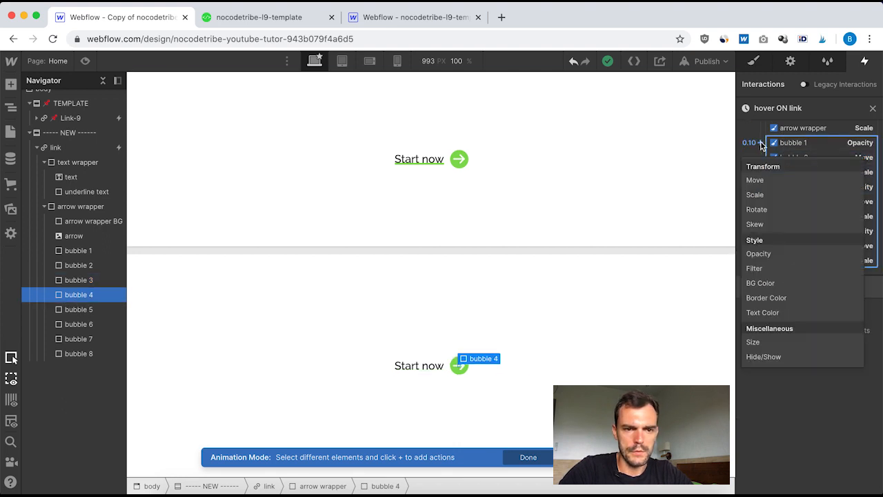
{"action": "left_click", "coordinate": [764, 250]}
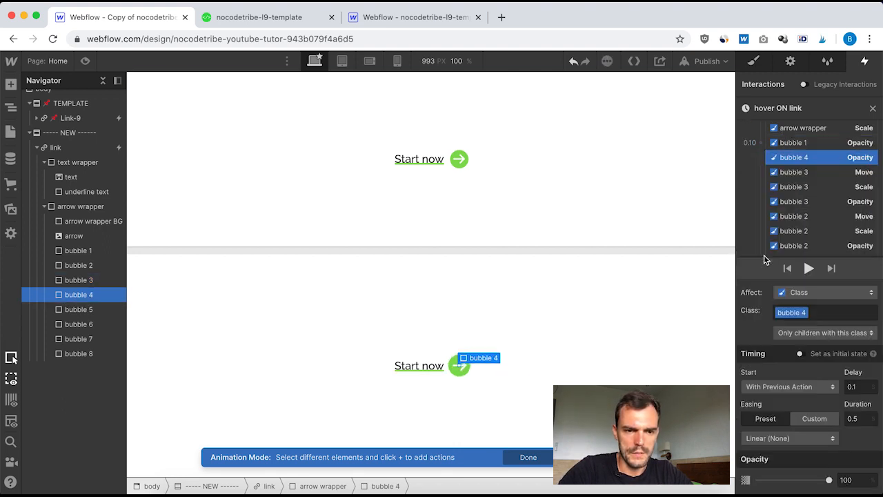
{"action": "left_click", "coordinate": [845, 478]}
{"action": "type", "text": "0"}
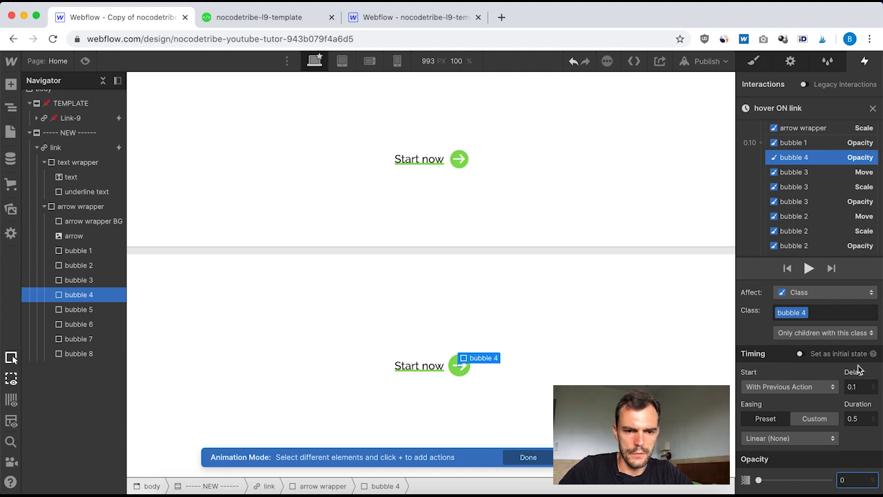
{"action": "key", "text": "super+Tab"}
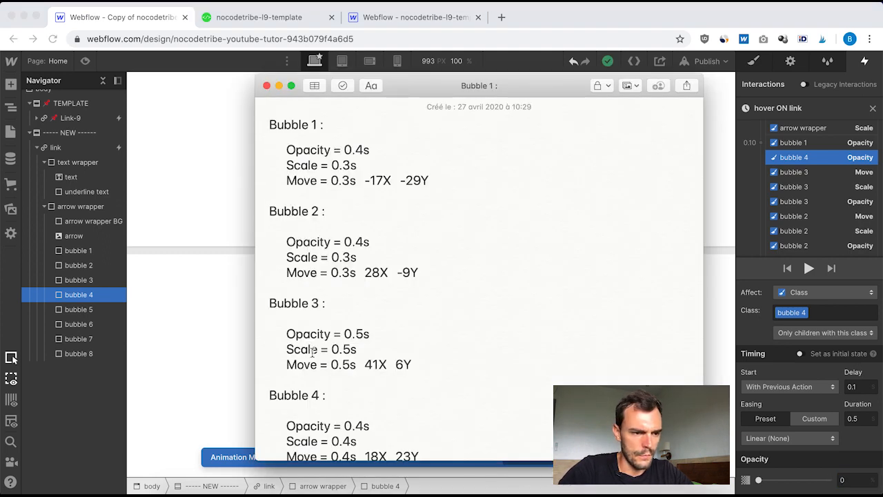
{"action": "scroll", "coordinate": [346, 325], "scroll_direction": "down", "scroll_amount": 3}
{"action": "scroll", "coordinate": [346, 324], "scroll_direction": "down", "scroll_amount": 2}
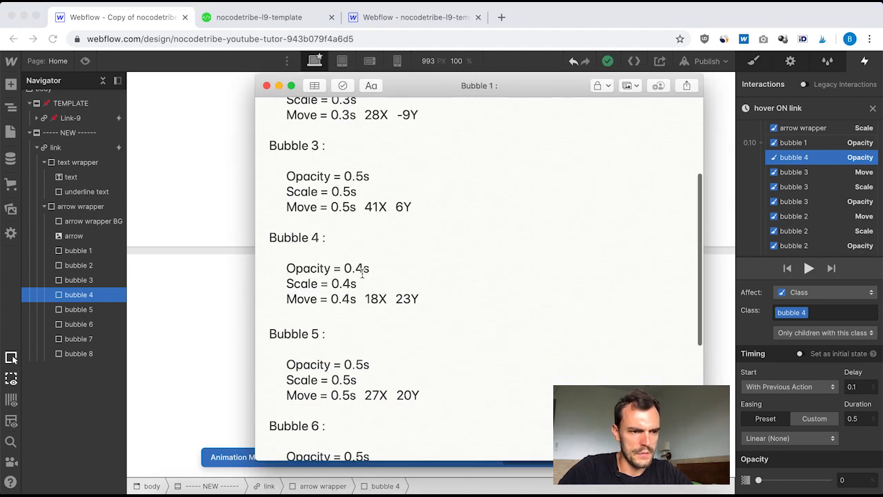
{"action": "key", "text": "super+Tab"}
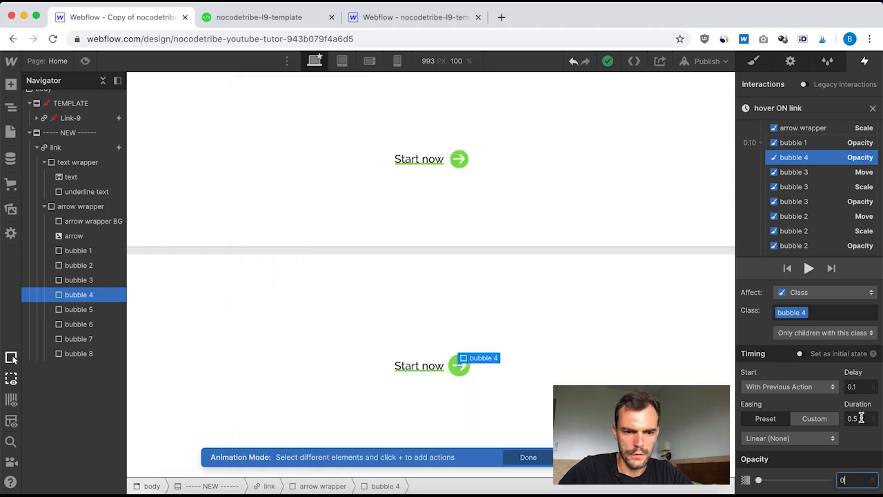
{"action": "left_click", "coordinate": [860, 419]}
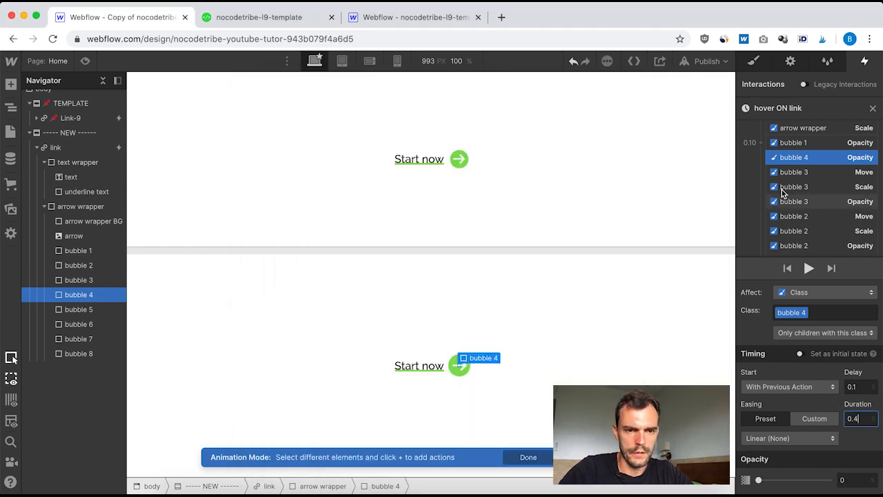
Add a Scale action for bubble 4 at 0.10 s with a scale of 0.1 and the note's 0.4 s duration.
{"action": "left_click", "coordinate": [761, 144]}
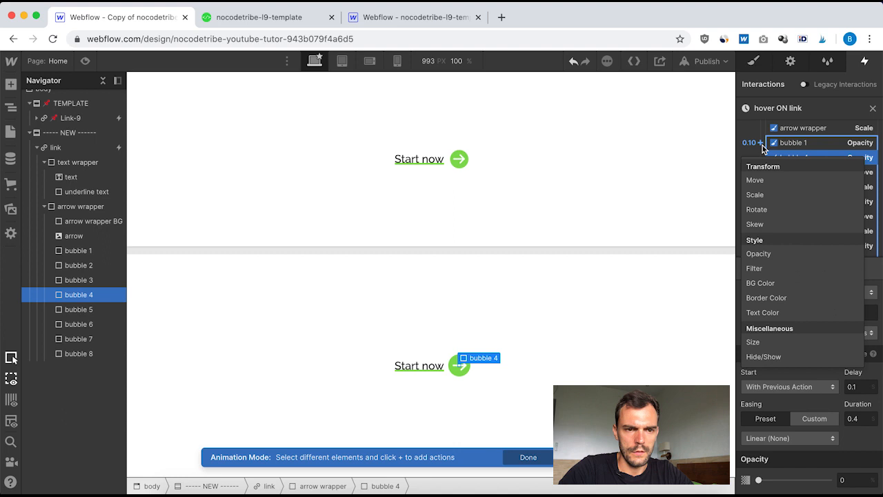
{"action": "left_click", "coordinate": [771, 196]}
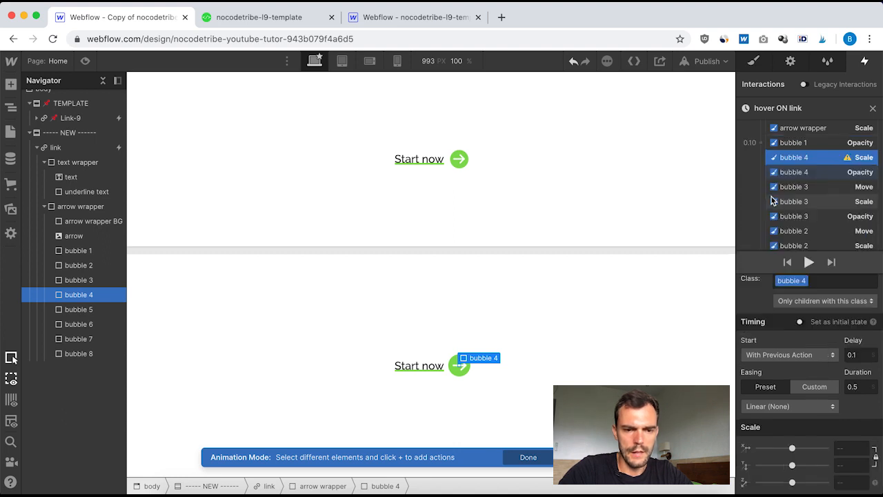
{"action": "left_click", "coordinate": [848, 450]}
{"action": "type", "text": "0"}
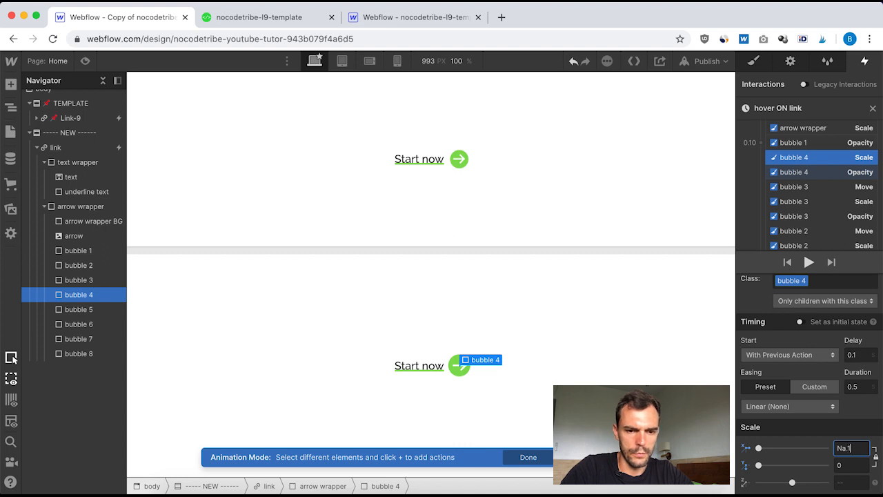
{"action": "key", "text": "BackSpace"}
{"action": "key", "text": "BackSpace"}
{"action": "key", "text": "BackSpace"}
{"action": "type", "text": "0.1"}
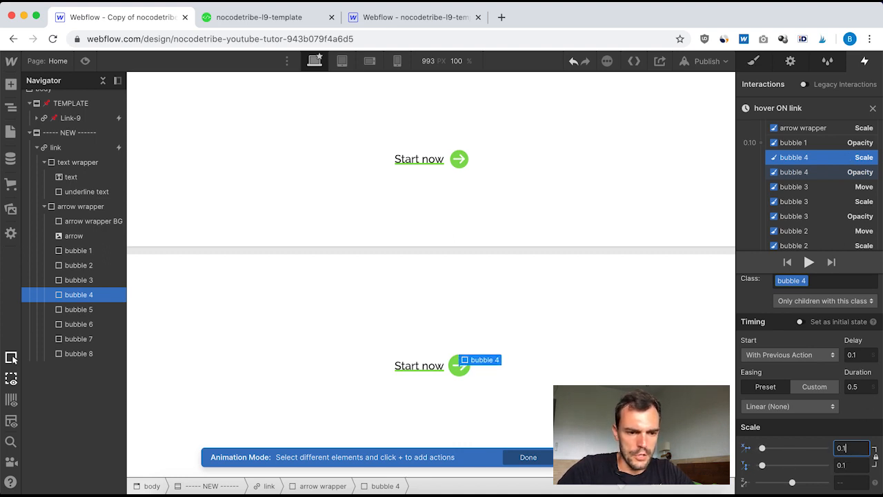
{"action": "key", "text": "super+Tab"}
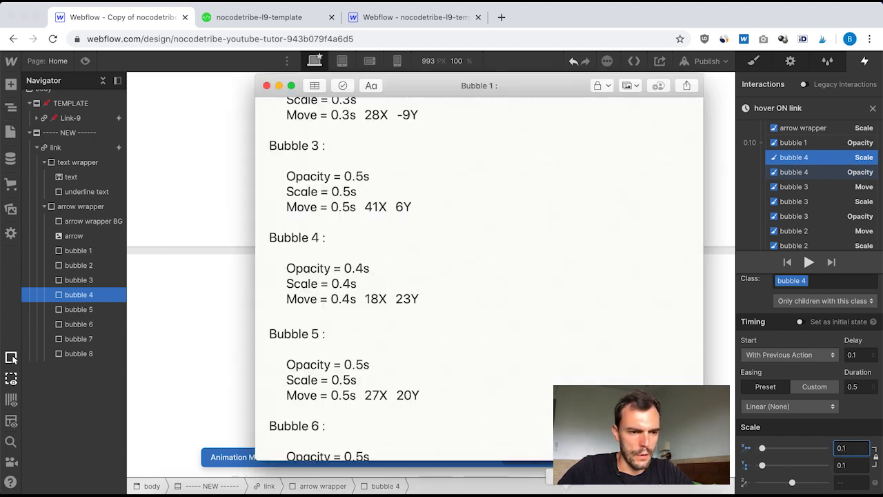
{"action": "left_click", "coordinate": [854, 387]}
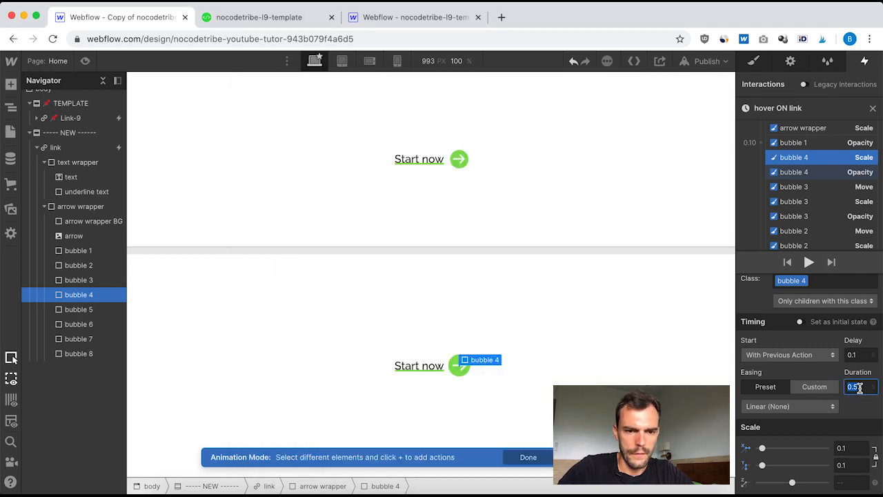
{"action": "type", "text": "0."}
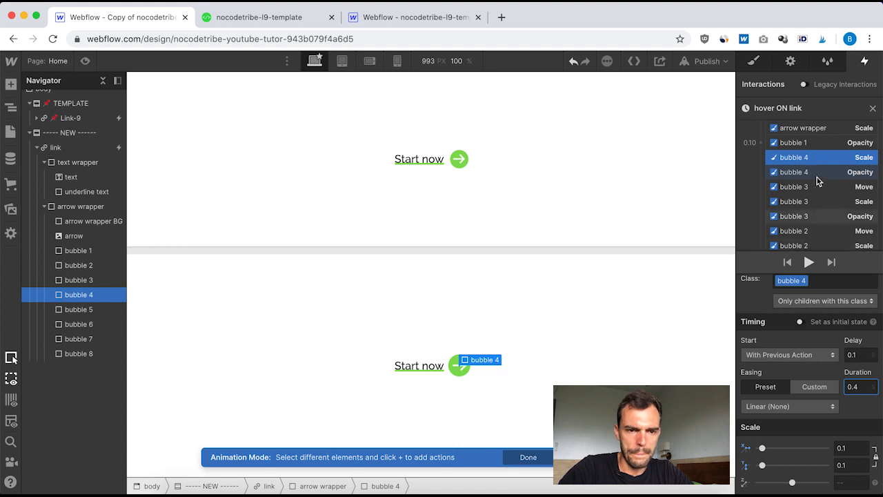
Add a Move action for bubble 4 at 0.10 s with the note's 0.4 s duration, 18 px X and 23 px Y.
{"action": "left_click", "coordinate": [765, 156]}
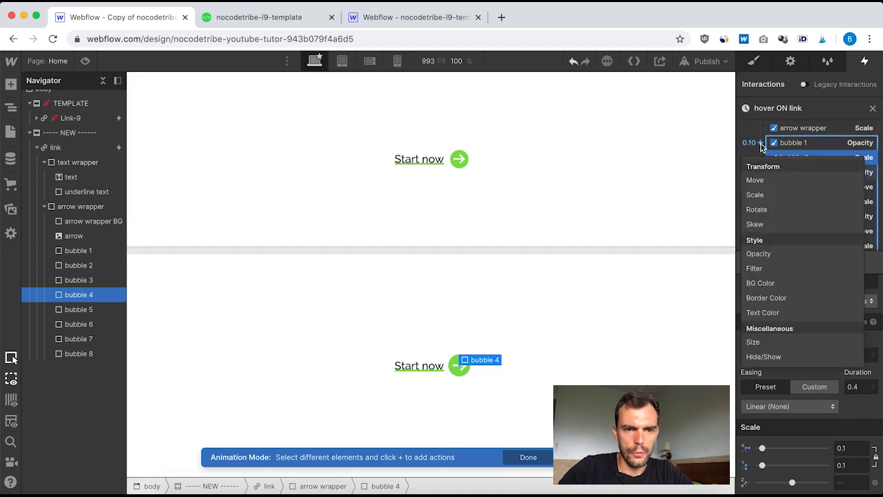
{"action": "left_click", "coordinate": [771, 183]}
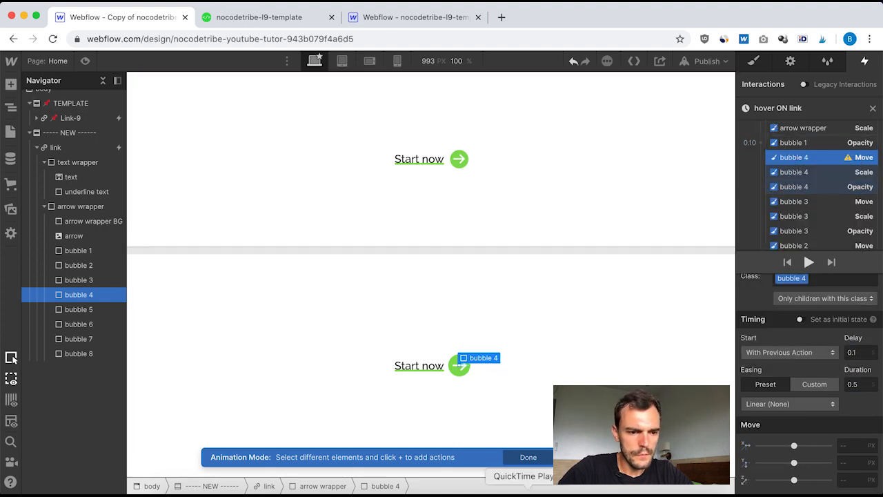
{"action": "left_click", "coordinate": [574, 492]}
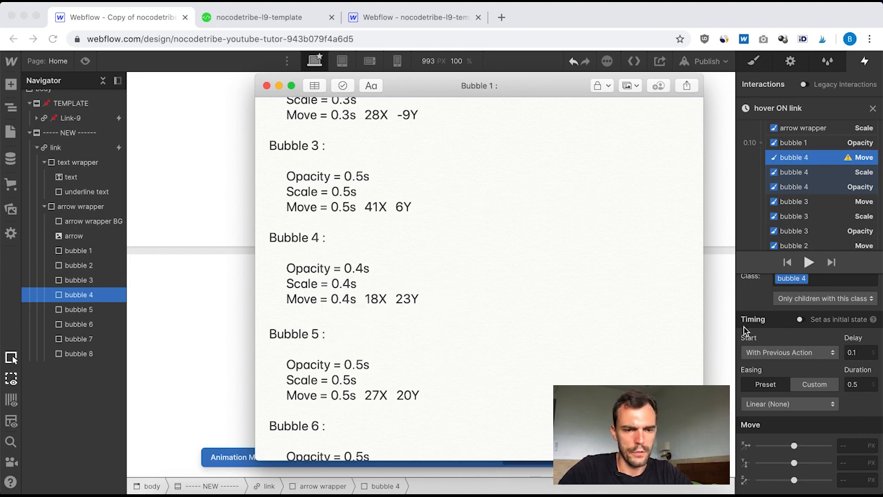
{"action": "left_click", "coordinate": [859, 385]}
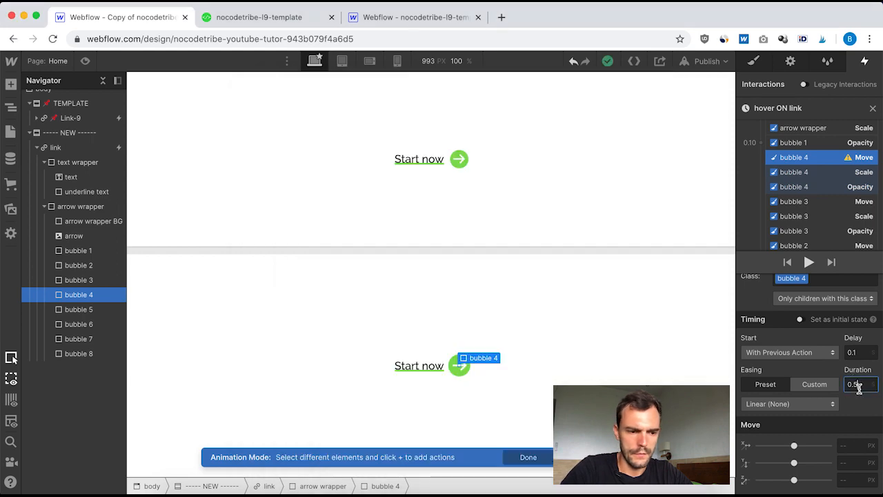
{"action": "type", "text": "0.4"}
{"action": "key", "text": "Tab"}
{"action": "type", "text": "18"}
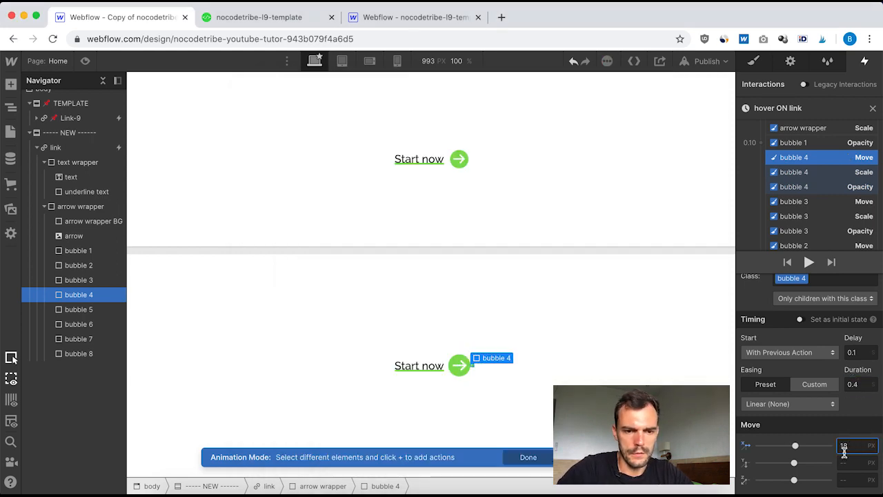
{"action": "key", "text": "Tab"}
{"action": "type", "text": "23"}
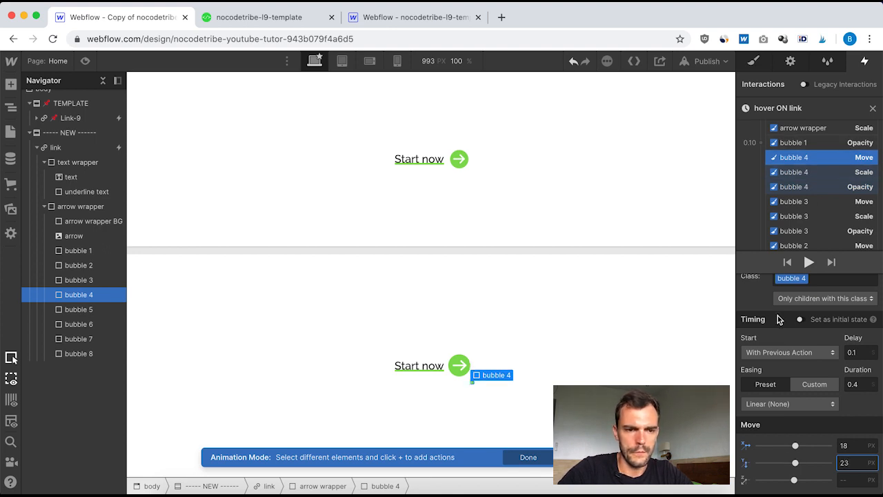
Add an Opacity action for bubble 5 at 0.10 s with opacity 0, checking its duration against the note.
{"action": "left_click", "coordinate": [86, 312]}
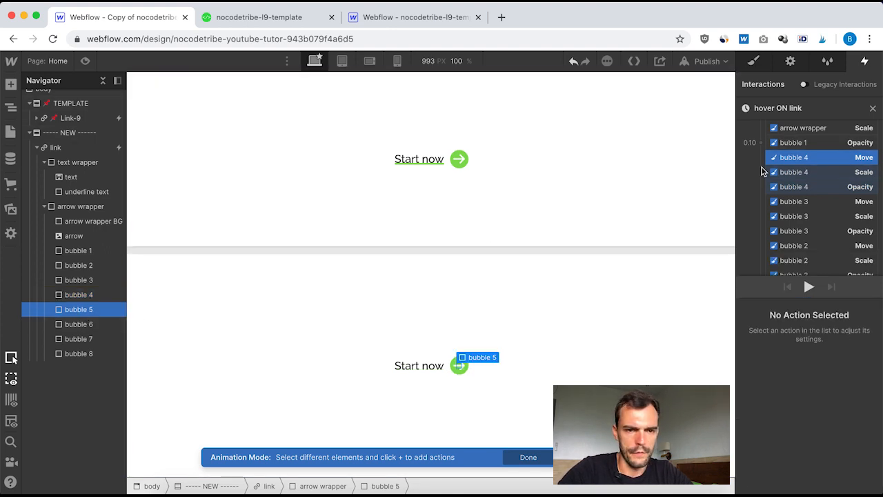
{"action": "left_click", "coordinate": [760, 143]}
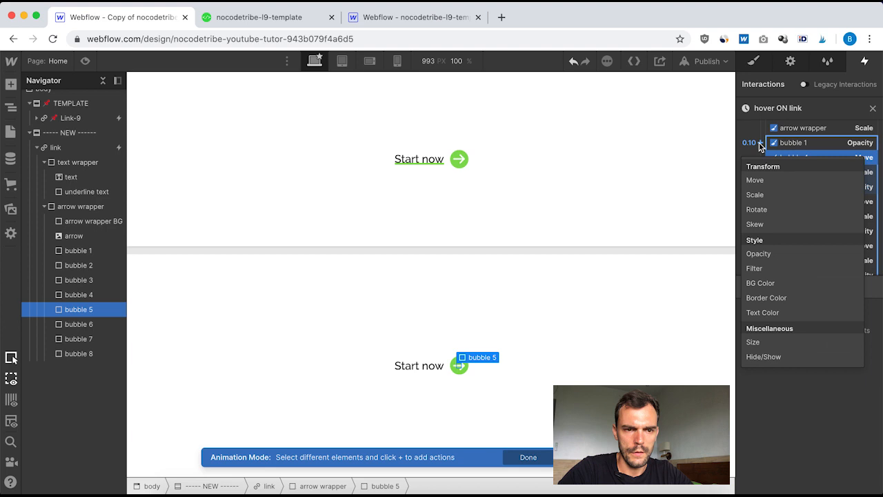
{"action": "left_click", "coordinate": [770, 254]}
{"action": "left_click", "coordinate": [848, 478]}
{"action": "type", "text": "0"}
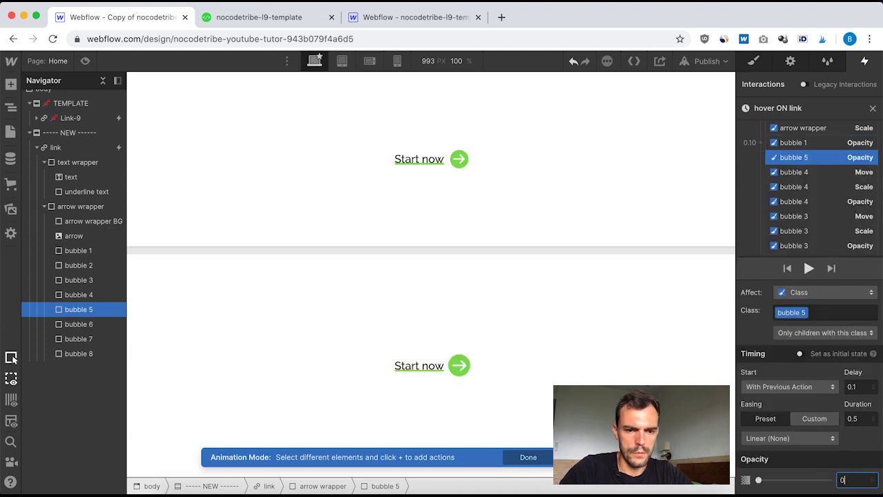
{"action": "key", "text": "super+Tab"}
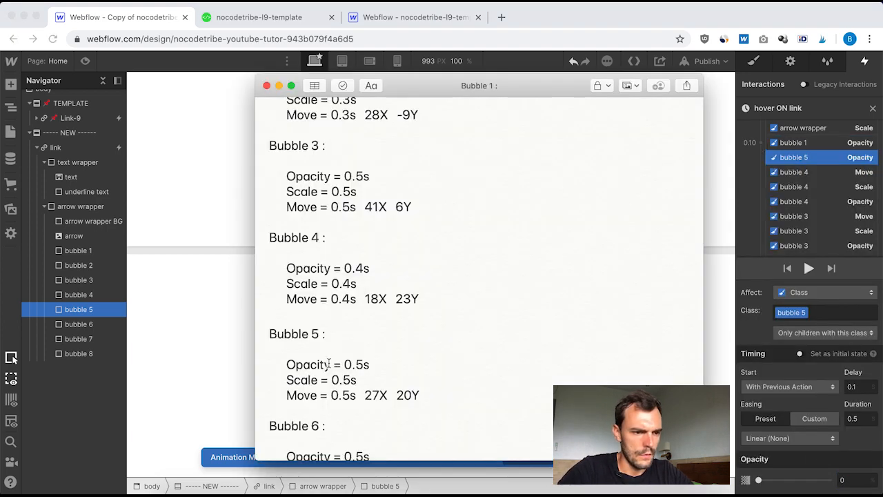
{"action": "scroll", "coordinate": [347, 364], "scroll_direction": "down", "scroll_amount": 1}
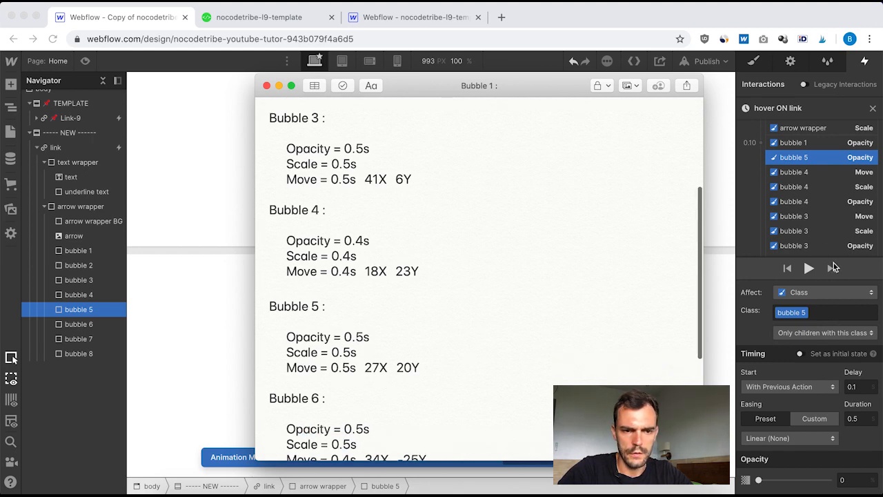
{"action": "left_click", "coordinate": [796, 158]}
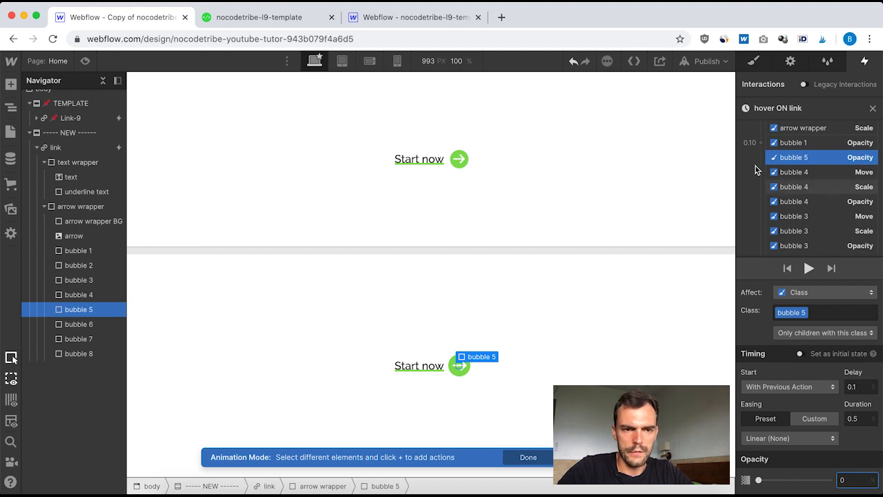
Add a Scale action for bubble 5 at 0.10 s with a scale of 0.1.
{"action": "left_click", "coordinate": [759, 143]}
{"action": "left_click", "coordinate": [763, 196]}
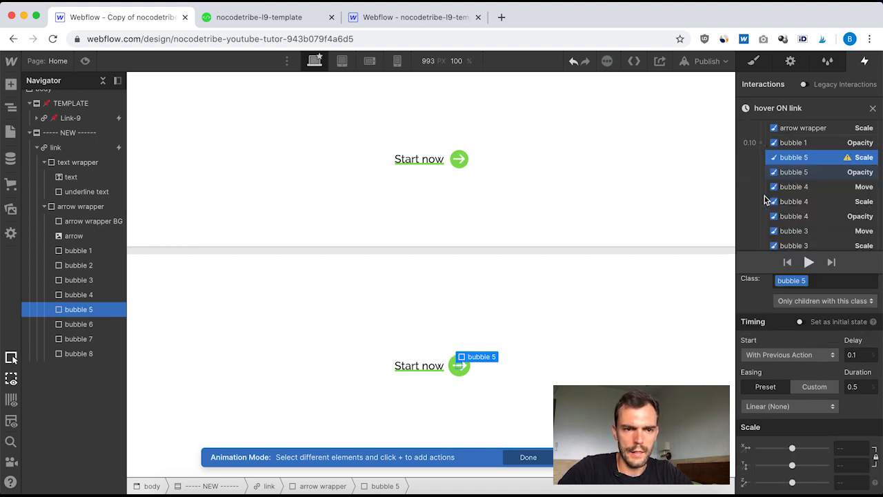
{"action": "left_click", "coordinate": [852, 448]}
{"action": "type", "text": "0.1"}
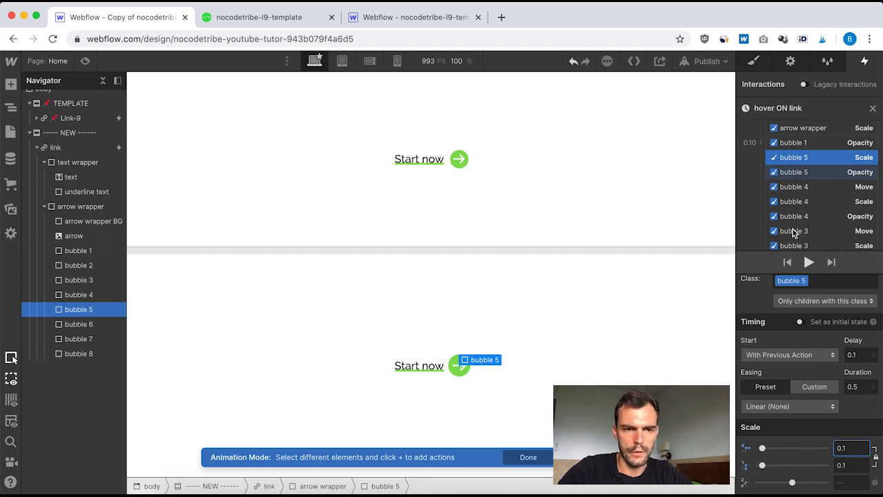
Add a Move action for bubble 5 at 0.10 s with the note's 27 px X and 20 px Y.
{"action": "left_click", "coordinate": [759, 142]}
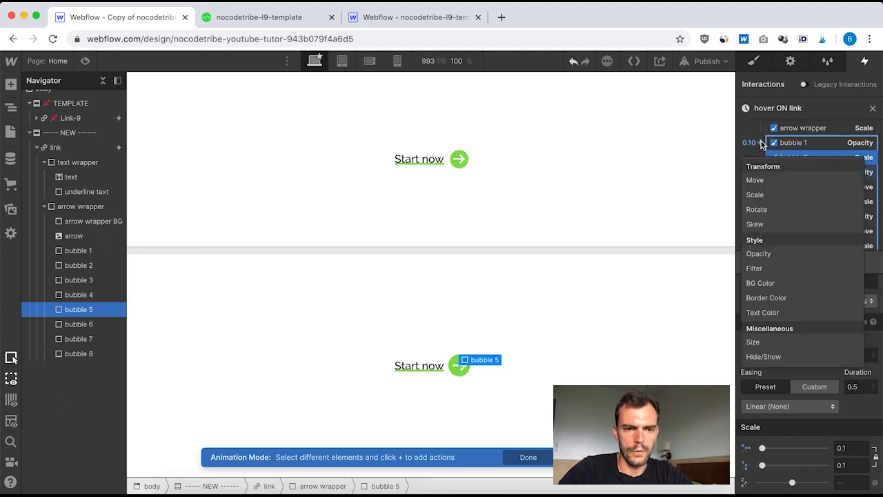
{"action": "left_click", "coordinate": [776, 181]}
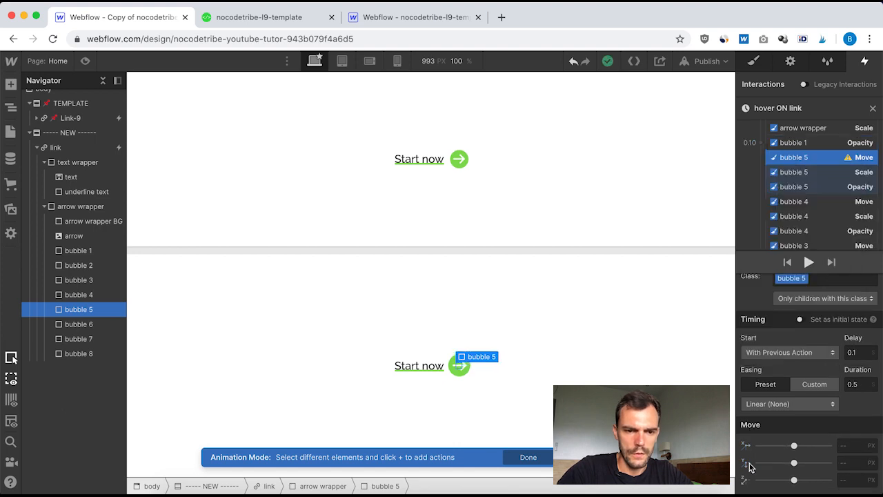
{"action": "left_click", "coordinate": [512, 492]}
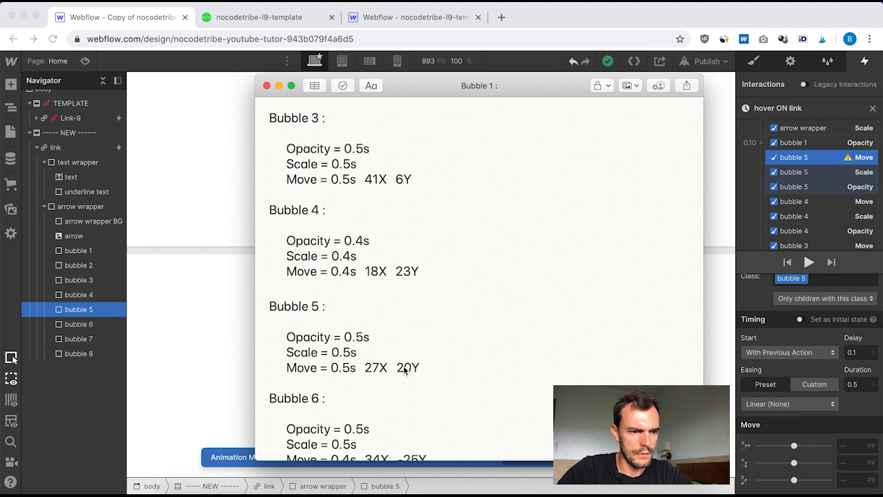
{"action": "left_click", "coordinate": [853, 445]}
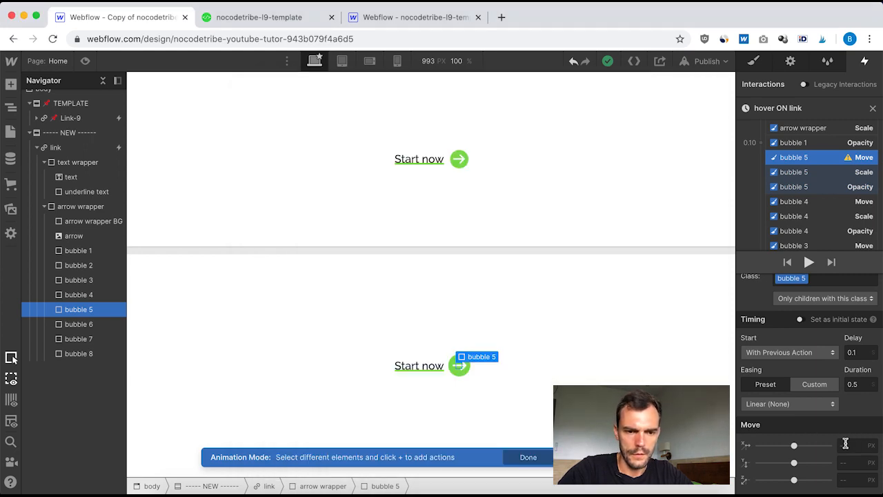
{"action": "type", "text": "27"}
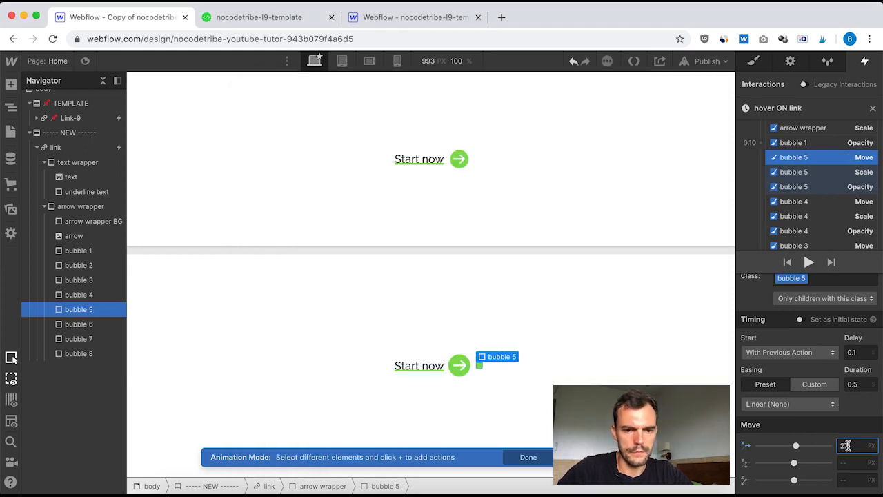
{"action": "key", "text": "Tab"}
{"action": "type", "text": "20"}
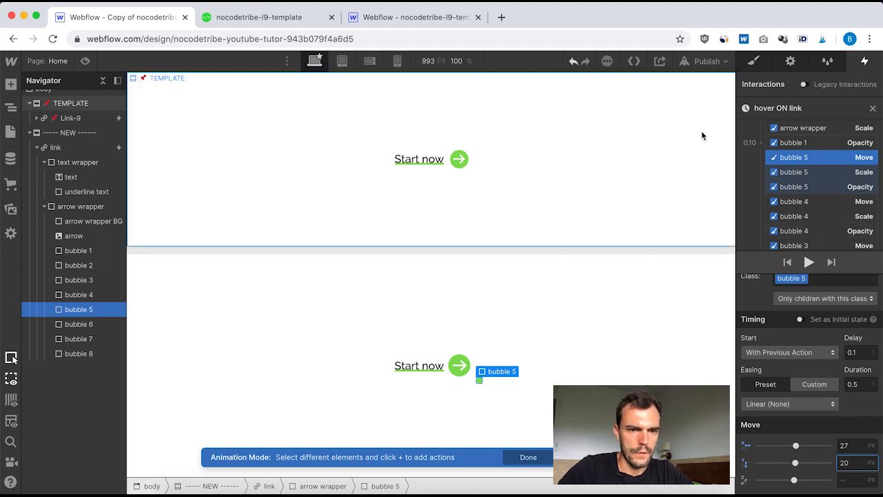
Add an Opacity action for bubble 6 at 0.10 s with opacity 0, checking its duration against the note.
{"action": "left_click", "coordinate": [69, 324]}
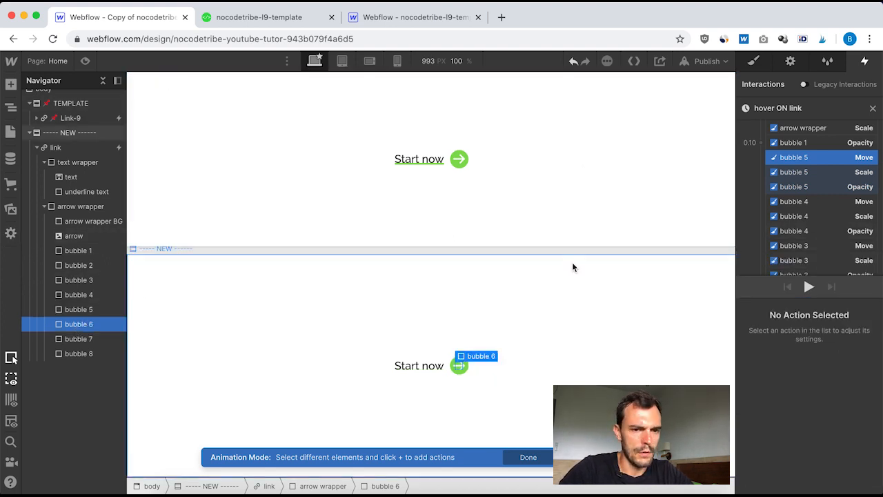
{"action": "left_click", "coordinate": [762, 142]}
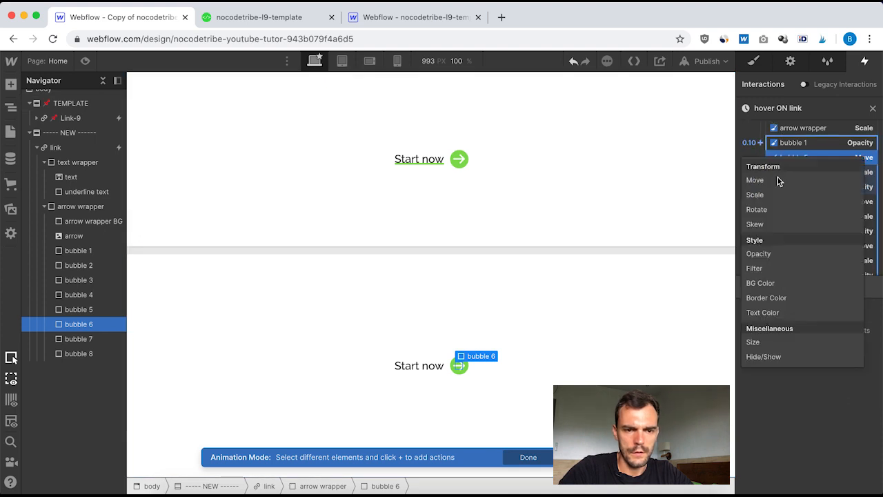
{"action": "left_click", "coordinate": [792, 253]}
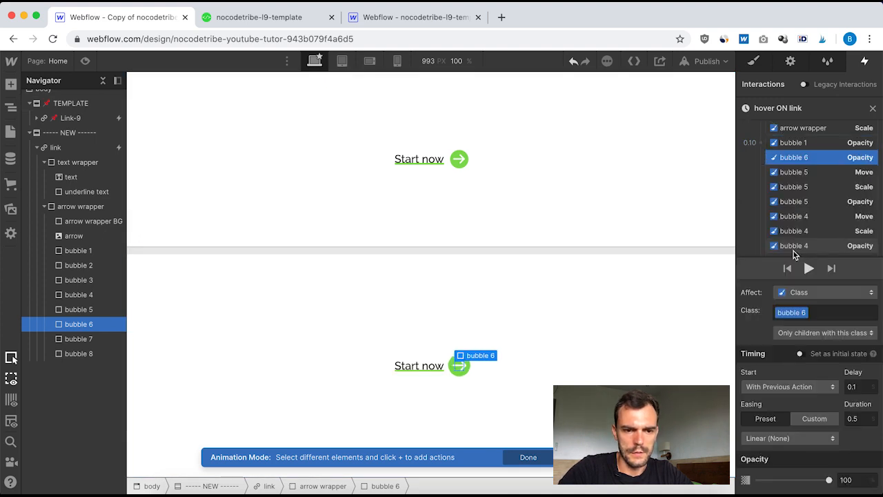
{"action": "left_click", "coordinate": [843, 483]}
{"action": "type", "text": "0"}
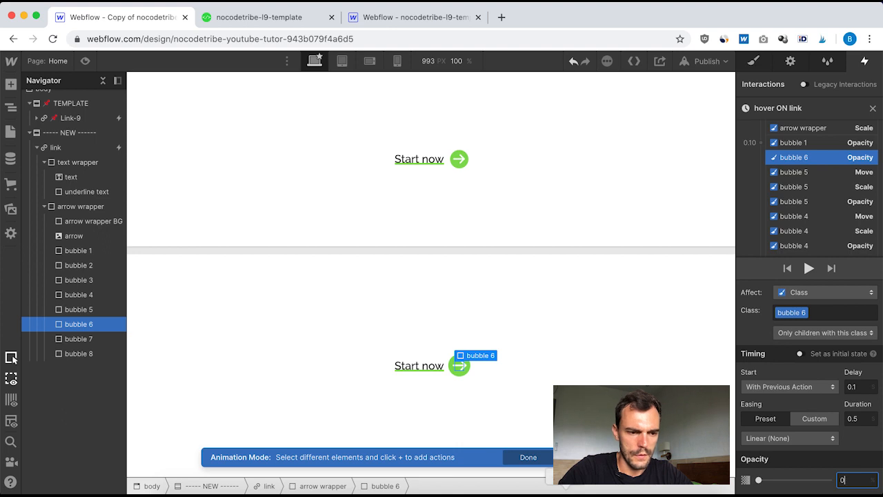
{"action": "key", "text": "super+Tab"}
{"action": "scroll", "coordinate": [386, 345], "scroll_direction": "down", "scroll_amount": 5}
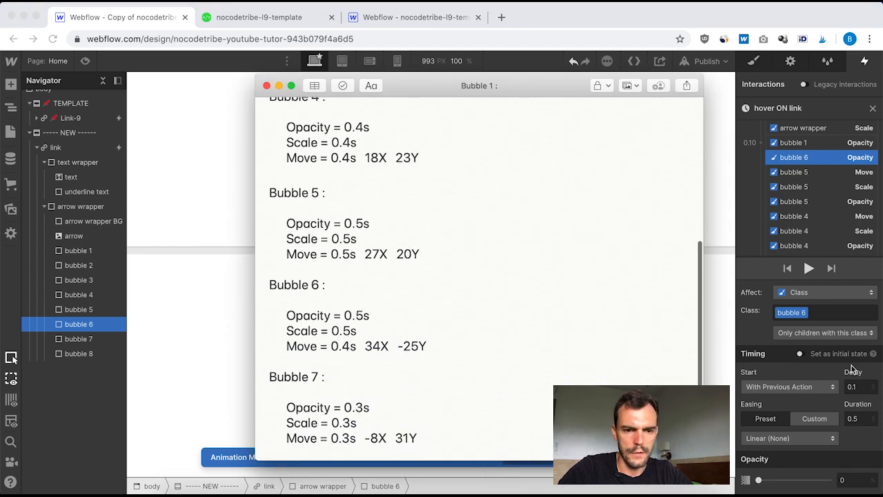
{"action": "left_click", "coordinate": [806, 160]}
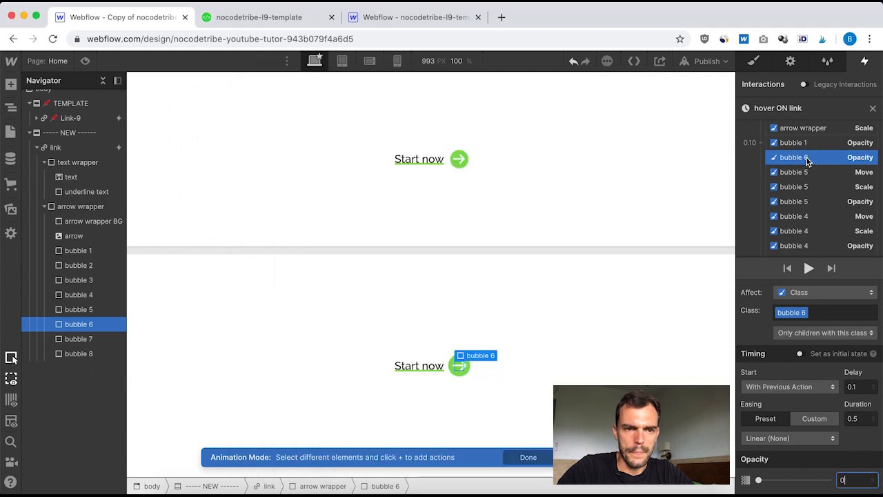
Add a Scale action for bubble 6 at 0.10 s with a scale of 0.1.
{"action": "left_click", "coordinate": [761, 141]}
{"action": "left_click", "coordinate": [758, 194]}
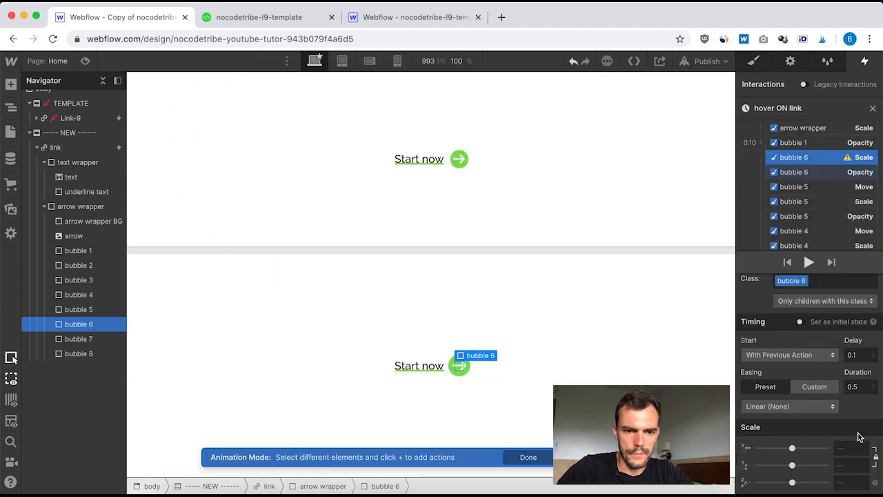
{"action": "left_click", "coordinate": [840, 445]}
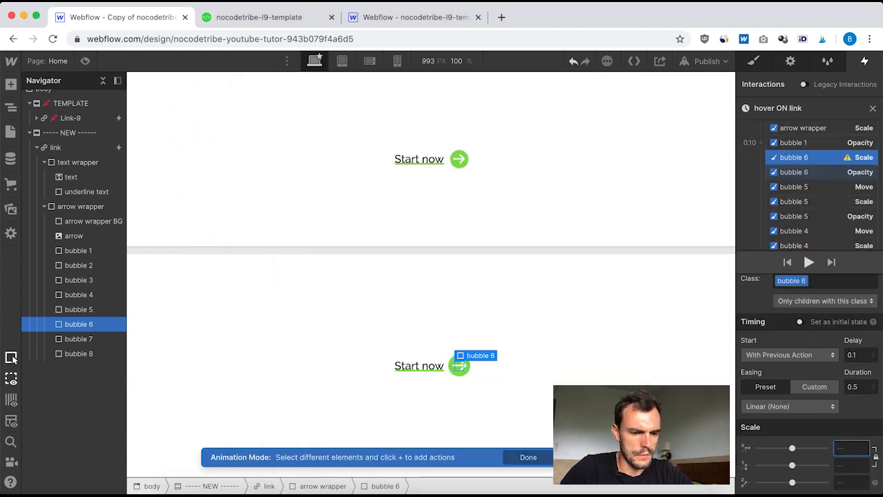
{"action": "type", "text": "0.1"}
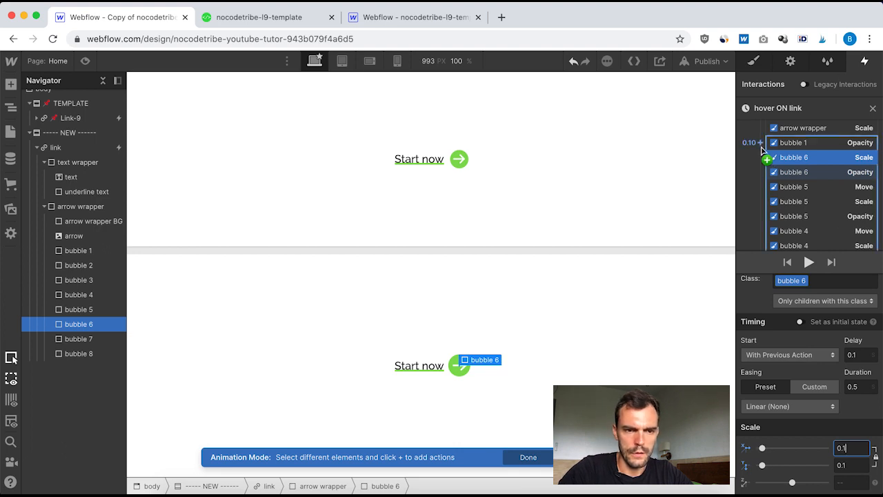
Add a Move action for bubble 6 at 0.10 s with 0.4 s duration, 34 px X, -25 px Y and Out Circ easing.
{"action": "left_click", "coordinate": [761, 142]}
{"action": "left_click", "coordinate": [772, 177]}
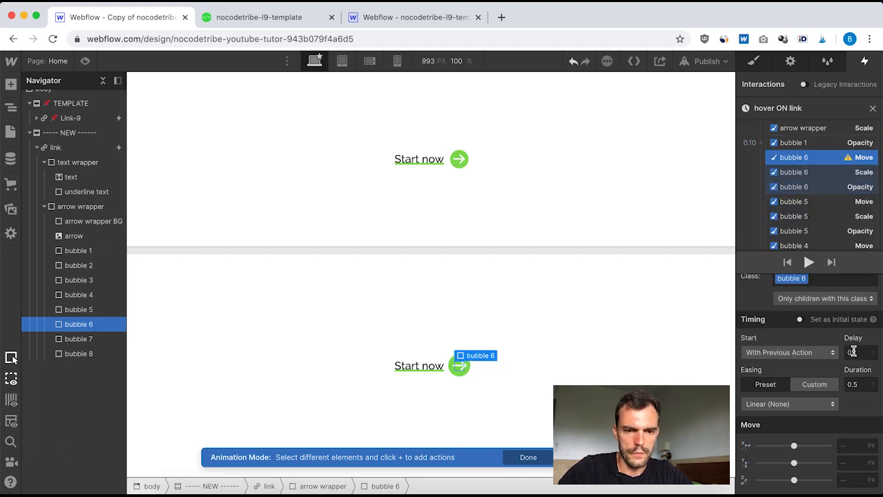
{"action": "left_click", "coordinate": [865, 384]}
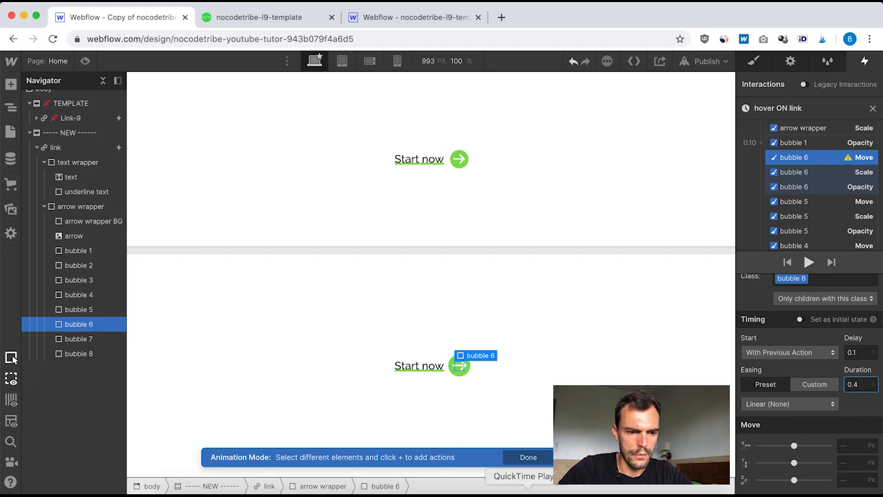
{"action": "left_click", "coordinate": [422, 494]}
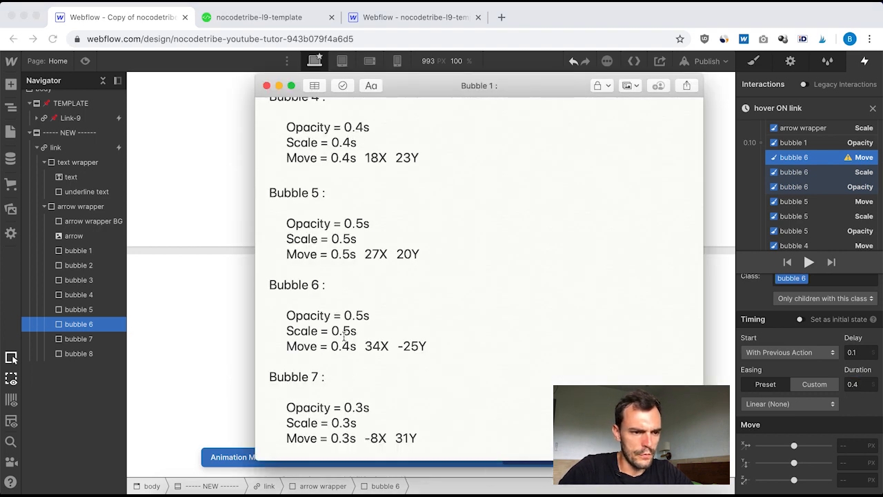
{"action": "left_click", "coordinate": [798, 451]}
{"action": "left_click", "coordinate": [845, 445]}
{"action": "type", "text": "34"}
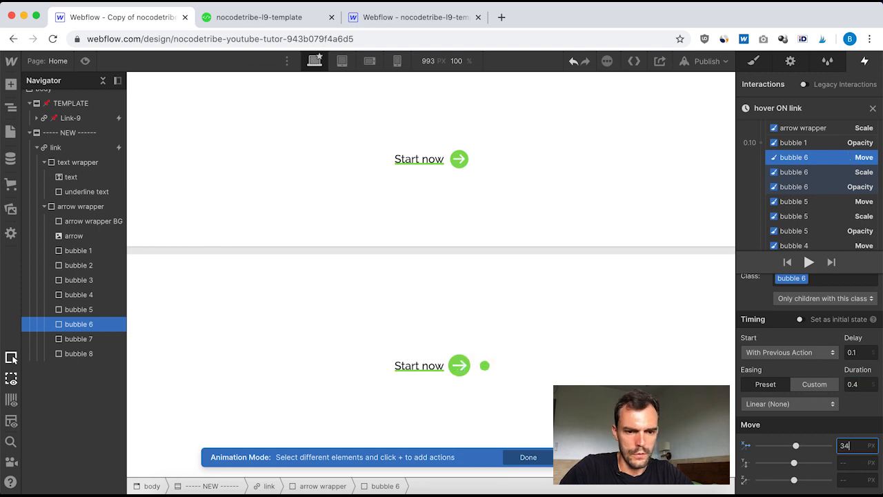
{"action": "key", "text": "Tab"}
{"action": "type", "text": "-2"}
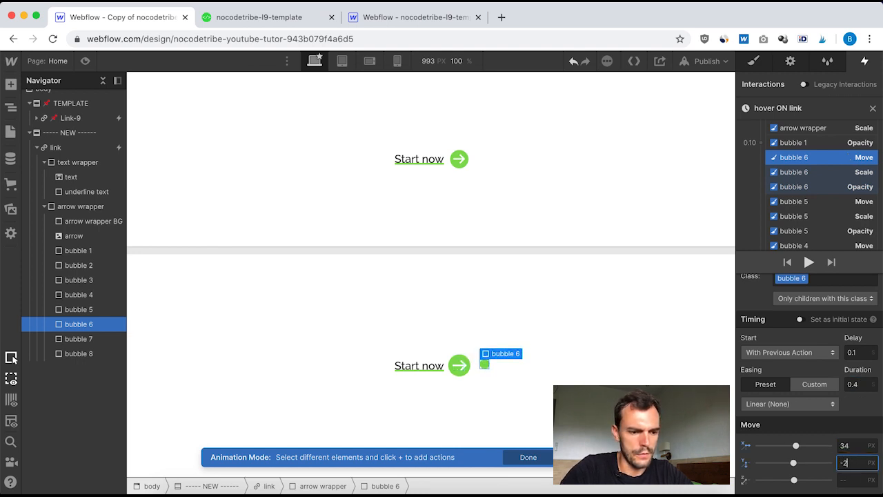
{"action": "type", "text": "5"}
{"action": "left_click", "coordinate": [828, 405]}
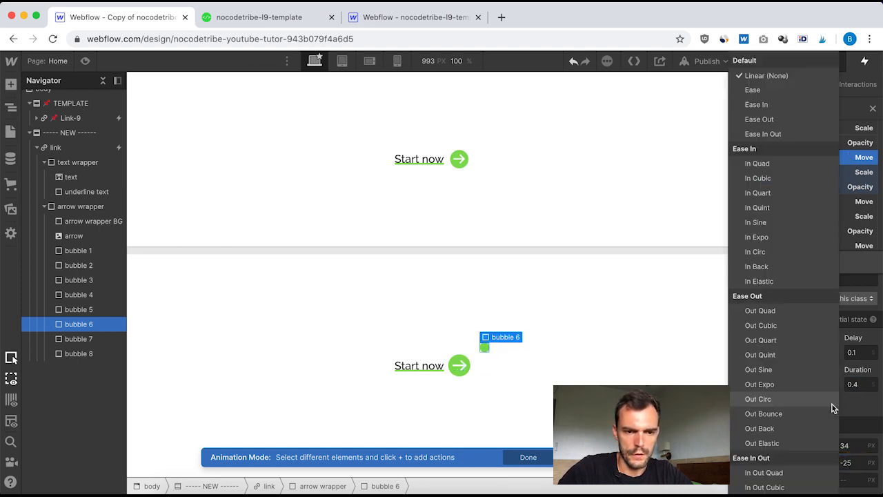
{"action": "left_click", "coordinate": [764, 400]}
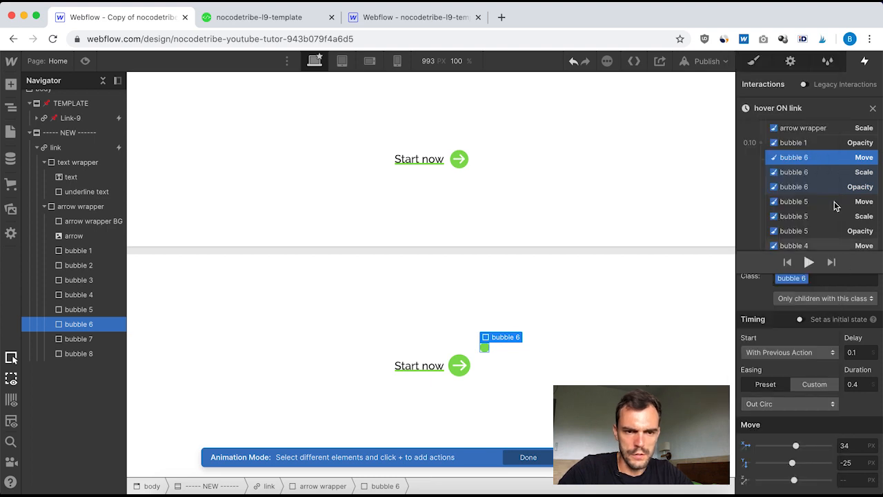
Set the easing of the Move actions for bubbles 5, 4 and 3 to Out Circ.
{"action": "left_click", "coordinate": [808, 200]}
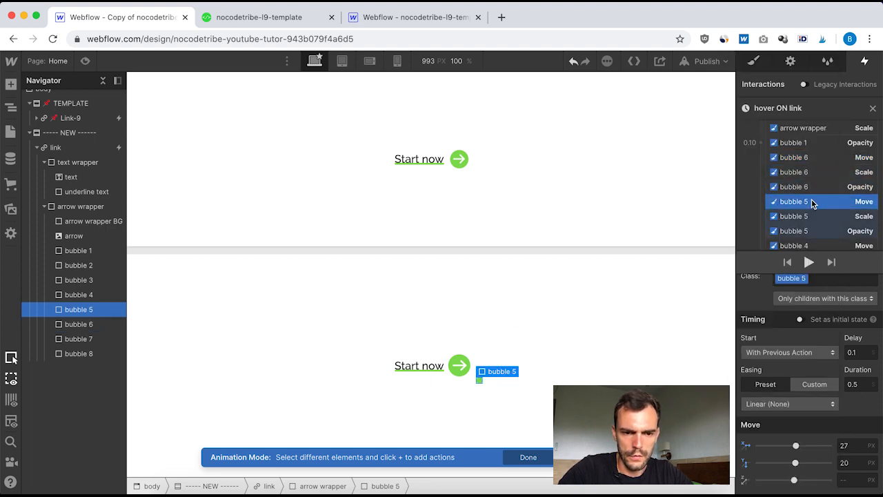
{"action": "left_click", "coordinate": [831, 404]}
{"action": "left_click", "coordinate": [804, 399]}
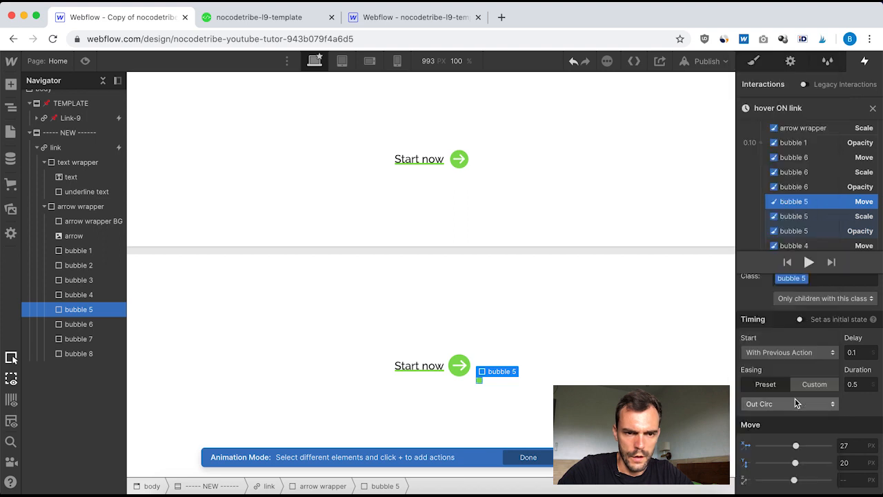
{"action": "scroll", "coordinate": [818, 191], "scroll_direction": "down", "scroll_amount": 1}
{"action": "scroll", "coordinate": [818, 191], "scroll_direction": "down", "scroll_amount": 2}
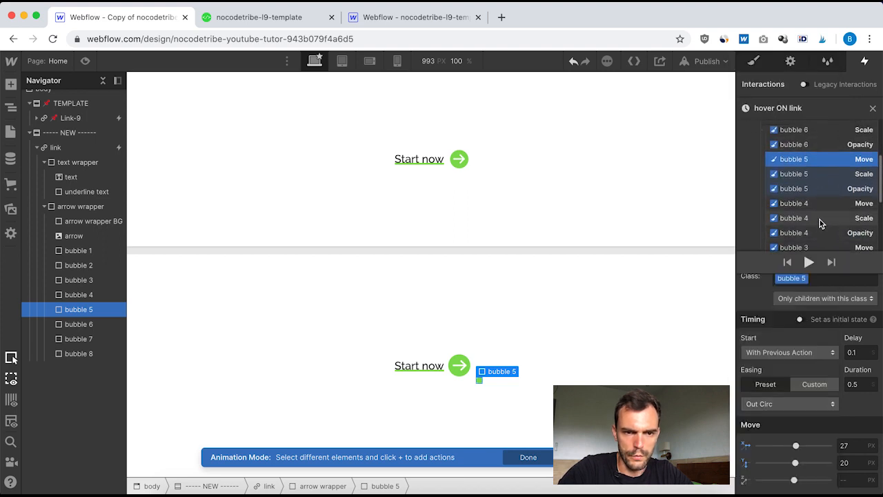
{"action": "left_click", "coordinate": [812, 205]}
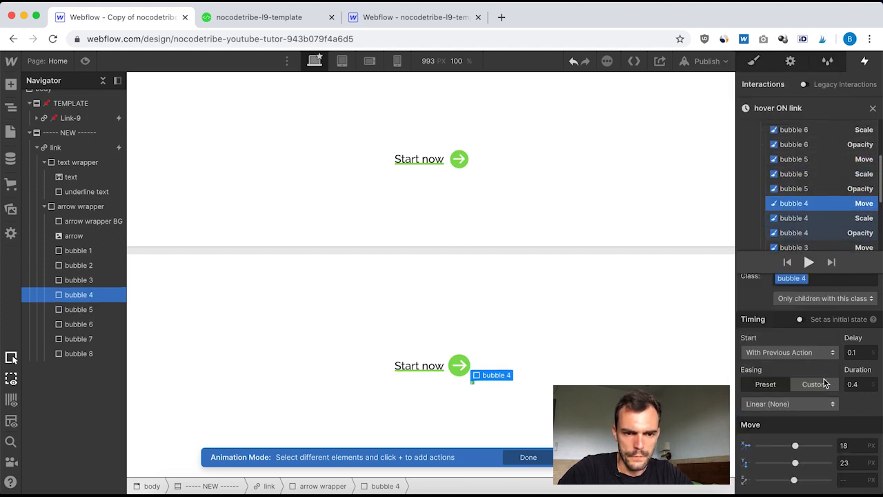
{"action": "left_click", "coordinate": [824, 404]}
{"action": "left_click", "coordinate": [791, 402]}
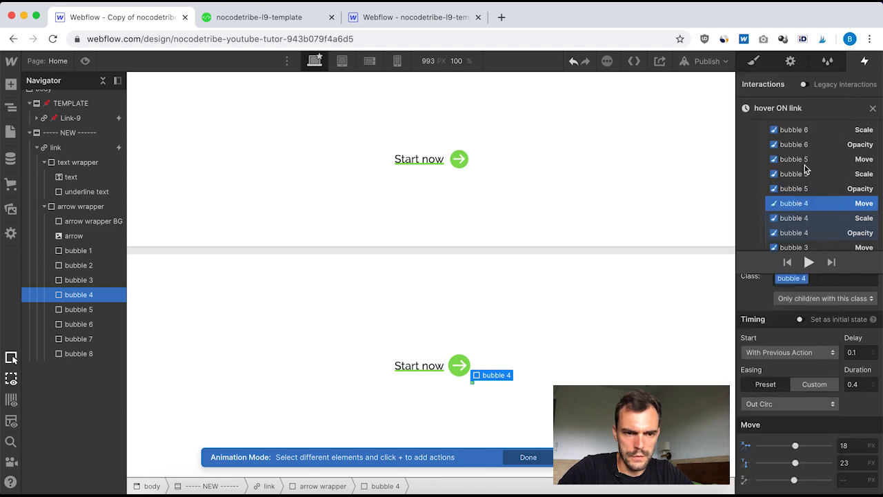
{"action": "scroll", "coordinate": [806, 207], "scroll_direction": "down", "scroll_amount": 3}
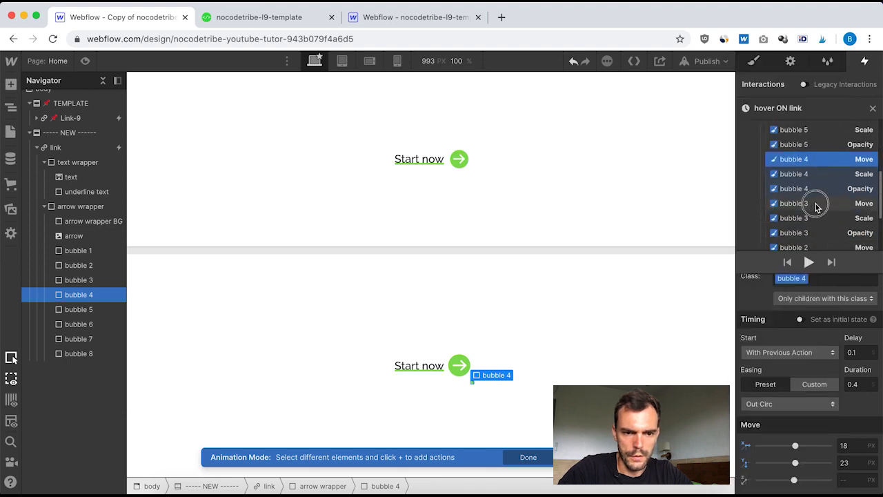
{"action": "left_click", "coordinate": [815, 204]}
{"action": "left_click", "coordinate": [821, 406]}
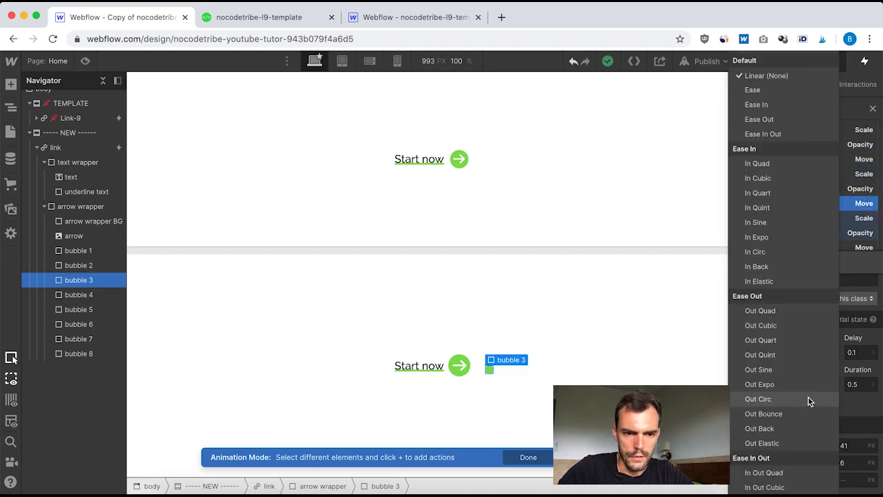
{"action": "left_click", "coordinate": [807, 399]}
Check the easing of the Move actions for bubble 2 and bubble 6.
{"action": "scroll", "coordinate": [825, 217], "scroll_direction": "down", "scroll_amount": 1}
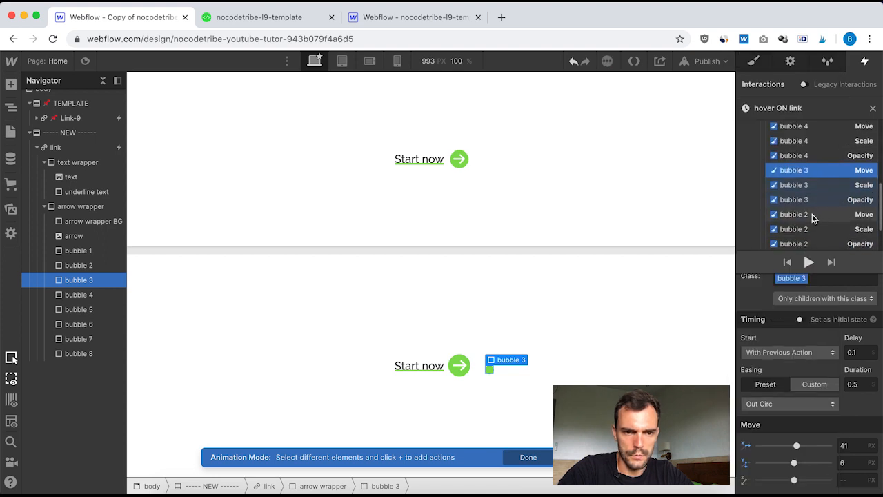
{"action": "left_click", "coordinate": [821, 213]}
{"action": "scroll", "coordinate": [819, 156], "scroll_direction": "up", "scroll_amount": 3}
{"action": "scroll", "coordinate": [820, 159], "scroll_direction": "up", "scroll_amount": 1}
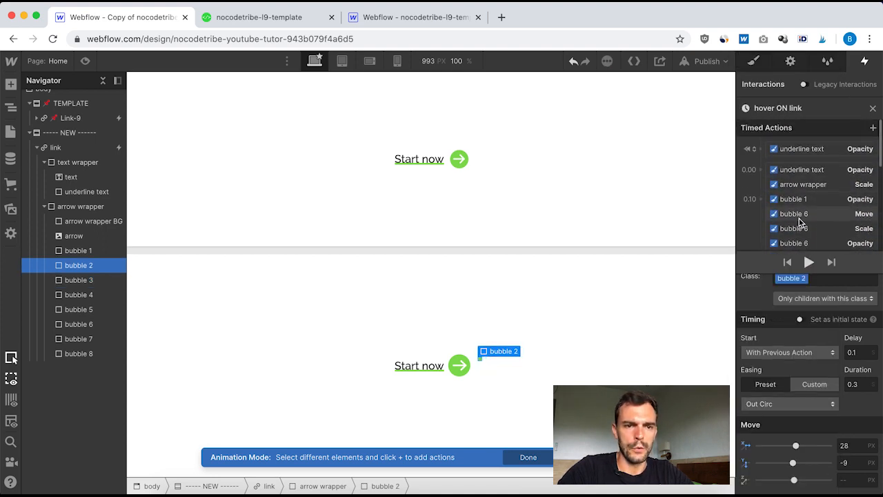
{"action": "scroll", "coordinate": [801, 222], "scroll_direction": "down", "scroll_amount": 1}
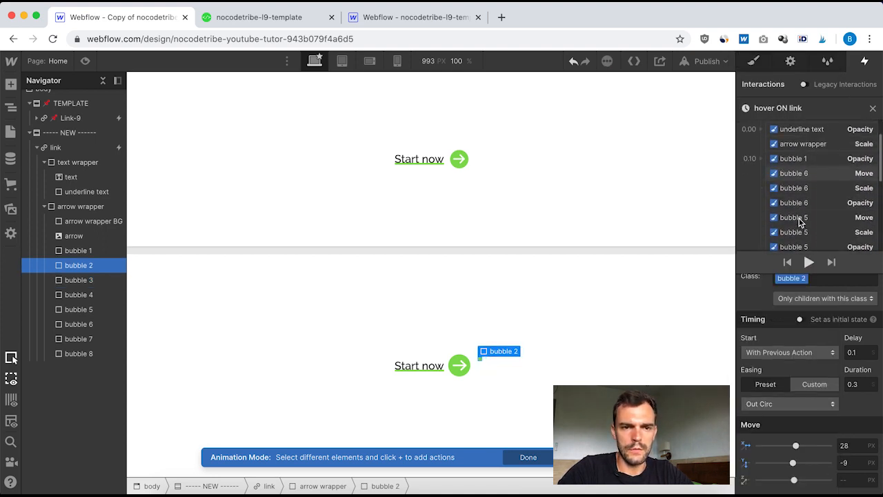
{"action": "left_click", "coordinate": [847, 174]}
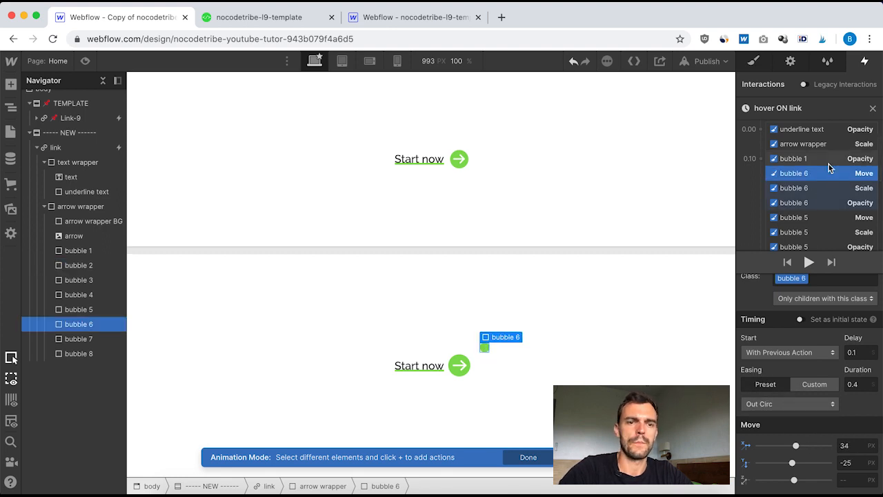
{"action": "scroll", "coordinate": [807, 176], "scroll_direction": "up", "scroll_amount": 1}
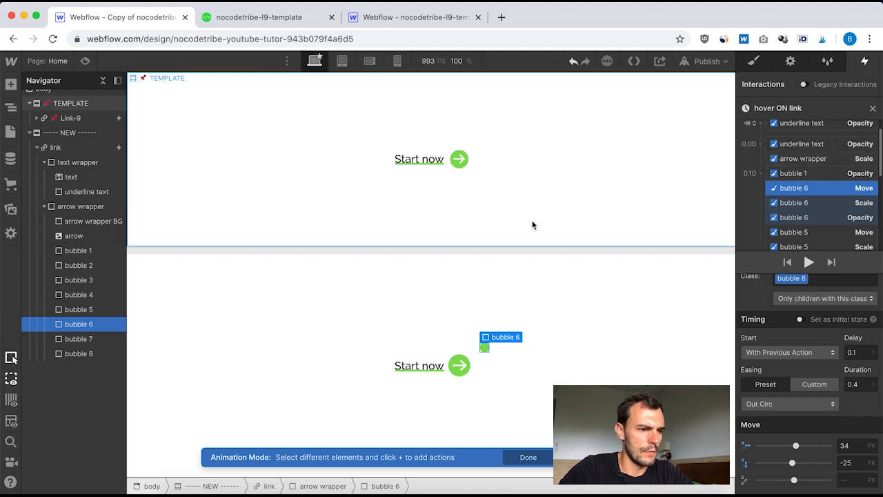
Add an Opacity action for bubble 7 at 0.10 s with opacity 0 and the note's 0.3 s duration.
{"action": "left_click", "coordinate": [90, 340]}
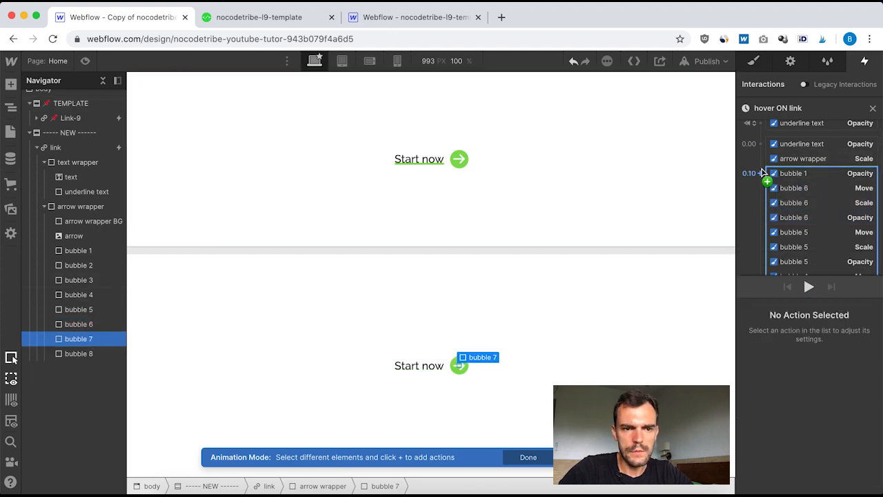
{"action": "left_click", "coordinate": [759, 173]}
{"action": "left_click", "coordinate": [793, 286]}
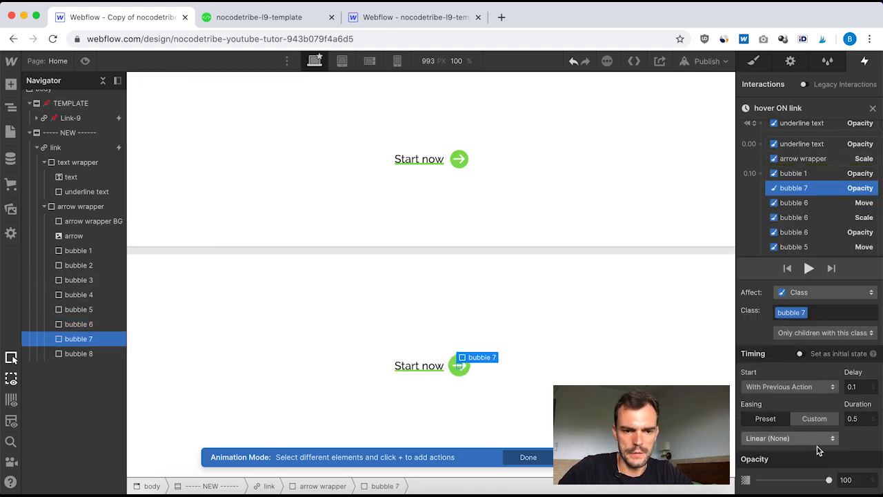
{"action": "left_click", "coordinate": [844, 480]}
{"action": "type", "text": "0"}
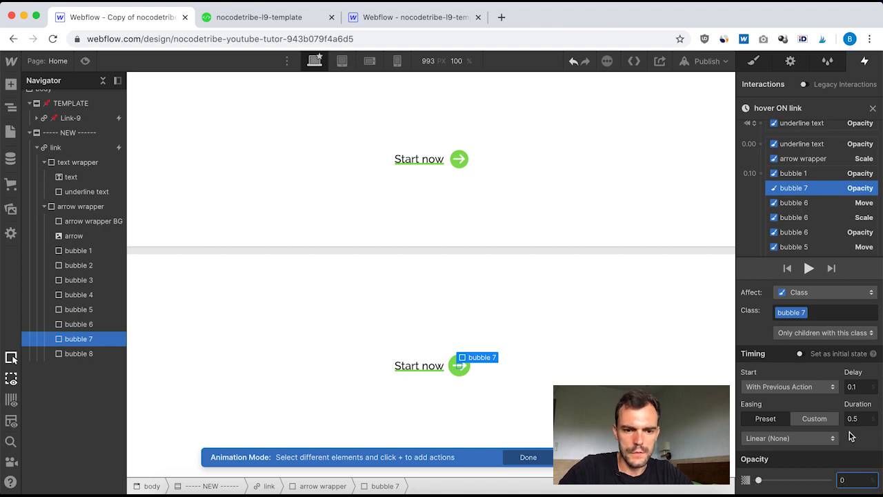
{"action": "key", "text": "super+Tab"}
{"action": "scroll", "coordinate": [351, 381], "scroll_direction": "down", "scroll_amount": 2}
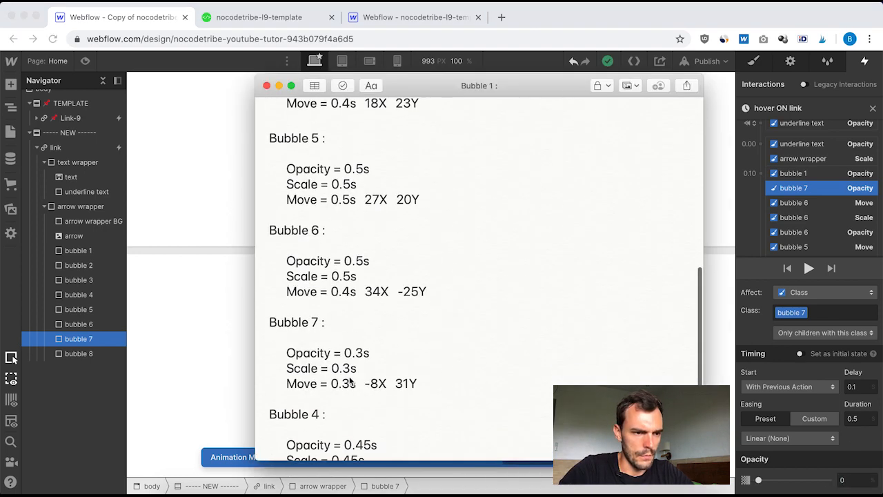
{"action": "scroll", "coordinate": [329, 379], "scroll_direction": "down", "scroll_amount": 2}
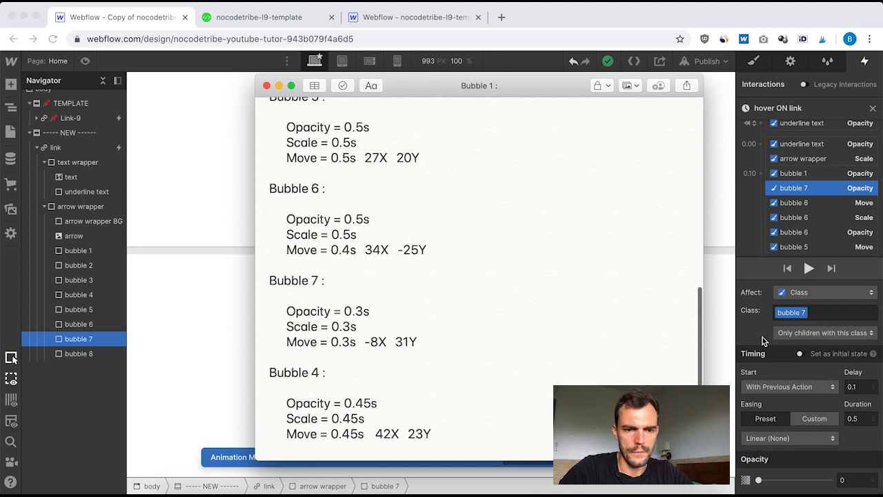
{"action": "left_click", "coordinate": [861, 418]}
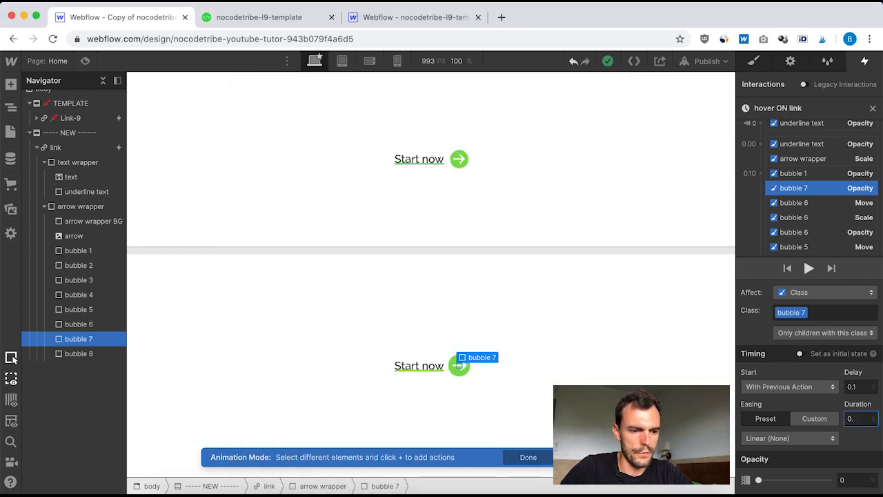
Add a Scale action for bubble 7 at 0.10 s with a scale of 0.1 and a duration of 0.3 s.
{"action": "left_click", "coordinate": [762, 173]}
{"action": "left_click", "coordinate": [779, 227]}
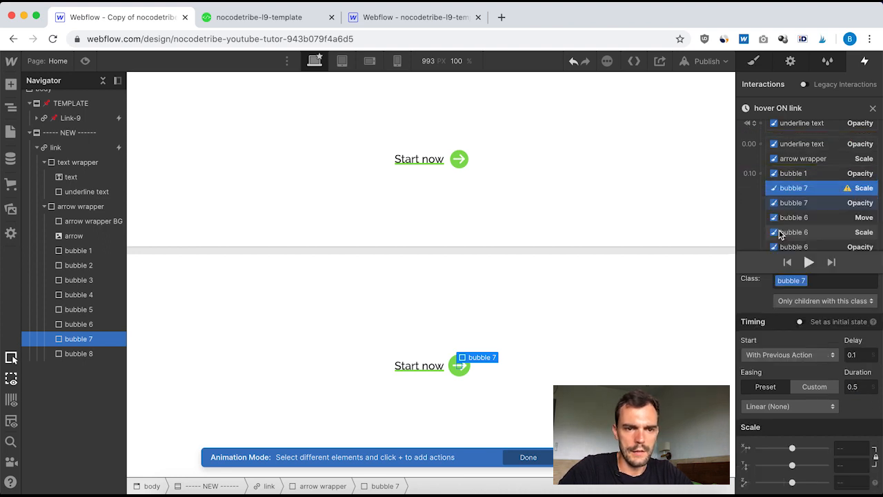
{"action": "left_click", "coordinate": [855, 449]}
{"action": "type", "text": "0.1"}
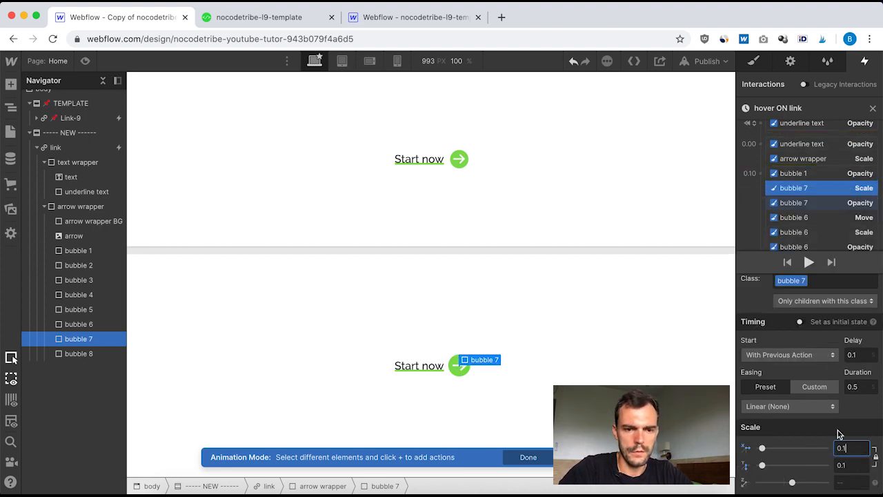
{"action": "left_click", "coordinate": [867, 391]}
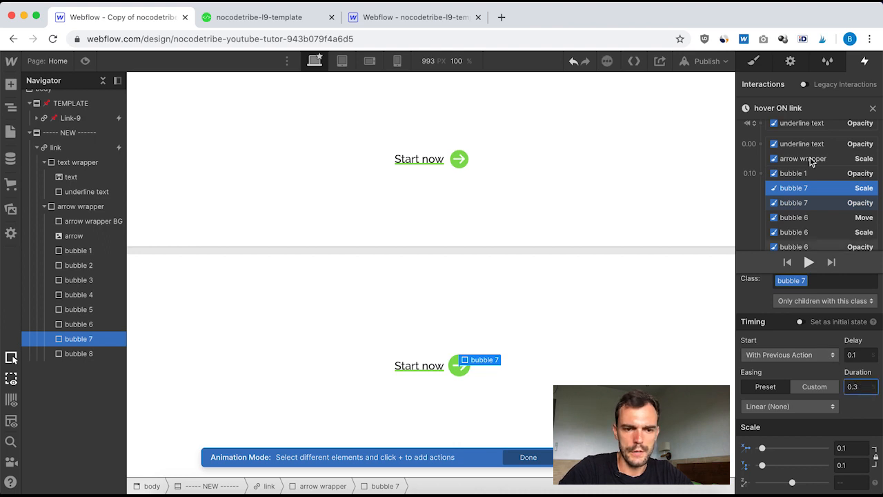
Add a Move action for bubble 7 at 0.10 s with a duration of 0.3 s and Out Circ easing.
{"action": "left_click", "coordinate": [762, 173]}
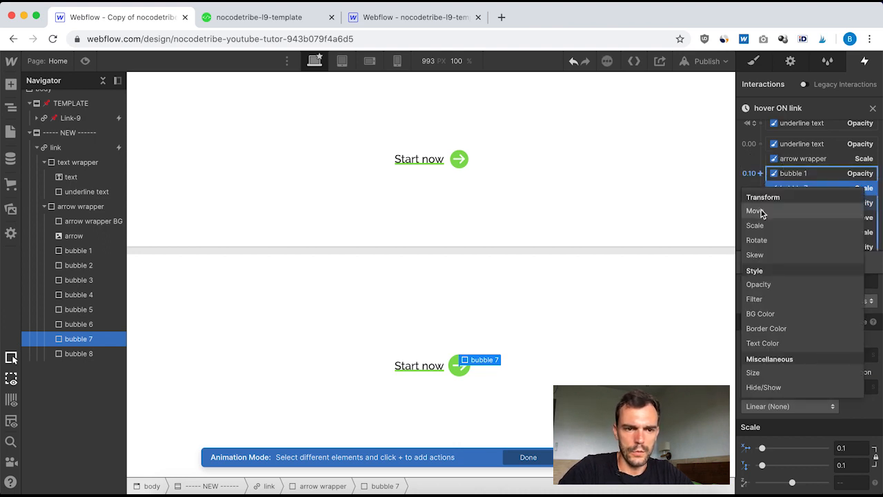
{"action": "left_click", "coordinate": [761, 209]}
{"action": "left_click", "coordinate": [865, 386]}
{"action": "key", "text": "BackSpace"}
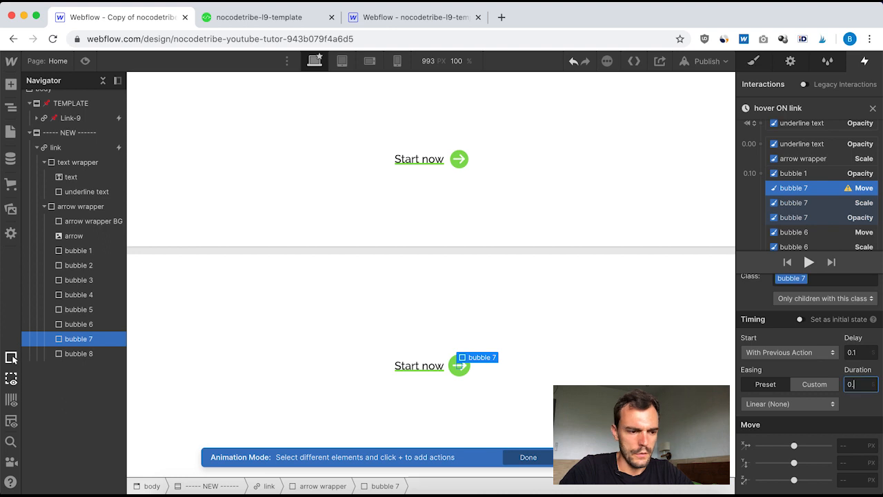
{"action": "left_click", "coordinate": [819, 403]}
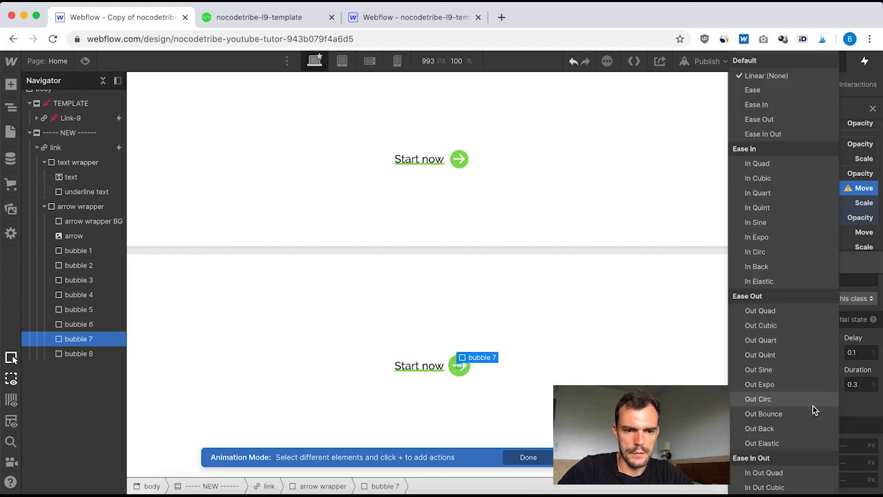
{"action": "left_click", "coordinate": [771, 402]}
Set bubble 7's move offset to the note's values of -8 px on X and 31 px on Y.
{"action": "key", "text": "super+Tab"}
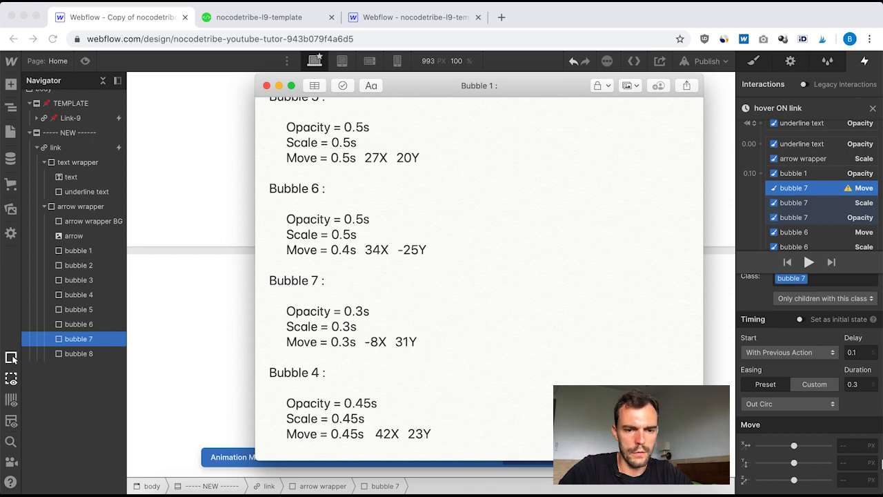
{"action": "left_click", "coordinate": [850, 447]}
{"action": "type", "text": "-8"}
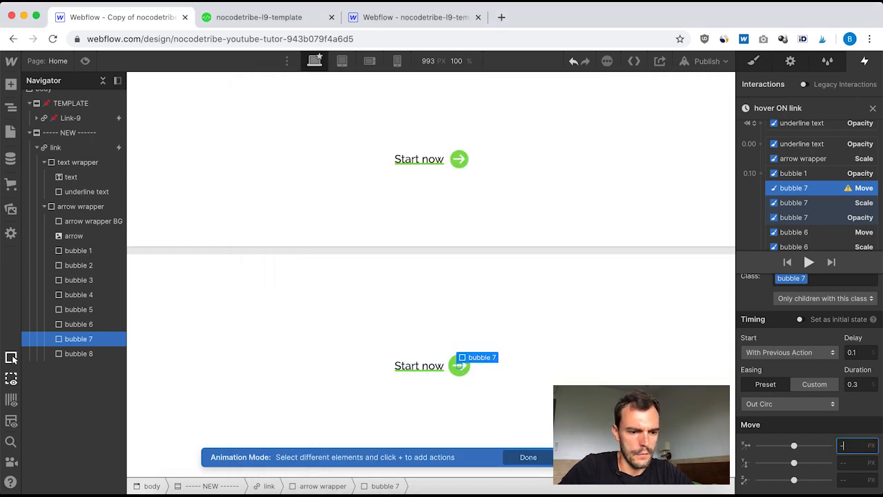
{"action": "left_click", "coordinate": [844, 463]}
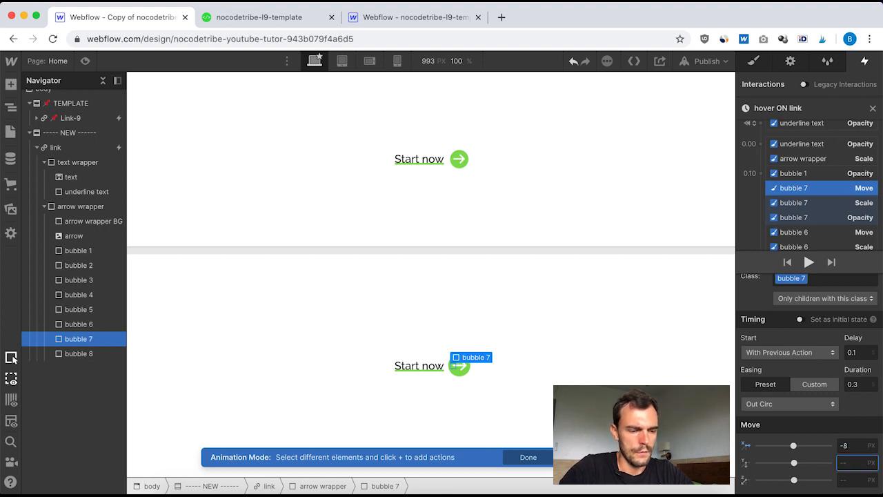
{"action": "type", "text": "31"}
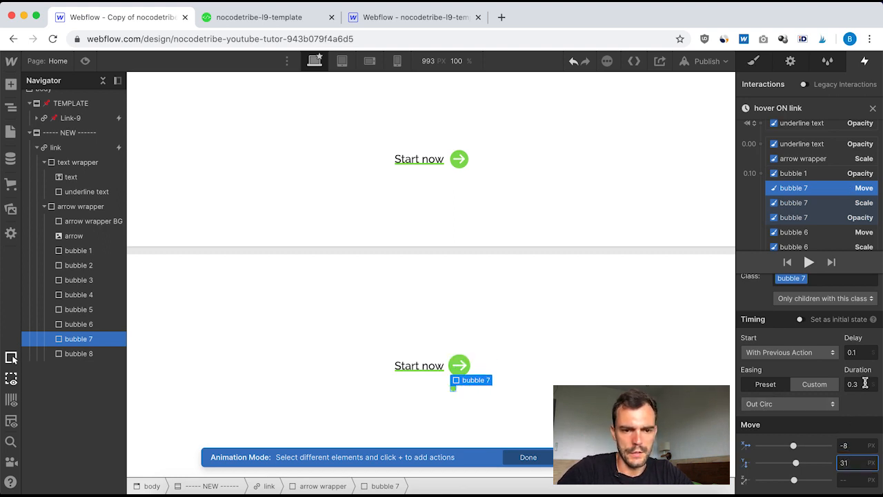
{"action": "scroll", "coordinate": [821, 200], "scroll_direction": "down", "scroll_amount": 1}
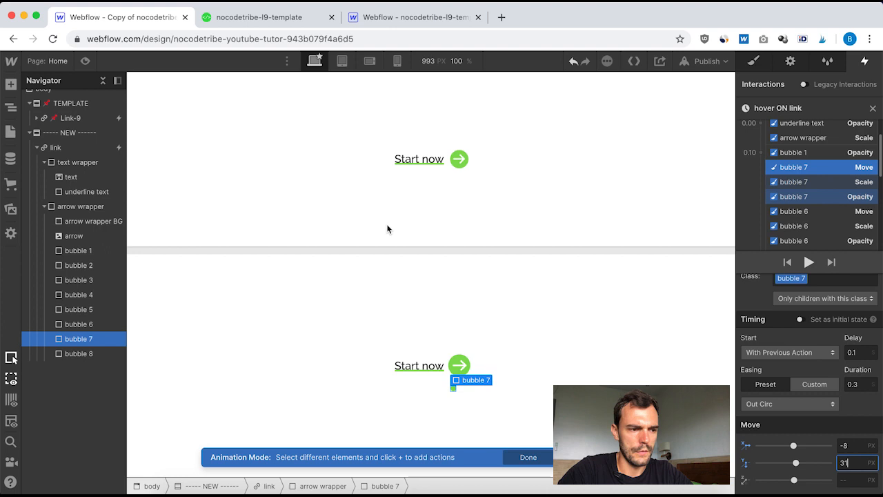
Add an Opacity action for bubble 8 at 0.10 s with opacity 0 and the note's 0.45 s duration.
{"action": "left_click", "coordinate": [81, 354]}
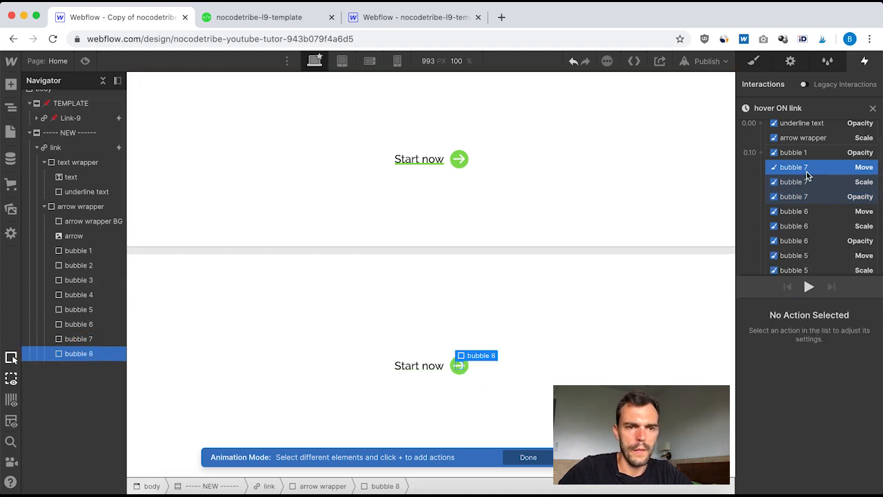
{"action": "left_click", "coordinate": [765, 155]}
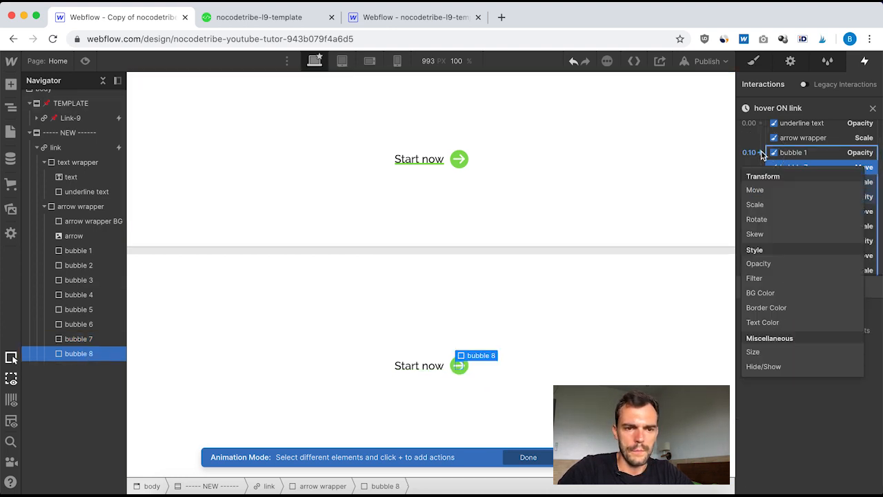
{"action": "left_click", "coordinate": [772, 263]}
{"action": "double_click", "coordinate": [858, 473]}
{"action": "type", "text": "0"}
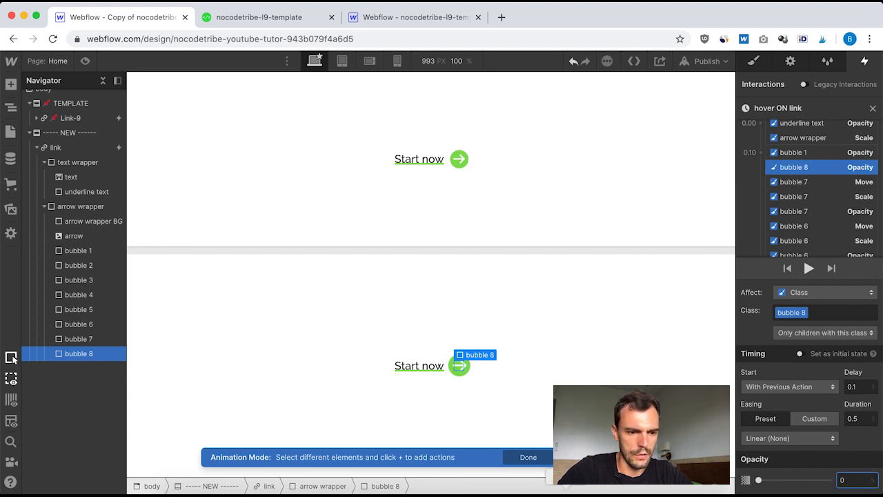
{"action": "left_click", "coordinate": [567, 495]}
{"action": "scroll", "coordinate": [384, 357], "scroll_direction": "down", "scroll_amount": 1}
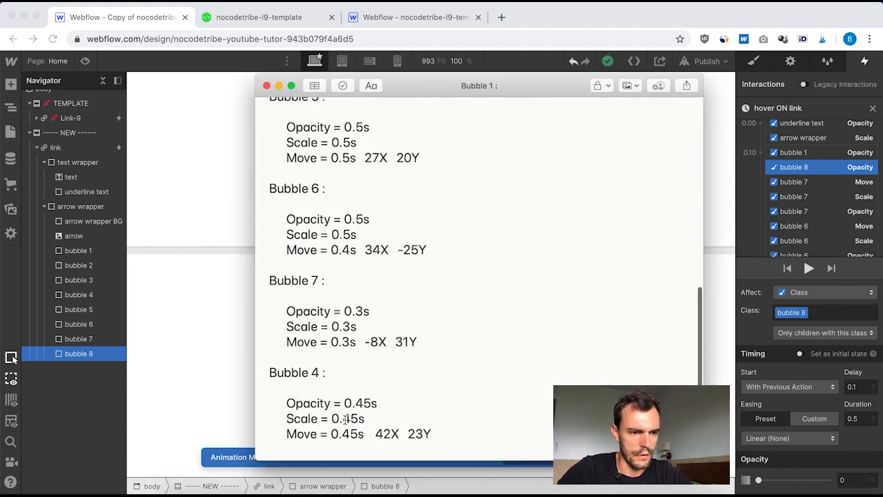
{"action": "left_click", "coordinate": [859, 418]}
{"action": "left_click", "coordinate": [859, 418]}
{"action": "key", "text": "BackSpace"}
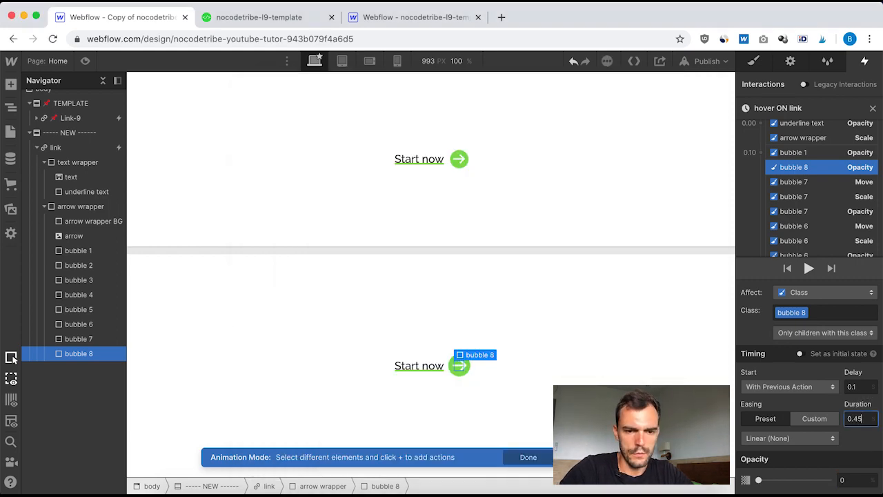
Add a Scale action for bubble 8 at 0.10 s with a scale of 0.1 and a duration of 0.45 s.
{"action": "left_click", "coordinate": [762, 153]}
{"action": "left_click", "coordinate": [769, 204]}
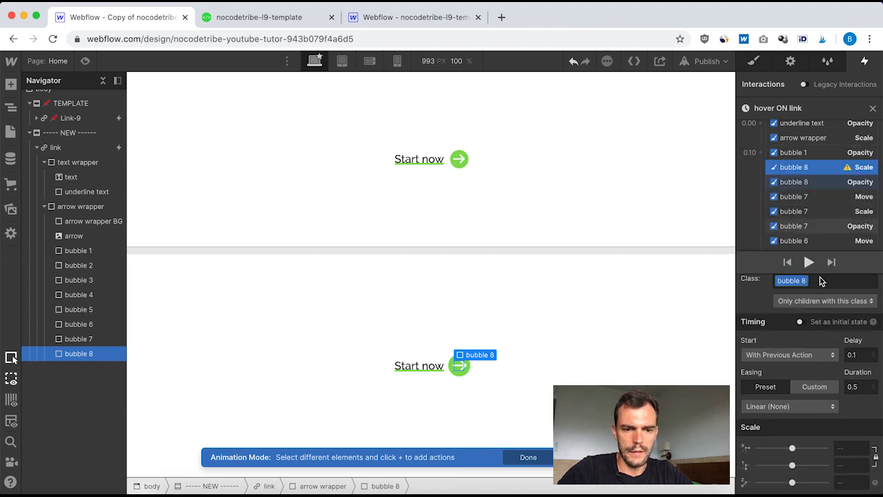
{"action": "left_click", "coordinate": [859, 449]}
{"action": "type", "text": "0.1"}
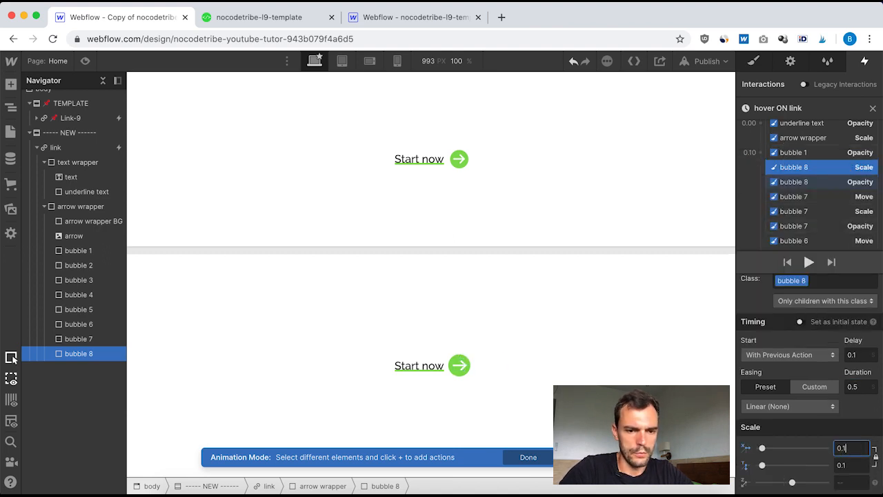
{"action": "left_click", "coordinate": [859, 389]}
{"action": "type", "text": "0."}
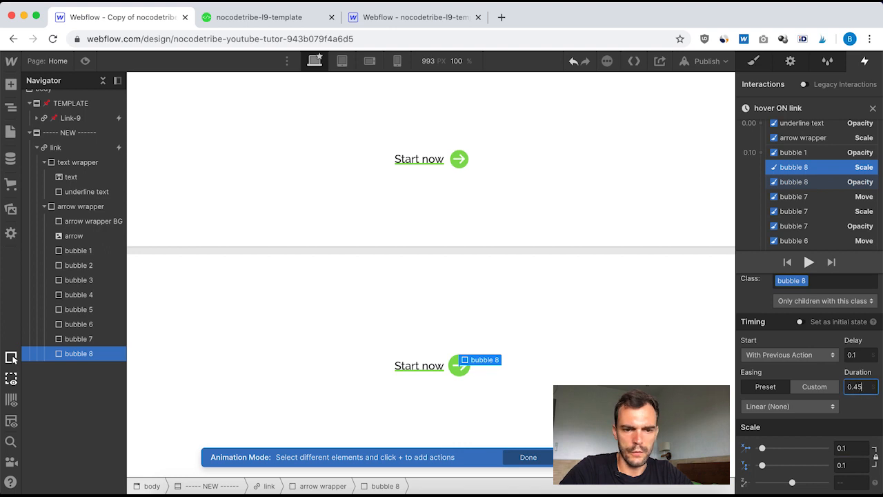
Add a Move action for bubble 8 at 0.10 s with a duration of 0.45 s and Out Circ easing.
{"action": "left_click", "coordinate": [762, 152]}
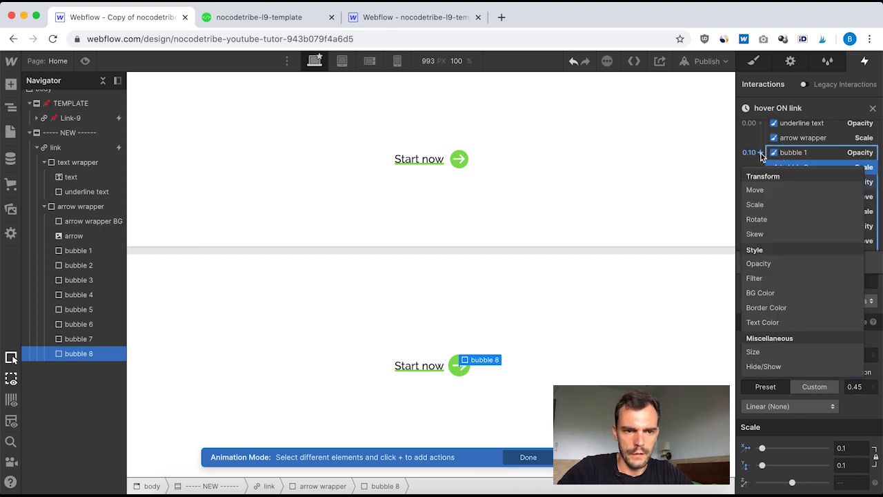
{"action": "left_click", "coordinate": [767, 191]}
{"action": "left_click", "coordinate": [859, 385]}
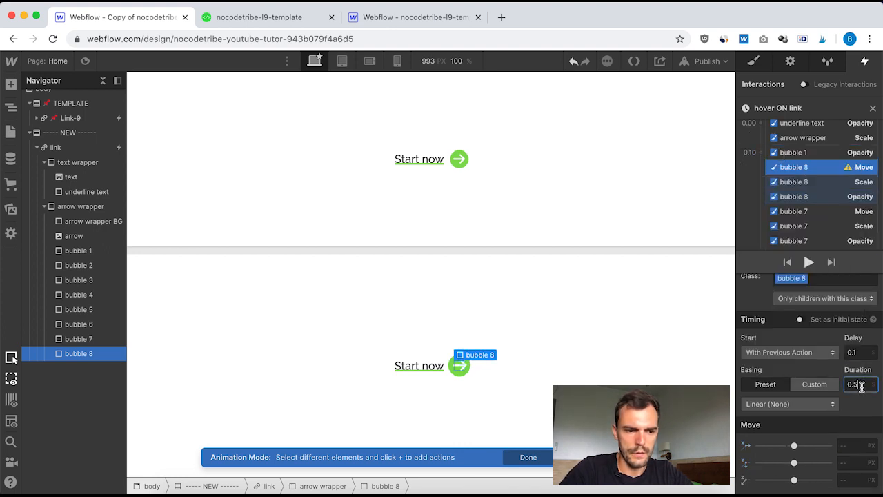
{"action": "left_click", "coordinate": [826, 411]}
{"action": "left_click", "coordinate": [793, 398]}
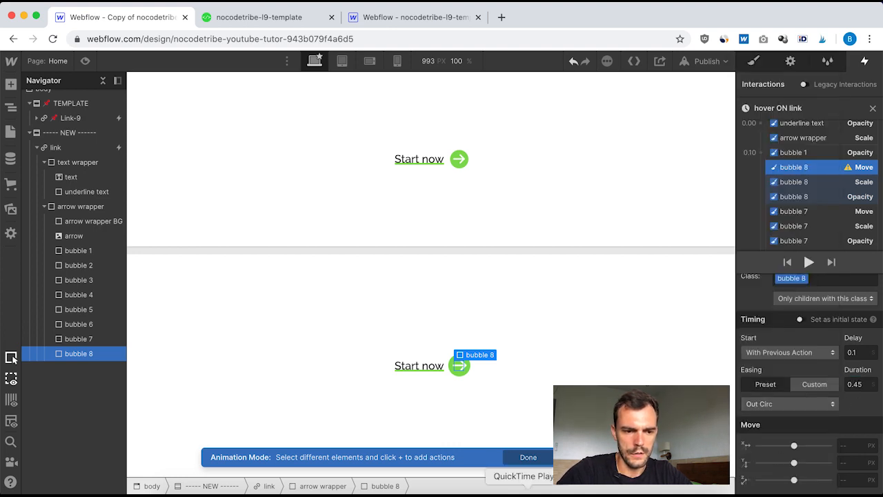
Set bubble 8's move offset to 42 px on X and 23 px on Y, checking the values against the note.
{"action": "left_click", "coordinate": [510, 492]}
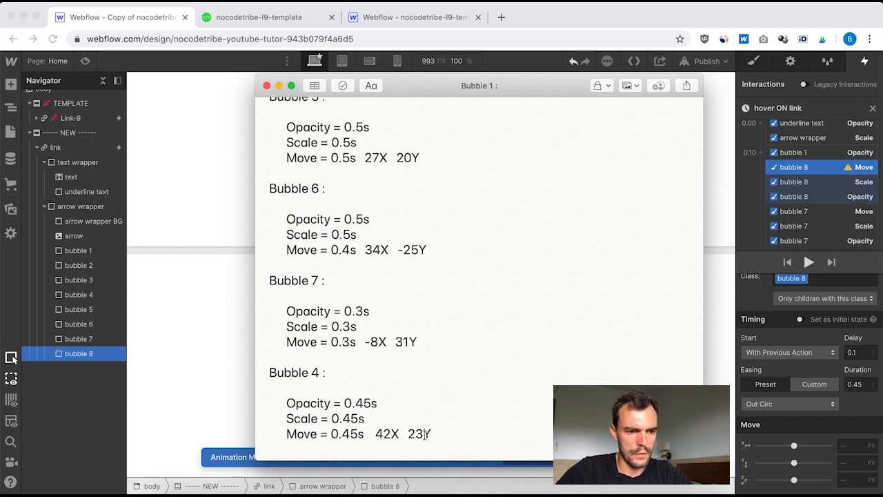
{"action": "left_click", "coordinate": [851, 455]}
{"action": "left_click", "coordinate": [840, 446]}
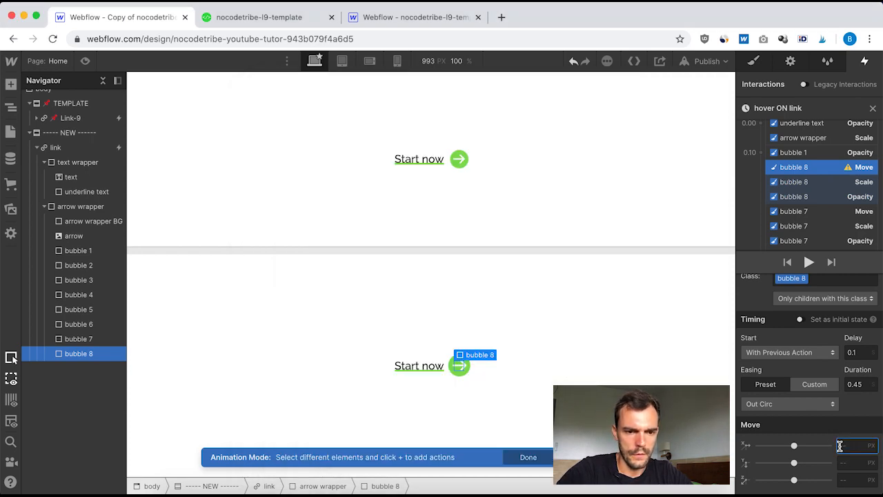
{"action": "type", "text": "42"}
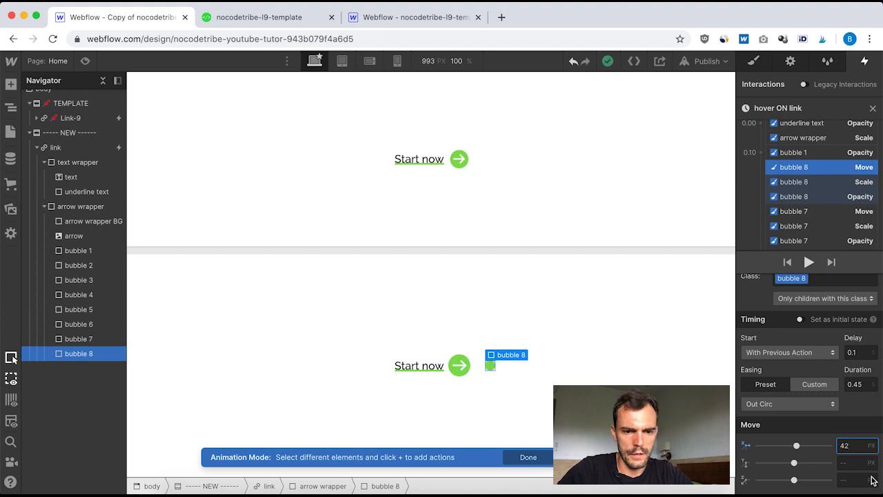
{"action": "left_click", "coordinate": [847, 461]}
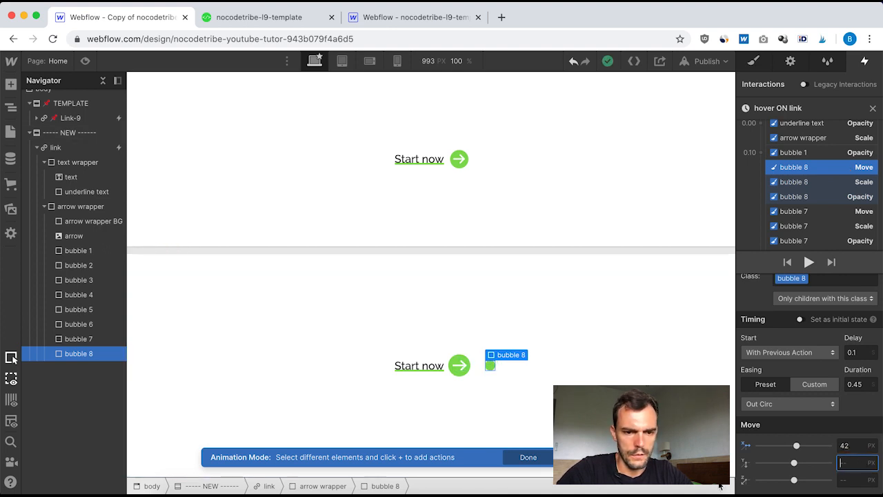
{"action": "type", "text": "23"}
{"action": "key", "text": "super+Tab"}
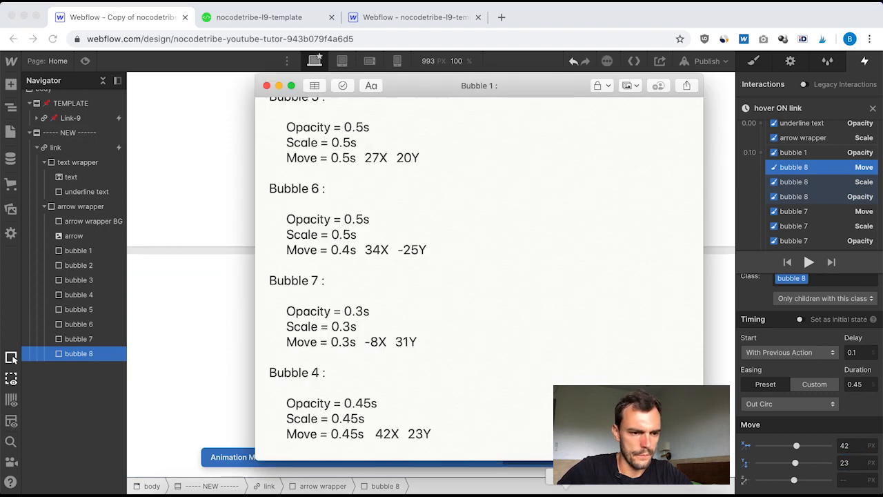
{"action": "key", "text": "super+Tab"}
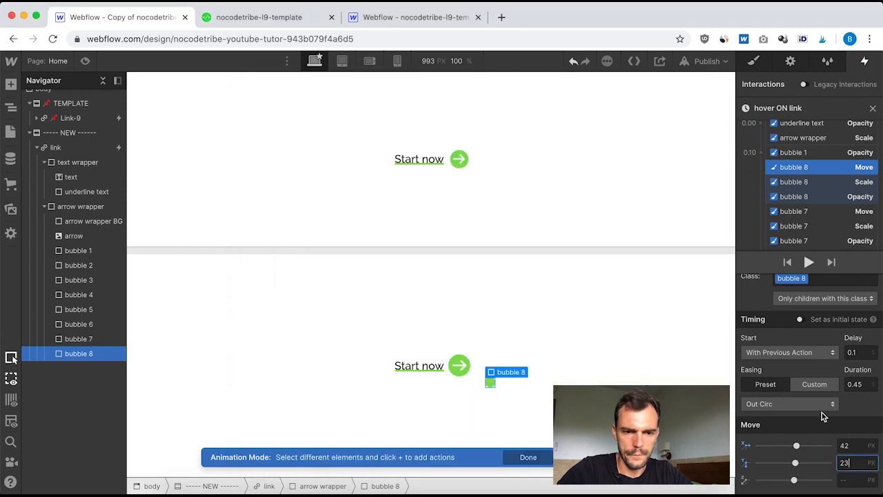
{"action": "scroll", "coordinate": [855, 321], "scroll_direction": "up", "scroll_amount": 1}
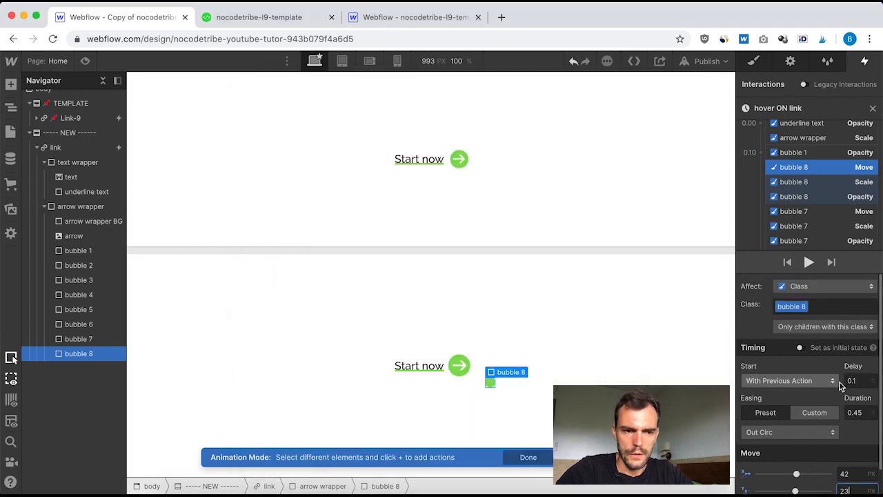
{"action": "scroll", "coordinate": [837, 344], "scroll_direction": "down", "scroll_amount": 1}
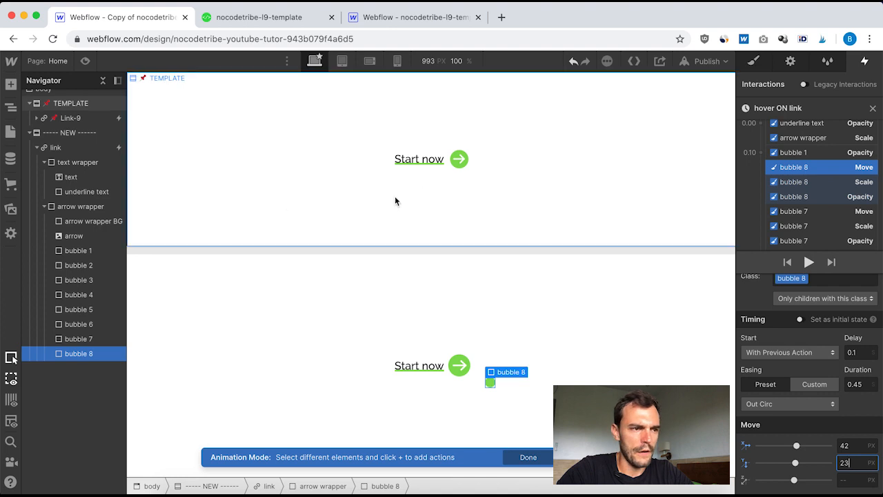
Compare the new link's hover animation in preview with the published template, and review the hover ON link action list.
{"action": "left_click", "coordinate": [85, 62]}
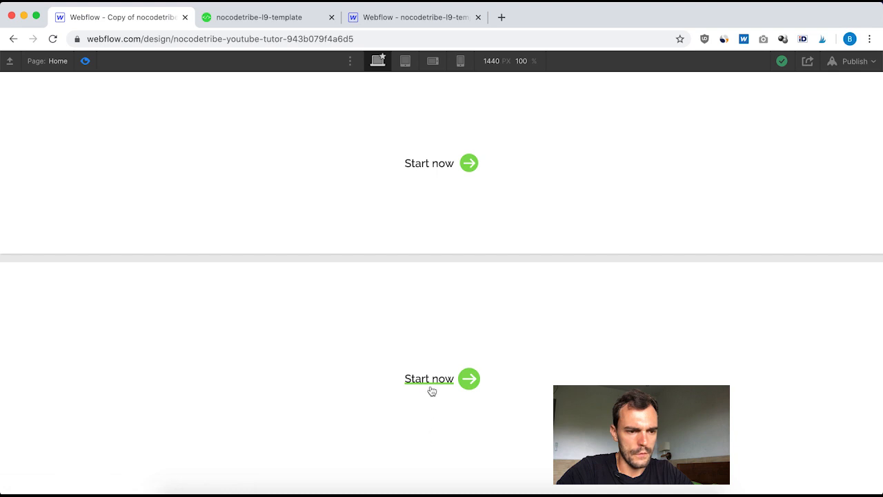
{"action": "left_click", "coordinate": [86, 62]}
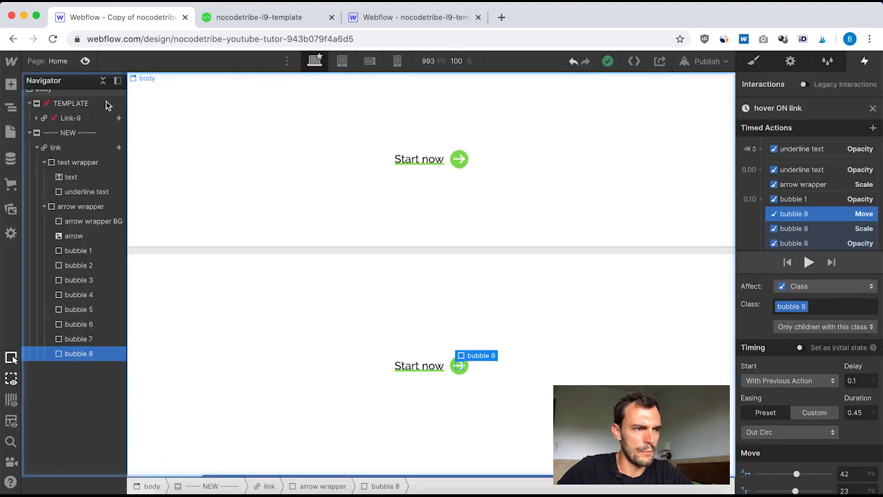
{"action": "left_click", "coordinate": [86, 62]}
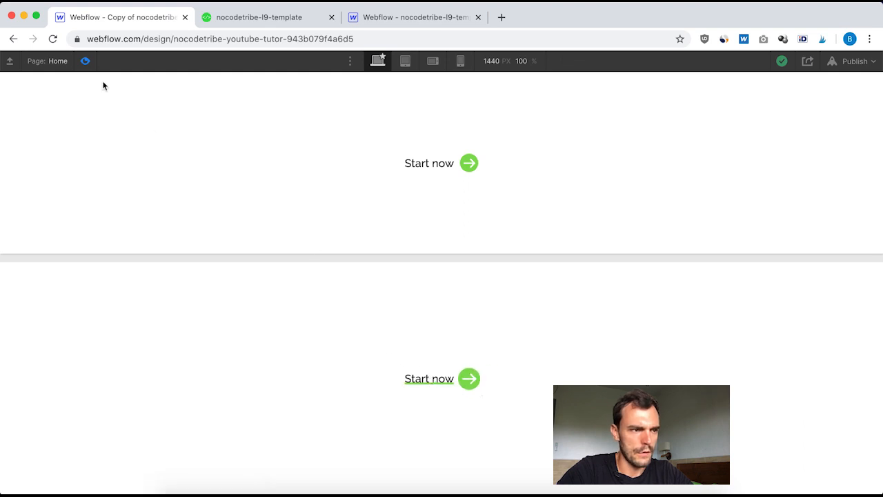
{"action": "left_click", "coordinate": [83, 62]}
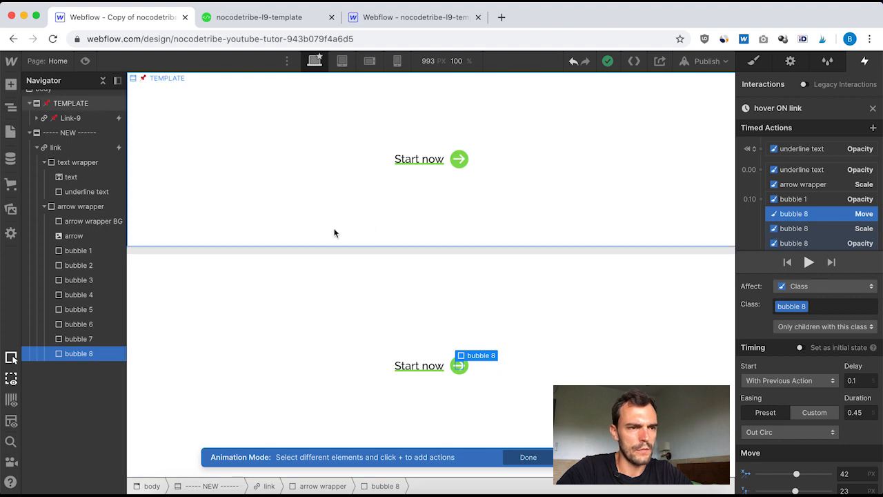
{"action": "left_click", "coordinate": [259, 19]}
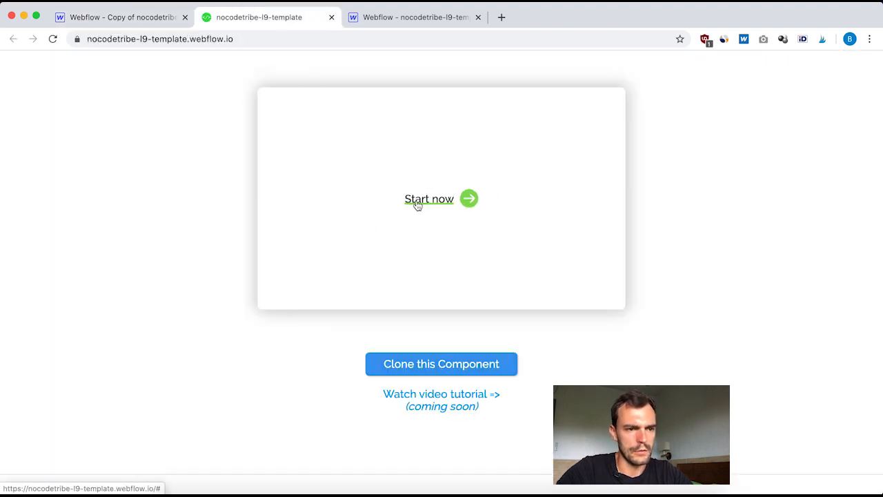
{"action": "left_click", "coordinate": [118, 15]}
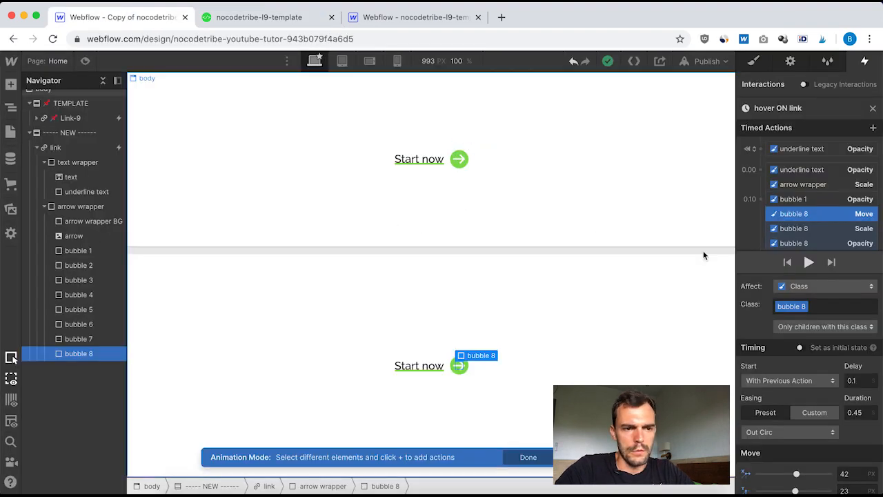
{"action": "scroll", "coordinate": [827, 183], "scroll_direction": "down", "scroll_amount": 2}
{"action": "scroll", "coordinate": [827, 182], "scroll_direction": "down", "scroll_amount": 5}
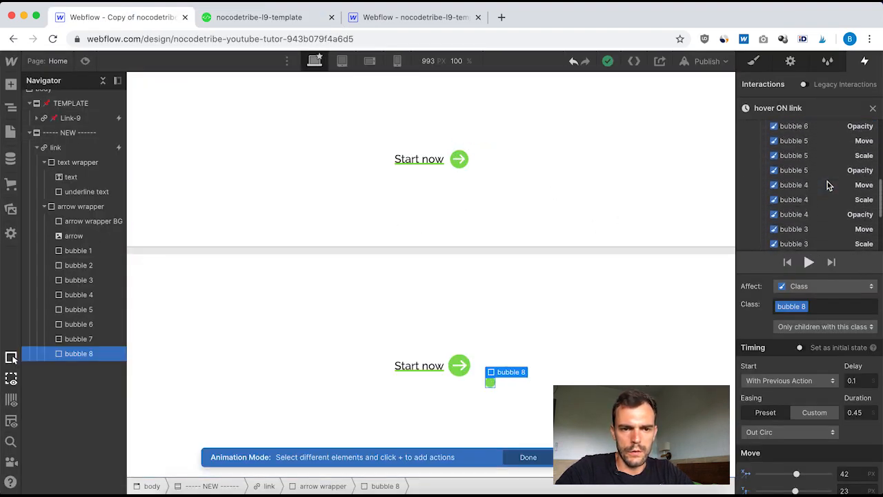
{"action": "scroll", "coordinate": [827, 181], "scroll_direction": "down", "scroll_amount": 4}
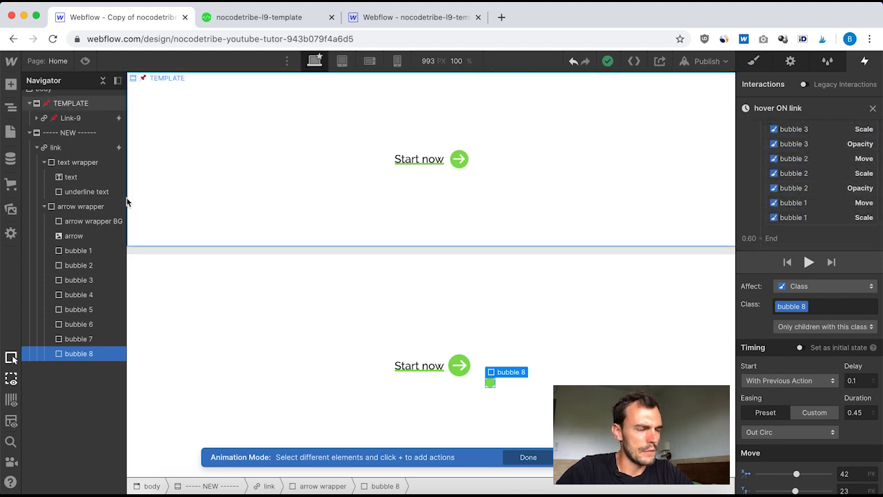
Examine the timing, easing and scale settings of the final arrow-wrapper-BG-L9 Scale action in the template link's [L9] Hover on link animation.
{"action": "left_click", "coordinate": [873, 110]}
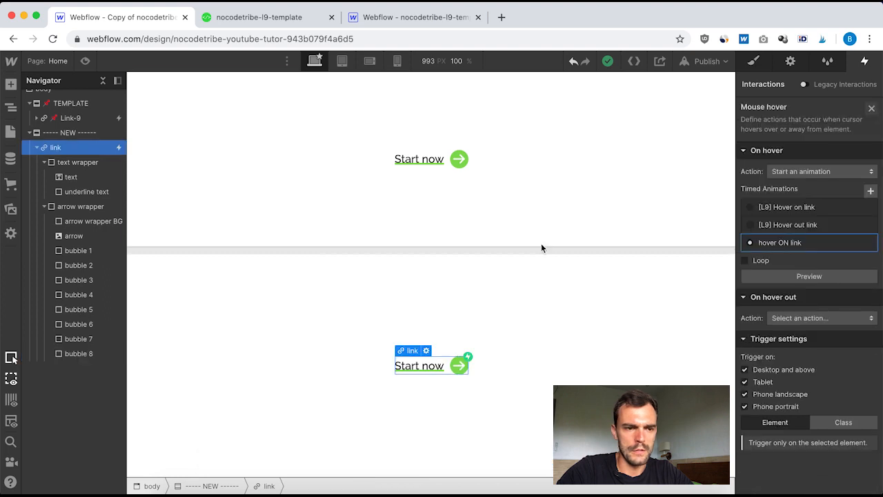
{"action": "left_click", "coordinate": [66, 119]}
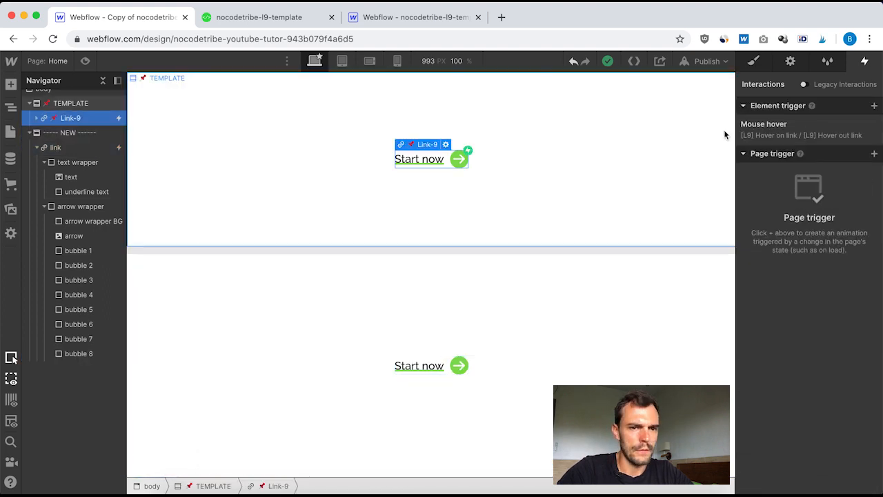
{"action": "left_click", "coordinate": [772, 131]}
{"action": "left_click", "coordinate": [786, 211]}
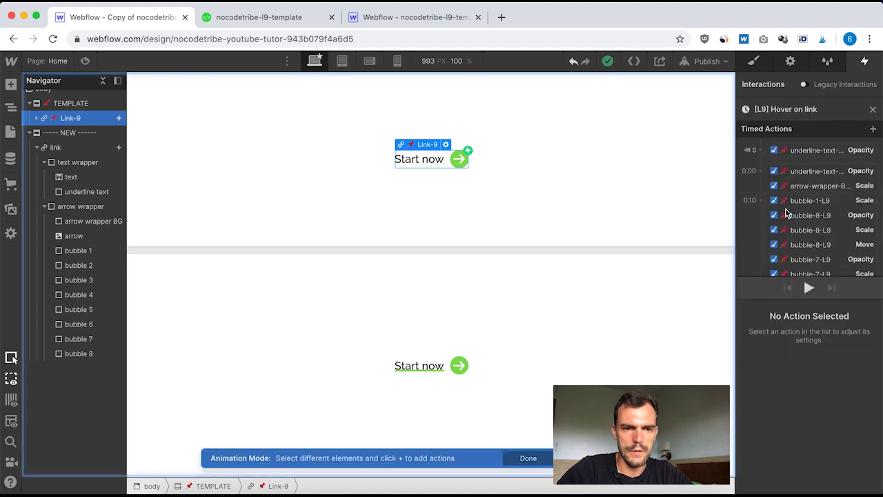
{"action": "scroll", "coordinate": [809, 249], "scroll_direction": "down", "scroll_amount": 3}
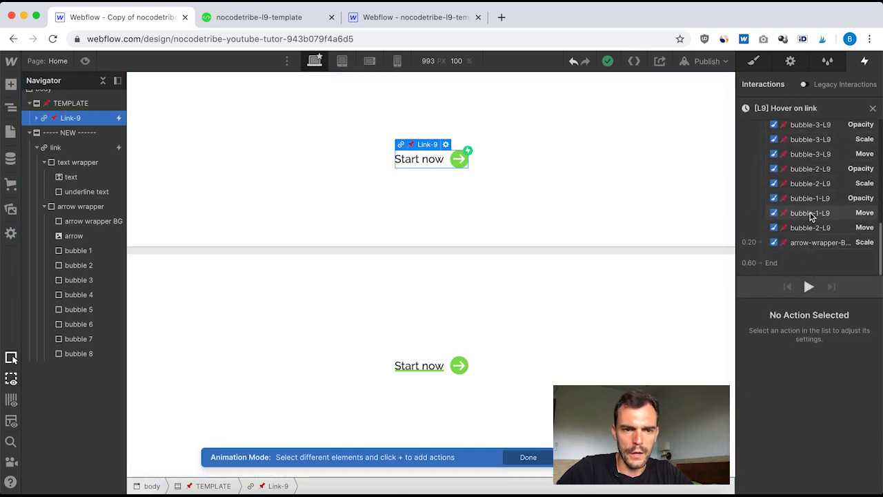
{"action": "left_click", "coordinate": [818, 246]}
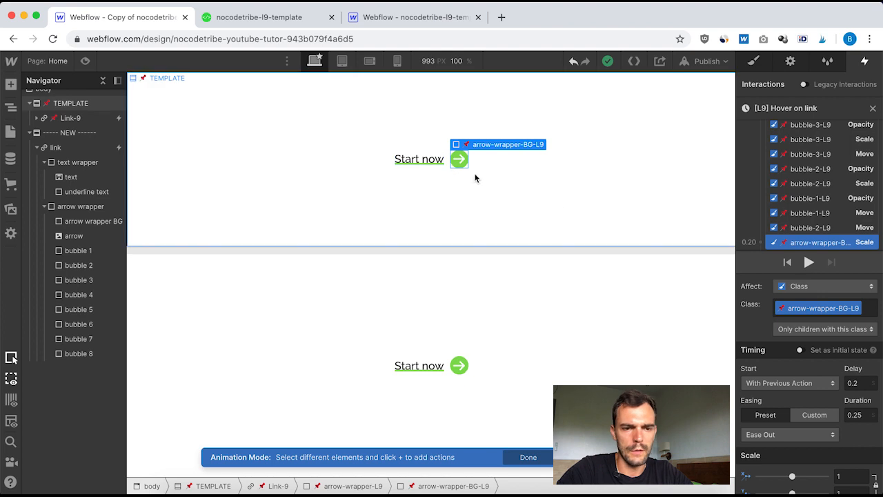
{"action": "scroll", "coordinate": [845, 410], "scroll_direction": "down", "scroll_amount": 1}
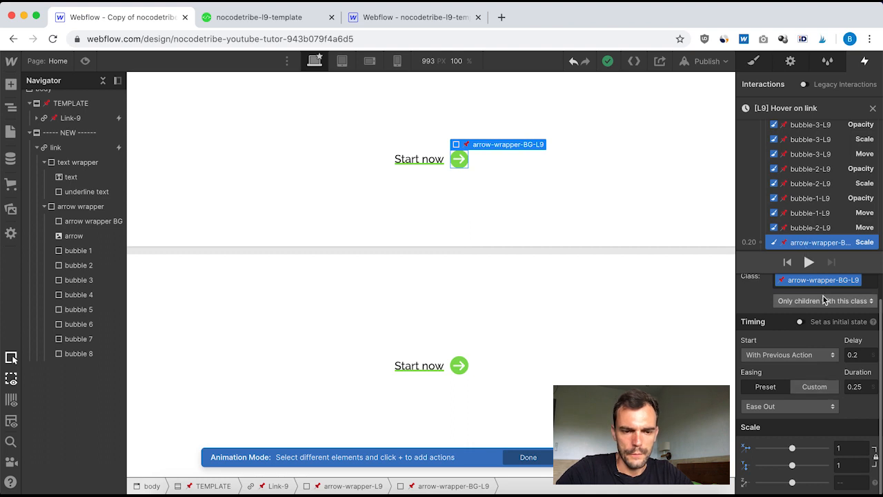
{"action": "scroll", "coordinate": [826, 186], "scroll_direction": "down", "scroll_amount": 2}
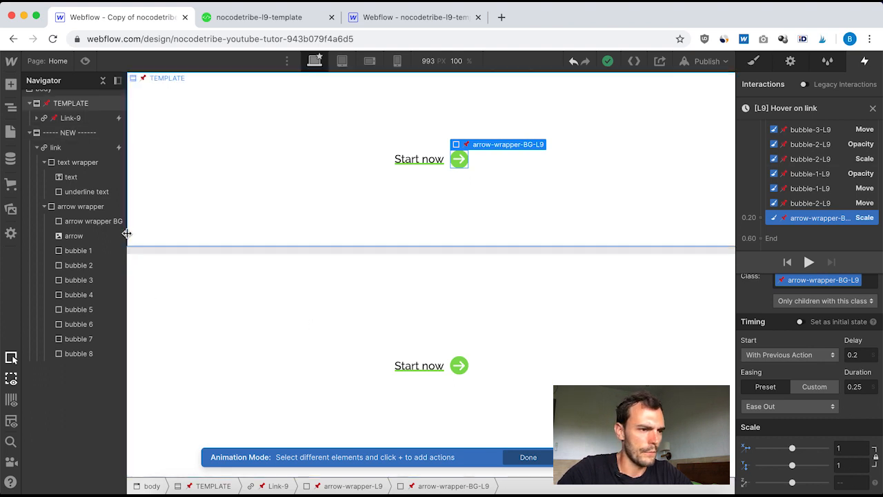
Add a second Scale action for the arrow wrapper to the new link's hover ON link animation, in the 0.10 s group.
{"action": "left_click", "coordinate": [79, 148]}
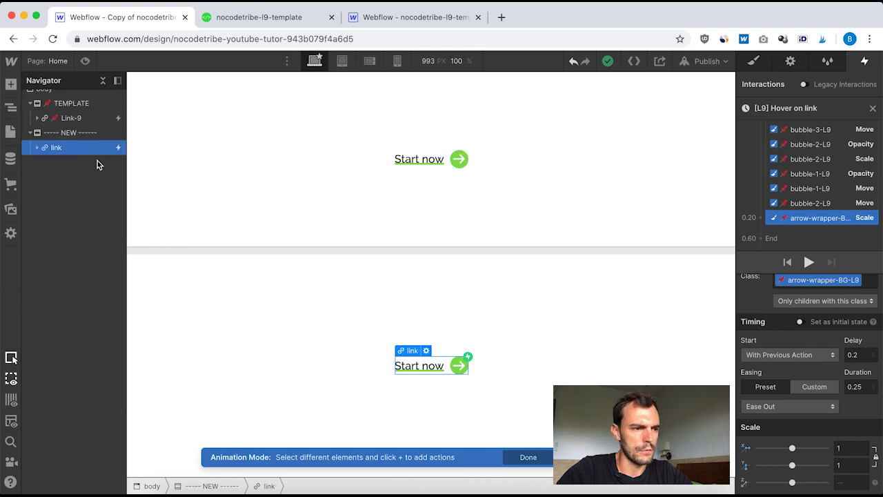
{"action": "left_click", "coordinate": [875, 111]}
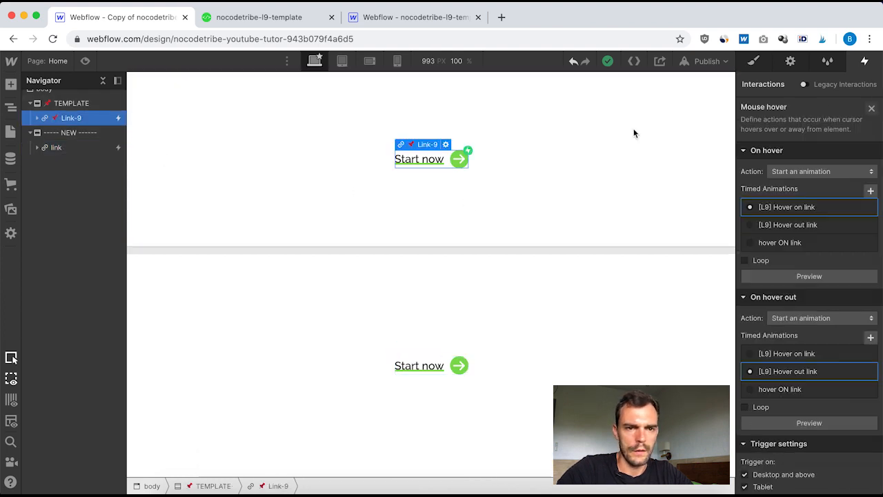
{"action": "left_click", "coordinate": [71, 147]}
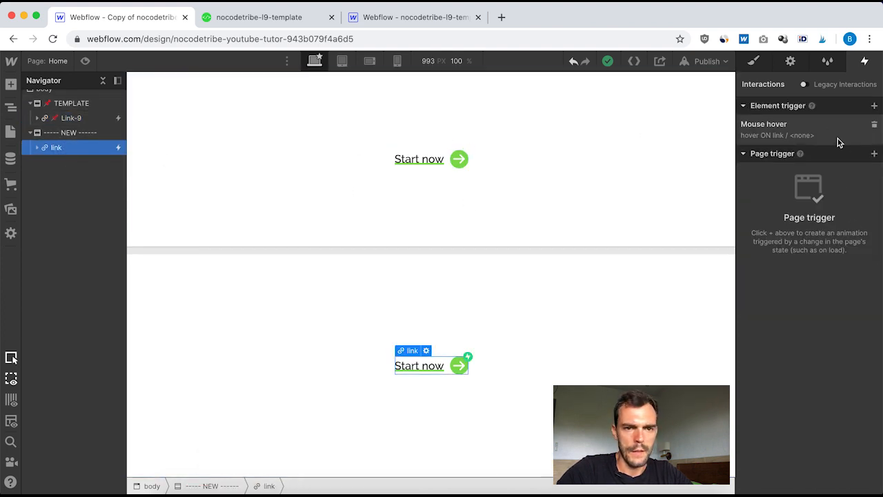
{"action": "left_click", "coordinate": [831, 134]}
{"action": "left_click", "coordinate": [793, 243]}
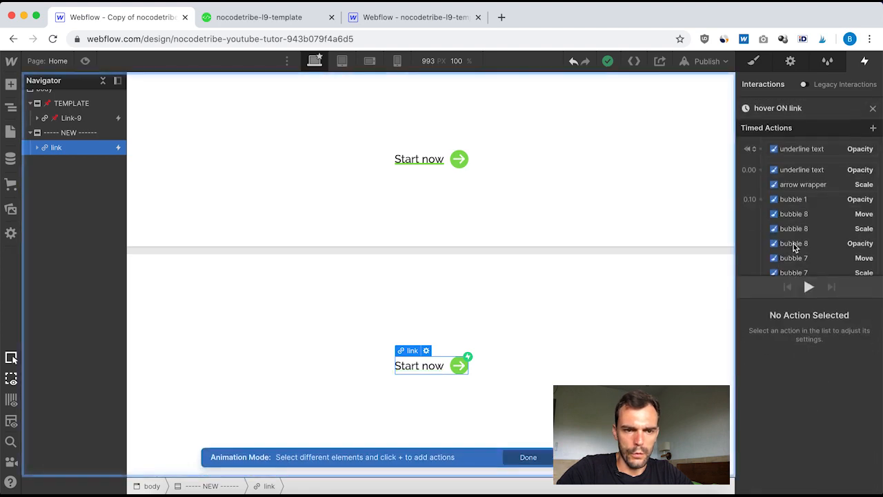
{"action": "scroll", "coordinate": [802, 207], "scroll_direction": "down", "scroll_amount": 5}
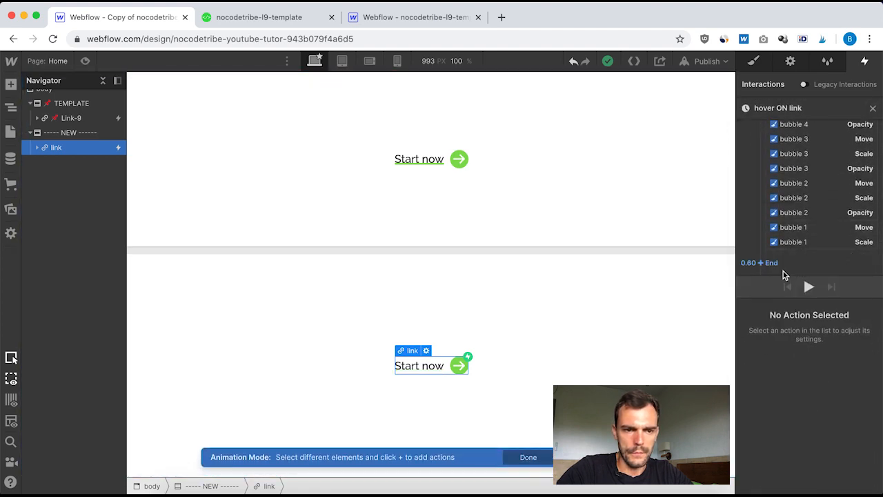
{"action": "left_click", "coordinate": [37, 148]}
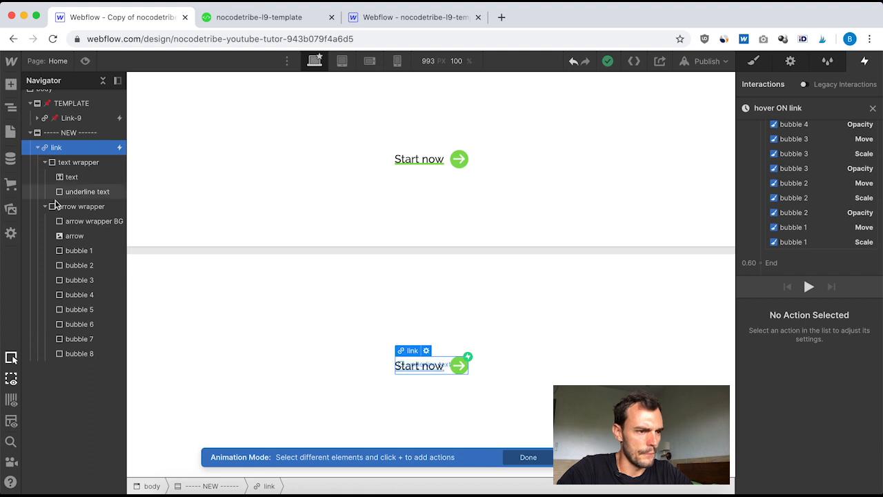
{"action": "left_click", "coordinate": [81, 210]}
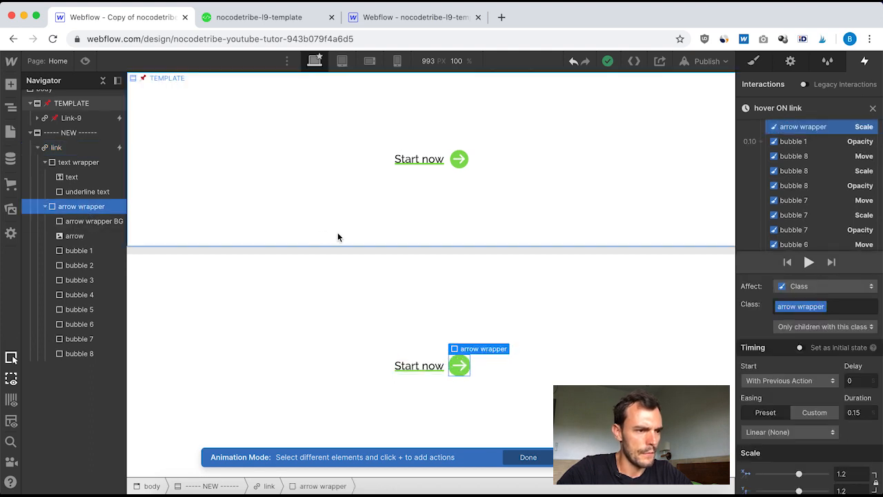
{"action": "scroll", "coordinate": [811, 142], "scroll_direction": "down", "scroll_amount": 5}
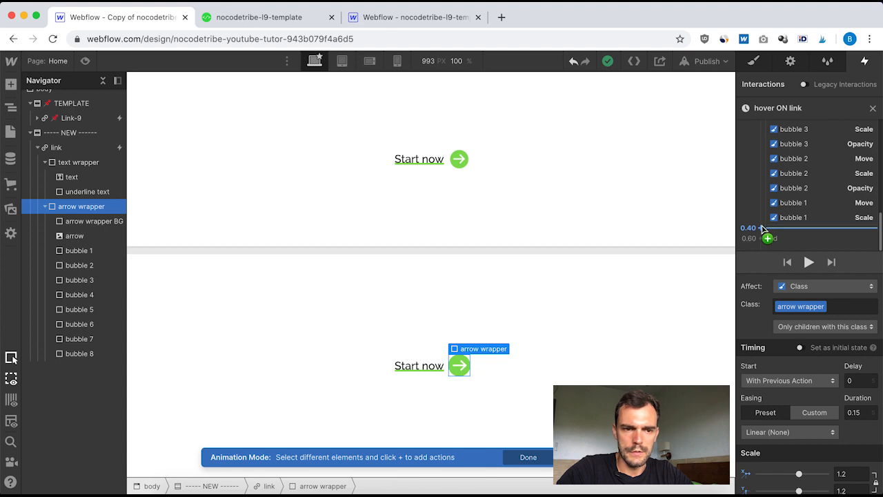
{"action": "scroll", "coordinate": [830, 142], "scroll_direction": "up", "scroll_amount": 5}
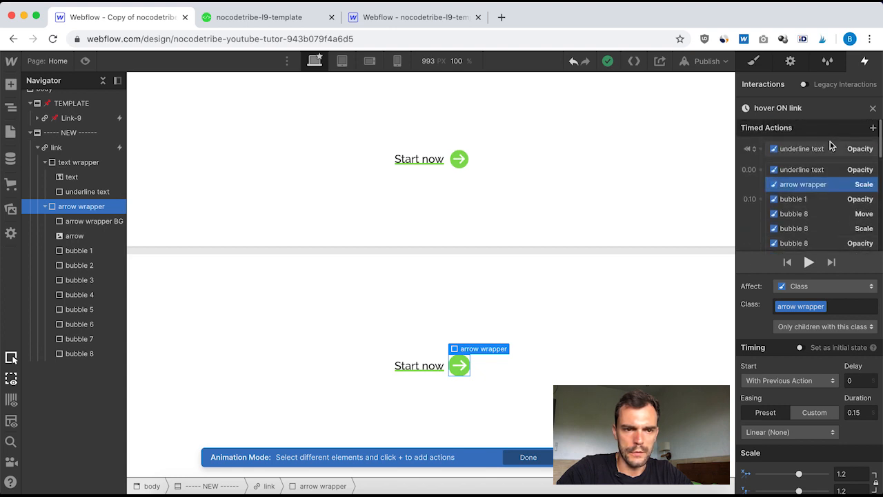
{"action": "left_click", "coordinate": [760, 199]}
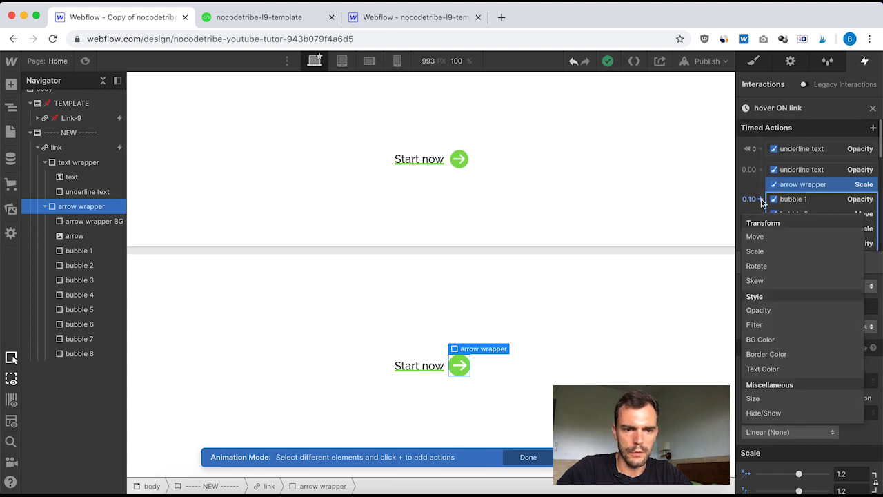
{"action": "left_click", "coordinate": [767, 251]}
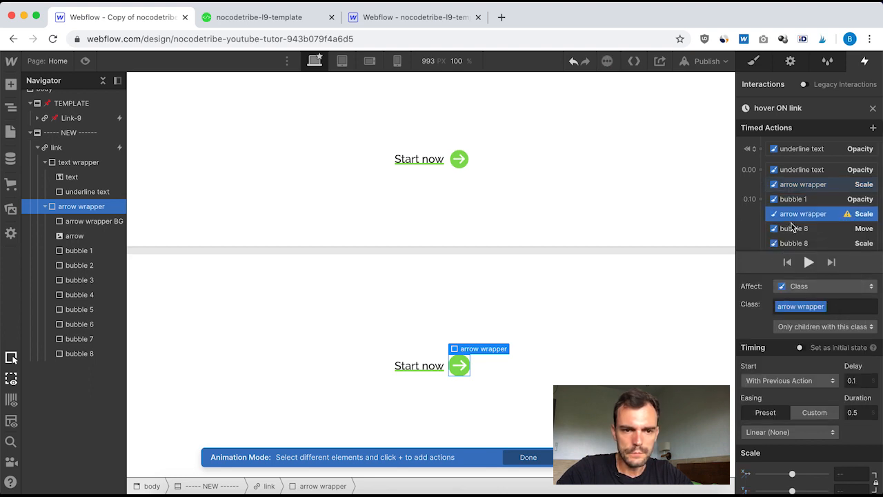
Set the arrow wrapper's second Scale action to a 0.2 s delay, 0.25 s duration, Ease Out easing and a scale of 1.
{"action": "type", "text": "2"}
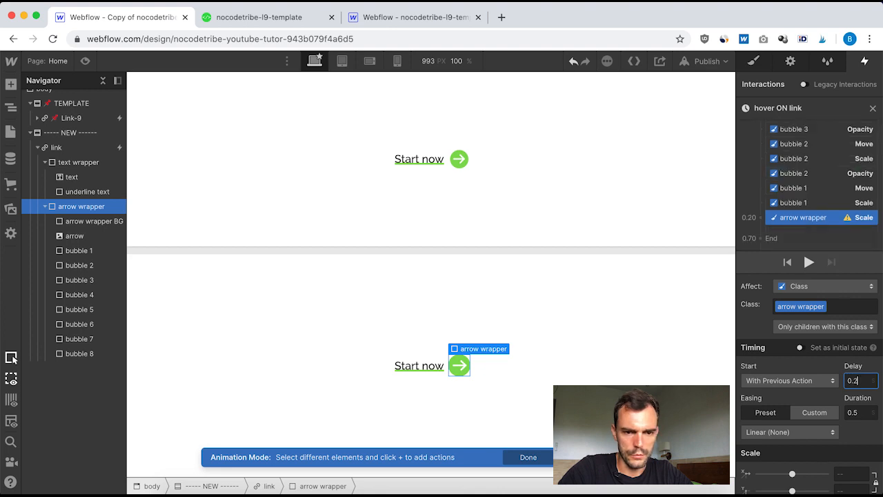
{"action": "left_click", "coordinate": [864, 413]}
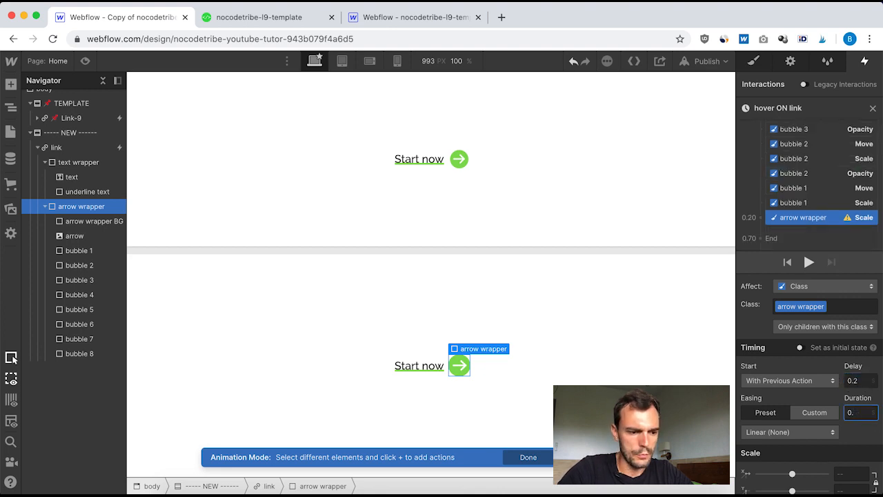
{"action": "type", "text": "0.25"}
{"action": "left_click", "coordinate": [833, 432]}
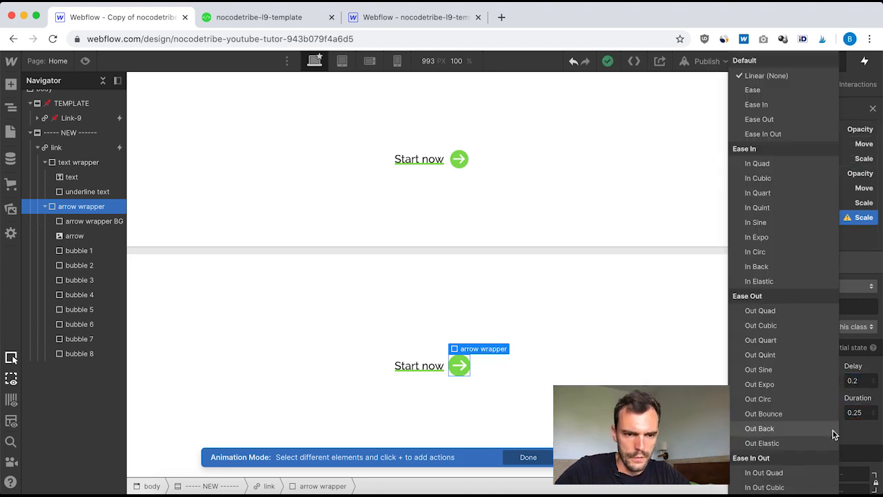
{"action": "left_click", "coordinate": [777, 119]}
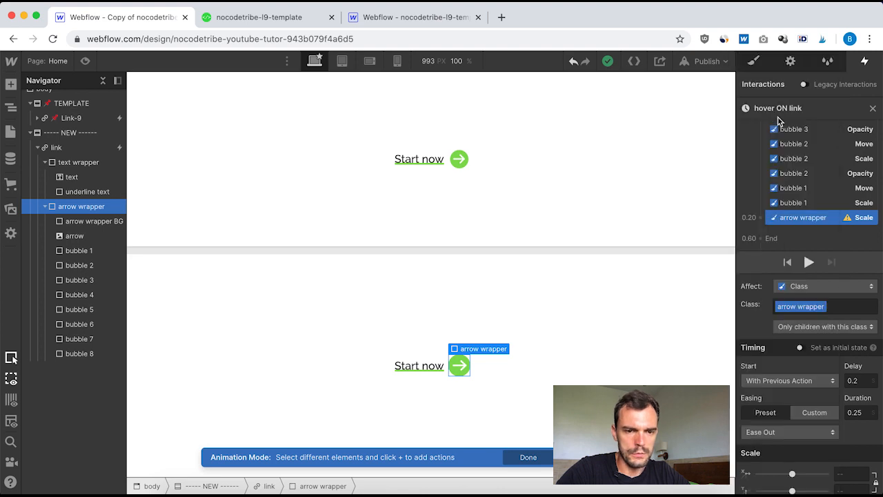
{"action": "left_click", "coordinate": [844, 474]}
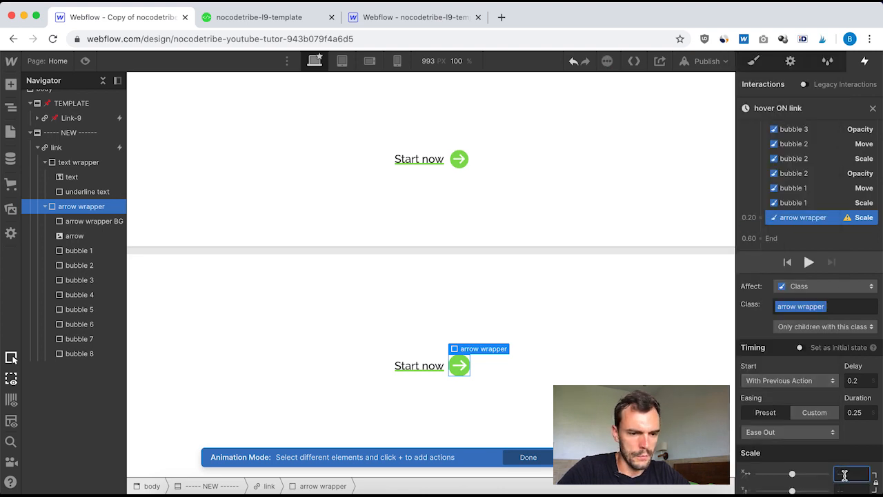
{"action": "type", "text": "1"}
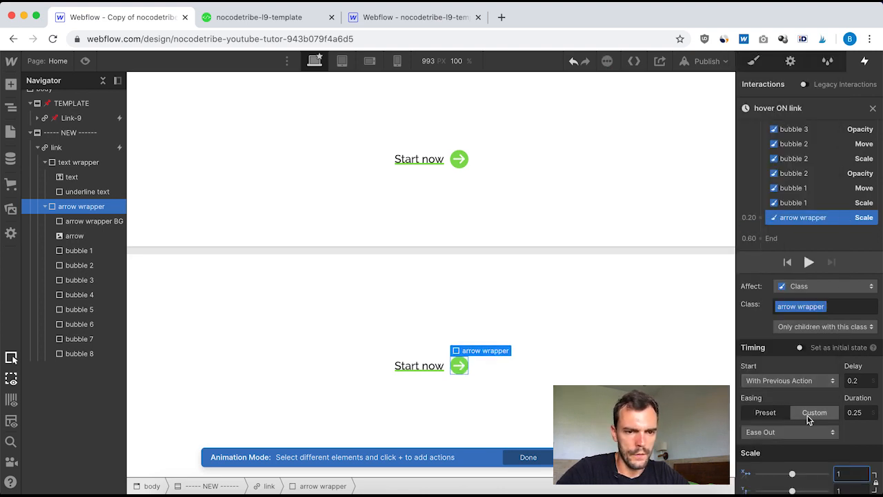
{"action": "scroll", "coordinate": [812, 189], "scroll_direction": "up", "scroll_amount": 10}
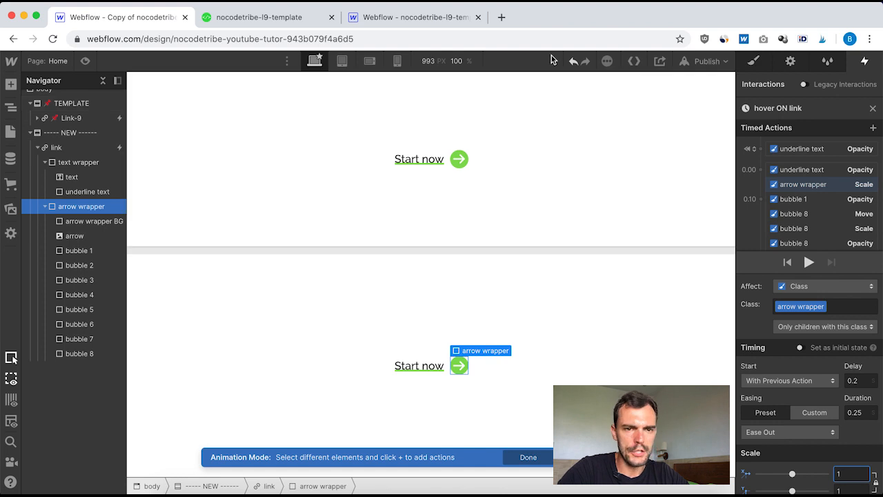
{"action": "left_click", "coordinate": [872, 110]}
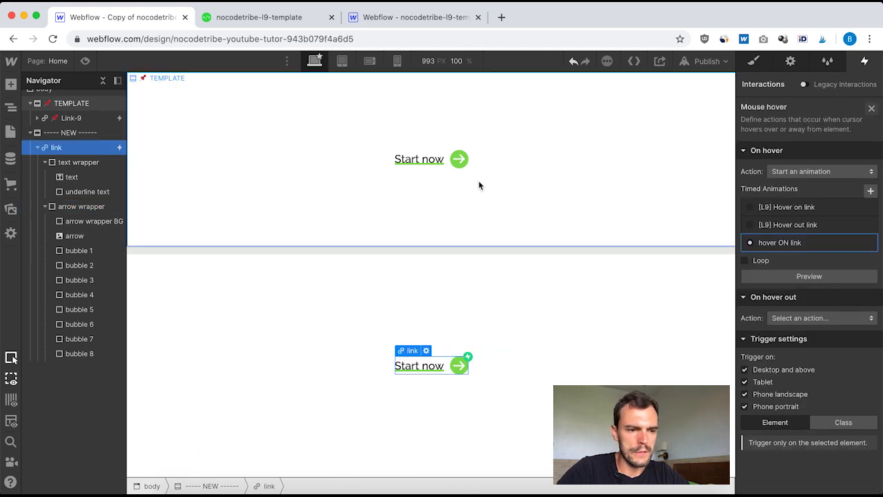
Examine the template link's [L9] Hover out link animation, checking the bubble 1 scale, bubble 8 opacity and move, and underline text opacity settings.
{"action": "left_click", "coordinate": [71, 118]}
{"action": "left_click", "coordinate": [794, 124]}
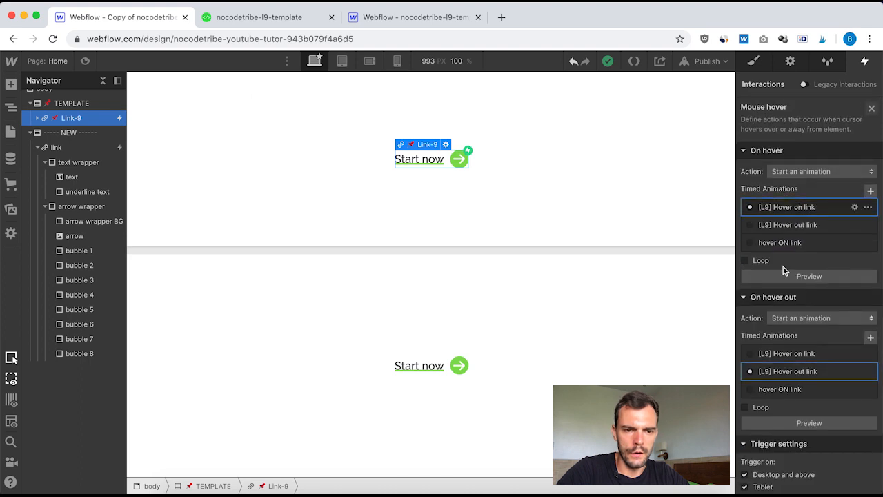
{"action": "left_click", "coordinate": [788, 372]}
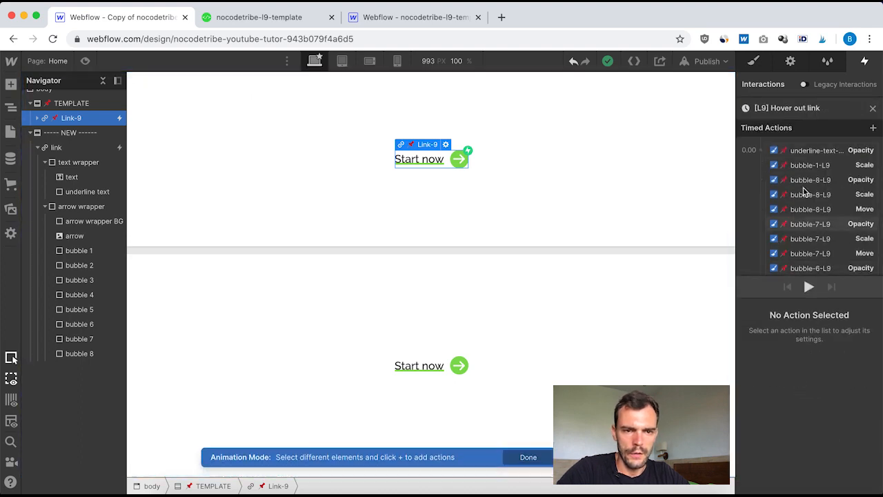
{"action": "scroll", "coordinate": [802, 218], "scroll_direction": "down", "scroll_amount": 5}
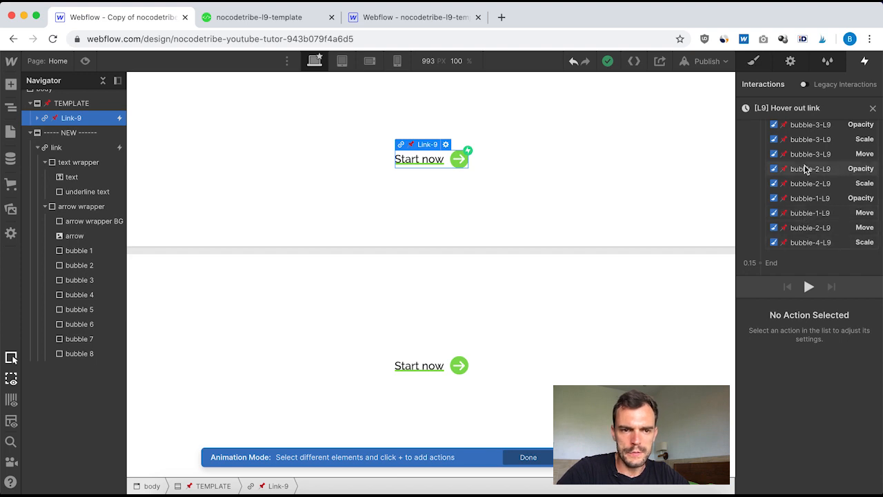
{"action": "scroll", "coordinate": [805, 171], "scroll_direction": "up", "scroll_amount": 5}
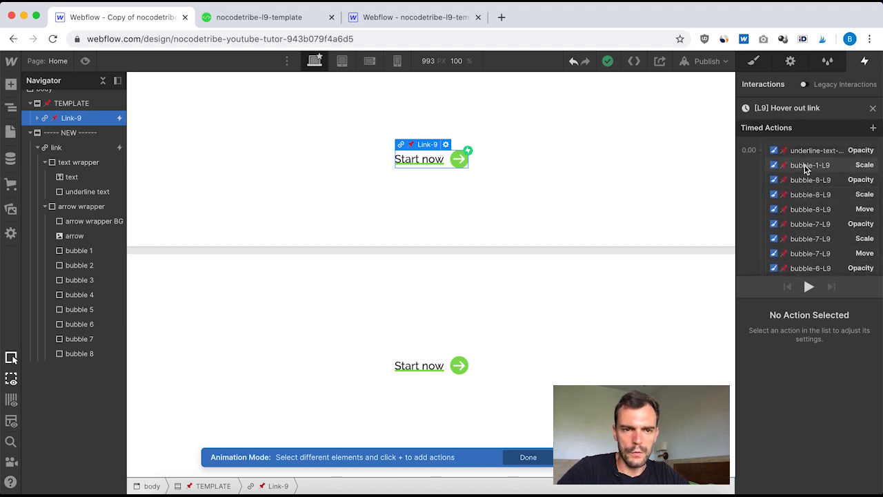
{"action": "left_click", "coordinate": [812, 166]}
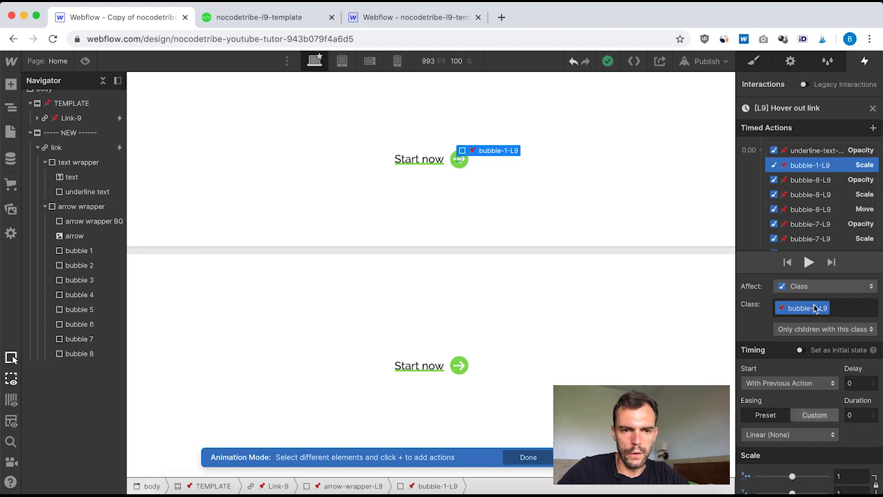
{"action": "left_click", "coordinate": [809, 180]}
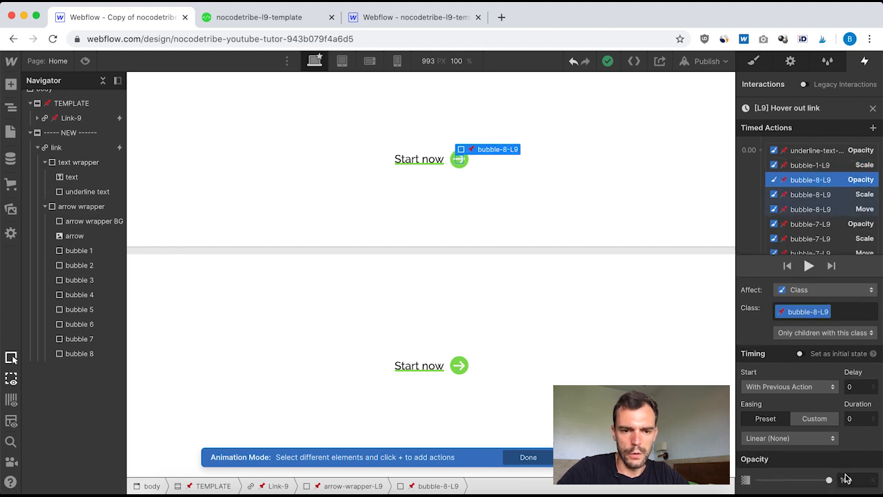
{"action": "left_click", "coordinate": [808, 209]}
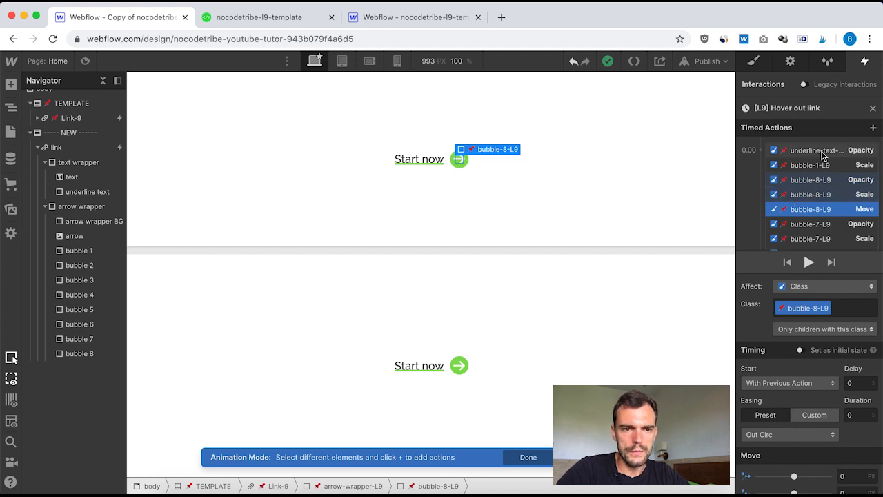
{"action": "scroll", "coordinate": [804, 163], "scroll_direction": "down", "scroll_amount": 2}
{"action": "scroll", "coordinate": [802, 160], "scroll_direction": "down", "scroll_amount": 10}
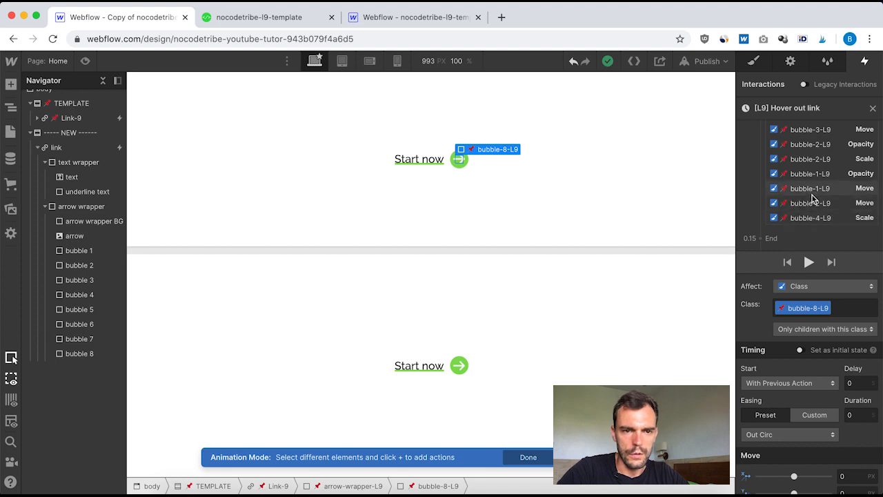
{"action": "scroll", "coordinate": [813, 222], "scroll_direction": "up", "scroll_amount": 10}
{"action": "left_click", "coordinate": [812, 152]}
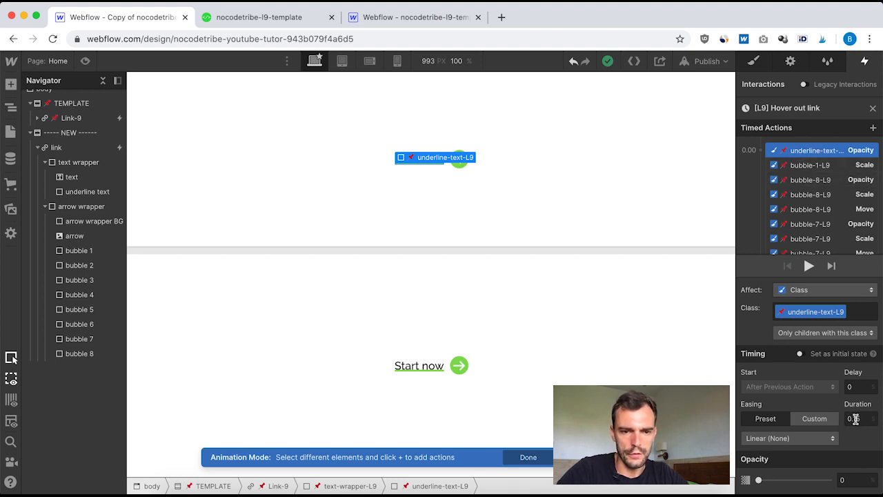
Examine the bubble 1 Scale, bubble 7 Opacity and bubble 3 Opacity settings in the template's hover-out animation, and leave its interaction settings.
{"action": "left_click", "coordinate": [813, 166]}
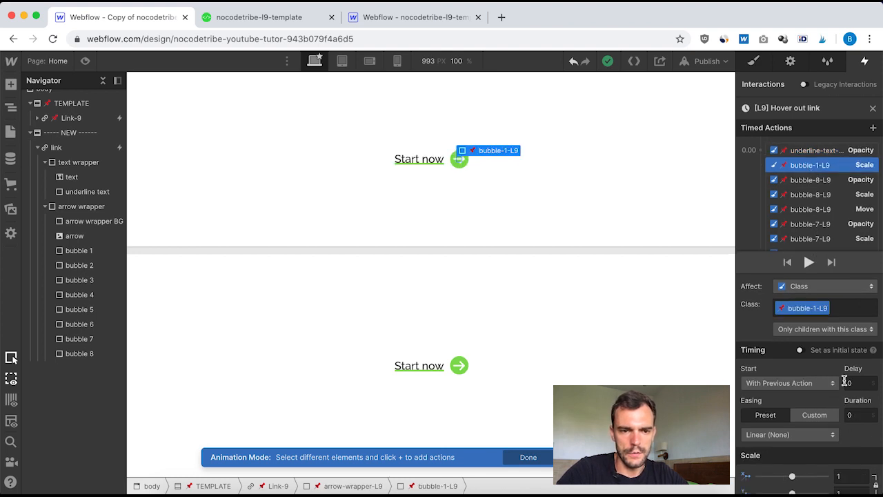
{"action": "left_click", "coordinate": [806, 225]}
{"action": "scroll", "coordinate": [810, 214], "scroll_direction": "down", "scroll_amount": 5}
{"action": "left_click", "coordinate": [814, 210]}
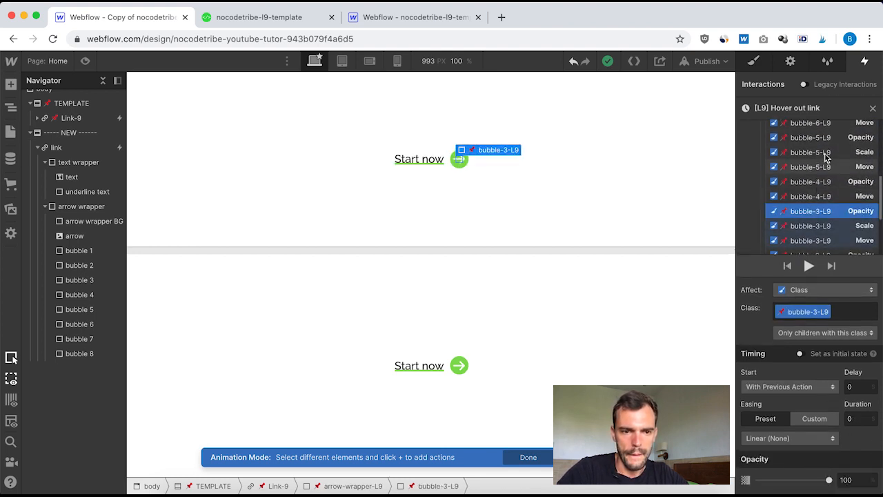
{"action": "scroll", "coordinate": [820, 180], "scroll_direction": "up", "scroll_amount": 5}
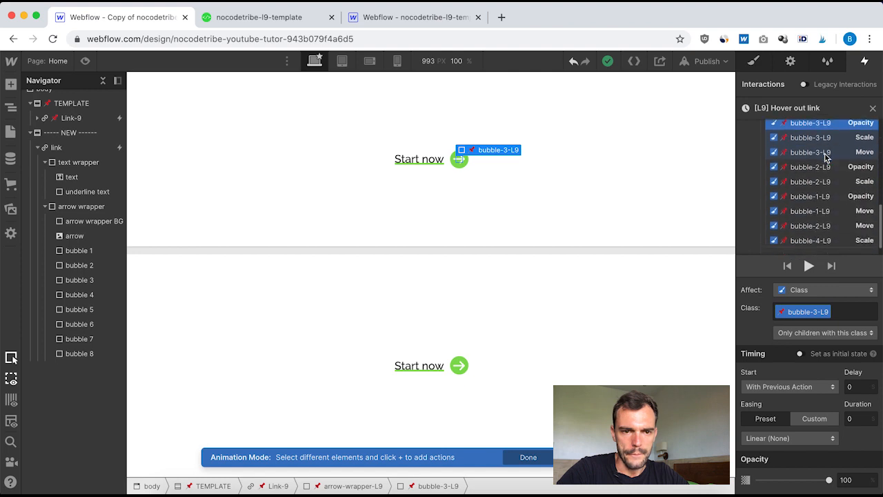
{"action": "left_click", "coordinate": [873, 111]}
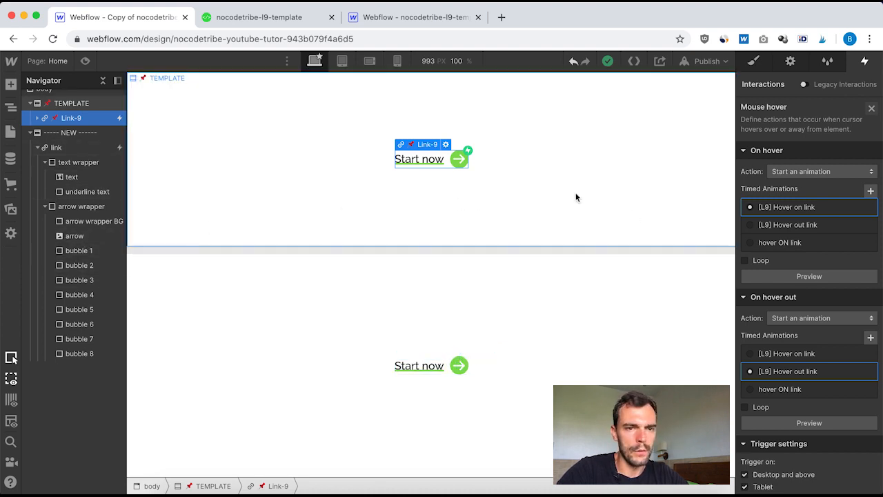
{"action": "left_click", "coordinate": [872, 109]}
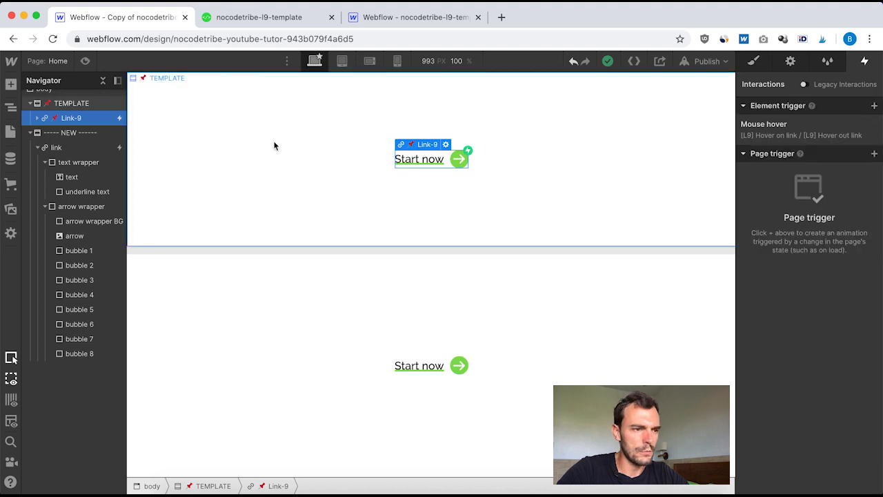
Set the new link's Mouse hover trigger to start an animation on hover out.
{"action": "left_click", "coordinate": [54, 145]}
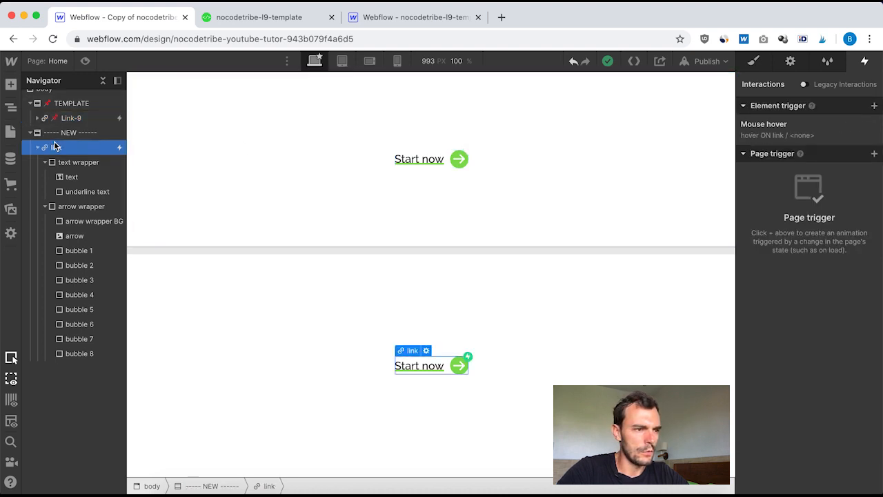
{"action": "left_click", "coordinate": [778, 125]}
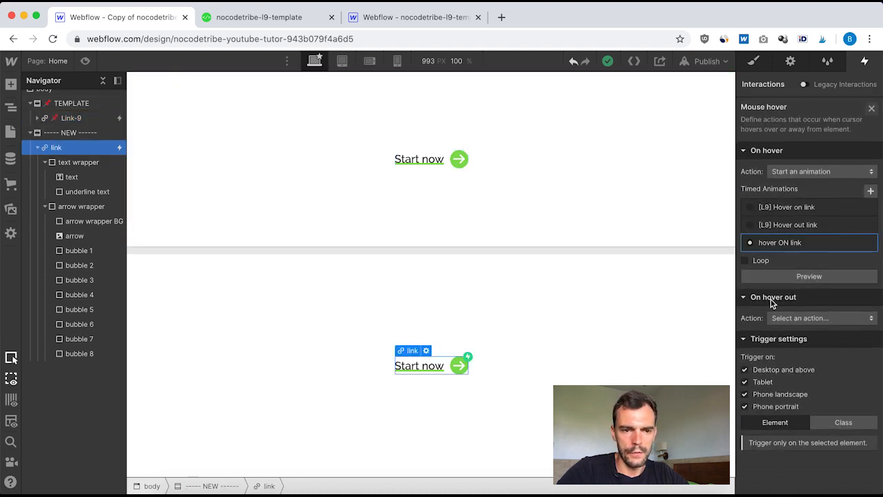
{"action": "left_click", "coordinate": [821, 318]}
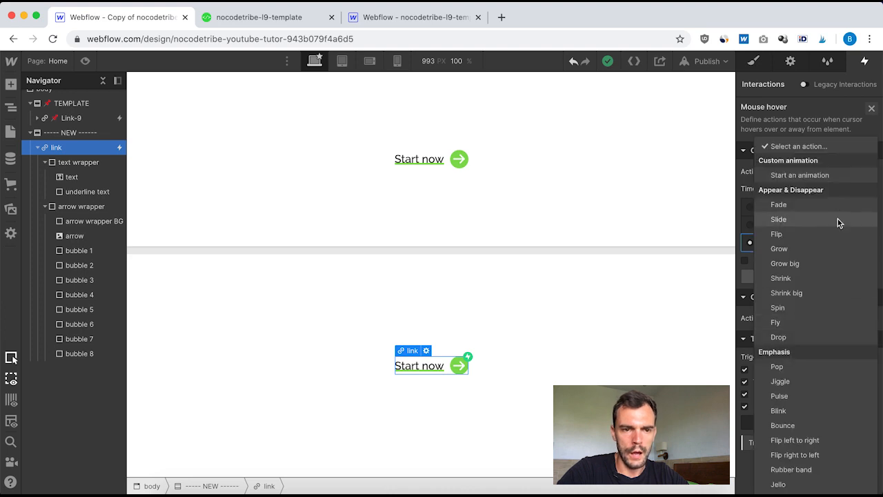
{"action": "left_click", "coordinate": [828, 182]}
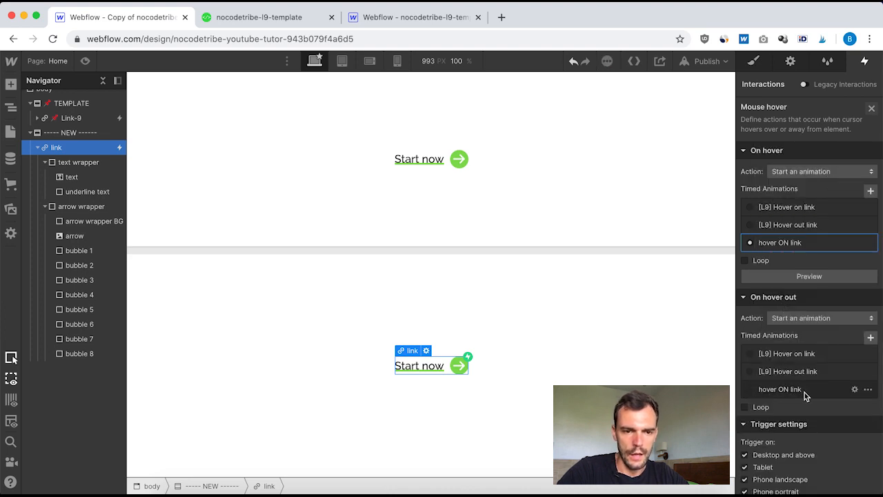
Duplicate the hover ON link animation for the new link's hover-out trigger and rename the copy "hover OUT link".
{"action": "left_click", "coordinate": [868, 389]}
{"action": "left_click", "coordinate": [843, 442]}
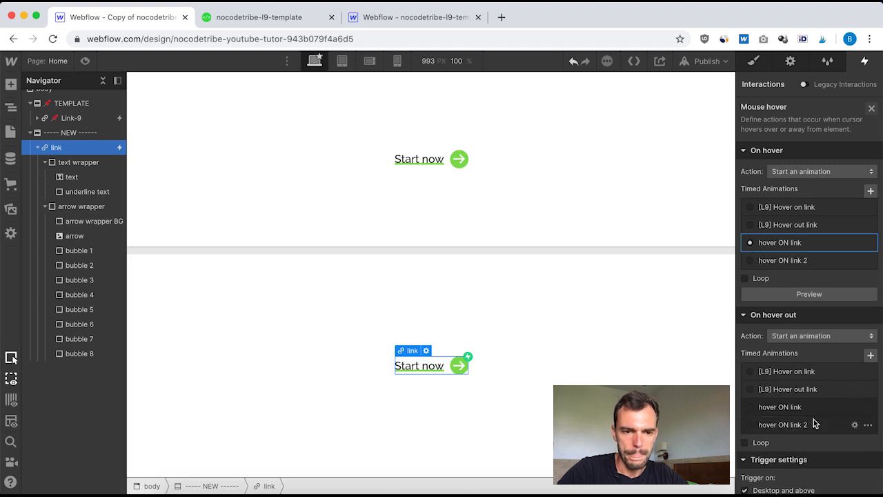
{"action": "left_click", "coordinate": [794, 425]}
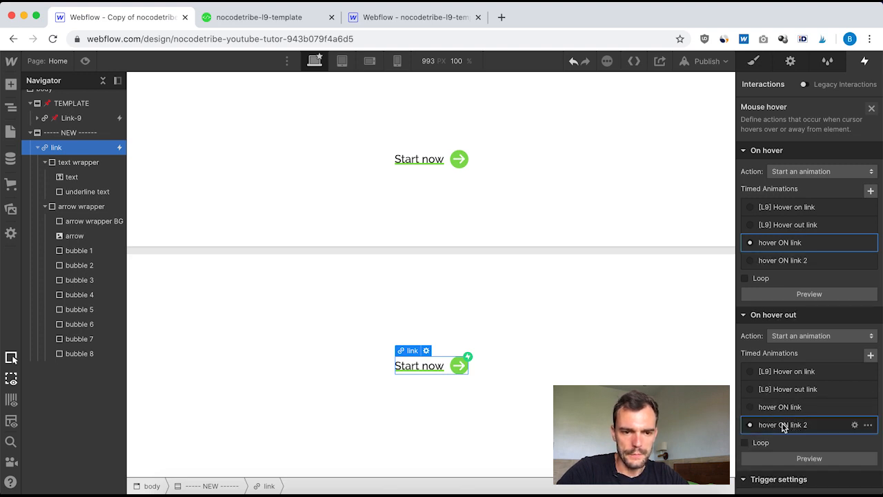
{"action": "double_click", "coordinate": [782, 425]}
{"action": "triple_click", "coordinate": [794, 105]}
{"action": "left_click", "coordinate": [805, 108]}
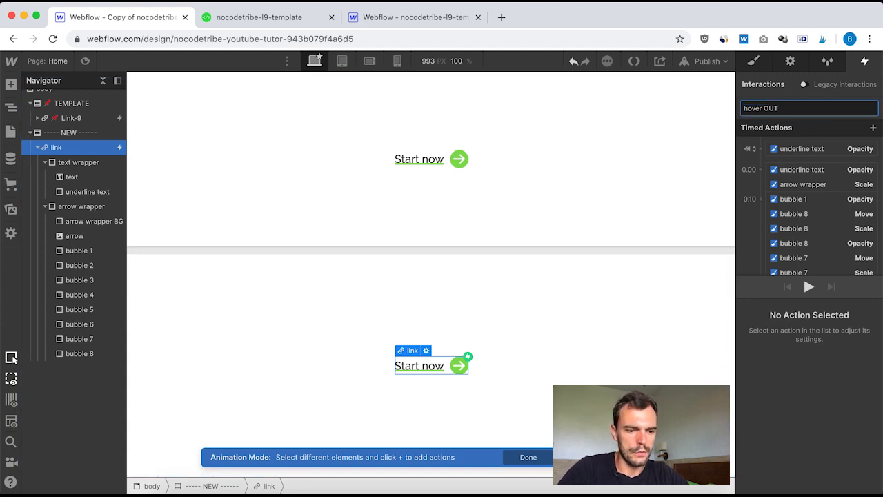
{"action": "key", "text": "Return"}
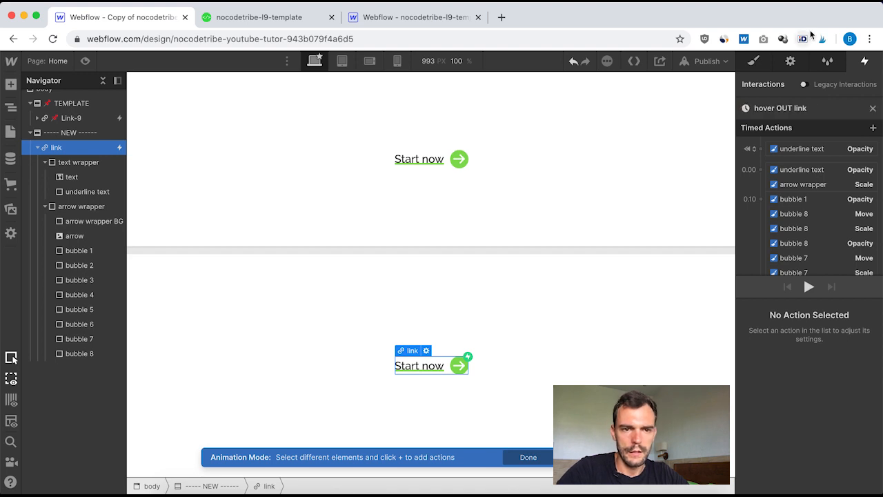
Delete both underline text Opacity actions and both arrow wrapper Scale actions from the hover OUT link animation.
{"action": "left_click", "coordinate": [794, 148]}
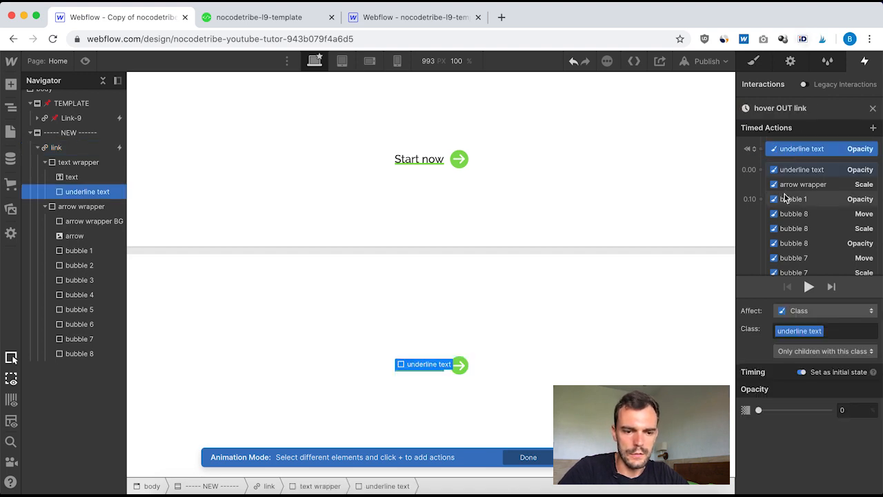
{"action": "key", "text": "Delete"}
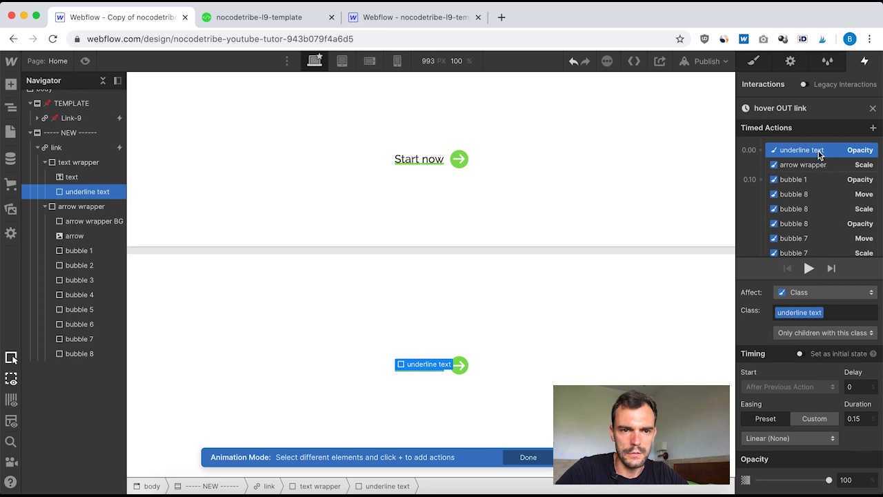
{"action": "key", "text": "Delete"}
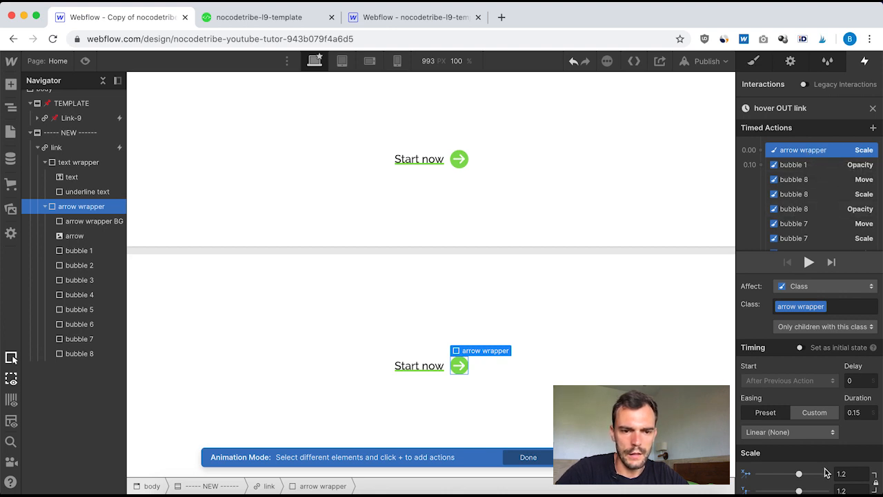
{"action": "key", "text": "Delete"}
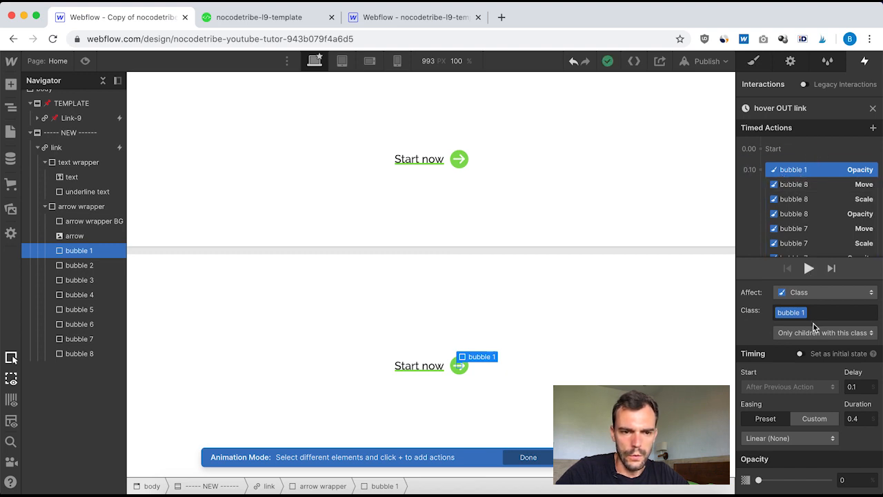
{"action": "scroll", "coordinate": [812, 228], "scroll_direction": "down", "scroll_amount": 3}
{"action": "scroll", "coordinate": [812, 229], "scroll_direction": "down", "scroll_amount": 3}
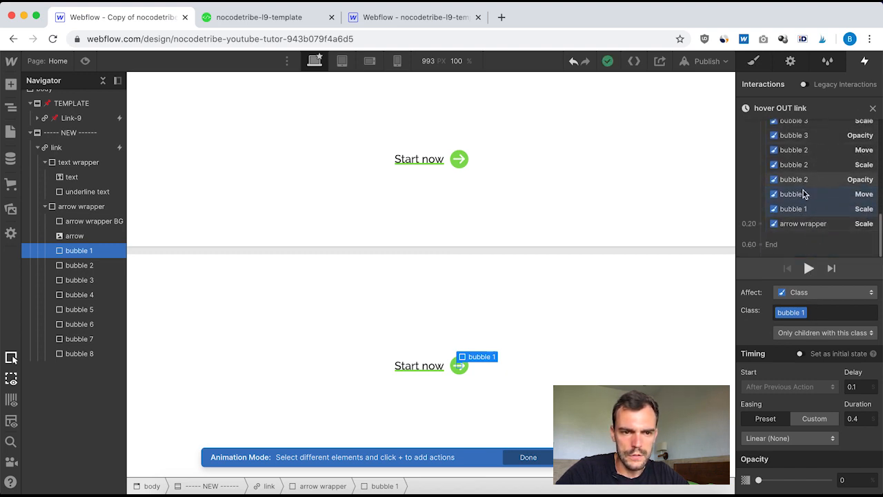
{"action": "left_click", "coordinate": [803, 225]}
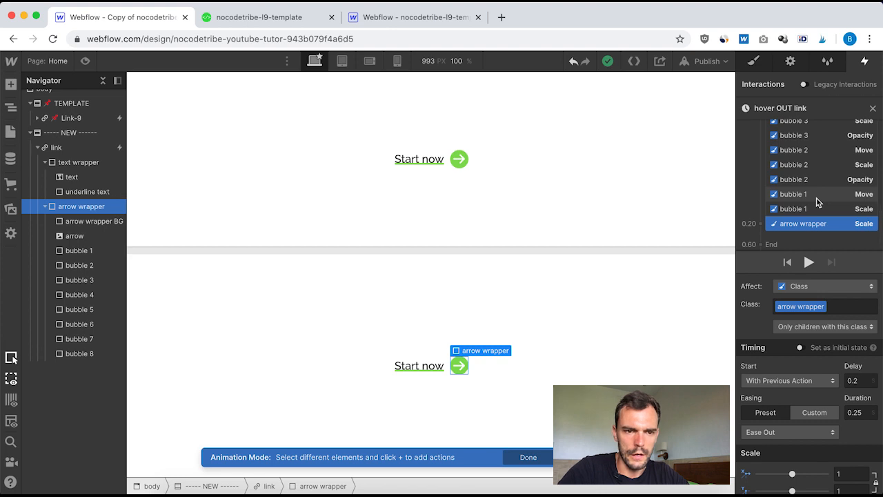
{"action": "key", "text": "Delete"}
{"action": "scroll", "coordinate": [802, 190], "scroll_direction": "up", "scroll_amount": 5}
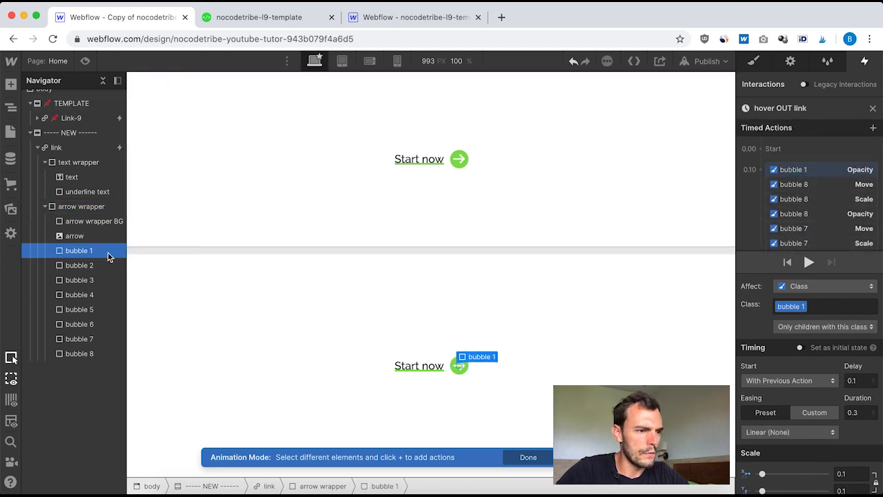
Add an Opacity action for the underline text to the 0.10 s group of the hover OUT link animation.
{"action": "left_click", "coordinate": [89, 221]}
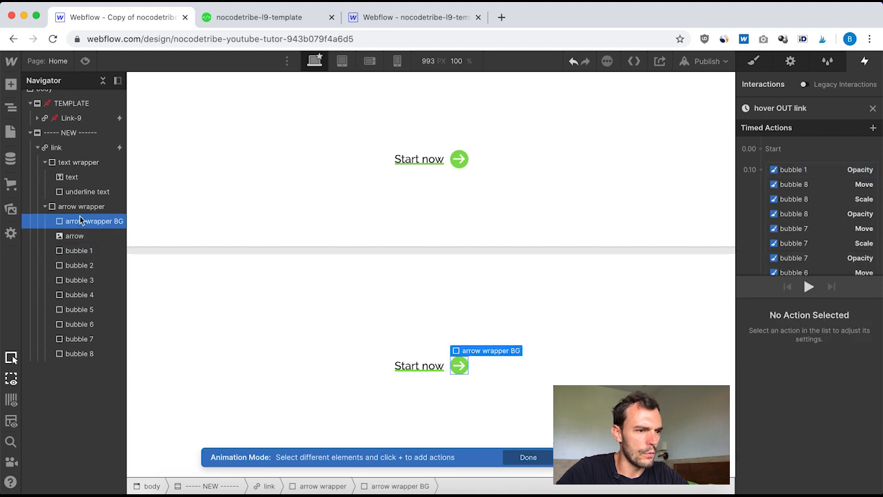
{"action": "left_click", "coordinate": [88, 191]}
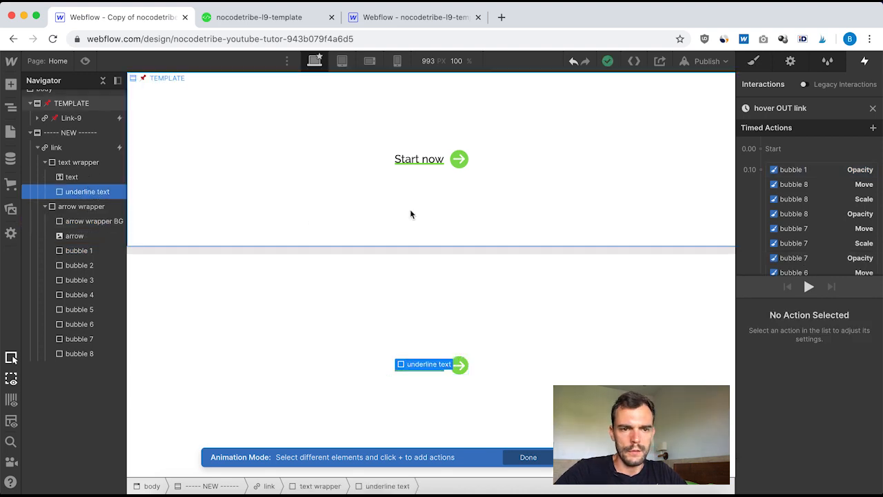
{"action": "left_click", "coordinate": [760, 168]}
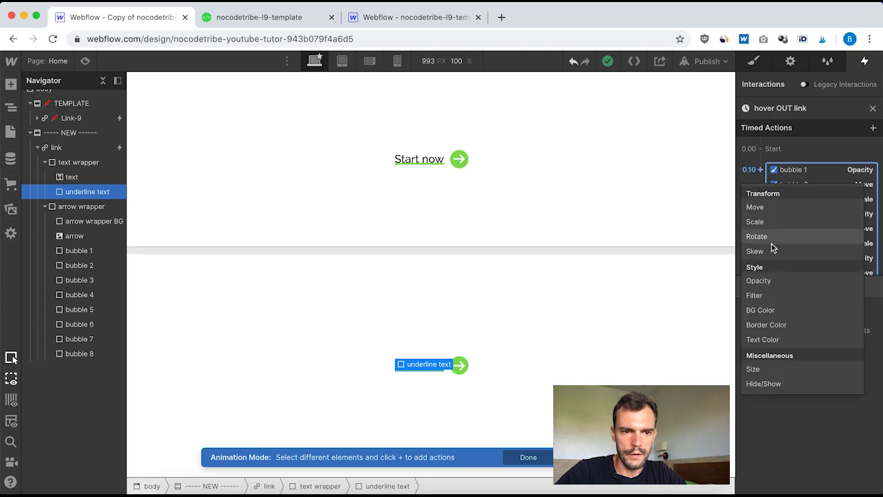
{"action": "left_click", "coordinate": [772, 285]}
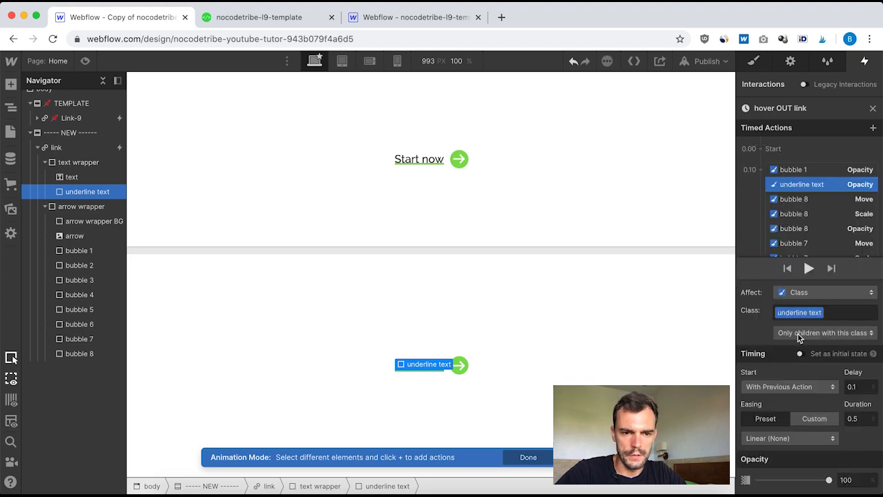
Set the underline text's Opacity action to 0 opacity, a 0.15 s duration and a 0 s delay.
{"action": "double_click", "coordinate": [854, 480]}
{"action": "type", "text": "0"}
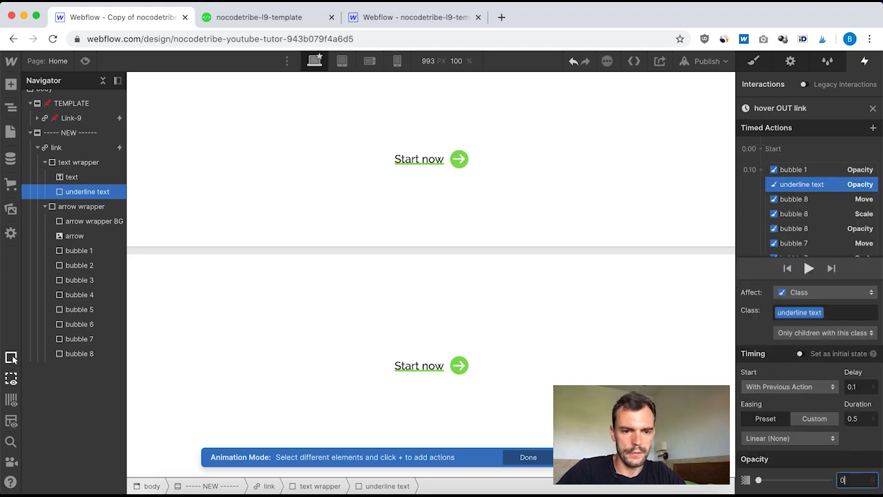
{"action": "left_click", "coordinate": [858, 414]}
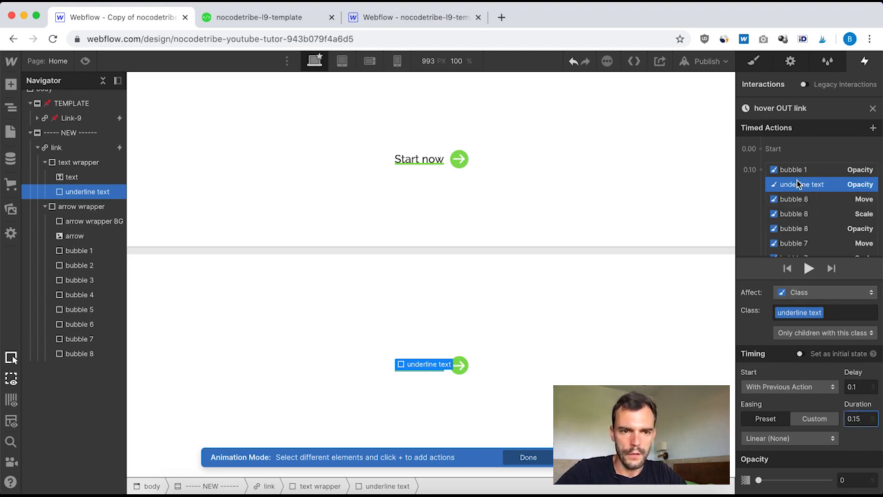
{"action": "double_click", "coordinate": [858, 387]}
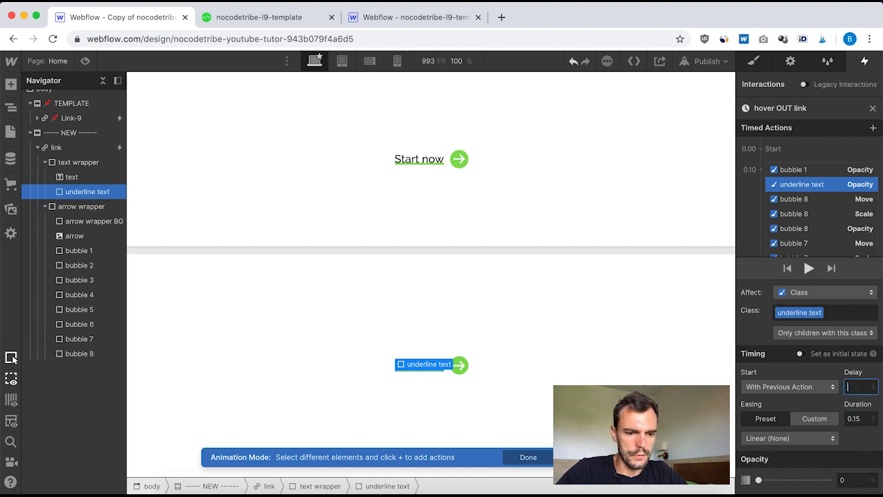
{"action": "type", "text": "0"}
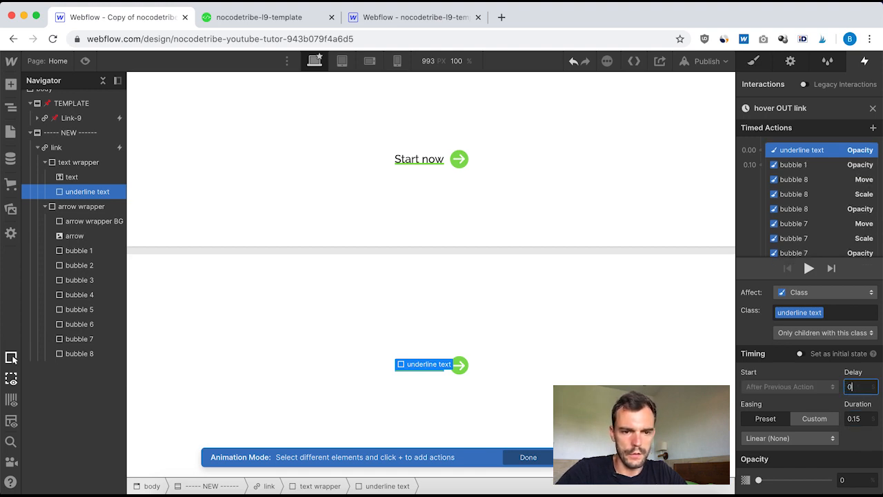
Set bubble 1's Opacity action in the hover OUT link animation to 0 s delay, 0 s duration and 100 opacity.
{"action": "left_click", "coordinate": [809, 164]}
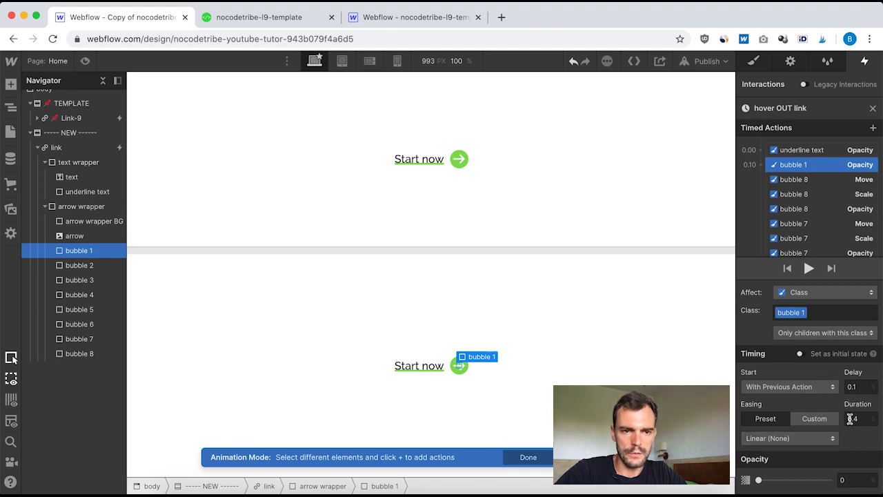
{"action": "scroll", "coordinate": [805, 214], "scroll_direction": "down", "scroll_amount": 1}
{"action": "scroll", "coordinate": [805, 220], "scroll_direction": "up", "scroll_amount": 1}
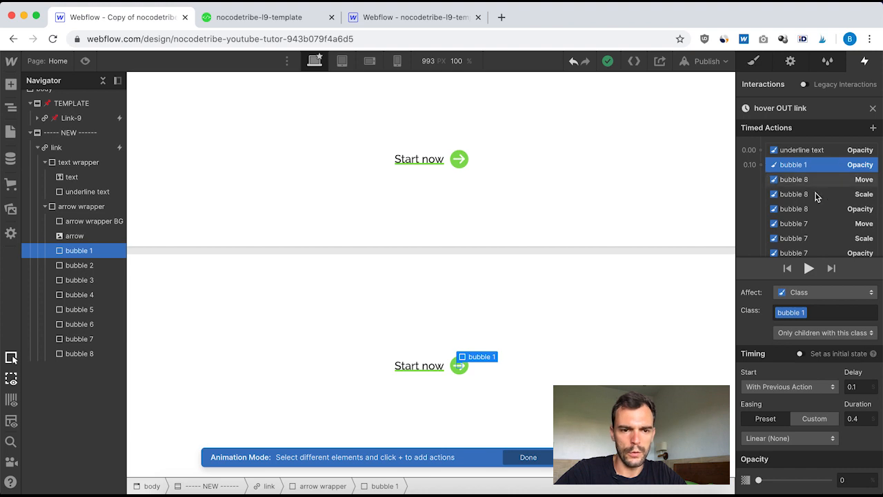
{"action": "left_click", "coordinate": [861, 386]}
{"action": "type", "text": "0"}
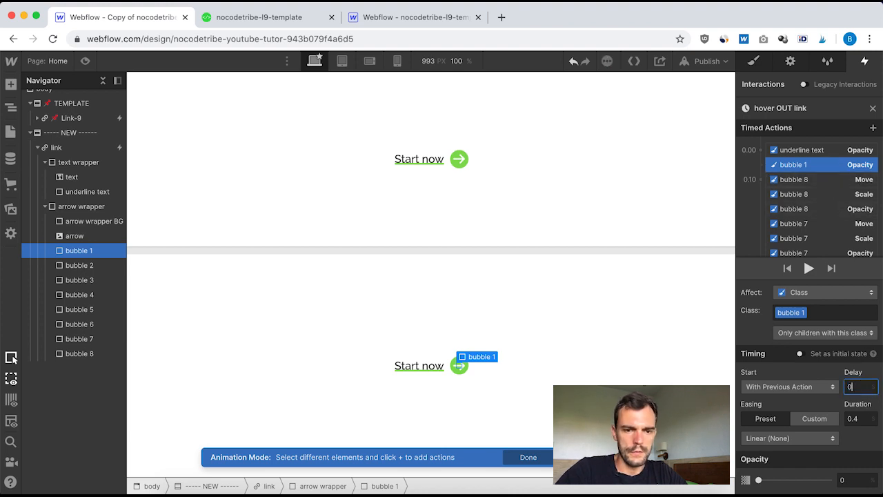
{"action": "left_click", "coordinate": [862, 414]}
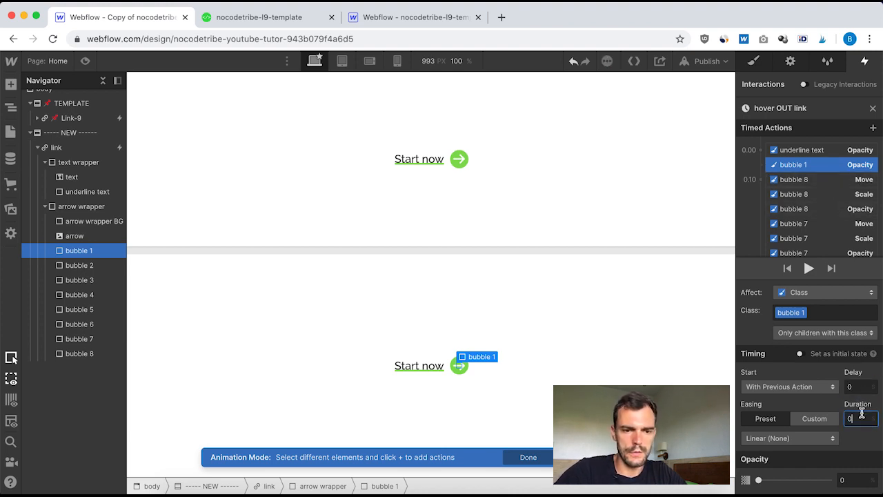
{"action": "left_click", "coordinate": [855, 479]}
{"action": "type", "text": "100"}
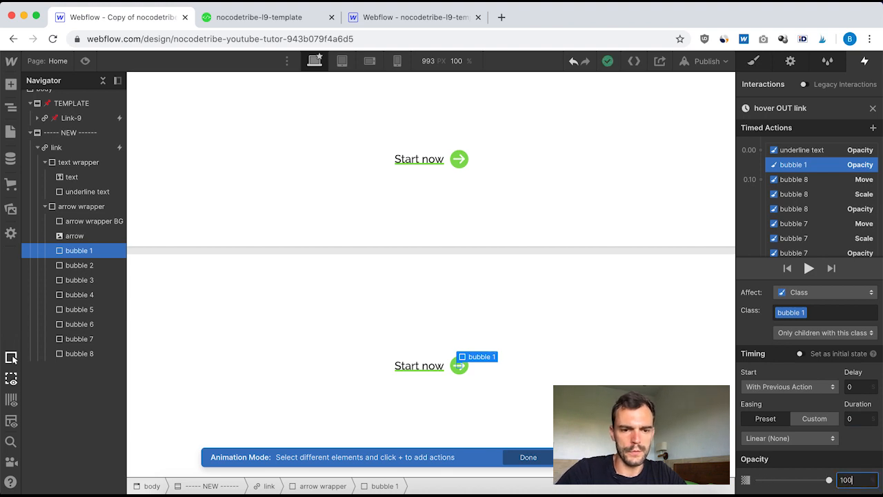
Set bubble 8's Move action in the hover OUT link animation to 0 s delay, 0 s duration and 0 px on X and Y.
{"action": "left_click", "coordinate": [808, 179]}
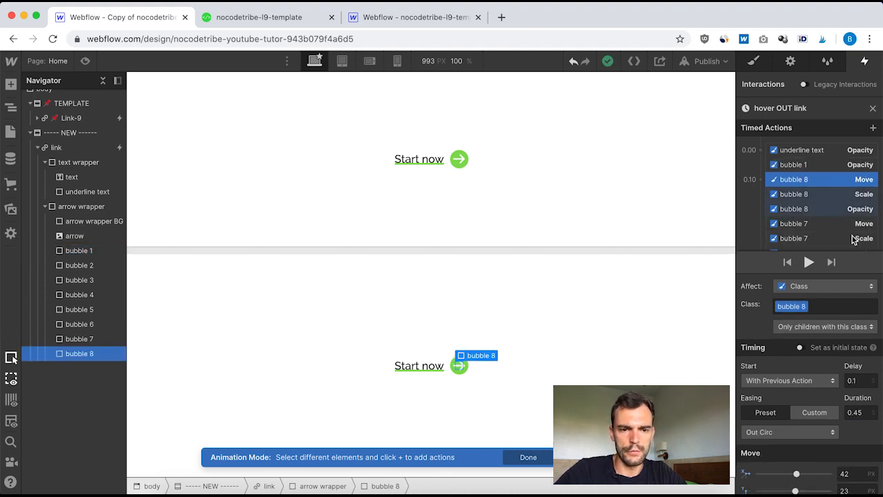
{"action": "left_click", "coordinate": [855, 380]}
{"action": "type", "text": "0"}
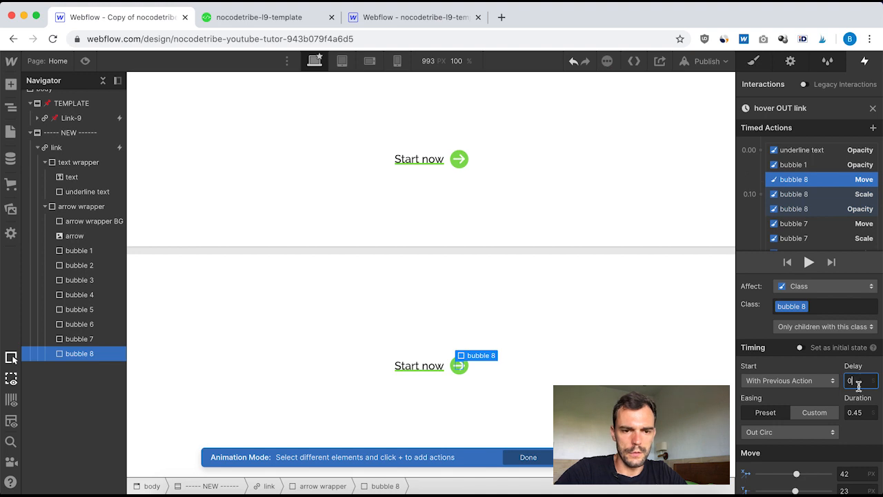
{"action": "left_click", "coordinate": [866, 412]}
{"action": "type", "text": "0"}
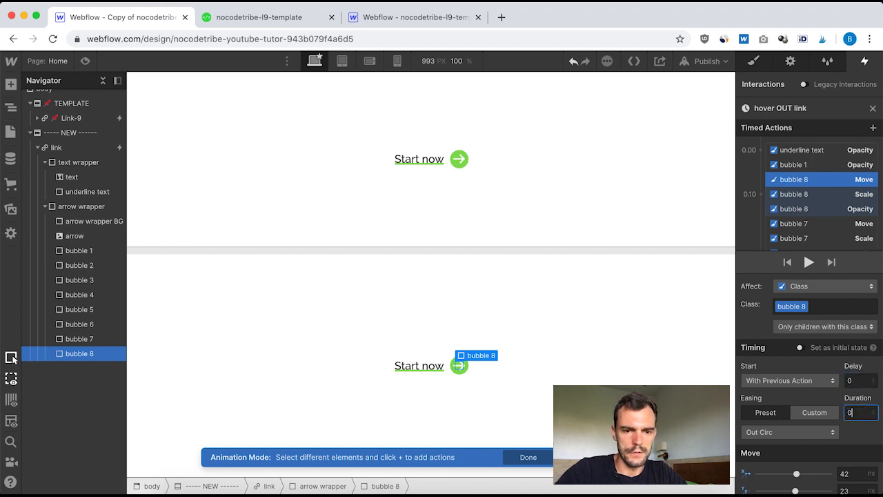
{"action": "left_click", "coordinate": [851, 473]}
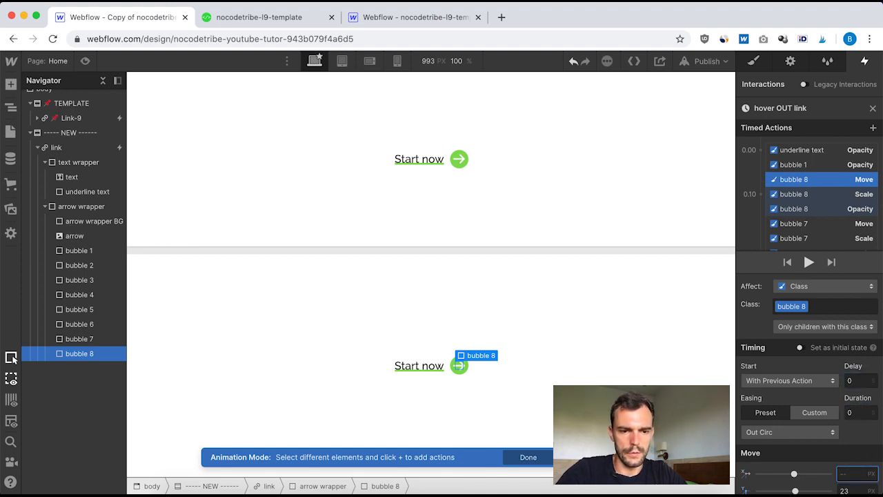
{"action": "type", "text": "0"}
{"action": "scroll", "coordinate": [848, 491], "scroll_direction": "down", "scroll_amount": 1}
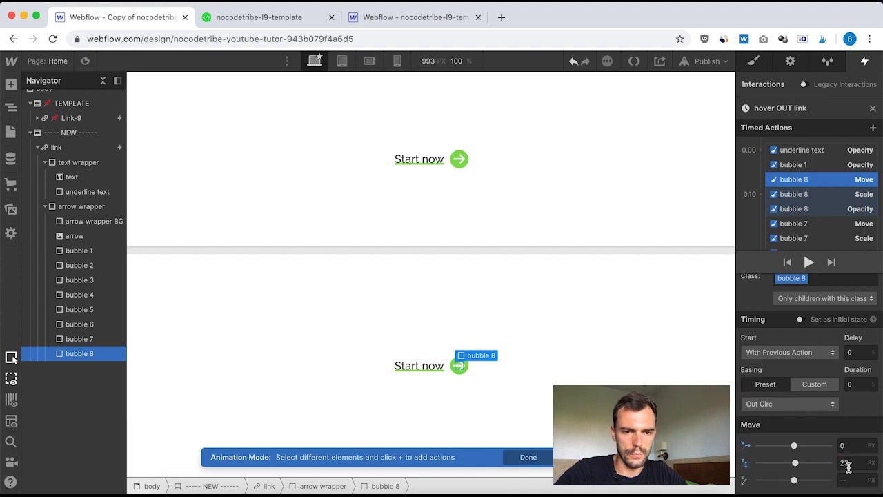
{"action": "left_click", "coordinate": [848, 467]}
{"action": "type", "text": "0"}
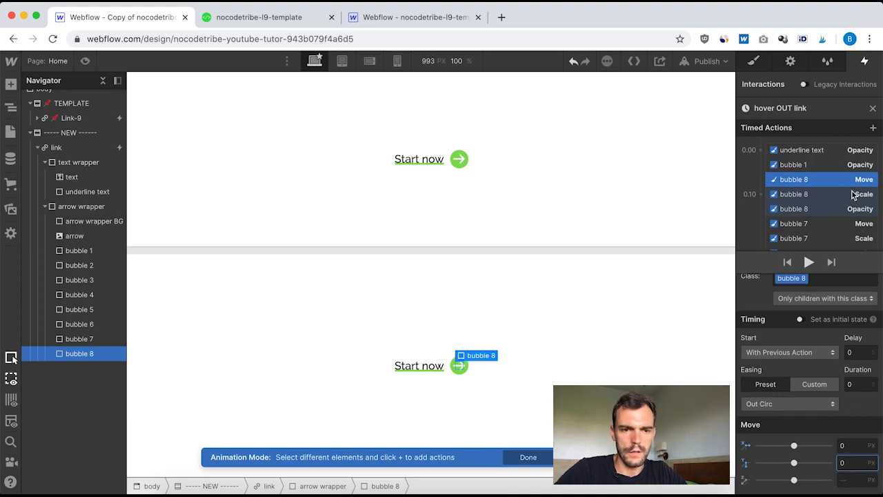
Set bubble 8's Scale action to 0 s delay, 0 s duration and a scale of 1 on X and Y.
{"action": "left_click", "coordinate": [800, 194]}
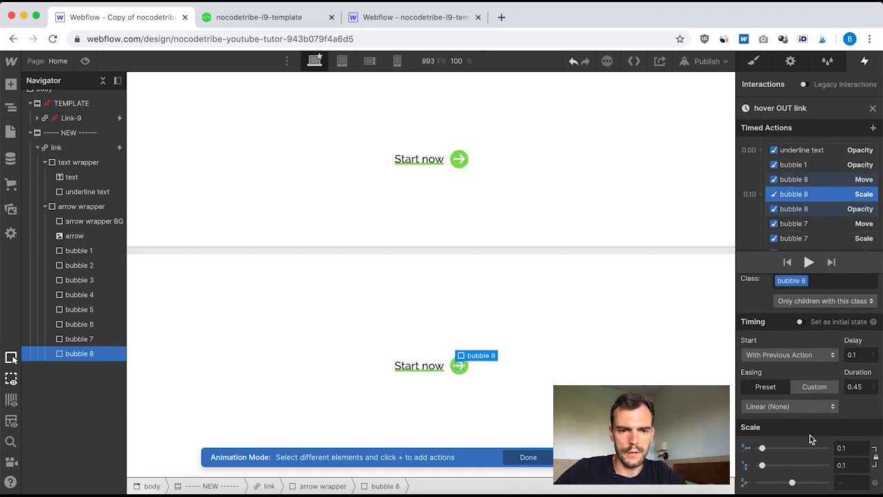
{"action": "left_click", "coordinate": [859, 353]}
{"action": "type", "text": "0"}
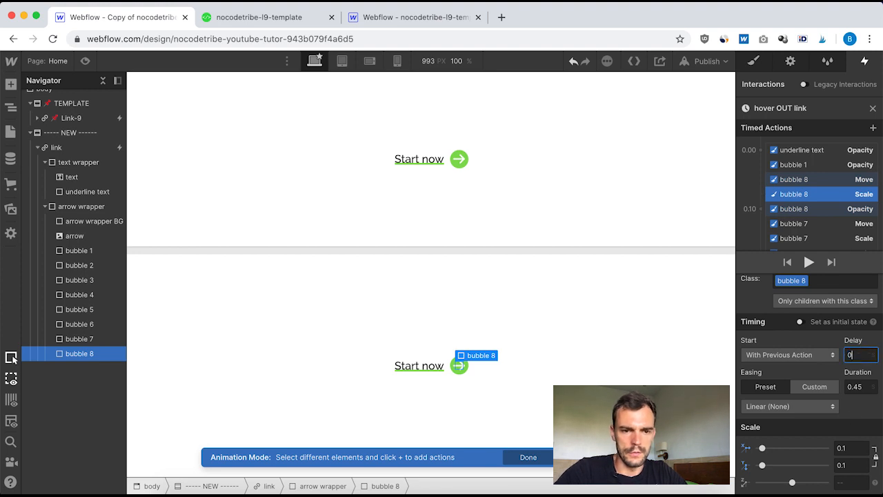
{"action": "left_click", "coordinate": [860, 388]}
{"action": "type", "text": "0"}
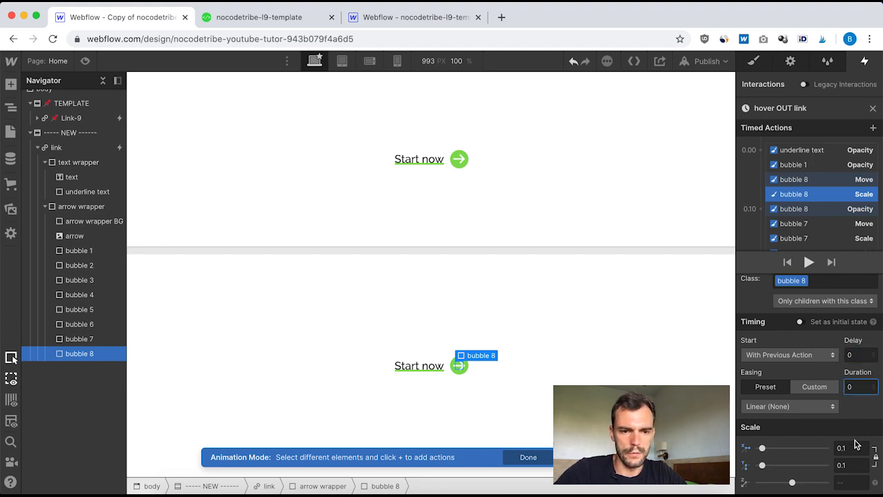
{"action": "left_click", "coordinate": [852, 446]}
{"action": "type", "text": "1"}
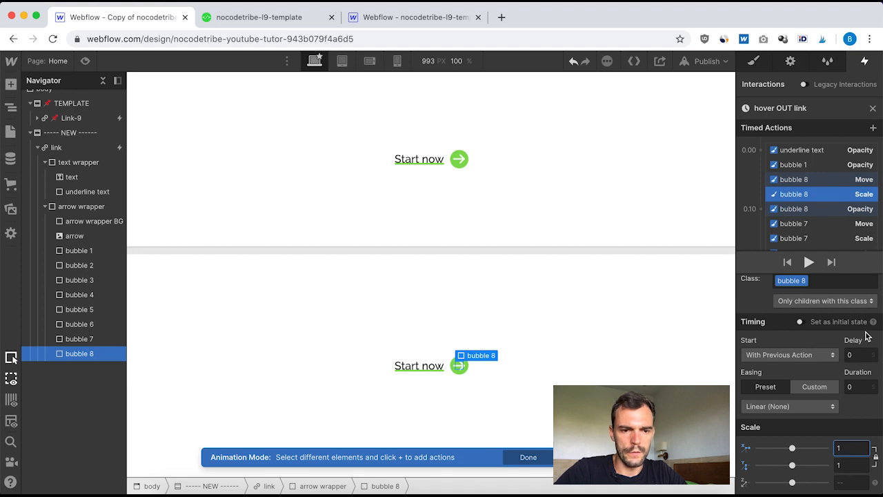
Set bubble 8's Opacity action to 100 opacity with 0 s delay and 0 s duration.
{"action": "left_click", "coordinate": [815, 209]}
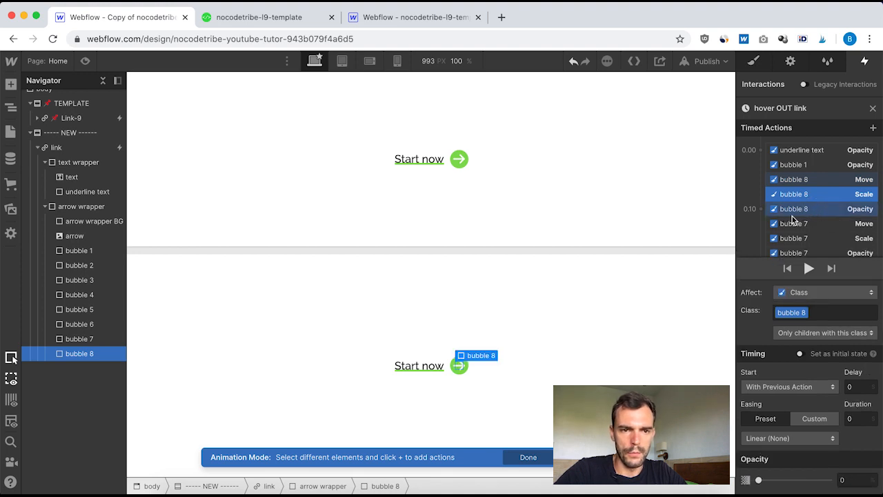
{"action": "left_click", "coordinate": [852, 477]}
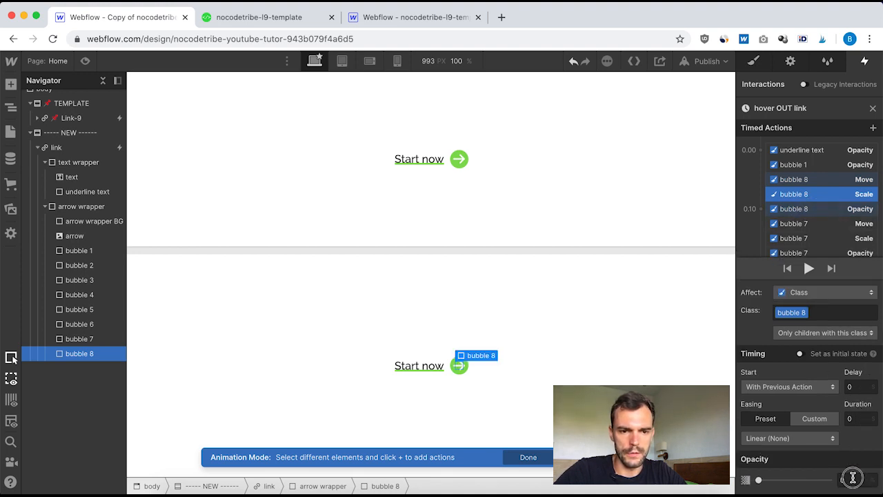
{"action": "type", "text": "100"}
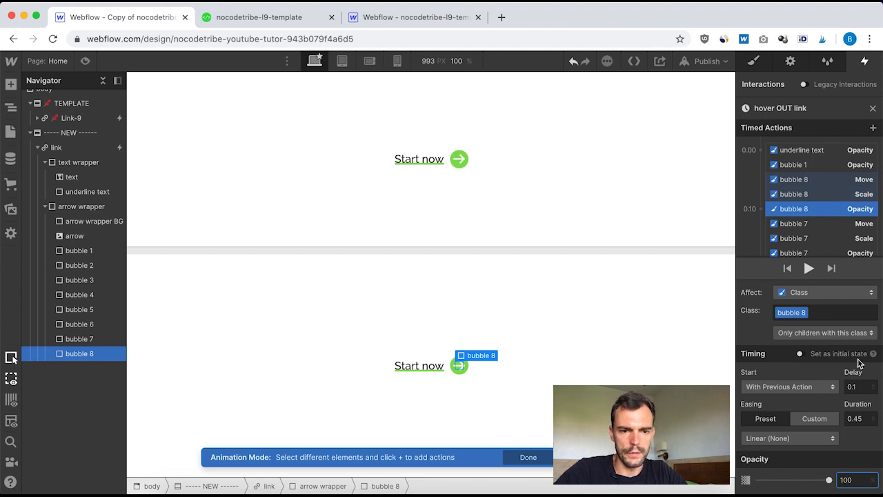
{"action": "left_click", "coordinate": [859, 385]}
{"action": "type", "text": "0"}
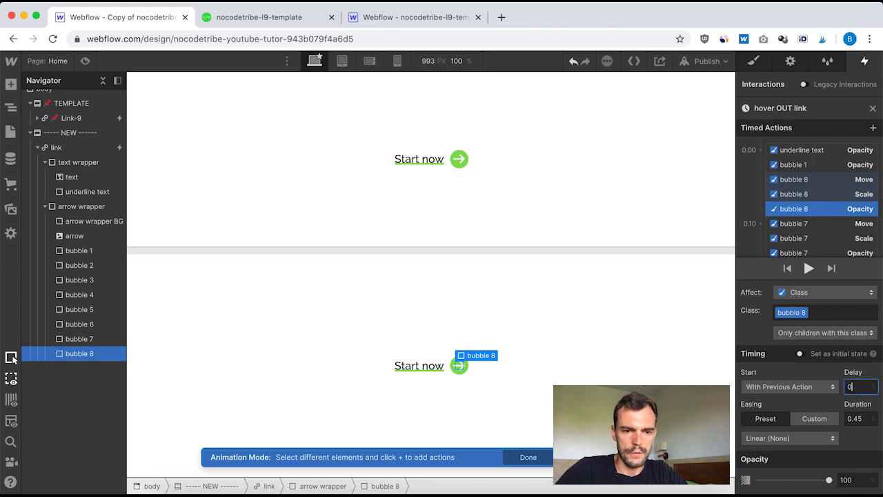
{"action": "left_click", "coordinate": [857, 417]}
{"action": "type", "text": "0"}
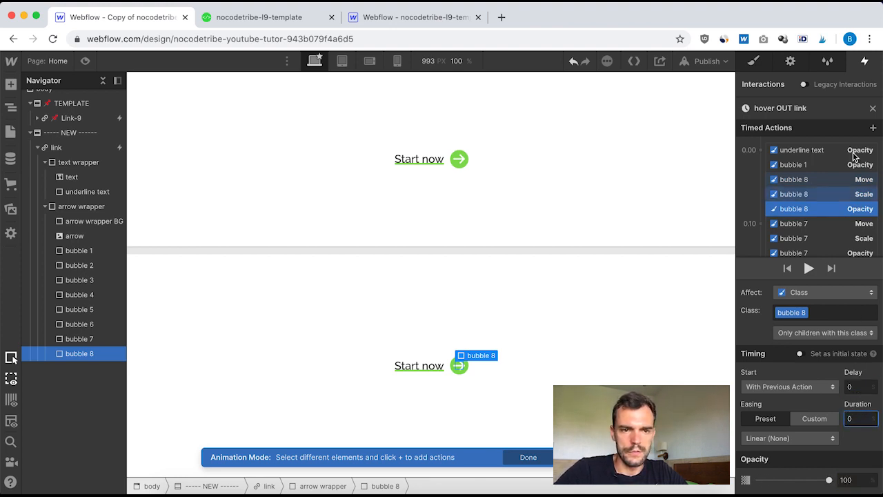
Set bubble 7's Move action to 0 s delay, 0 s duration and 0 px on X, and reset its Y offset.
{"action": "left_click", "coordinate": [818, 223]}
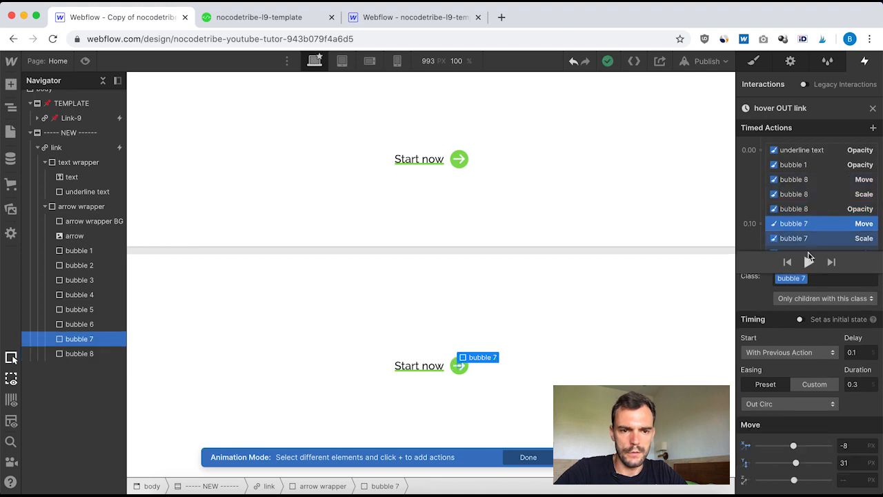
{"action": "left_click", "coordinate": [855, 352]}
{"action": "type", "text": "0"}
{"action": "left_click", "coordinate": [862, 382]}
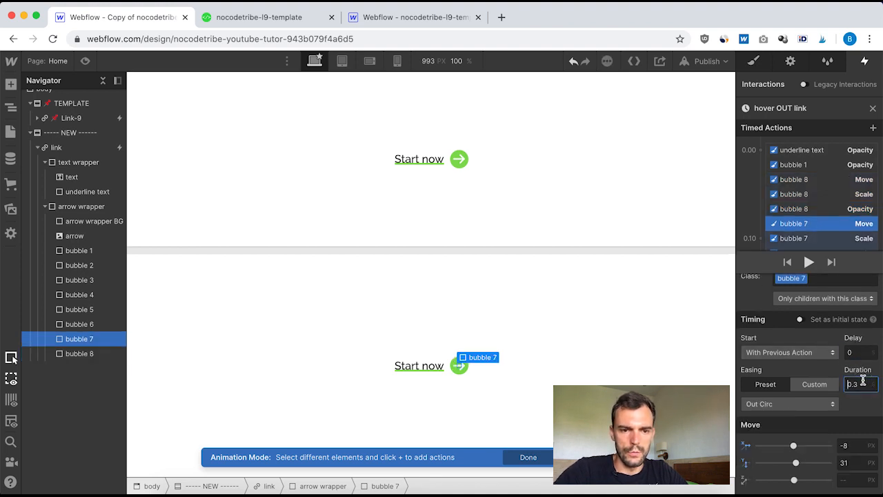
{"action": "left_click", "coordinate": [855, 447]}
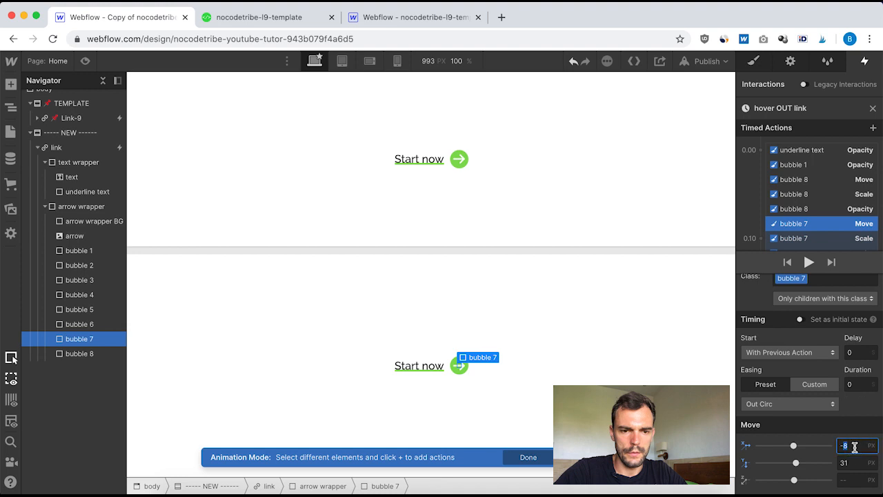
{"action": "key", "text": "BackSpace"}
{"action": "type", "text": "0"}
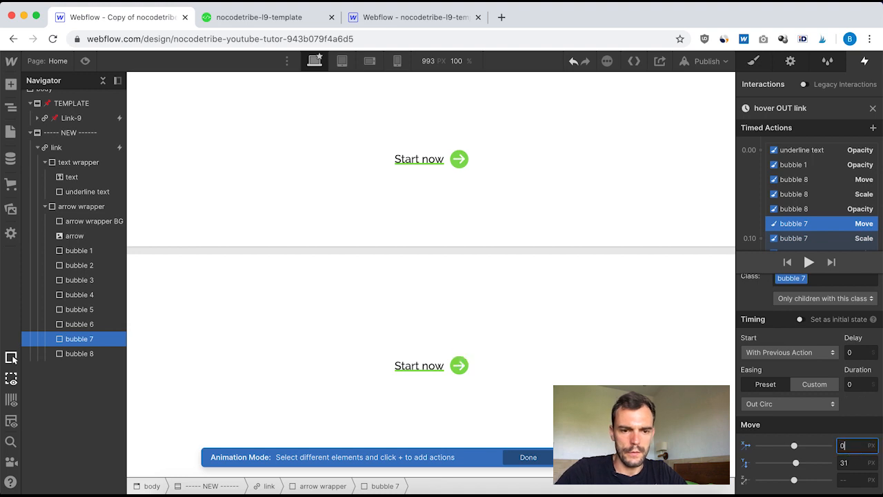
{"action": "left_click", "coordinate": [852, 462]}
{"action": "double_click", "coordinate": [851, 463]}
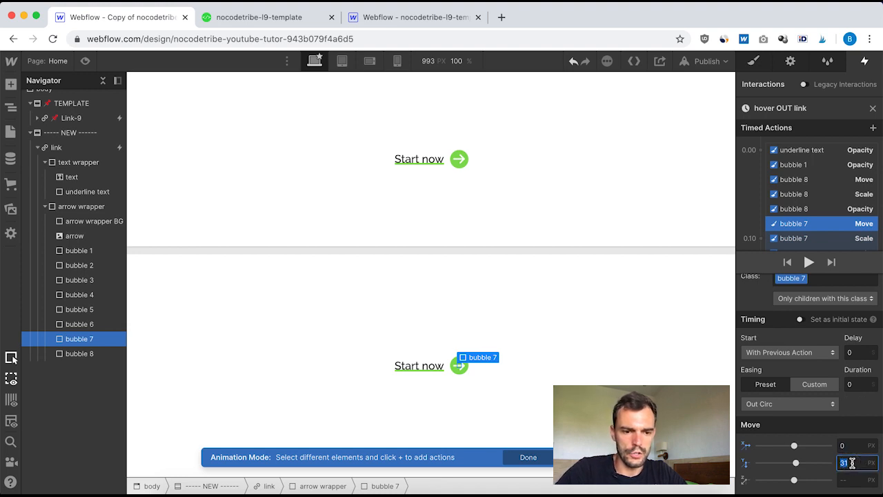
Set bubble 7's Scale action to a scale of 1 on X and Y, with 0 s duration and 0 s delay.
{"action": "scroll", "coordinate": [805, 181], "scroll_direction": "down", "scroll_amount": 3}
{"action": "left_click", "coordinate": [793, 171]}
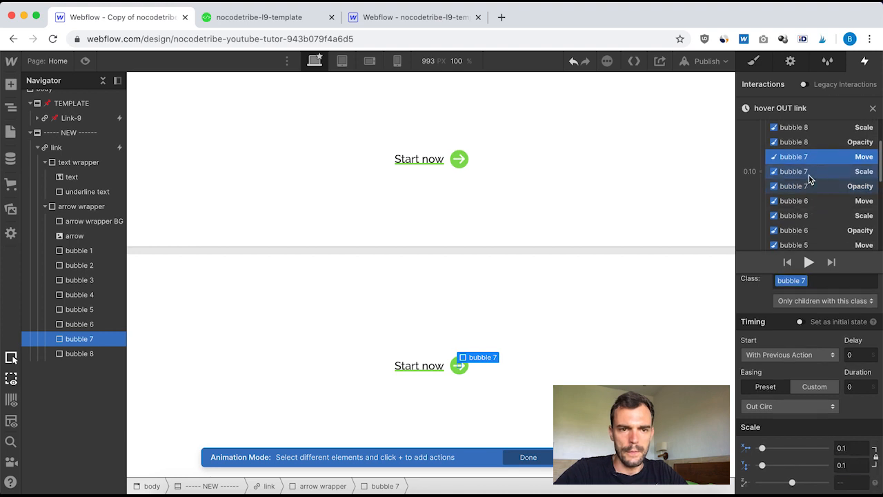
{"action": "left_click", "coordinate": [848, 449]}
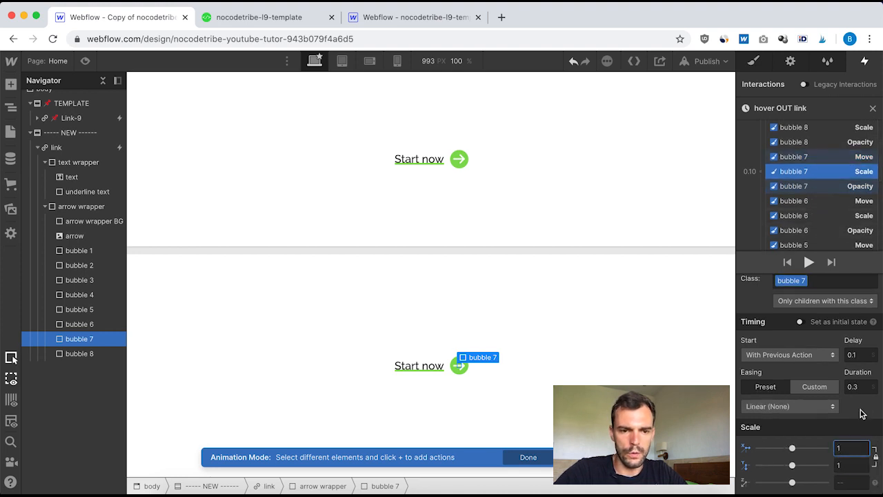
{"action": "double_click", "coordinate": [861, 387]}
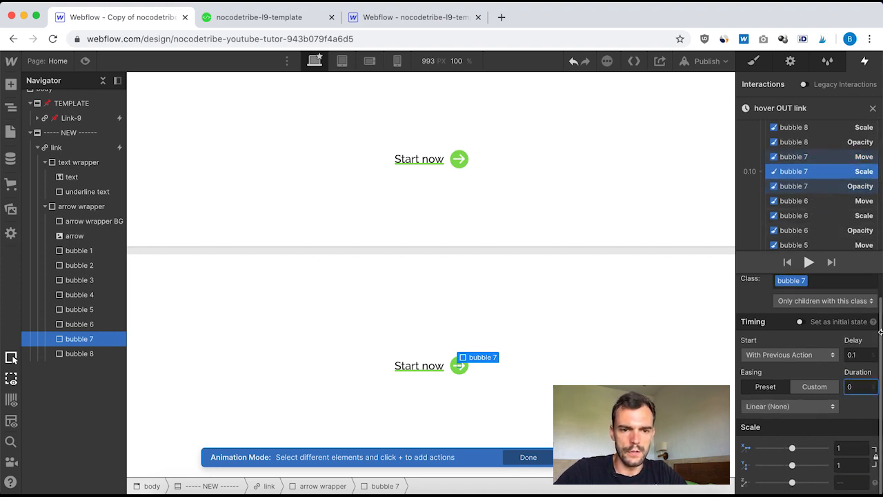
{"action": "left_click", "coordinate": [860, 354]}
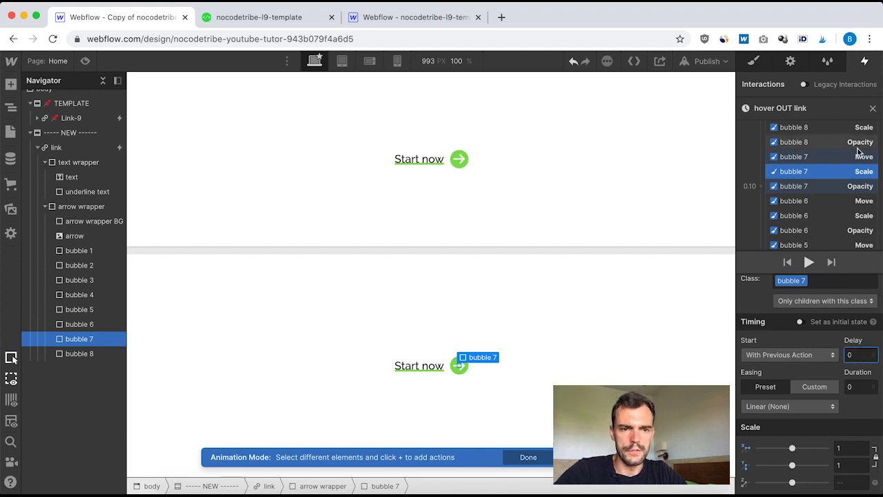
Set bubble 7's Opacity action to 0 s delay, 0 s duration and 100 opacity.
{"action": "left_click", "coordinate": [798, 189]}
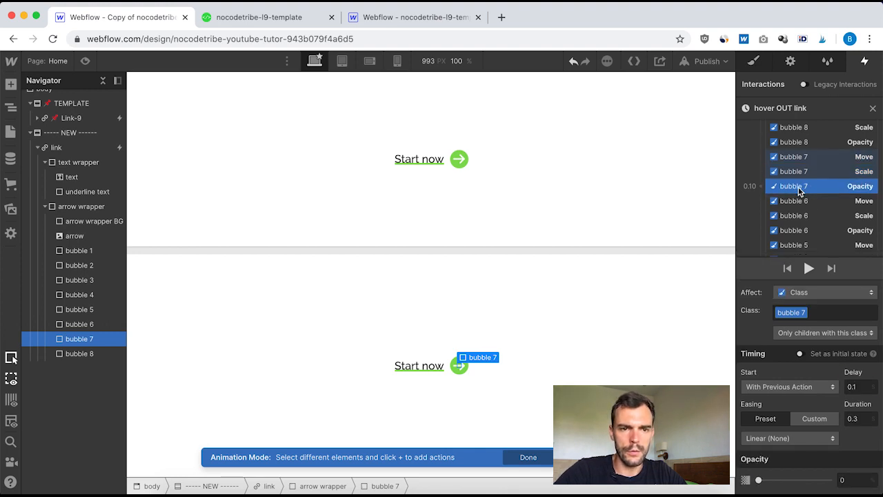
{"action": "double_click", "coordinate": [862, 387]}
{"action": "type", "text": "0"}
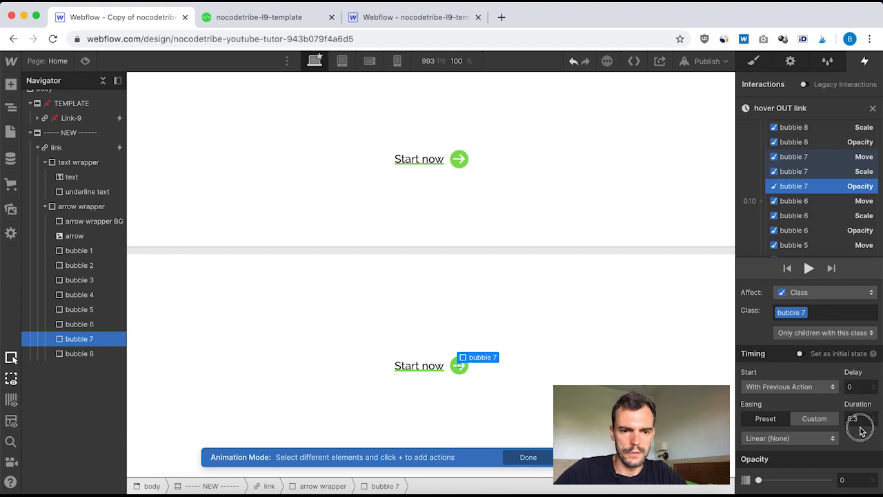
{"action": "double_click", "coordinate": [859, 418]}
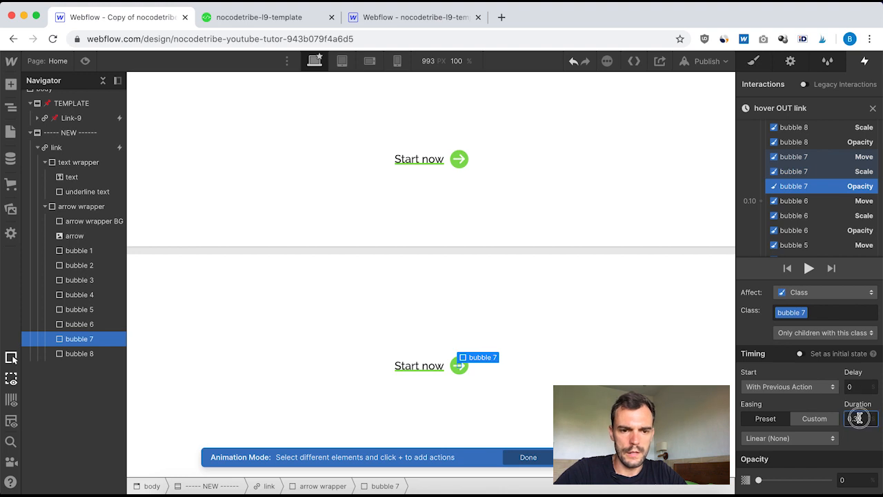
{"action": "double_click", "coordinate": [845, 479]}
{"action": "type", "text": "10"}
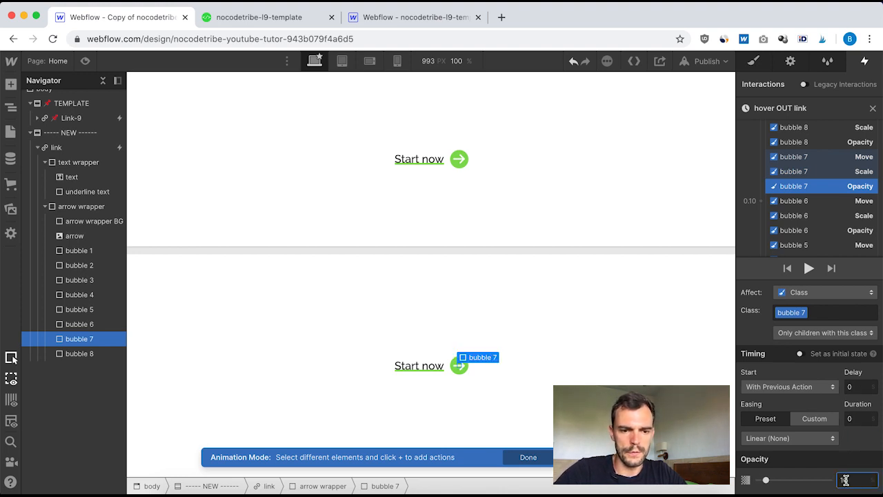
{"action": "type", "text": "0"}
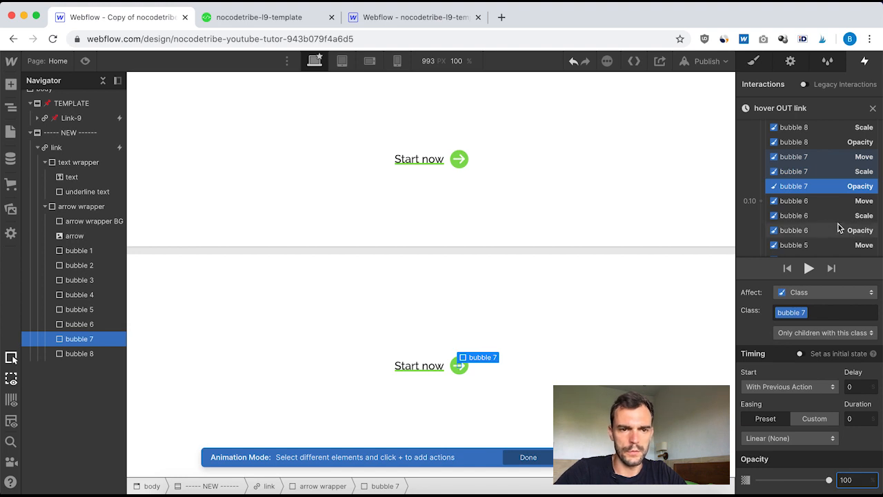
Set bubble 6's Move action to 0 s delay, 0 s duration and 0 px on X and Y.
{"action": "left_click", "coordinate": [805, 206]}
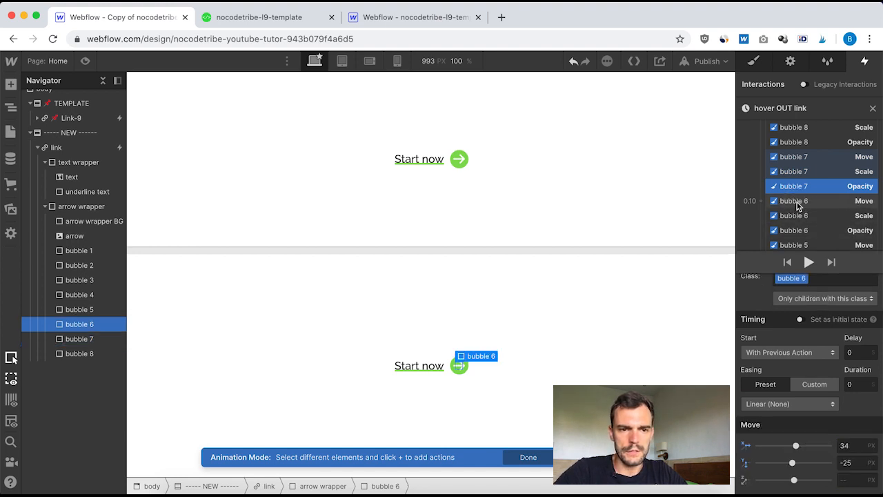
{"action": "left_click", "coordinate": [853, 352]}
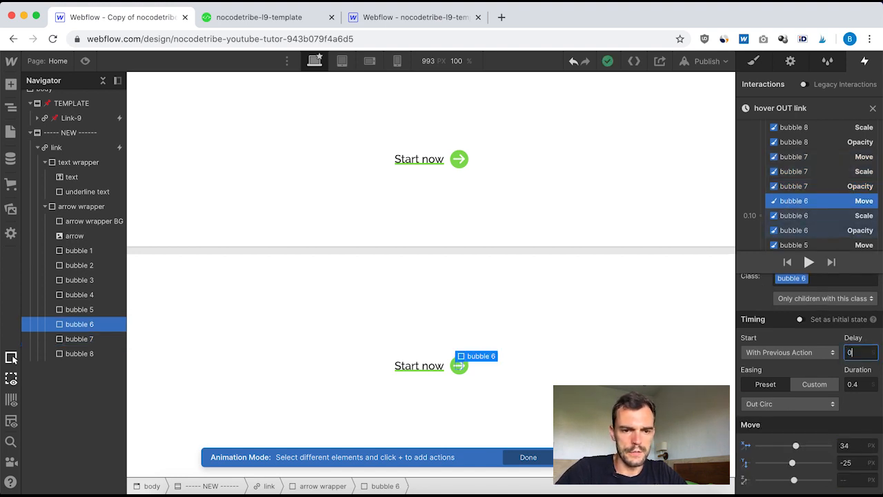
{"action": "double_click", "coordinate": [856, 384]}
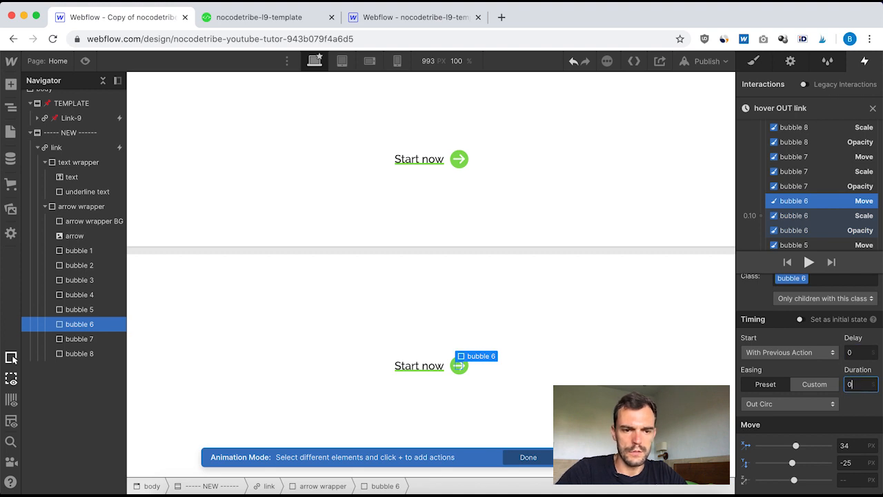
{"action": "left_click", "coordinate": [852, 447]}
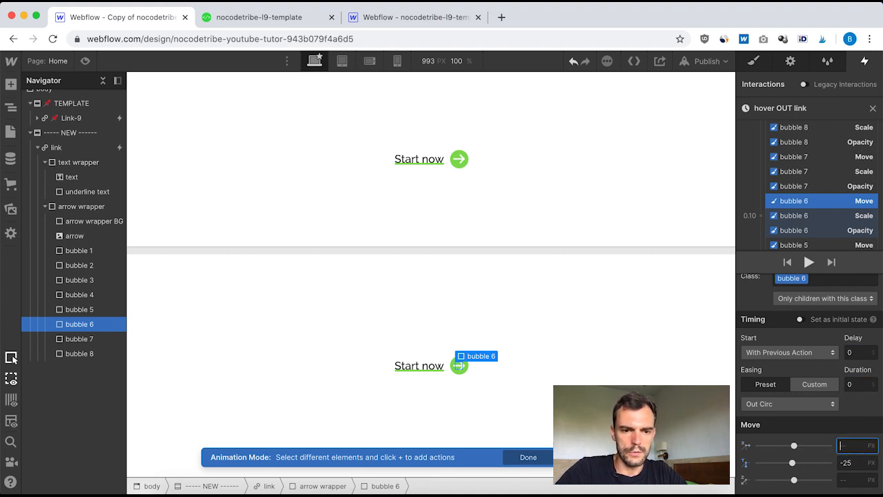
{"action": "type", "text": "0"}
{"action": "key", "text": "Tab"}
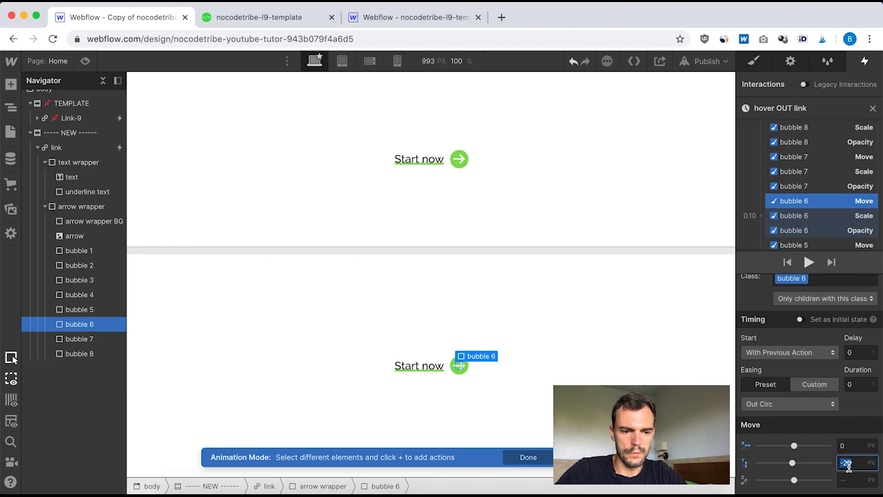
{"action": "type", "text": "0"}
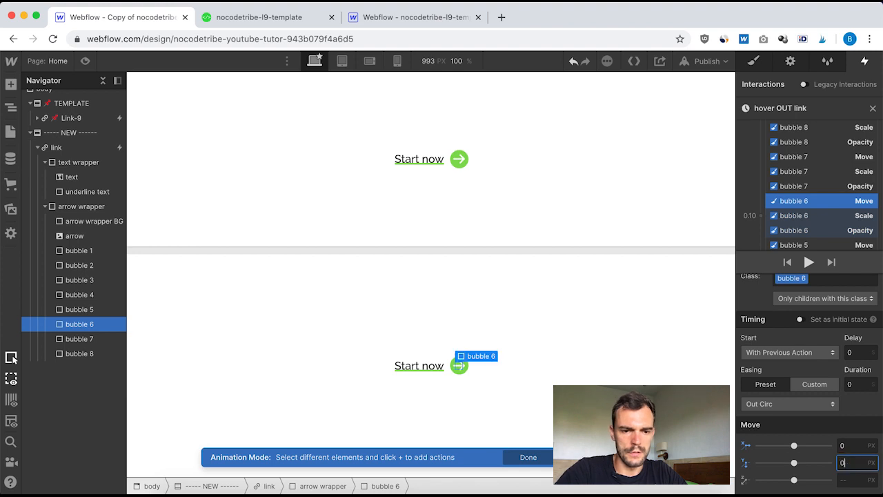
Set bubble 6's Scale action to 0 s delay, 0 s duration and a scale of 1 on X and Y.
{"action": "left_click", "coordinate": [796, 216]}
{"action": "left_click", "coordinate": [855, 355]}
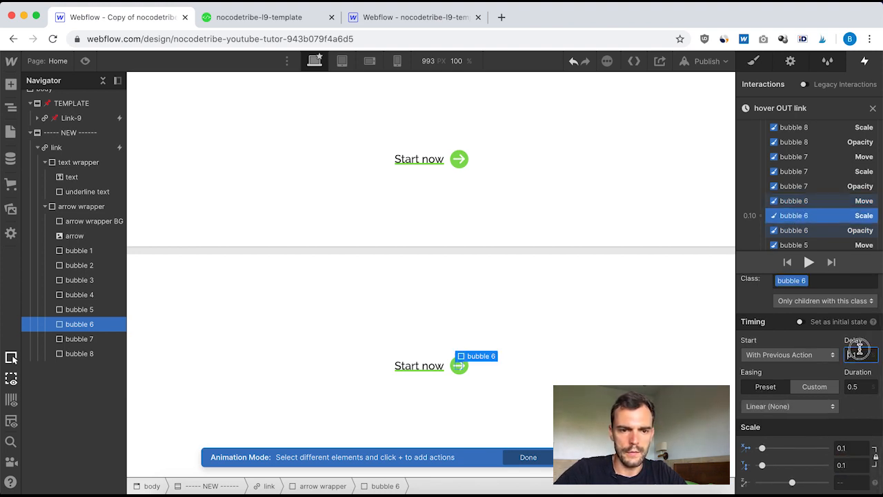
{"action": "type", "text": "0"}
{"action": "left_click", "coordinate": [861, 385]}
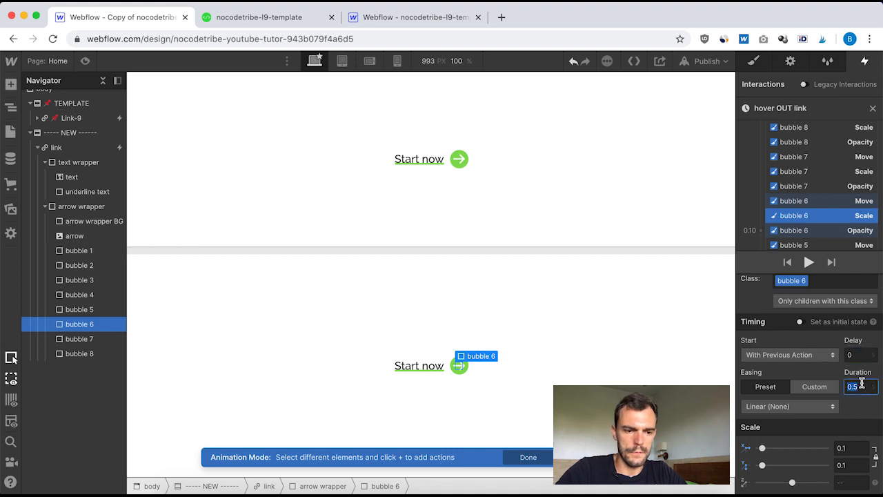
{"action": "left_click", "coordinate": [854, 449]}
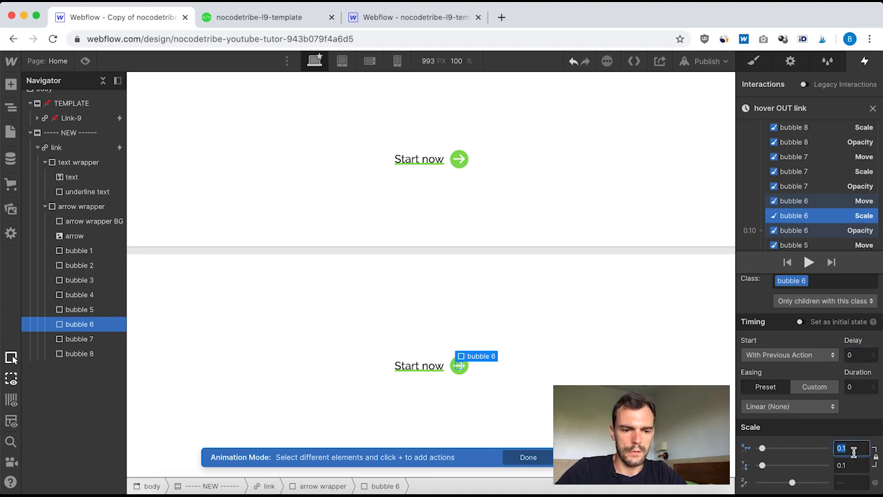
{"action": "type", "text": "1"}
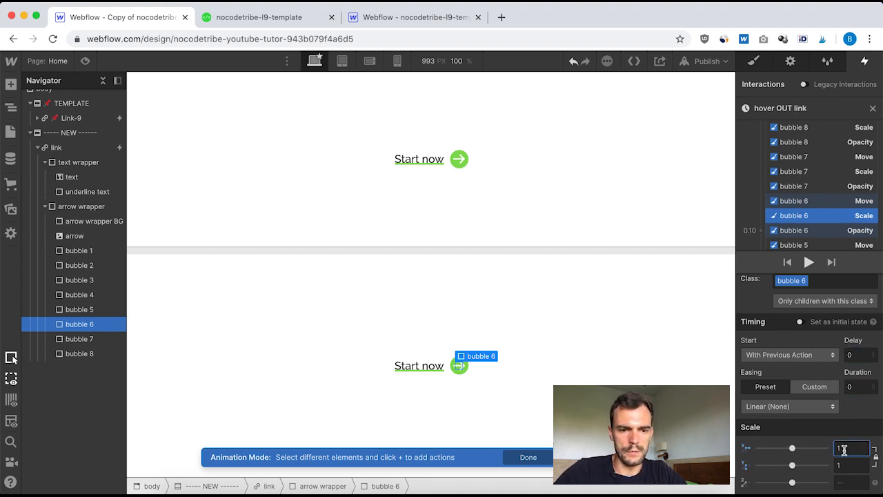
Set bubble 6's Opacity action to 0 s delay, 0 s duration and 100 opacity.
{"action": "scroll", "coordinate": [827, 182], "scroll_direction": "down", "scroll_amount": 2}
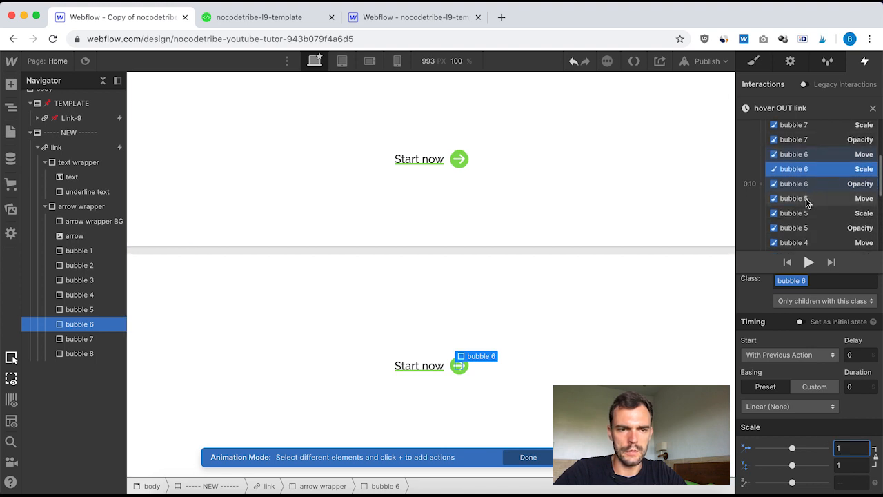
{"action": "left_click", "coordinate": [818, 185]}
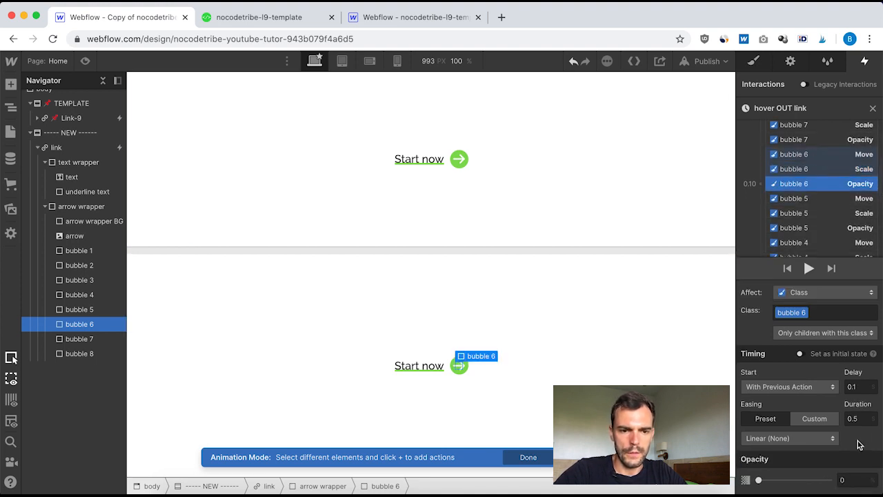
{"action": "left_click", "coordinate": [858, 387]}
{"action": "type", "text": "0.1"}
{"action": "type", "text": "0"}
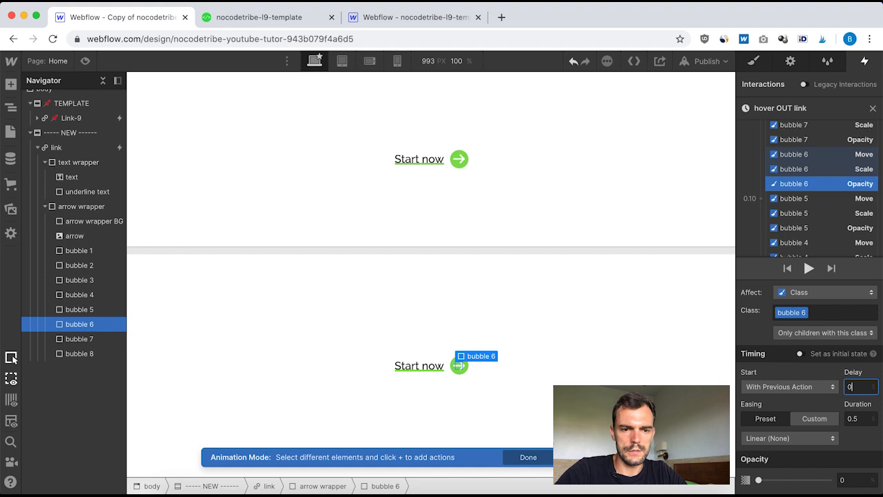
{"action": "left_click", "coordinate": [859, 412]}
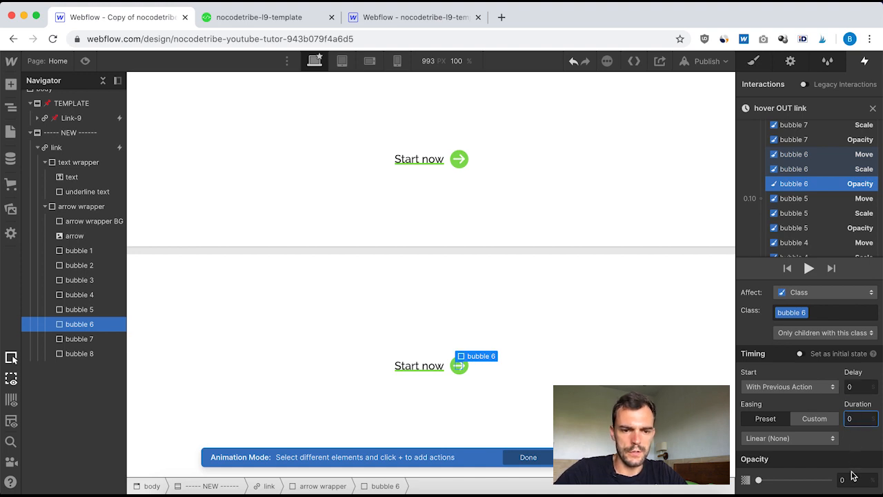
{"action": "key", "text": "Tab"}
{"action": "type", "text": "10"}
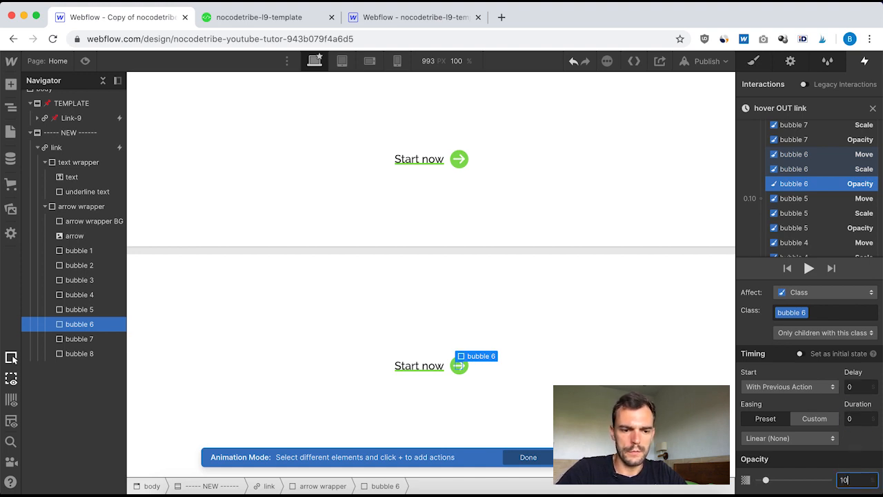
{"action": "type", "text": "0"}
{"action": "key", "text": "Return"}
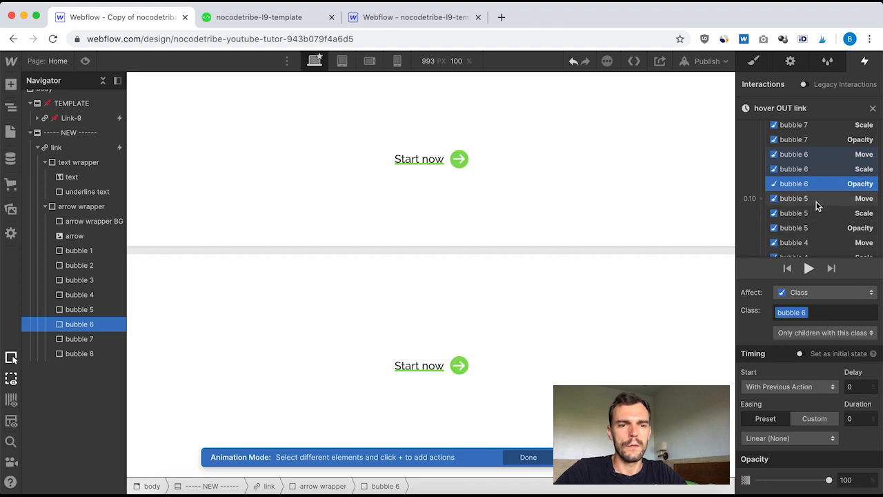
Set bubble 5's Move action to 0 s delay, 0 s duration and 0 px on X and Y.
{"action": "left_click", "coordinate": [816, 200]}
{"action": "left_click", "coordinate": [859, 353]}
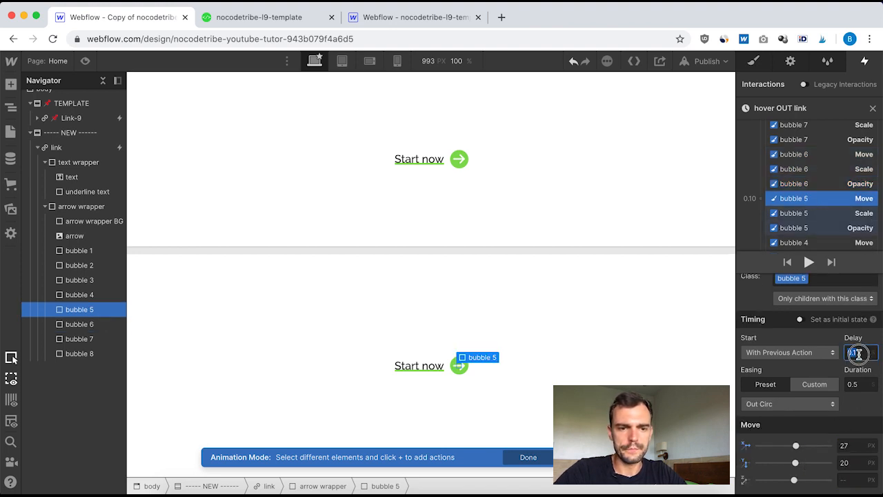
{"action": "type", "text": "0"}
{"action": "left_click", "coordinate": [858, 383]}
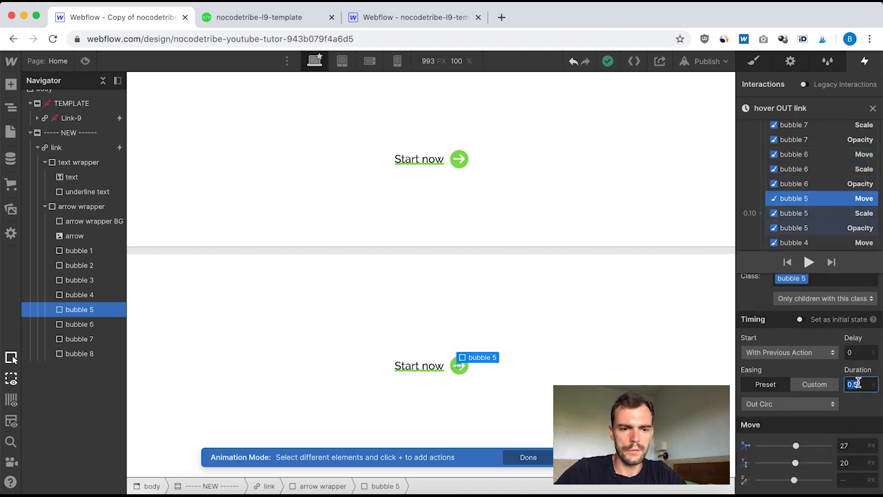
{"action": "type", "text": "0"}
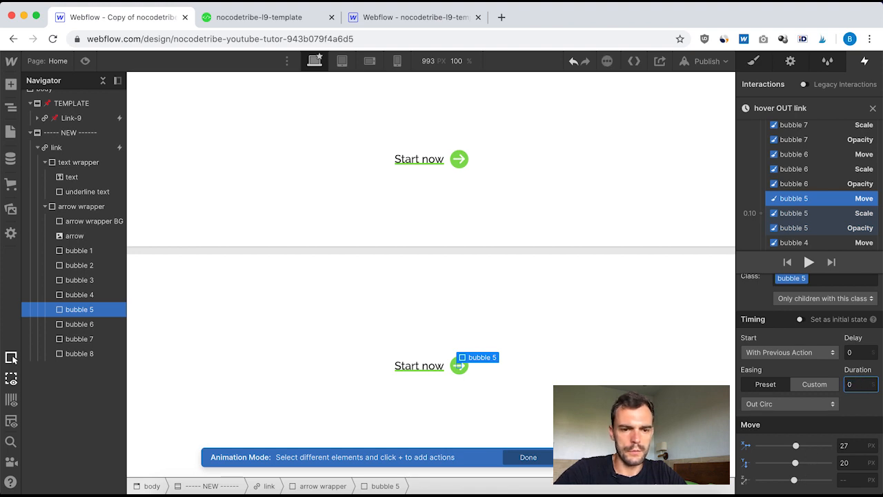
{"action": "left_click", "coordinate": [853, 447]}
{"action": "left_click", "coordinate": [849, 462]}
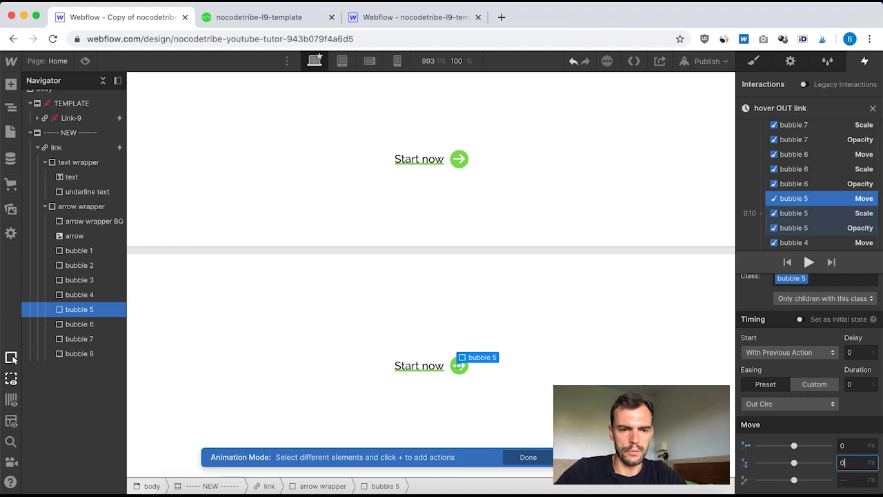
{"action": "type", "text": "0"}
Set bubble 5's Scale action to 0 s delay, 0 s duration and a scale of 1 on X and Y.
{"action": "left_click", "coordinate": [802, 215]}
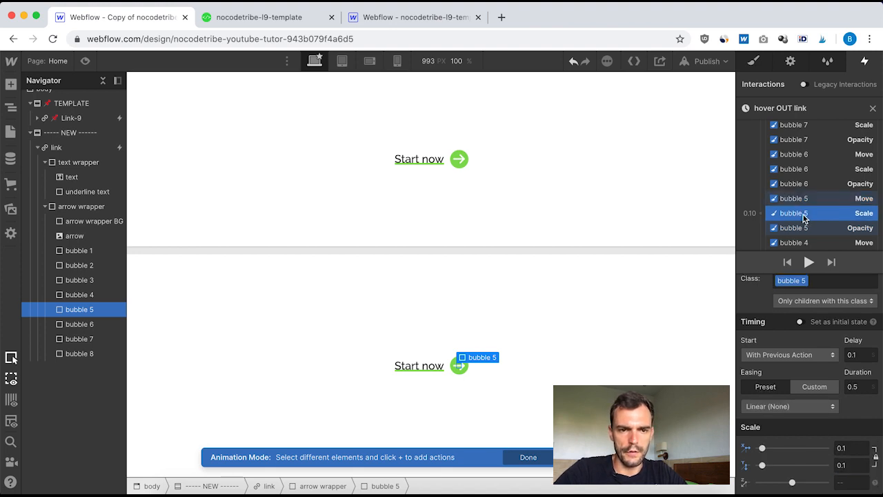
{"action": "left_click", "coordinate": [859, 352]}
{"action": "type", "text": "0"}
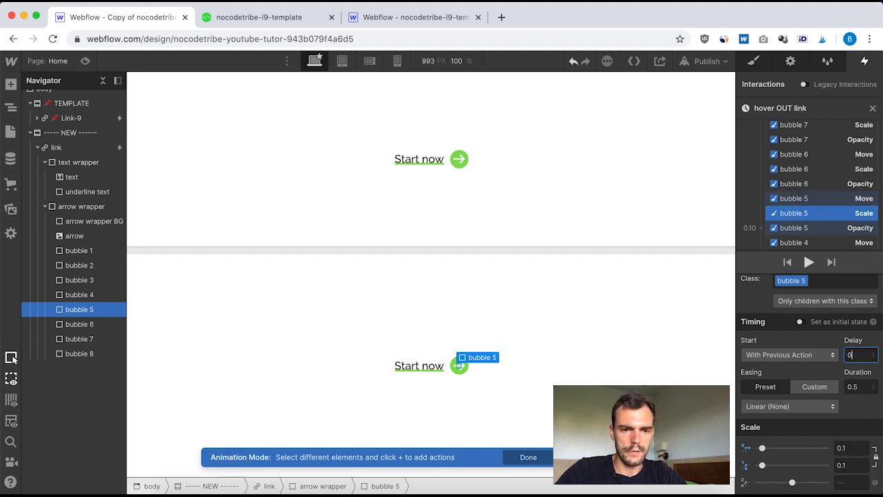
{"action": "left_click", "coordinate": [858, 386]}
{"action": "type", "text": "0"}
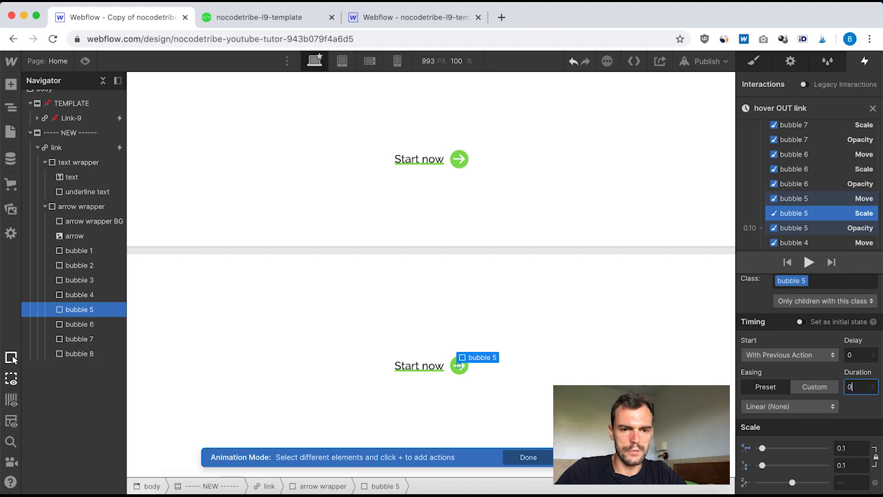
{"action": "left_click", "coordinate": [850, 447]}
{"action": "type", "text": "1"}
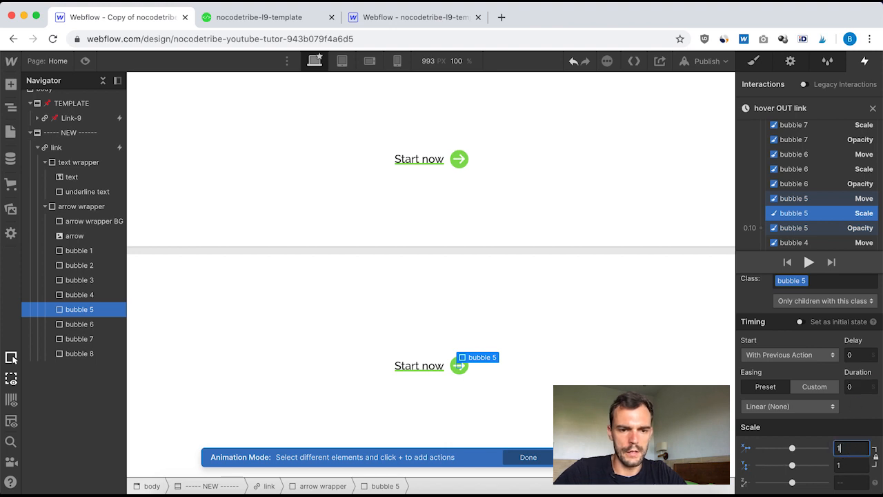
Set bubble 5's Opacity action to 0 s delay, 0 s duration and 100 opacity.
{"action": "left_click", "coordinate": [805, 230]}
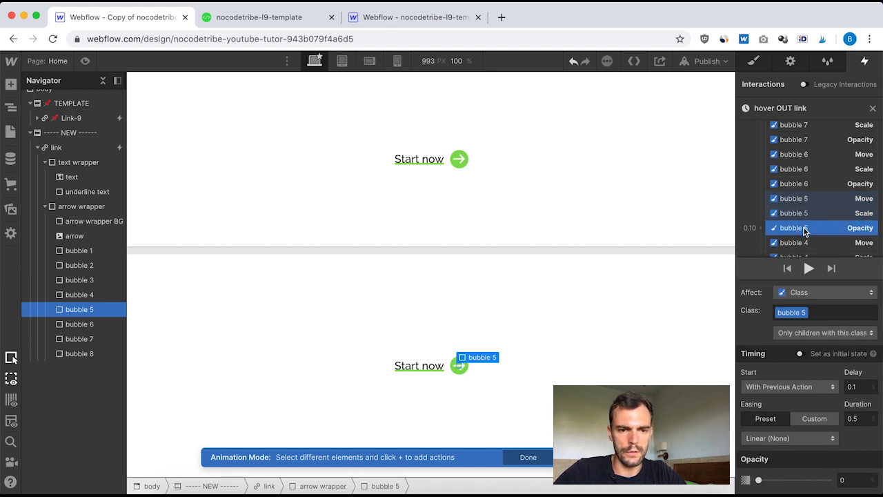
{"action": "left_click", "coordinate": [856, 386]}
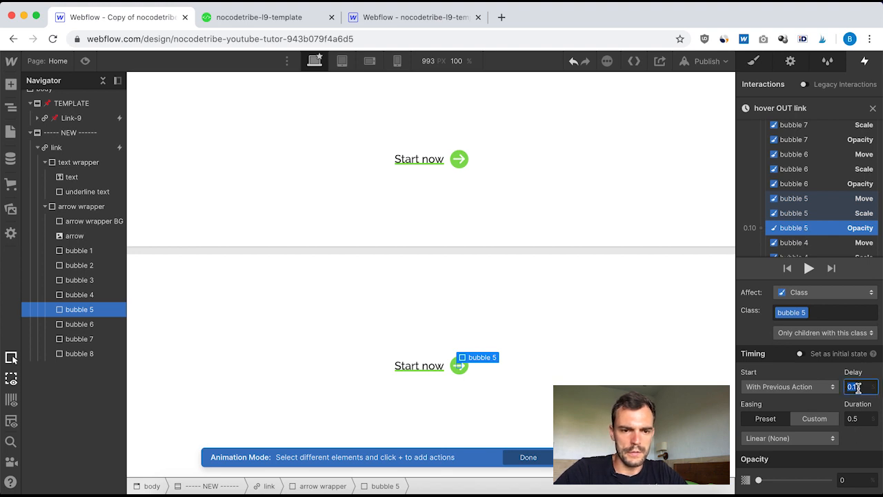
{"action": "type", "text": "0"}
{"action": "left_click", "coordinate": [860, 418]}
{"action": "type", "text": "0"}
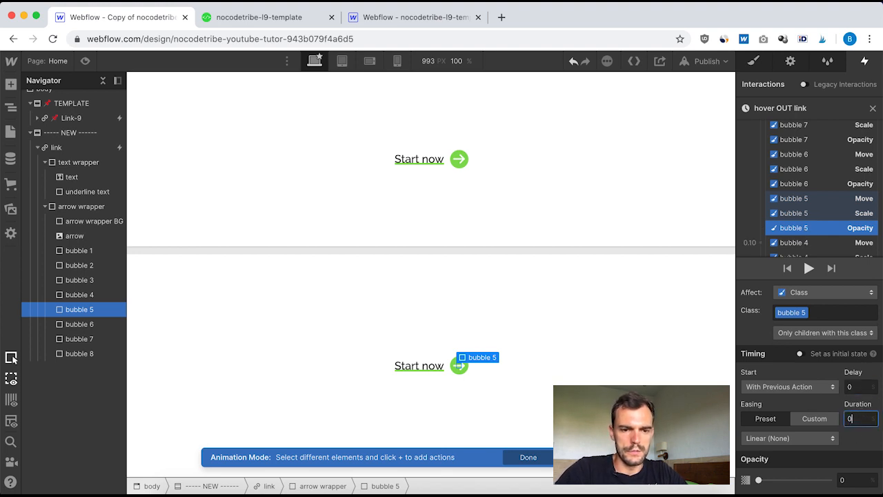
{"action": "left_click", "coordinate": [856, 481]}
{"action": "type", "text": "100"}
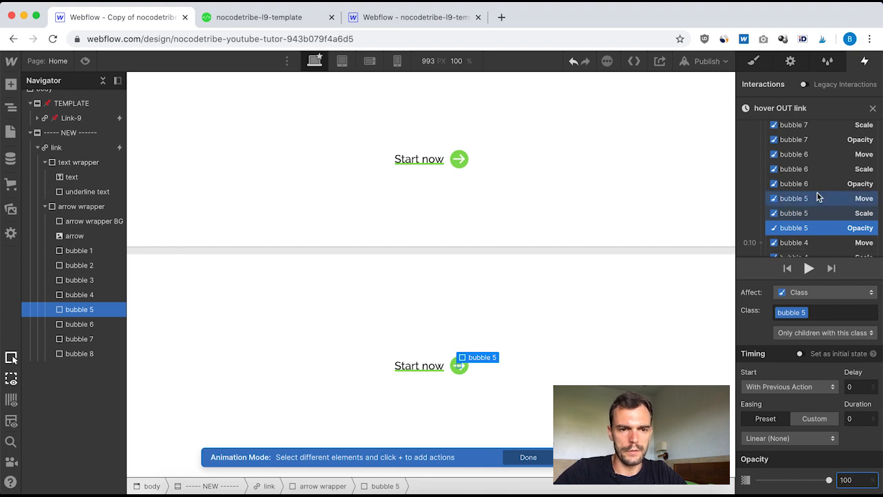
Set bubble 4's Move action to 0 s delay, 0 s duration and 0 px on X and Y.
{"action": "scroll", "coordinate": [817, 192], "scroll_direction": "down", "scroll_amount": 3}
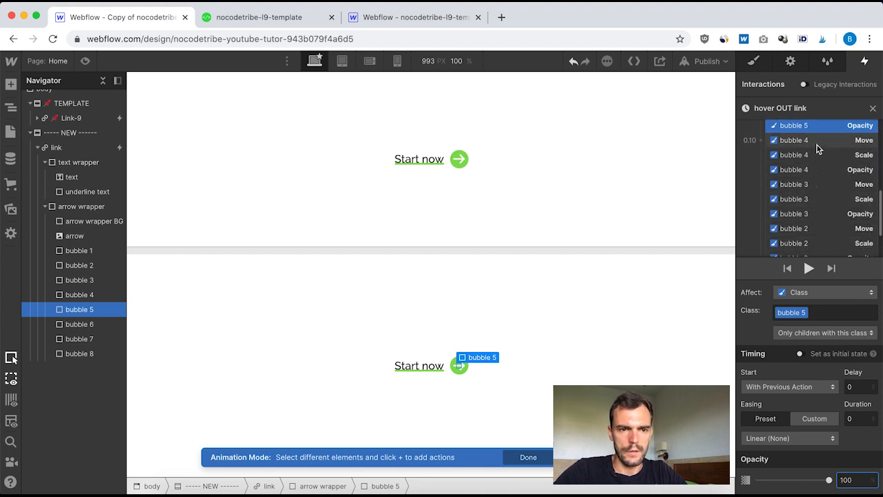
{"action": "left_click", "coordinate": [819, 141]}
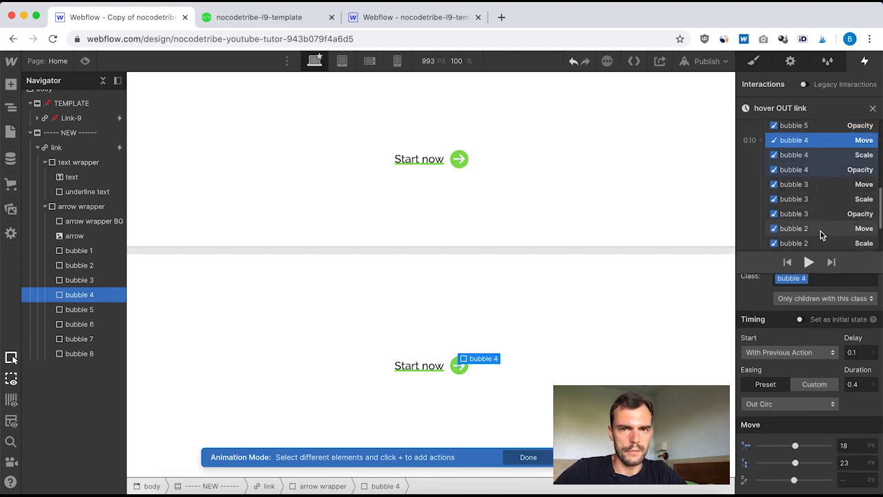
{"action": "left_click", "coordinate": [862, 351]}
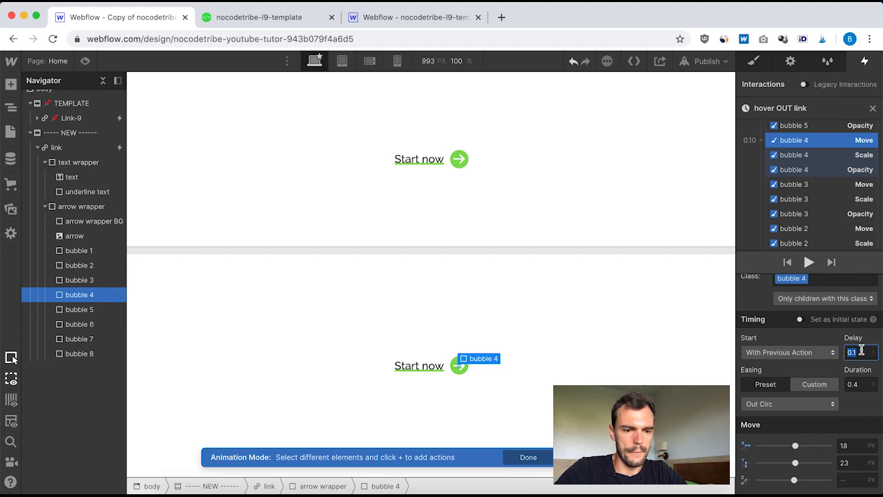
{"action": "type", "text": "0"}
{"action": "left_click", "coordinate": [860, 384]}
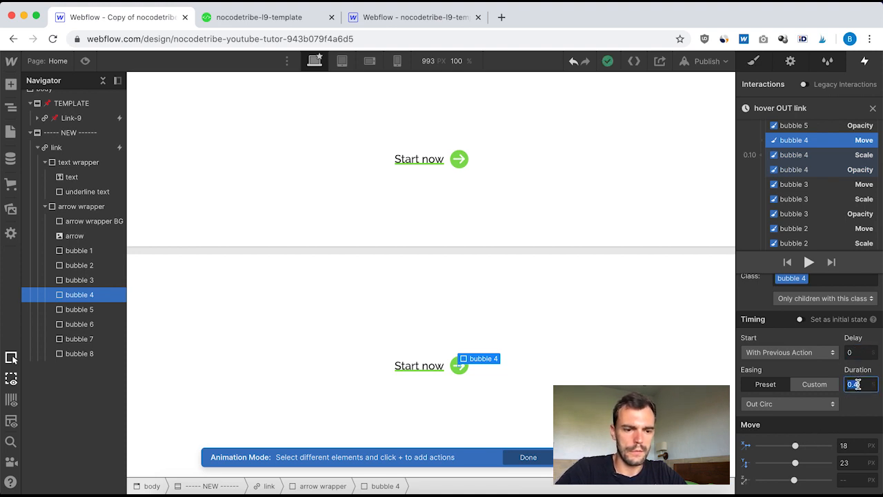
{"action": "type", "text": "0"}
{"action": "left_click", "coordinate": [849, 444]}
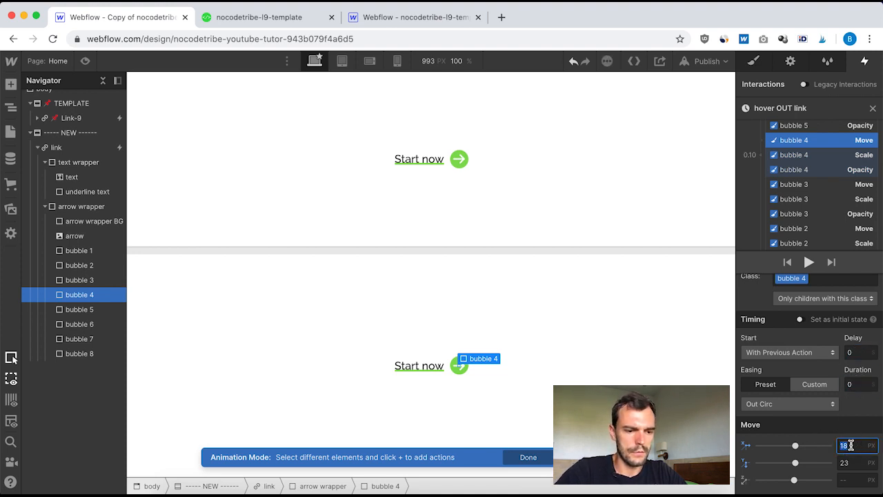
{"action": "type", "text": "0"}
{"action": "left_click", "coordinate": [851, 462]}
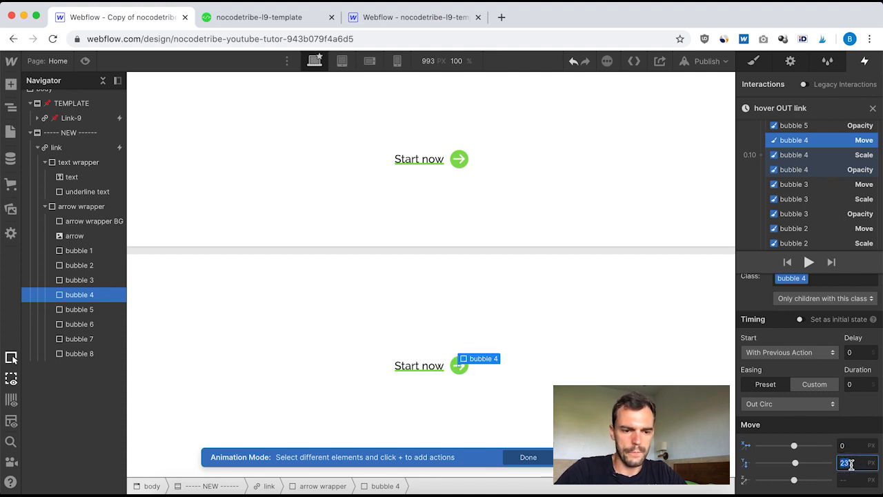
{"action": "type", "text": "0"}
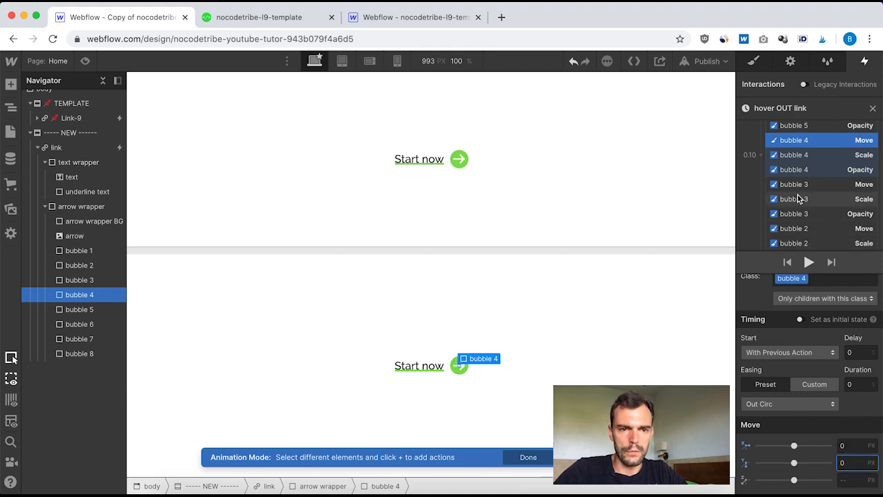
Set bubble 4's Scale action to 0 s delay, 0 s duration and a scale of 1 on X and Y.
{"action": "left_click", "coordinate": [795, 156]}
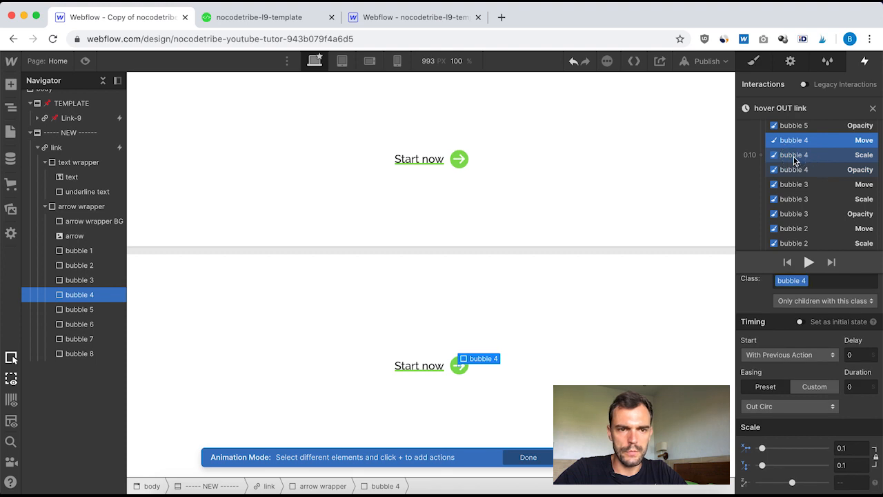
{"action": "left_click", "coordinate": [855, 356]}
{"action": "type", "text": "0"}
{"action": "left_click", "coordinate": [856, 387]}
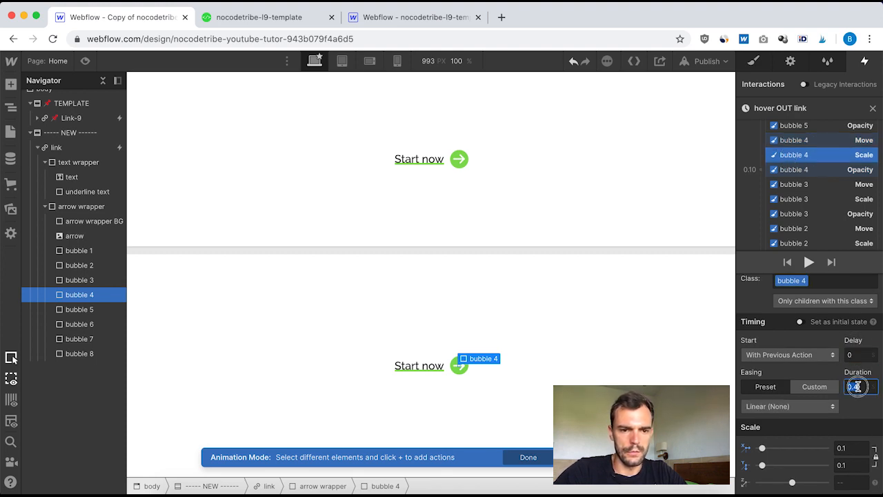
{"action": "left_click", "coordinate": [849, 448]}
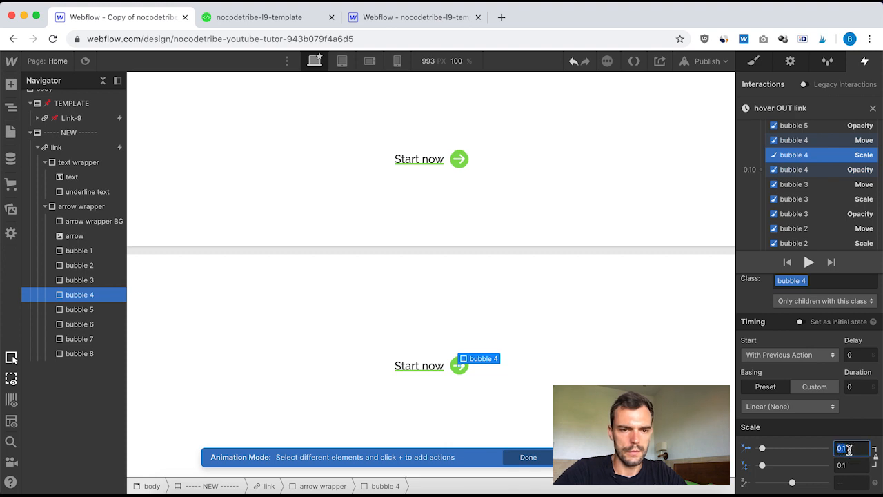
{"action": "type", "text": "1"}
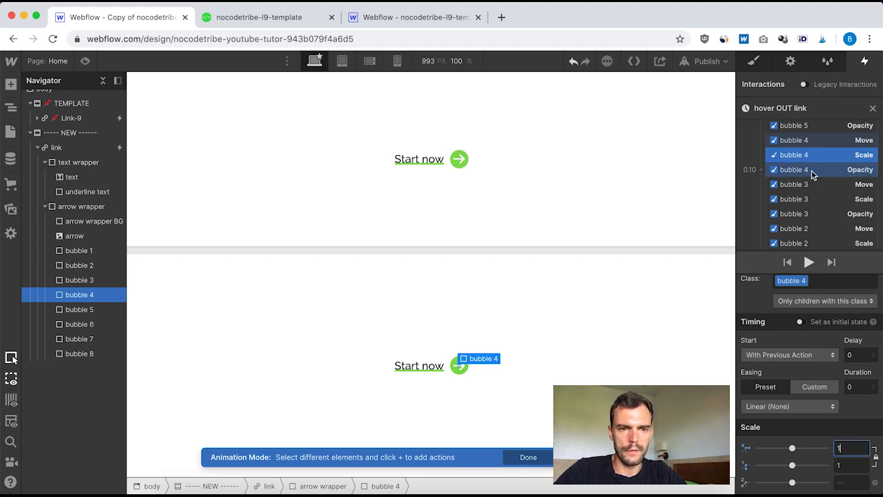
Set bubble 4's Opacity action to 0 s delay, 0 s duration and 100 opacity.
{"action": "left_click", "coordinate": [794, 170]}
{"action": "left_click", "coordinate": [855, 385]}
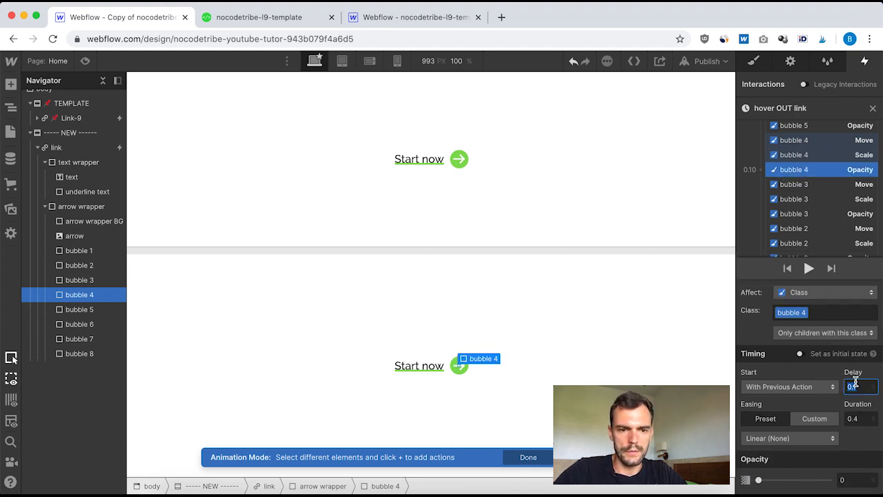
{"action": "type", "text": "0"}
{"action": "left_click", "coordinate": [861, 419]}
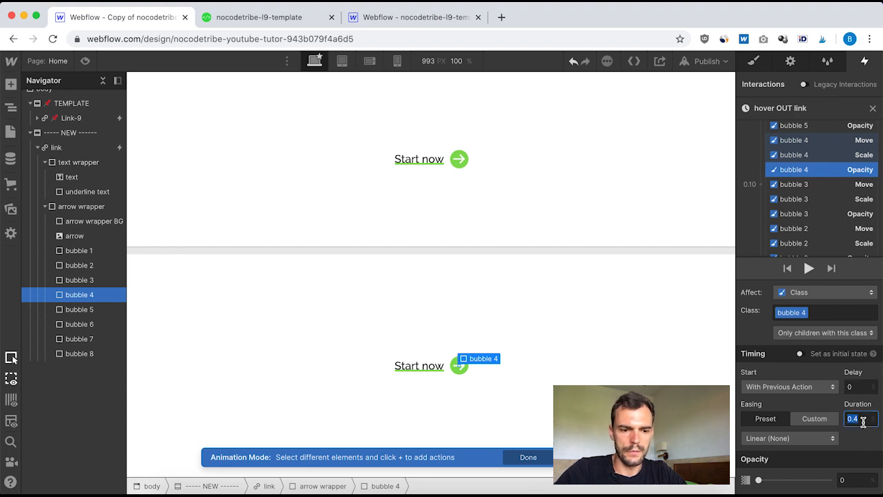
{"action": "type", "text": "0"}
{"action": "left_click", "coordinate": [855, 480]}
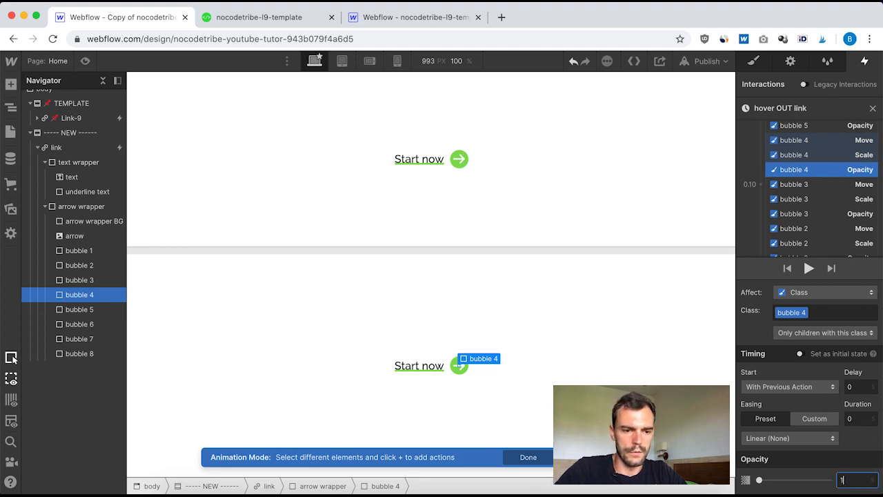
{"action": "type", "text": "100"}
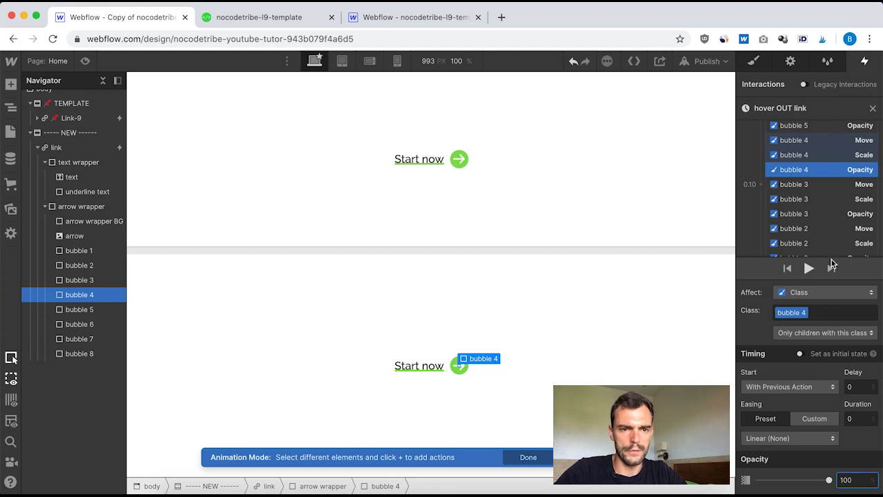
Set bubble 3's Move action to 0 s delay, 0 s duration and 0 px on X and Y.
{"action": "left_click", "coordinate": [800, 184]}
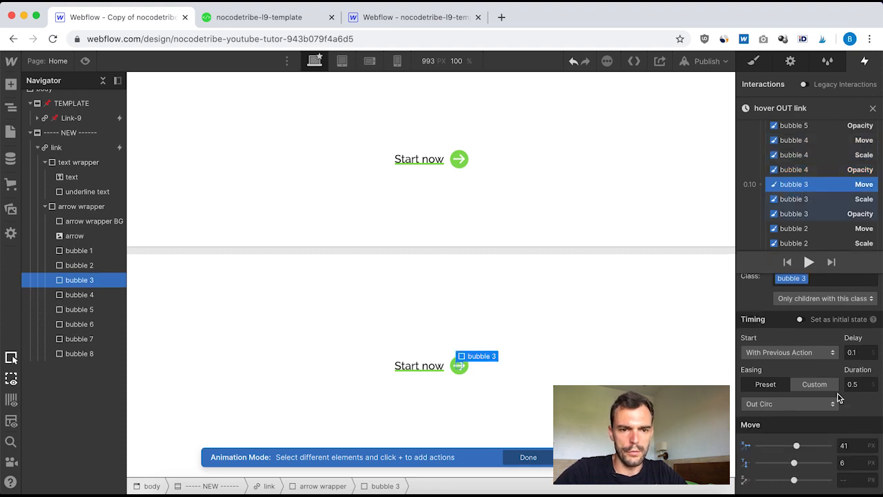
{"action": "left_click", "coordinate": [858, 352]}
{"action": "type", "text": "0"}
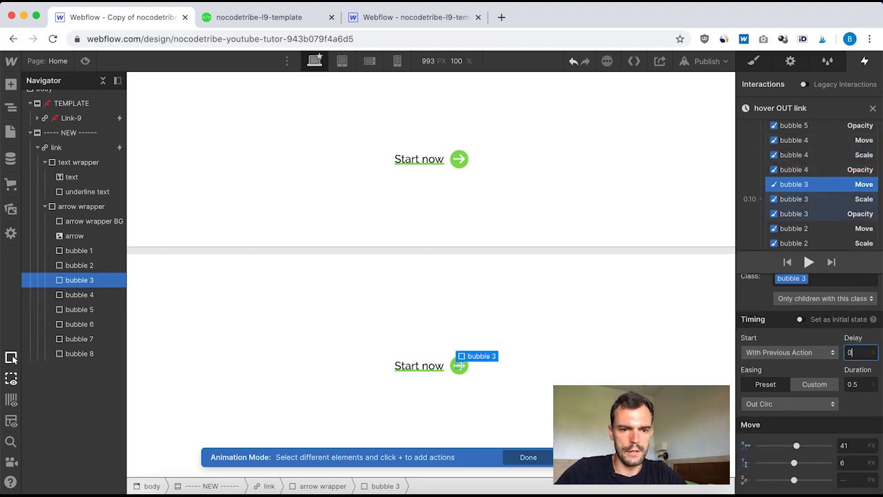
{"action": "left_click", "coordinate": [859, 381]}
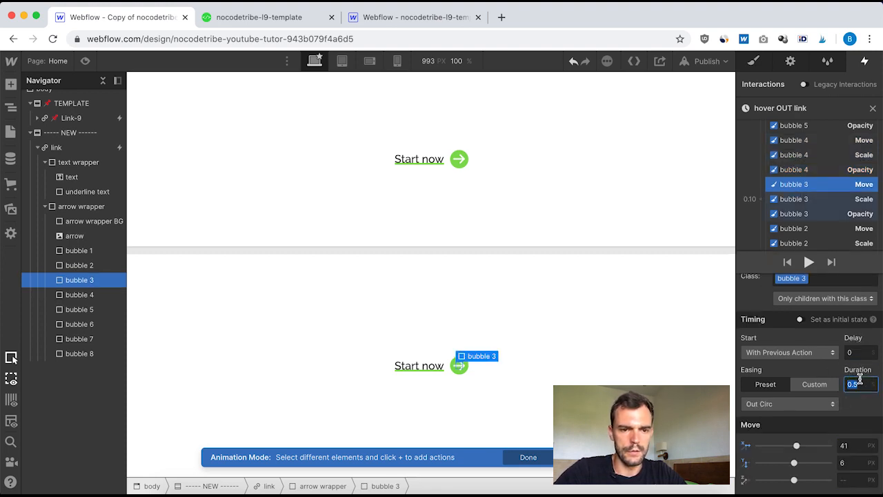
{"action": "left_click", "coordinate": [853, 444]}
{"action": "type", "text": "0"}
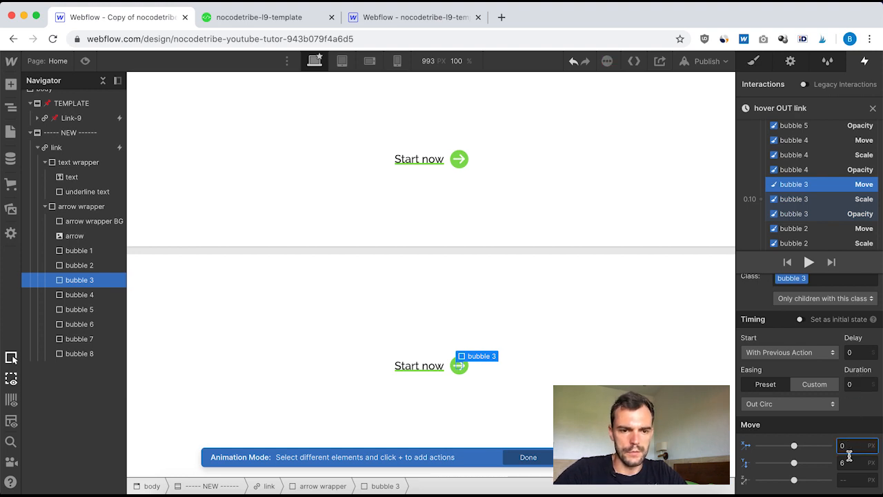
{"action": "key", "text": "Tab"}
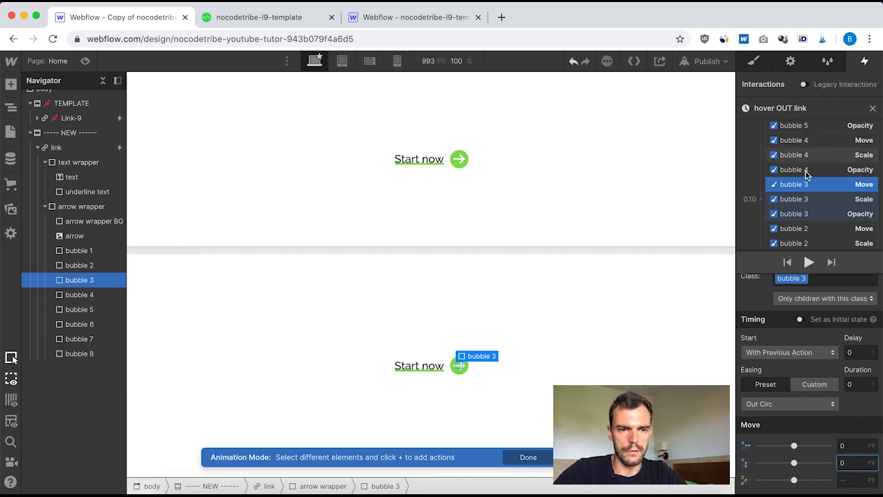
Set bubble 3's Scale action to 0 s delay, 0 s duration and a scale of 1 on X and Y.
{"action": "left_click", "coordinate": [793, 198]}
{"action": "left_click", "coordinate": [858, 357]}
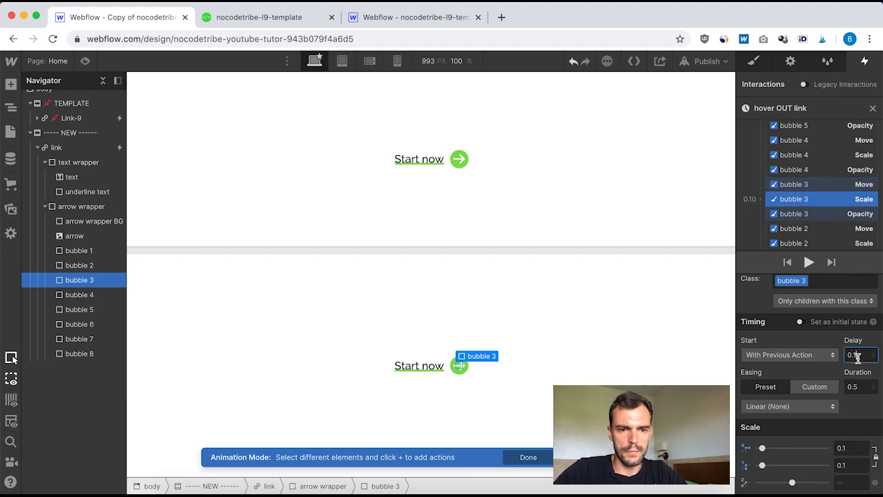
{"action": "type", "text": "0"}
{"action": "left_click", "coordinate": [858, 386]}
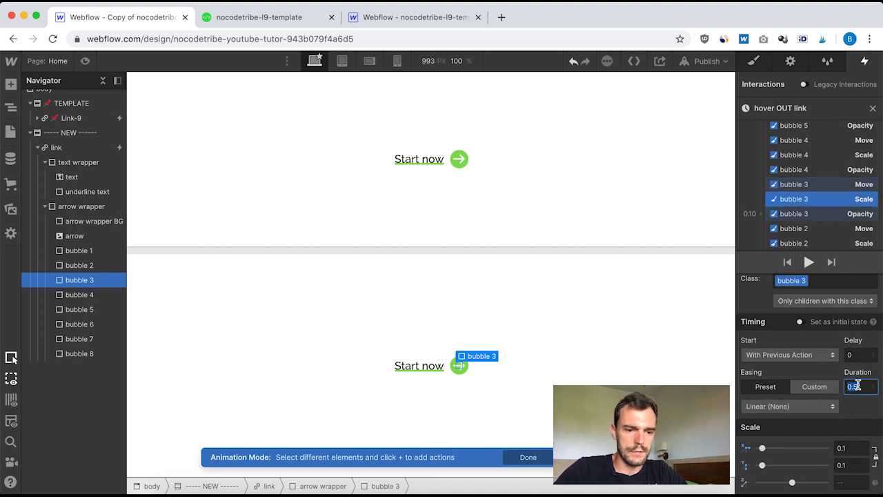
{"action": "type", "text": "0"}
{"action": "left_click", "coordinate": [848, 448]}
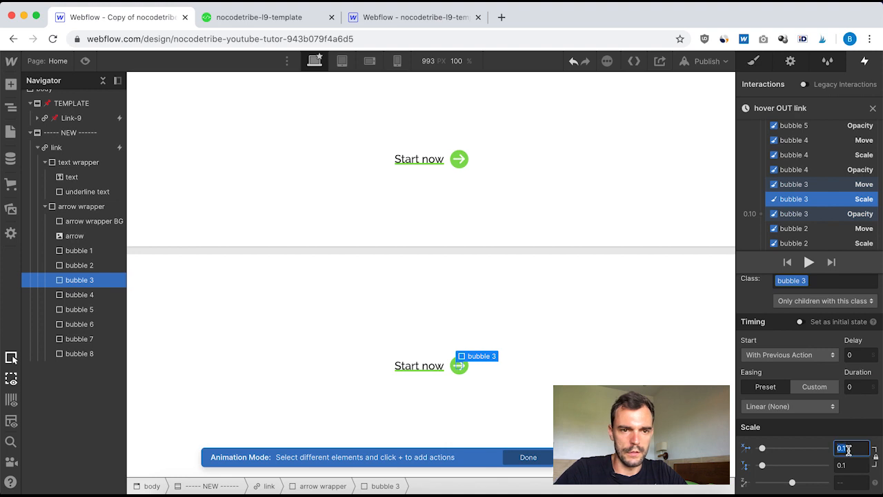
{"action": "key", "text": "BackSpace"}
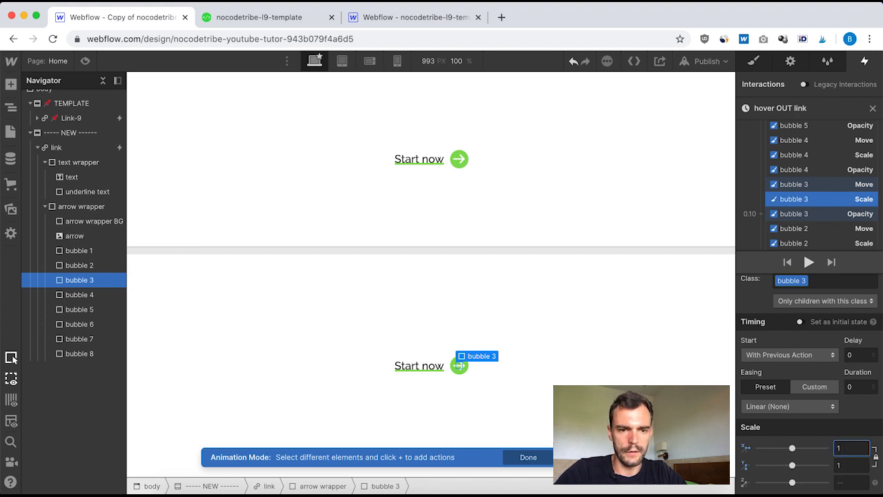
Set bubble 3's Opacity action to 100 opacity, 0 s delay and 0 s duration.
{"action": "left_click", "coordinate": [814, 213]}
{"action": "left_click", "coordinate": [849, 481]}
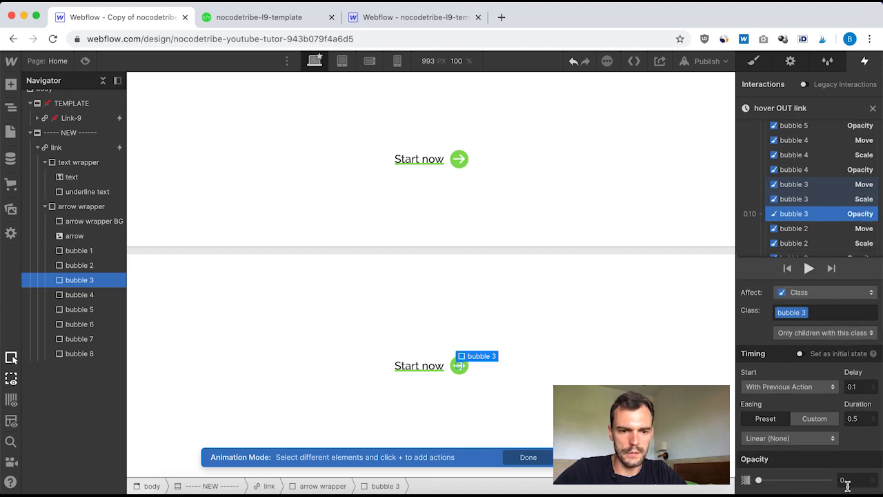
{"action": "type", "text": "100"}
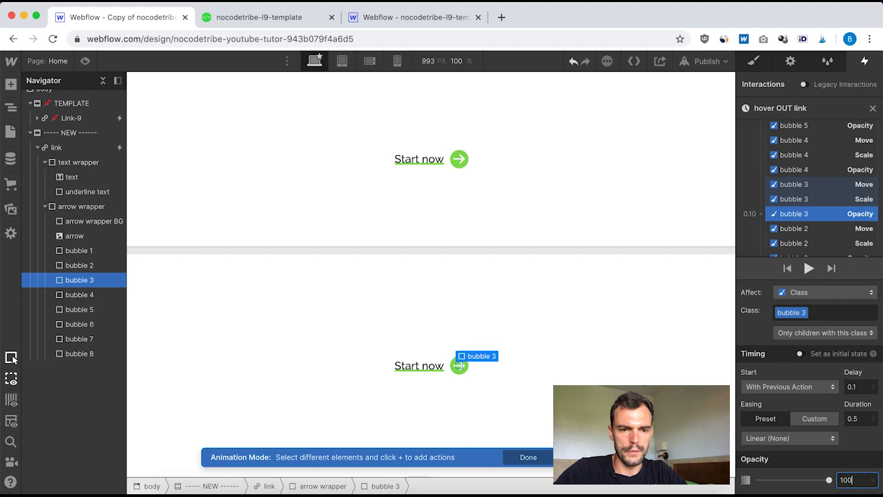
{"action": "left_click", "coordinate": [854, 384]}
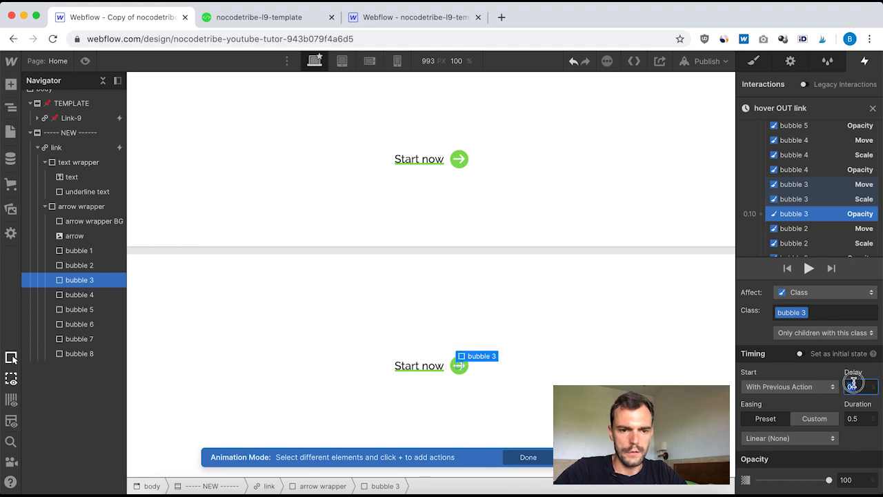
{"action": "type", "text": "0"}
{"action": "left_click", "coordinate": [851, 418]}
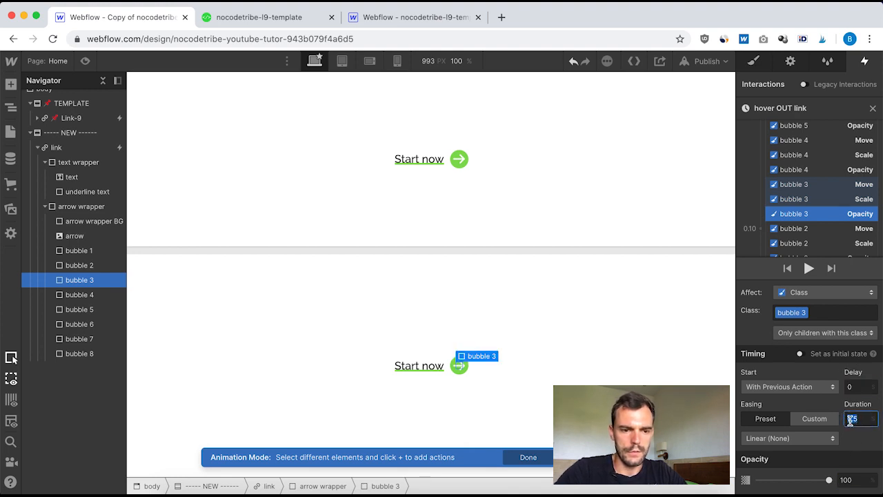
Set bubble 2's Move action to 0 s delay, 0 s duration and 0 px on X and Y.
{"action": "scroll", "coordinate": [800, 173], "scroll_direction": "down", "scroll_amount": 3}
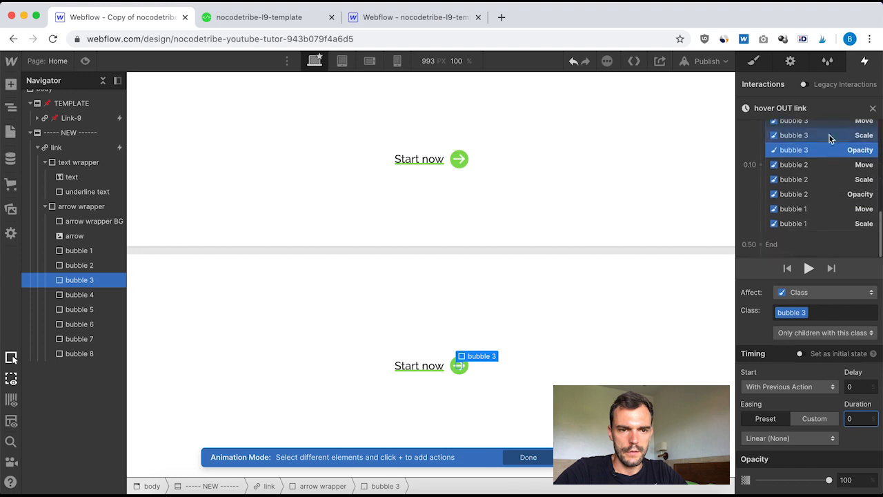
{"action": "left_click", "coordinate": [795, 166]}
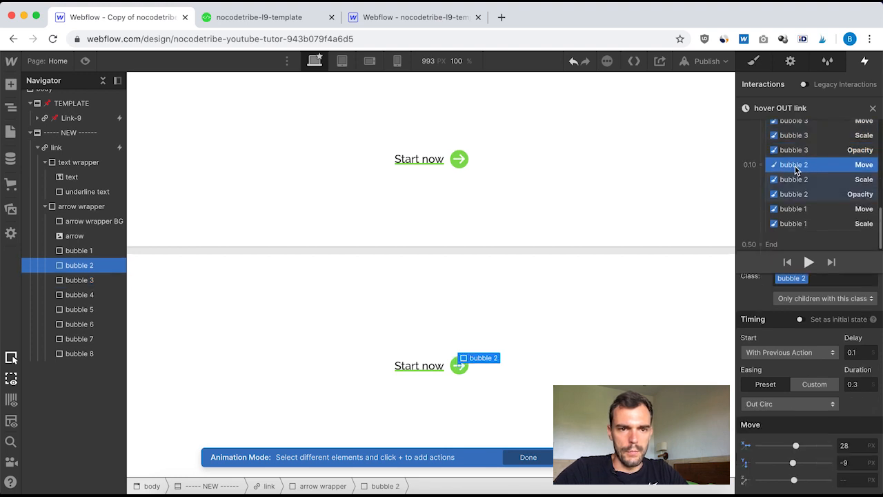
{"action": "left_click", "coordinate": [858, 352]}
{"action": "type", "text": "0"}
{"action": "left_click", "coordinate": [860, 384]}
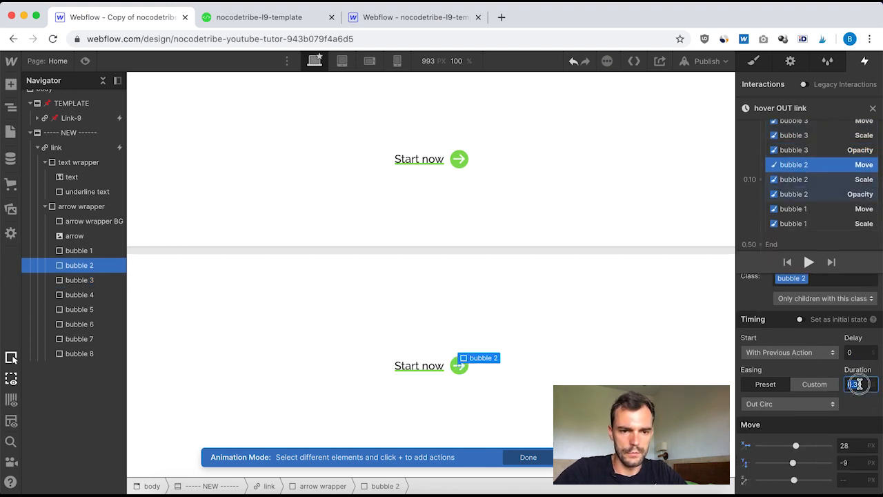
{"action": "type", "text": "0"}
{"action": "left_click", "coordinate": [844, 449]}
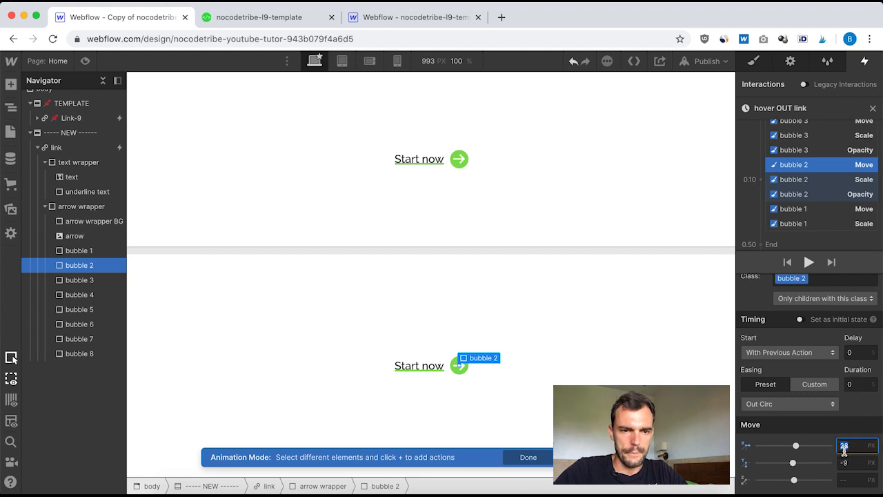
{"action": "type", "text": "1"}
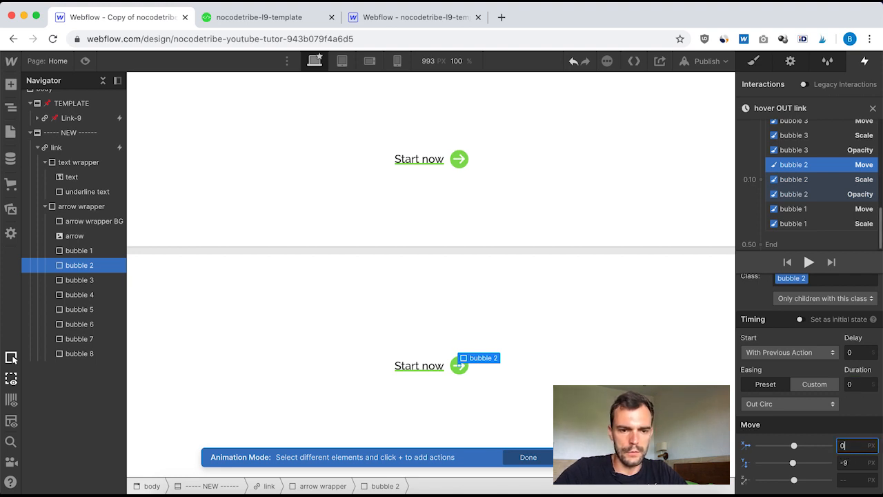
{"action": "key", "text": "Tab"}
{"action": "type", "text": "0"}
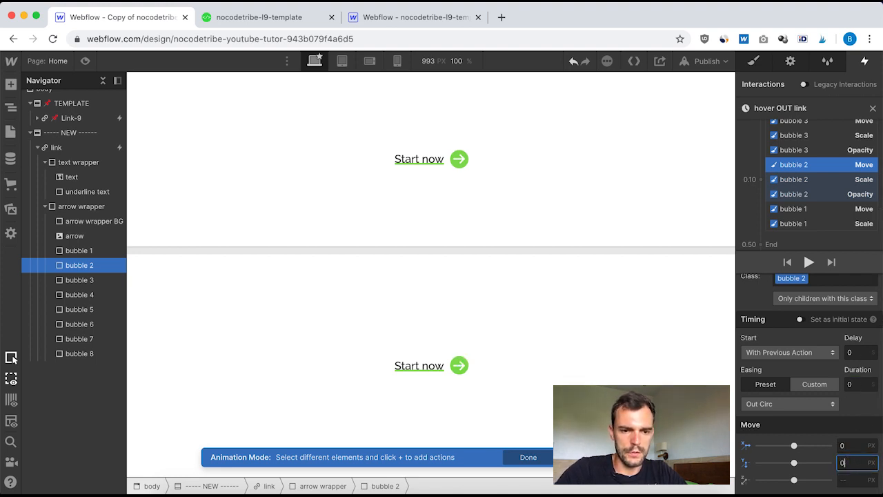
Set bubble 2's Scale action to 0 s delay, 0 s duration and a scale of 1 on X and Y.
{"action": "left_click", "coordinate": [821, 183]}
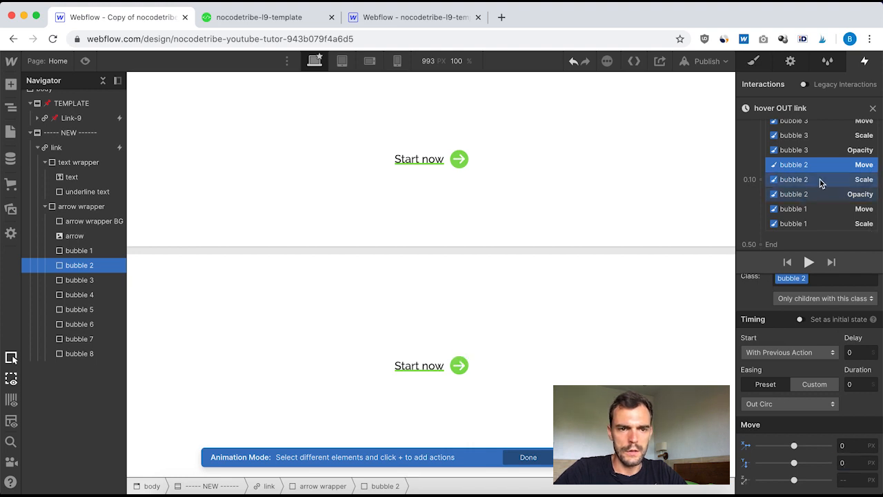
{"action": "left_click", "coordinate": [858, 355]}
{"action": "type", "text": "1"}
{"action": "type", "text": "0"}
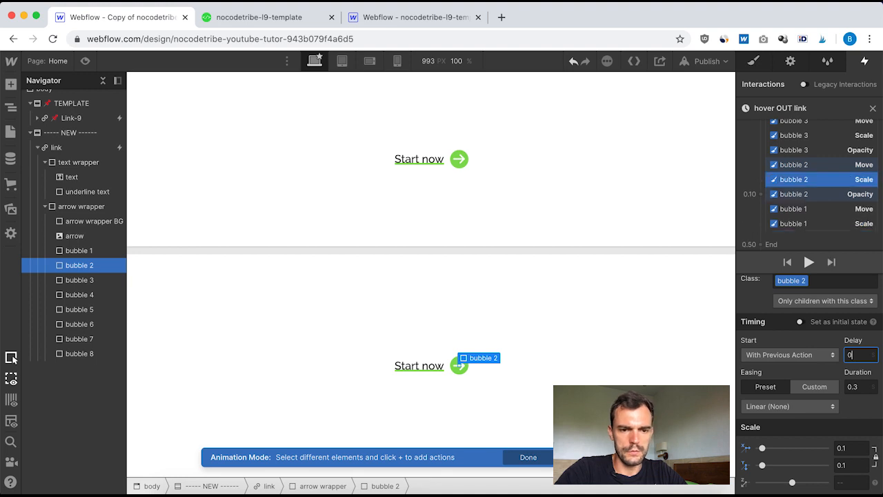
{"action": "left_click", "coordinate": [861, 388]}
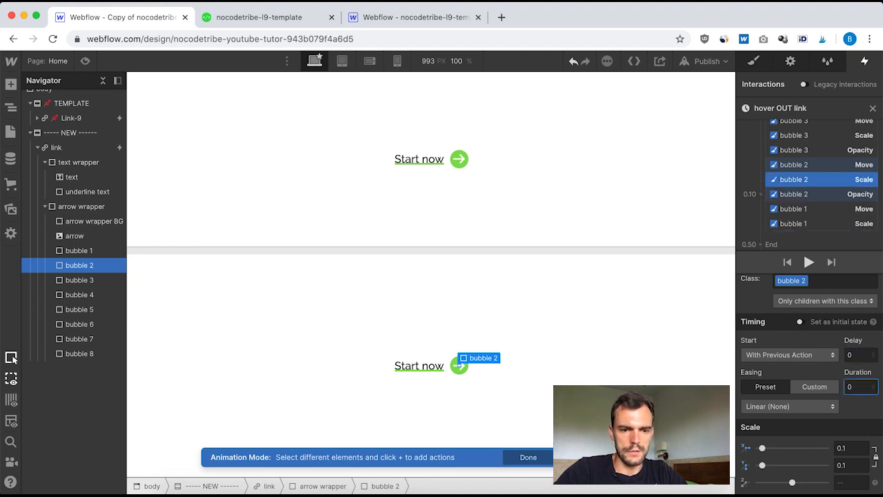
{"action": "left_click", "coordinate": [852, 447]}
{"action": "type", "text": "1"}
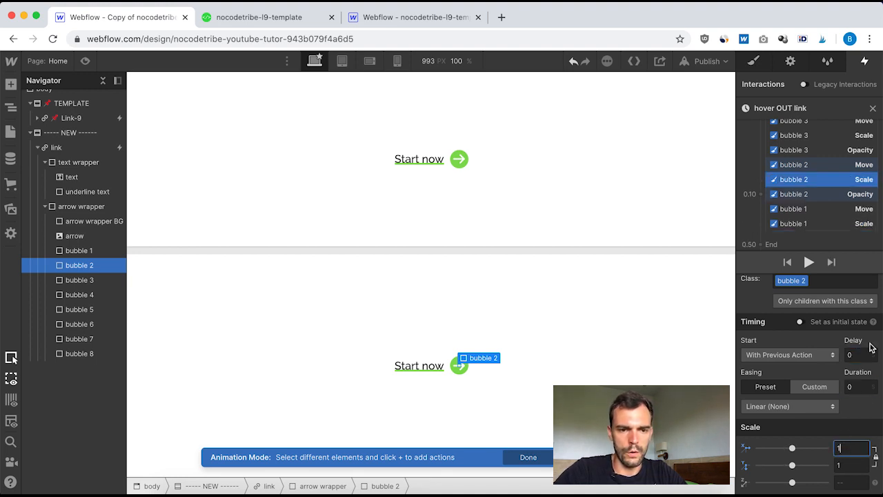
Set bubble 2's Opacity action to 0 s delay, 0 s duration and 100 opacity.
{"action": "left_click", "coordinate": [807, 194]}
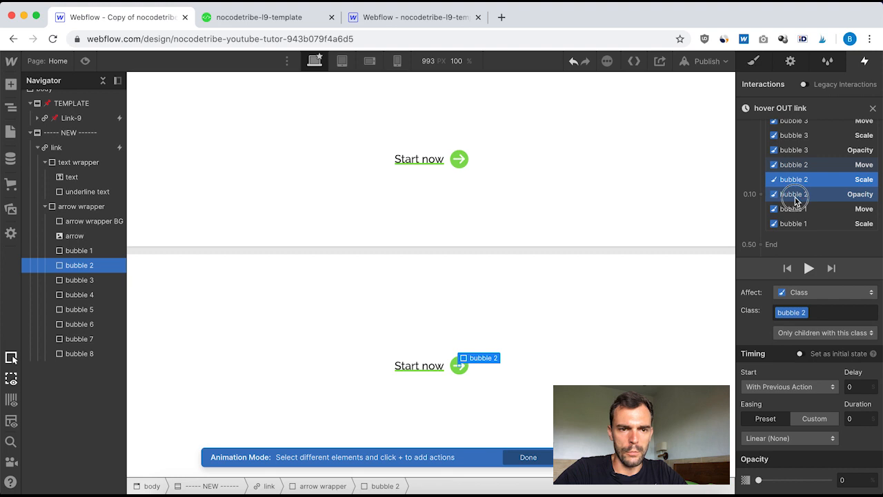
{"action": "left_click", "coordinate": [863, 392]}
{"action": "type", "text": "0"}
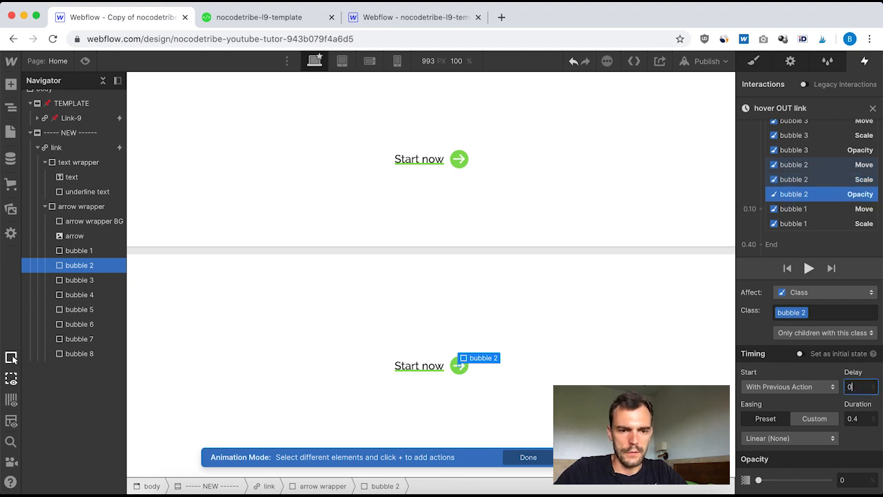
{"action": "left_click", "coordinate": [859, 419]}
{"action": "type", "text": "0"}
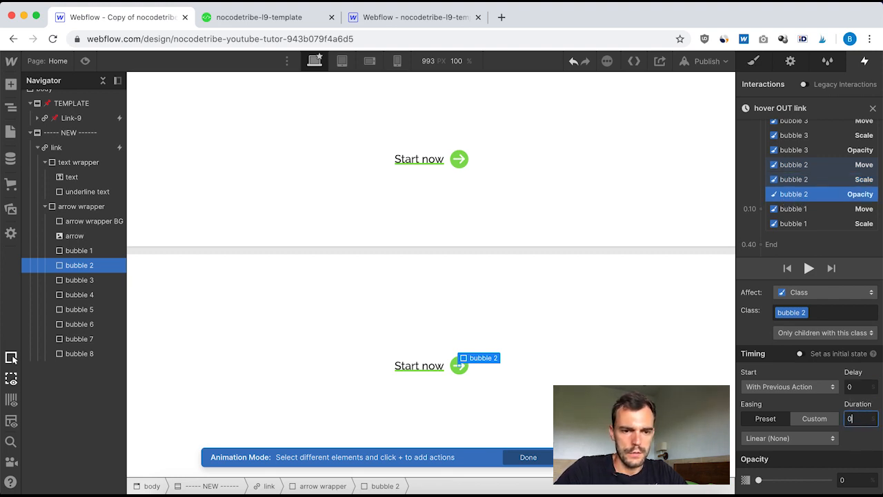
{"action": "left_click", "coordinate": [845, 479]}
{"action": "type", "text": "100"}
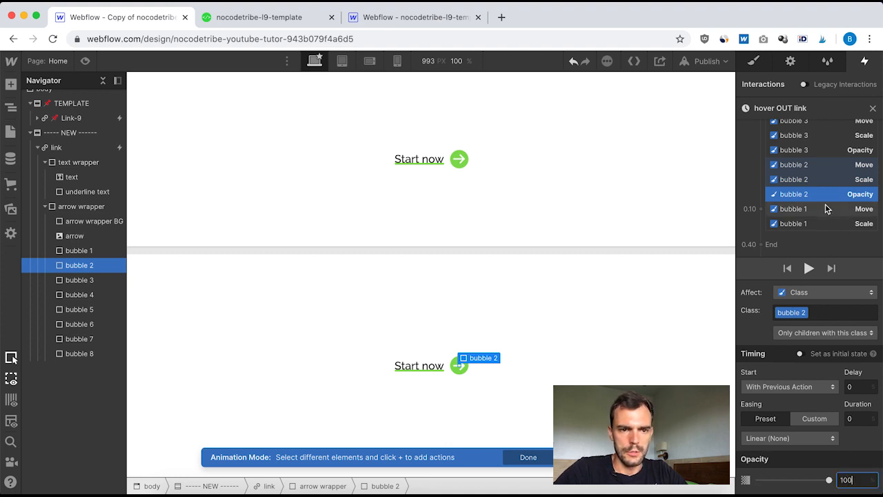
Set bubble 1's Move action to 0 s delay, 0 s duration and 0 px on X and Y.
{"action": "left_click", "coordinate": [831, 209]}
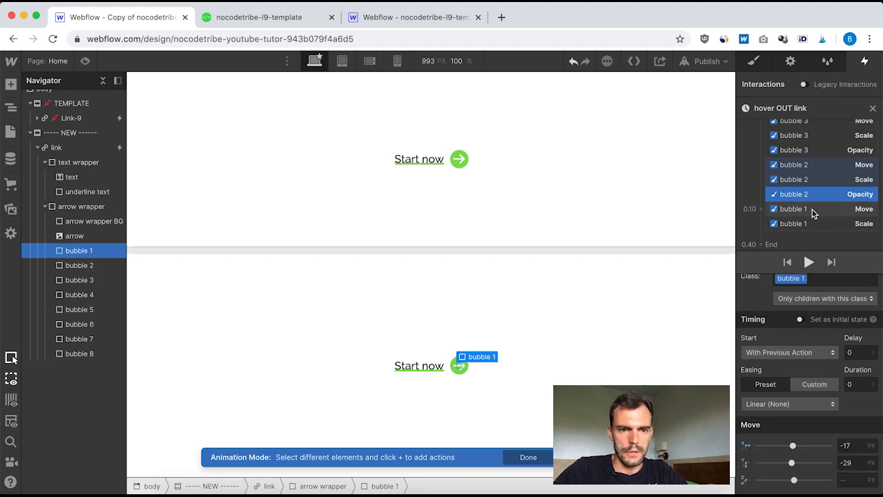
{"action": "left_click", "coordinate": [858, 352]}
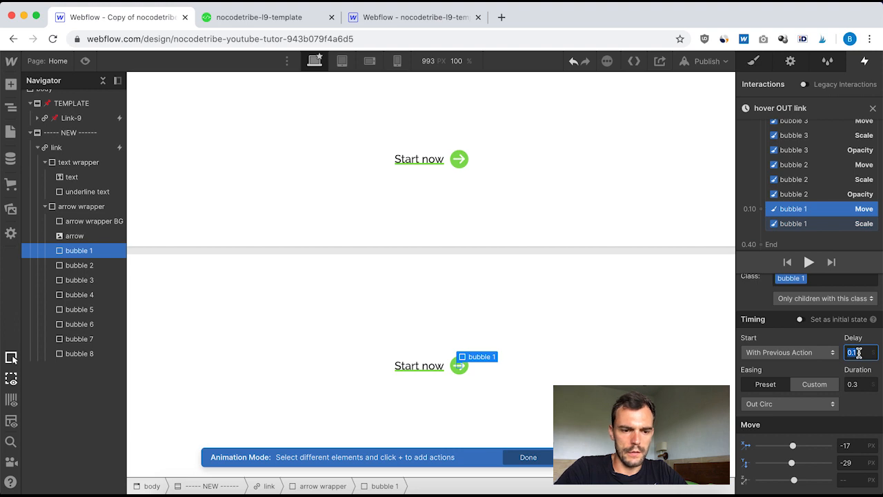
{"action": "type", "text": "0"}
{"action": "left_click", "coordinate": [858, 384]}
{"action": "type", "text": "0"}
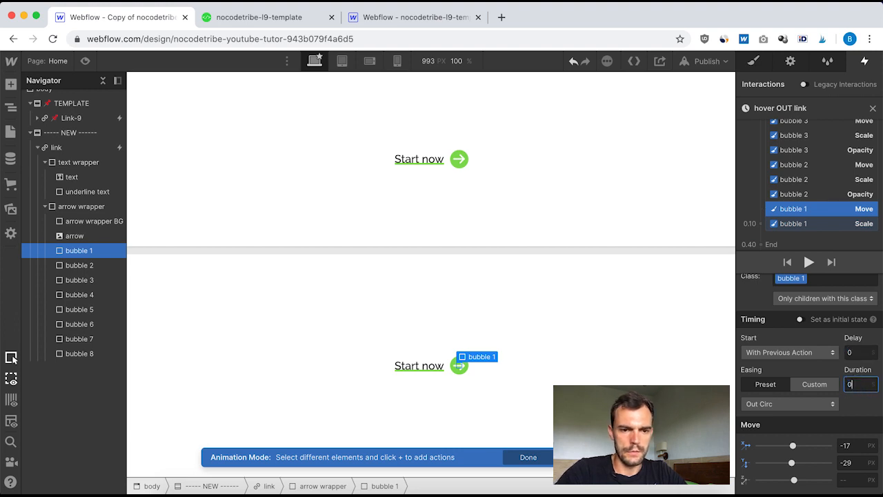
{"action": "left_click", "coordinate": [853, 442]}
{"action": "type", "text": "0"}
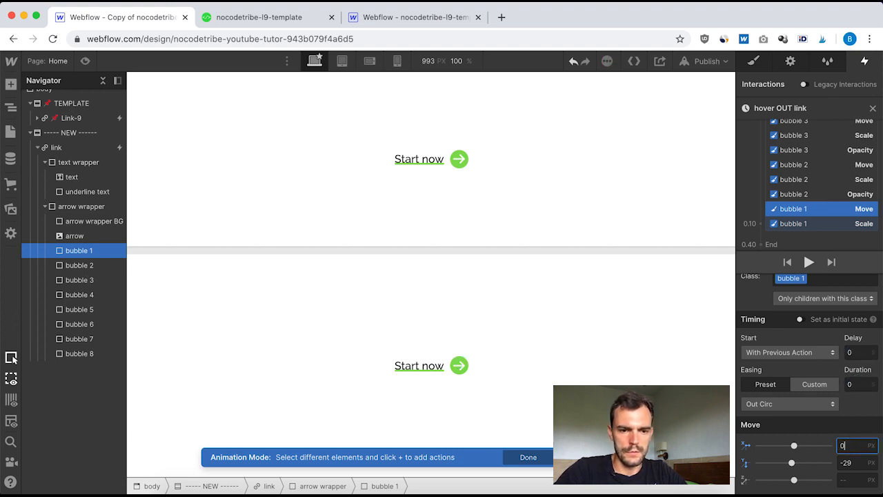
{"action": "left_click", "coordinate": [851, 462]}
{"action": "type", "text": "0"}
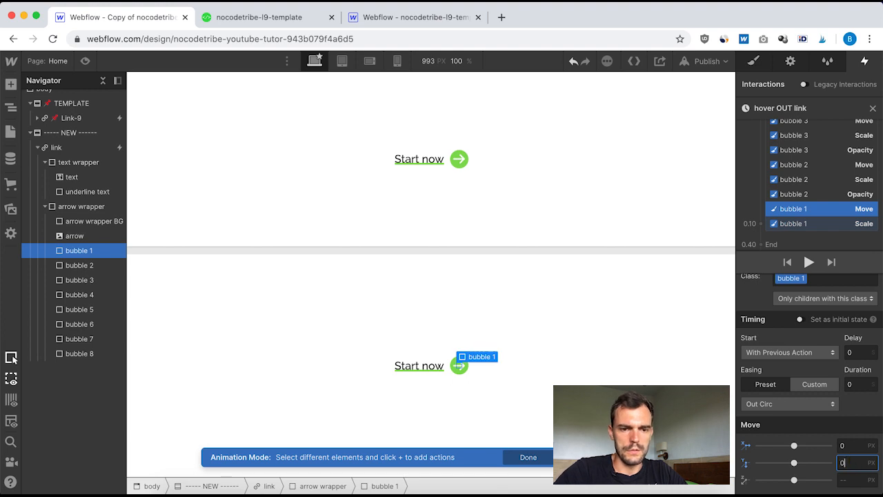
Set bubble 1's Scale action to 0 s delay, 0 s duration and a scale of 1 on X and Y.
{"action": "left_click", "coordinate": [808, 224]}
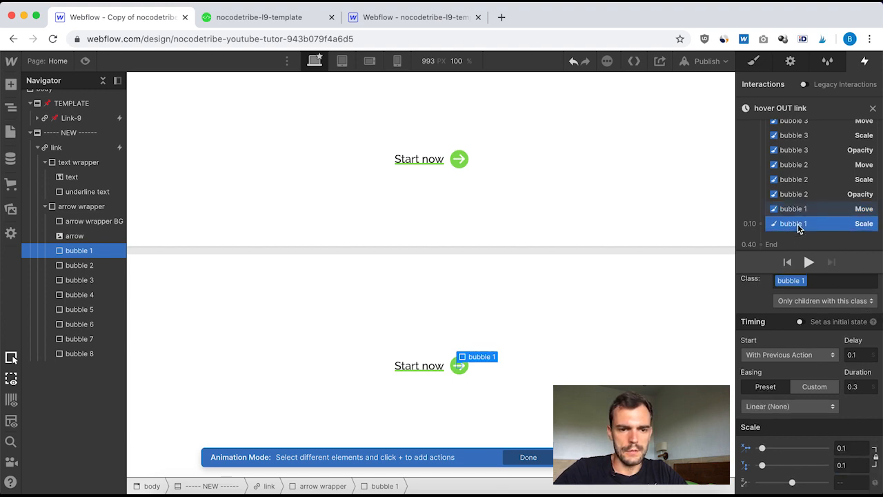
{"action": "left_click", "coordinate": [859, 354]}
{"action": "type", "text": "0"}
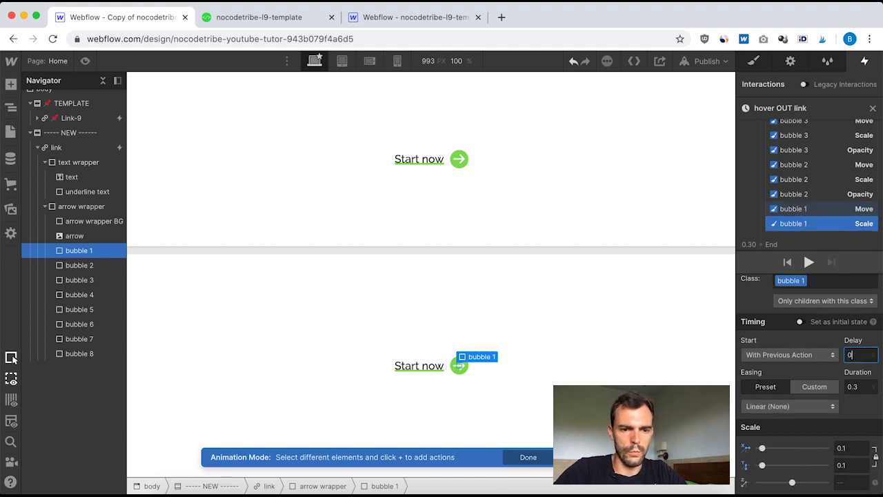
{"action": "left_click", "coordinate": [856, 384]}
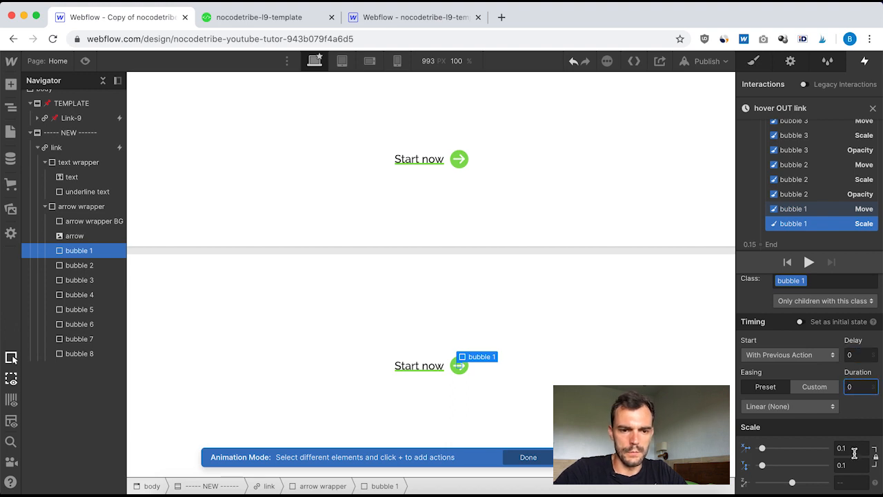
{"action": "double_click", "coordinate": [854, 449]}
{"action": "type", "text": "1"}
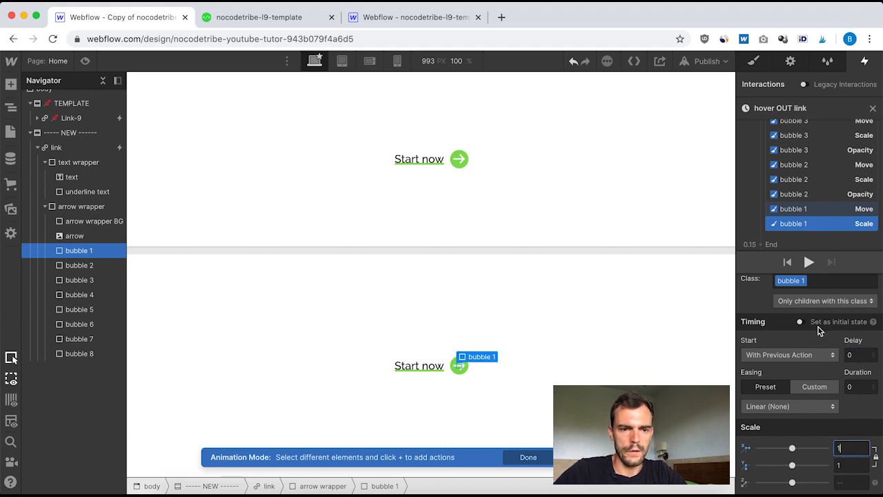
Close the hover OUT link animation and preview the page to compare the new link with the template.
{"action": "left_click", "coordinate": [872, 108]}
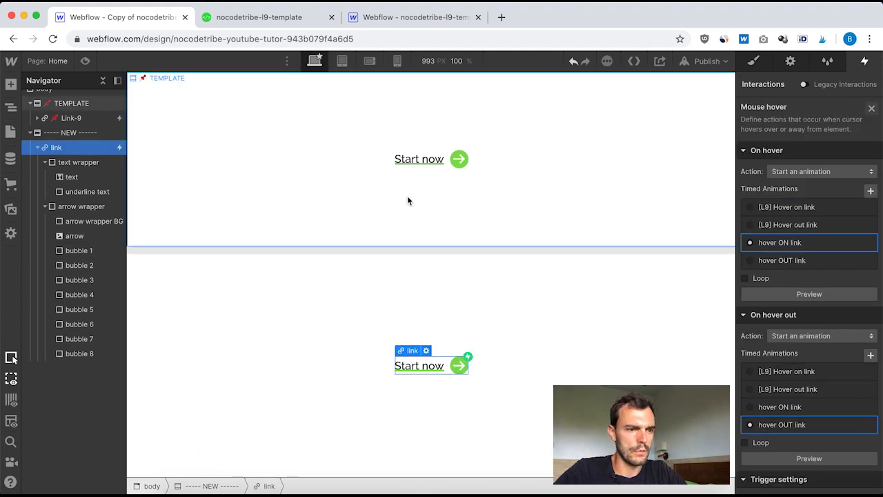
{"action": "left_click", "coordinate": [84, 62]}
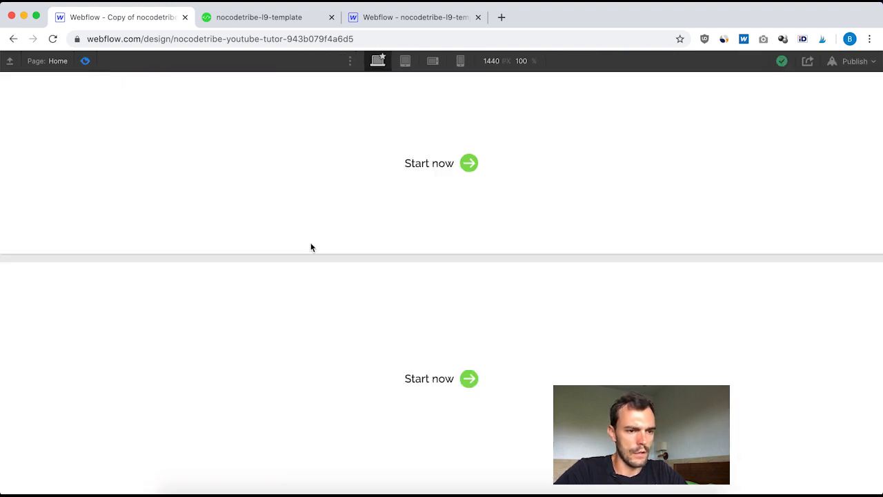